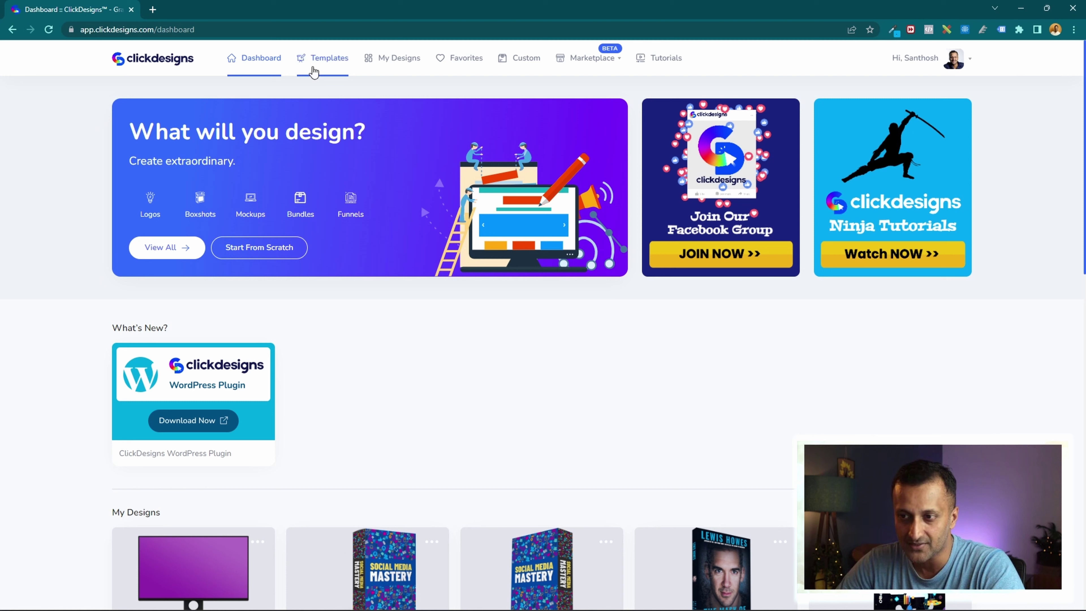
- Open the Boxshots category in the template library and load more box templates
{"action": "left_click", "coordinate": [326, 70]}
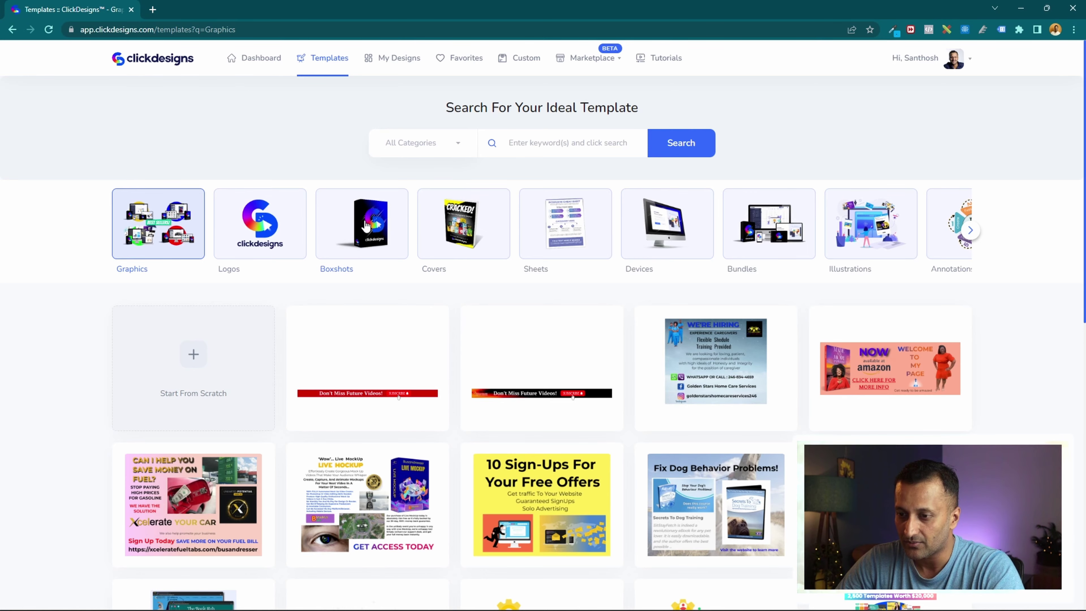
{"action": "left_click", "coordinate": [391, 229]}
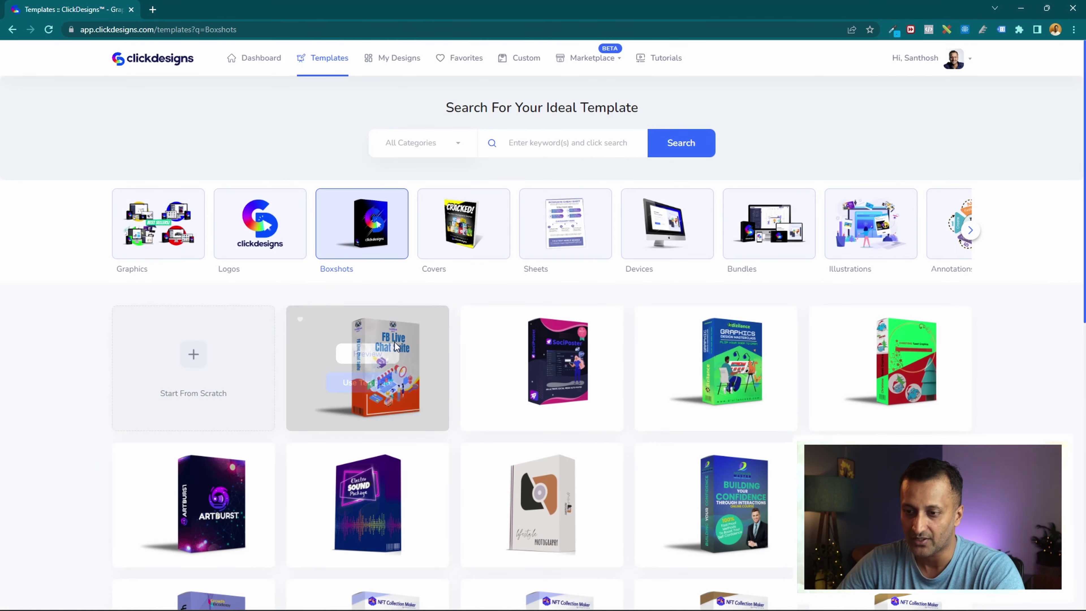
{"action": "scroll", "coordinate": [425, 506], "scroll_direction": "down", "scroll_amount": 10}
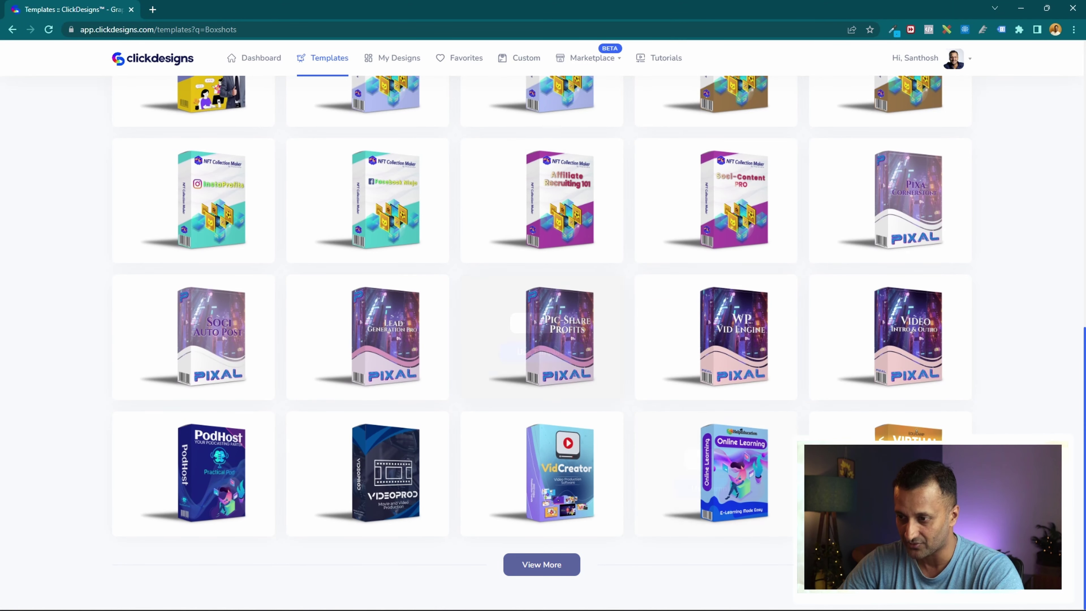
{"action": "left_click", "coordinate": [550, 569]}
{"action": "scroll", "coordinate": [1044, 308], "scroll_direction": "down", "scroll_amount": 10}
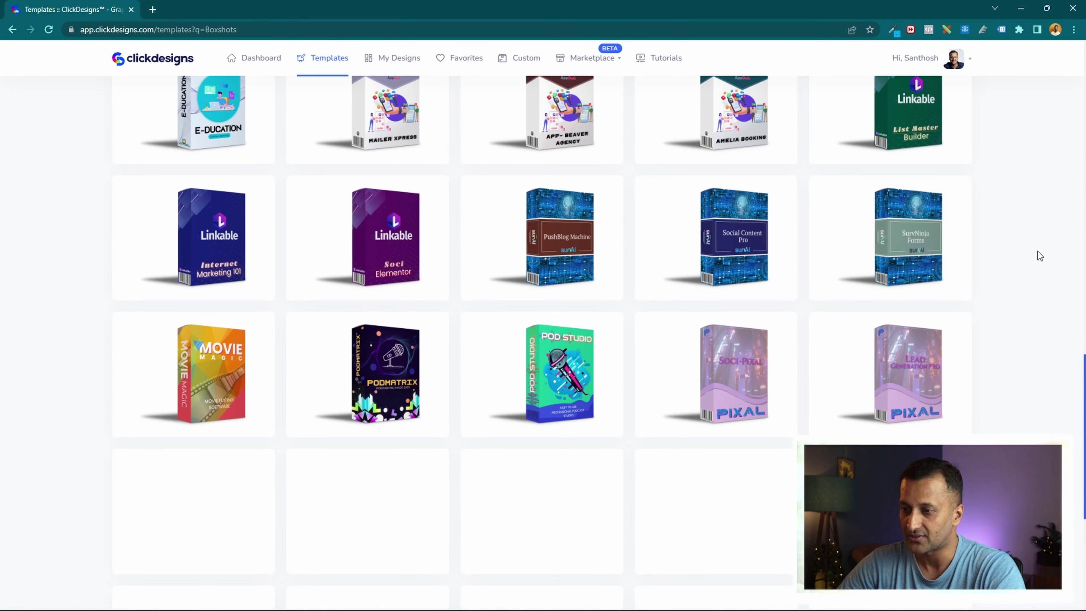
{"action": "scroll", "coordinate": [1038, 275], "scroll_direction": "down", "scroll_amount": 6}
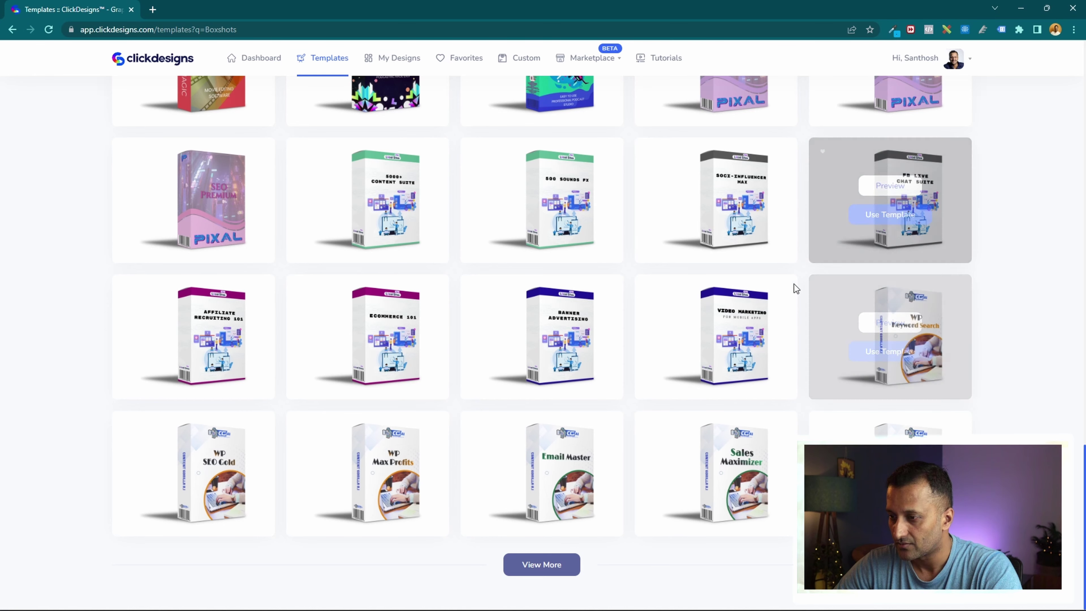
- Create a design from the WP Keyword Search box template, titled "Keyword Research"
{"action": "mouse_move", "coordinate": [862, 382]}
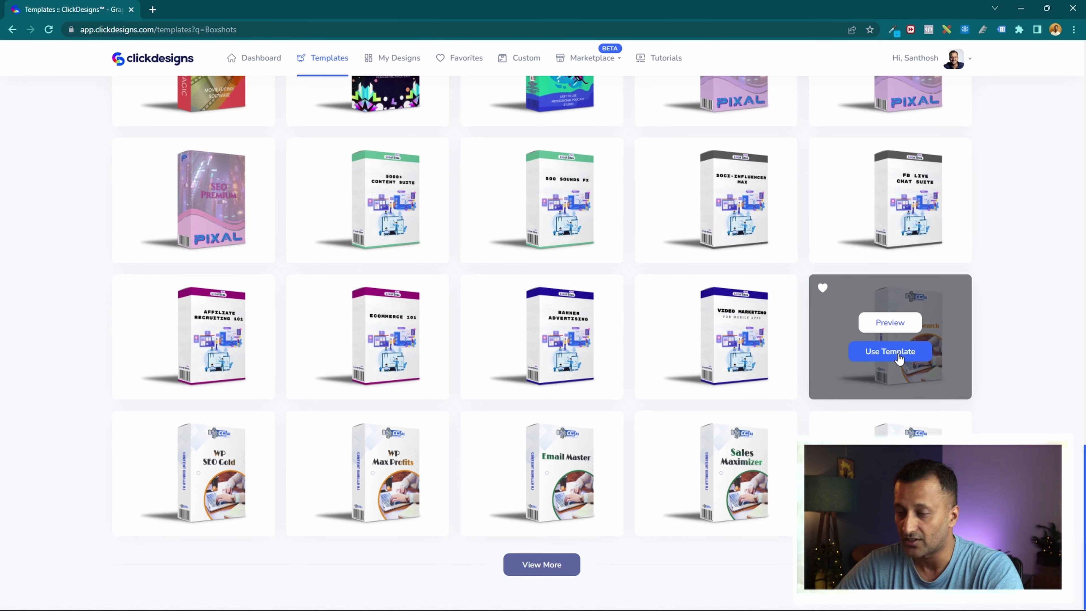
{"action": "left_click", "coordinate": [885, 360]}
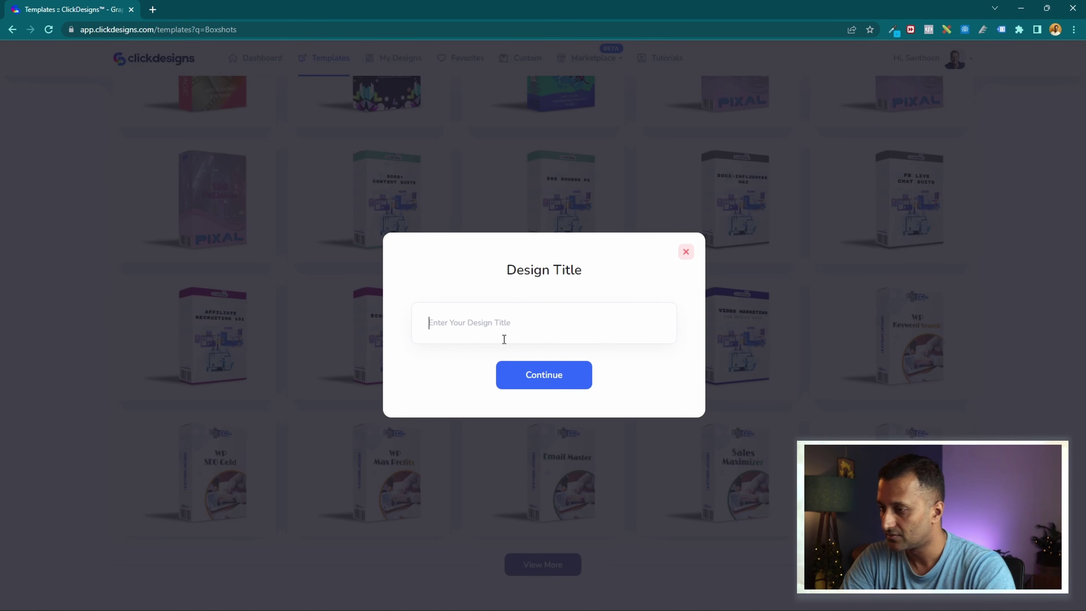
{"action": "type", "text": "Key"}
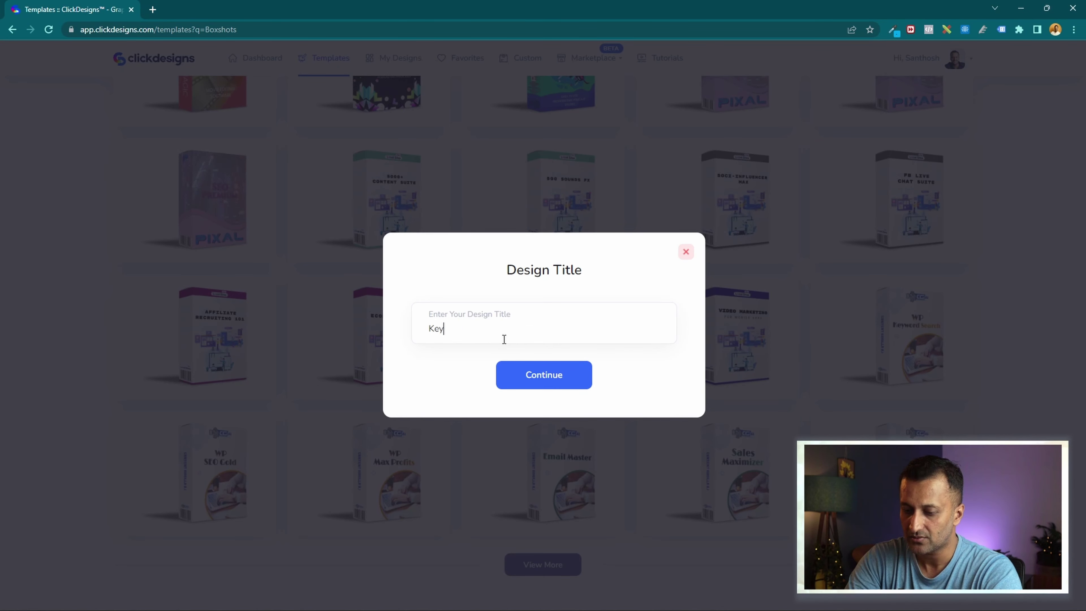
{"action": "type", "text": "word Resear"}
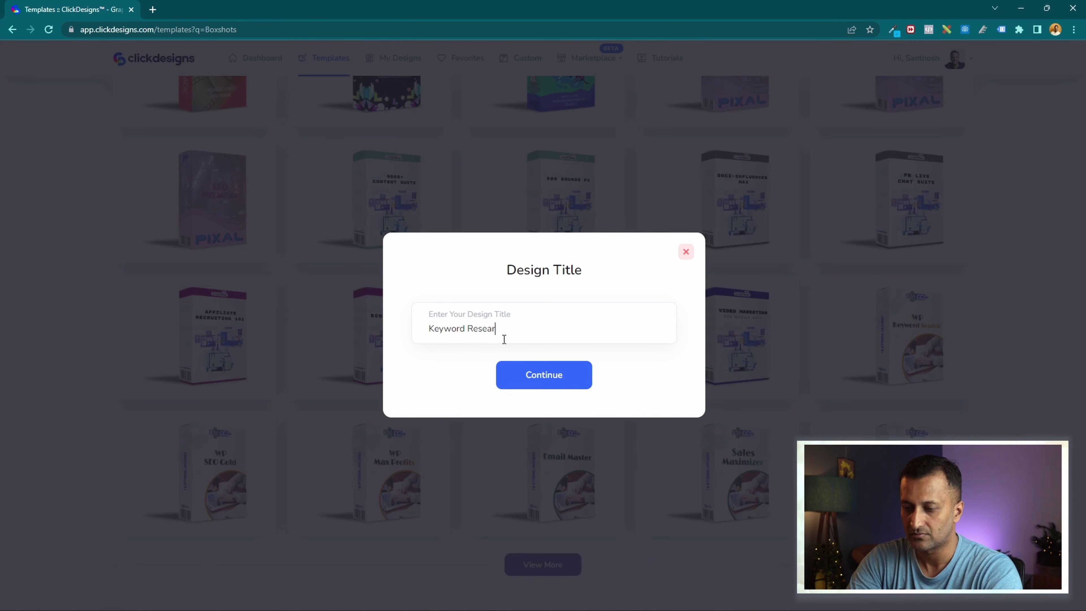
{"action": "type", "text": "ch"}
{"action": "left_click", "coordinate": [539, 373]}
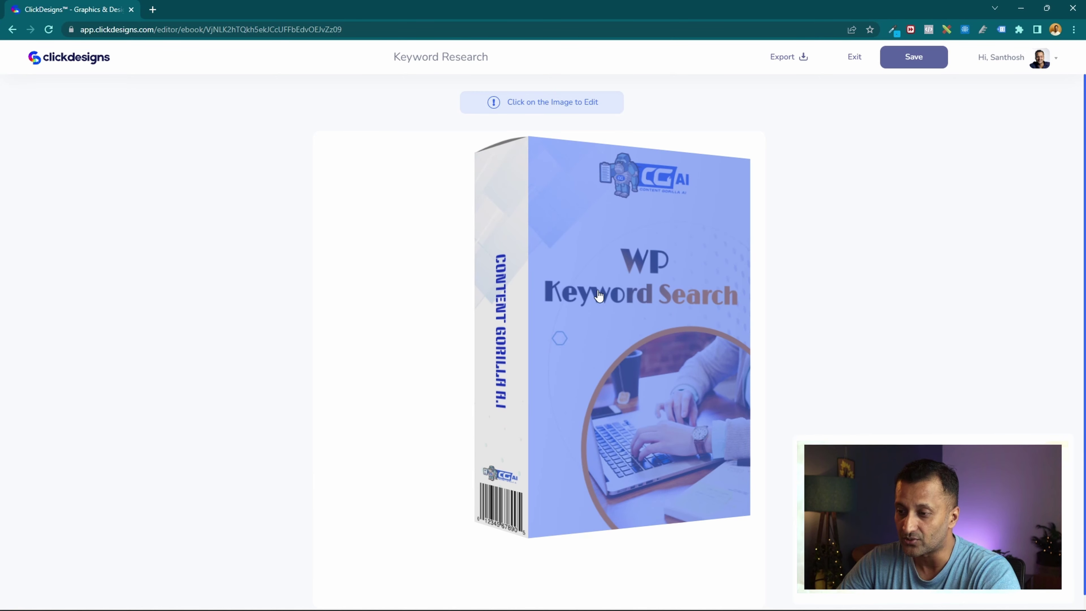
{"action": "left_click", "coordinate": [670, 299]}
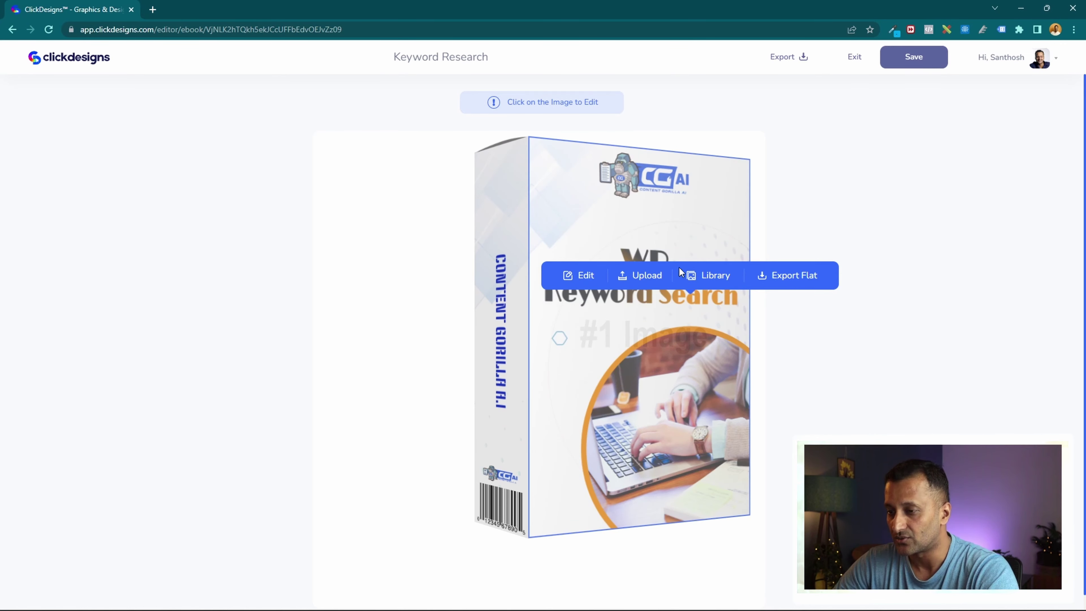
{"action": "left_click", "coordinate": [635, 277]}
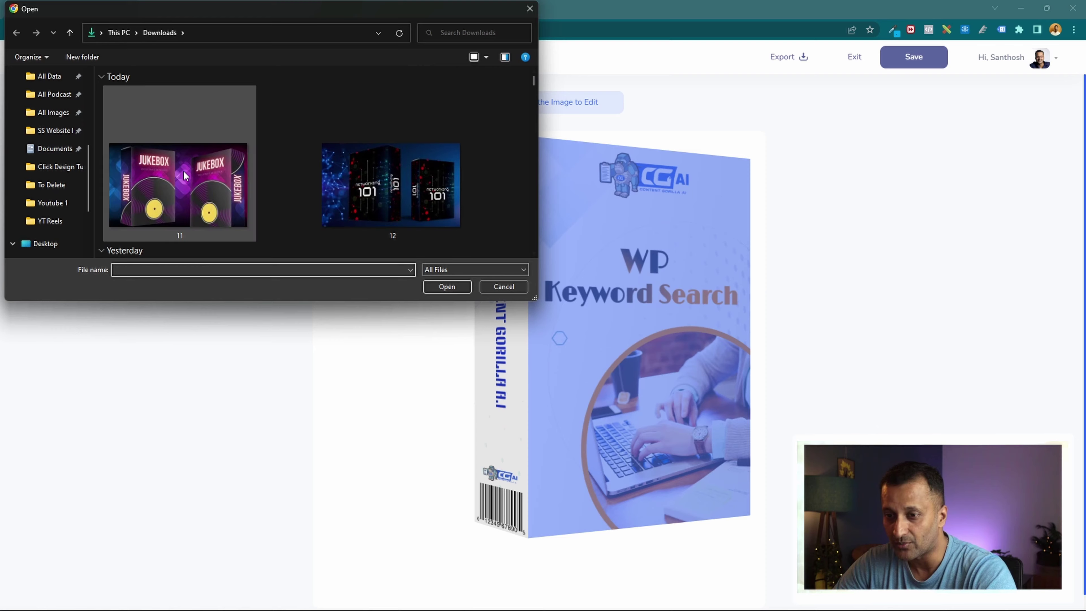
{"action": "left_click", "coordinate": [389, 160]}
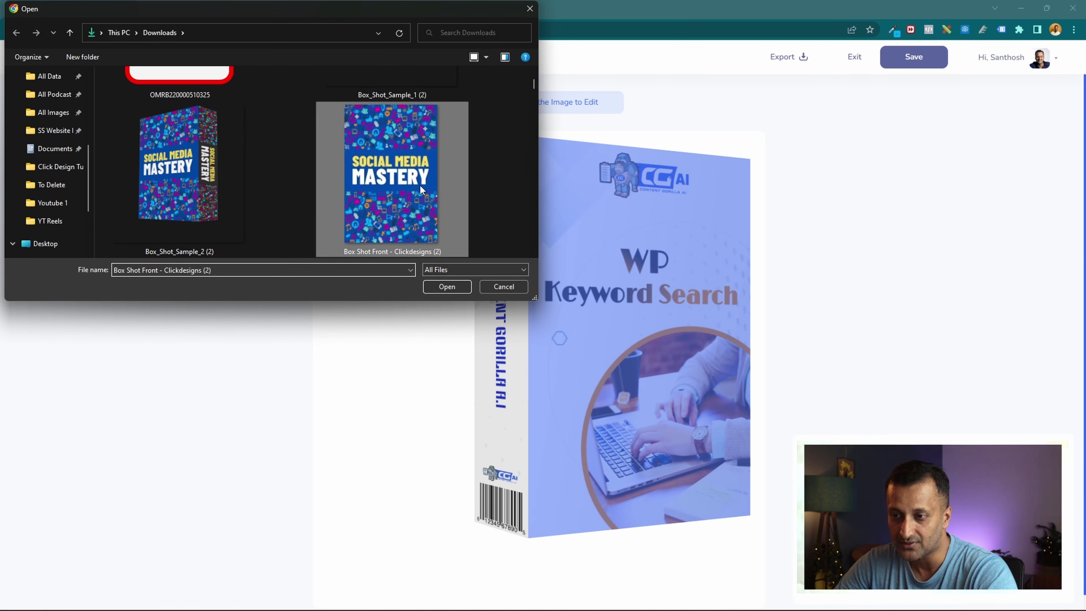
{"action": "scroll", "coordinate": [440, 161], "scroll_direction": "down", "scroll_amount": 1}
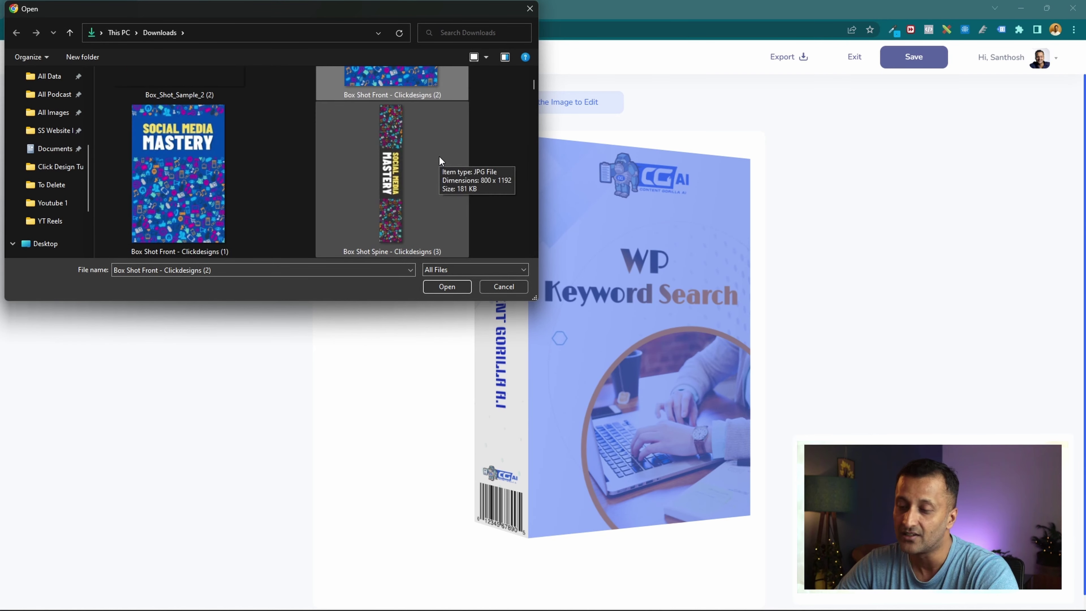
{"action": "scroll", "coordinate": [268, 210], "scroll_direction": "up", "scroll_amount": 2}
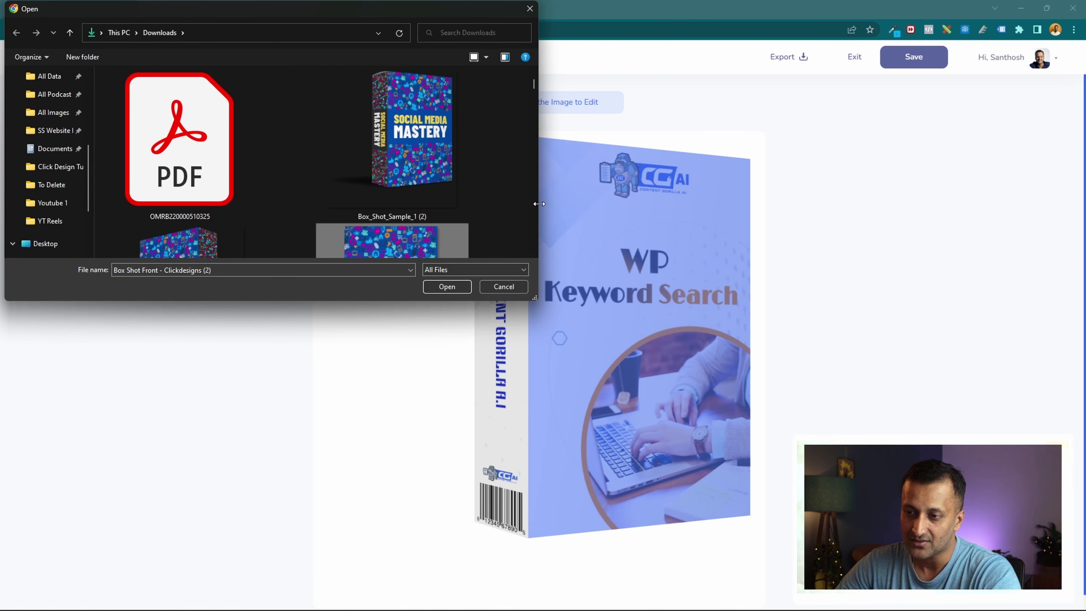
{"action": "scroll", "coordinate": [403, 186], "scroll_direction": "down", "scroll_amount": 1}
{"action": "left_click", "coordinate": [503, 285]}
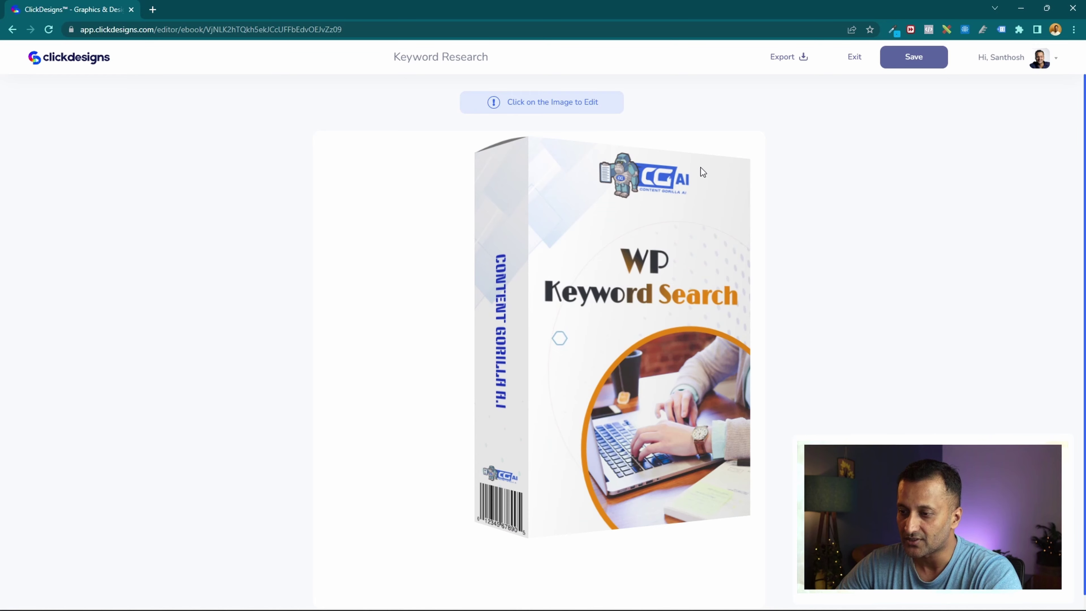
- Open the box's front cover artwork for editing and look over its full layout
{"action": "left_click", "coordinate": [638, 334]}
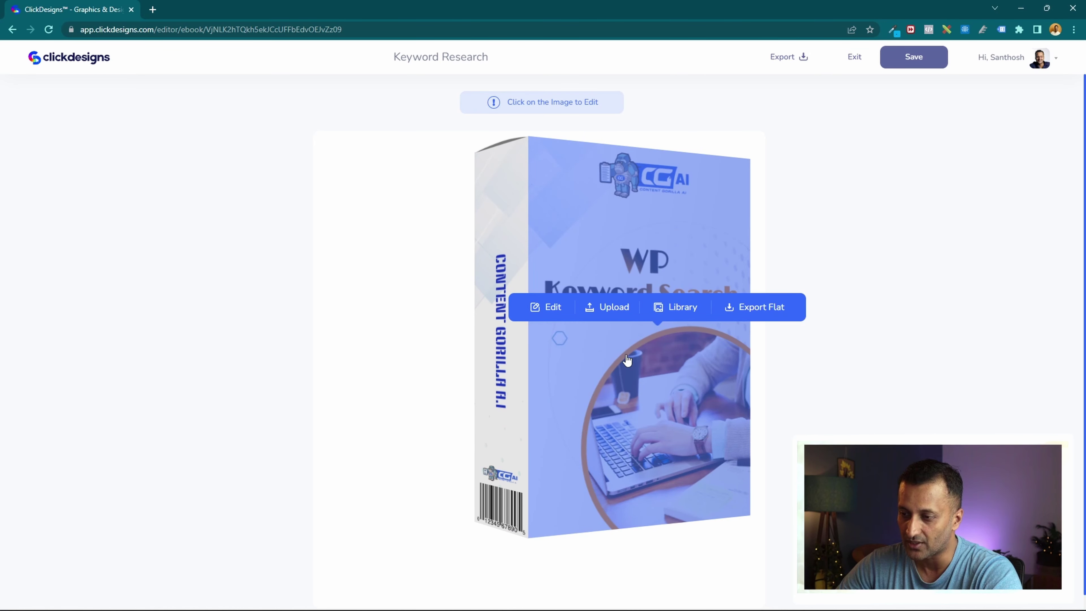
{"action": "left_click", "coordinate": [551, 304]}
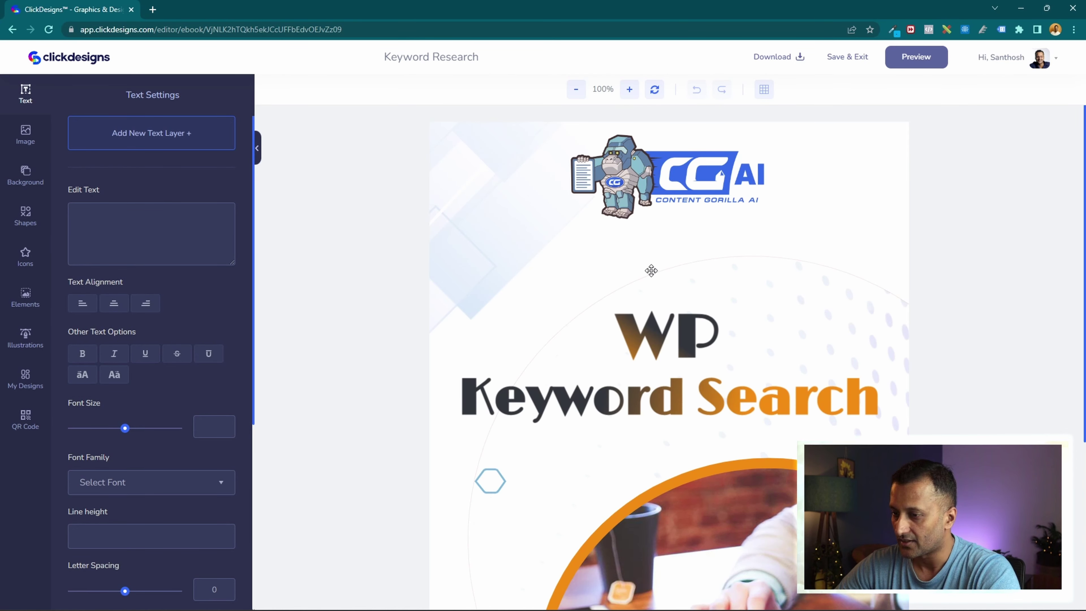
{"action": "scroll", "coordinate": [650, 269], "scroll_direction": "down", "scroll_amount": 5}
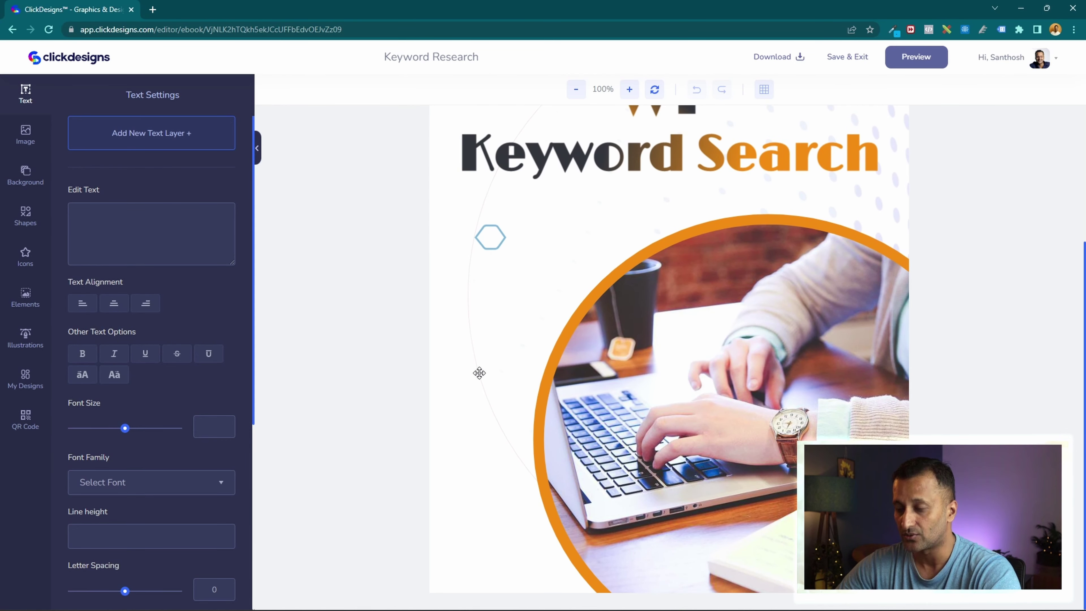
{"action": "scroll", "coordinate": [478, 371], "scroll_direction": "up", "scroll_amount": 5}
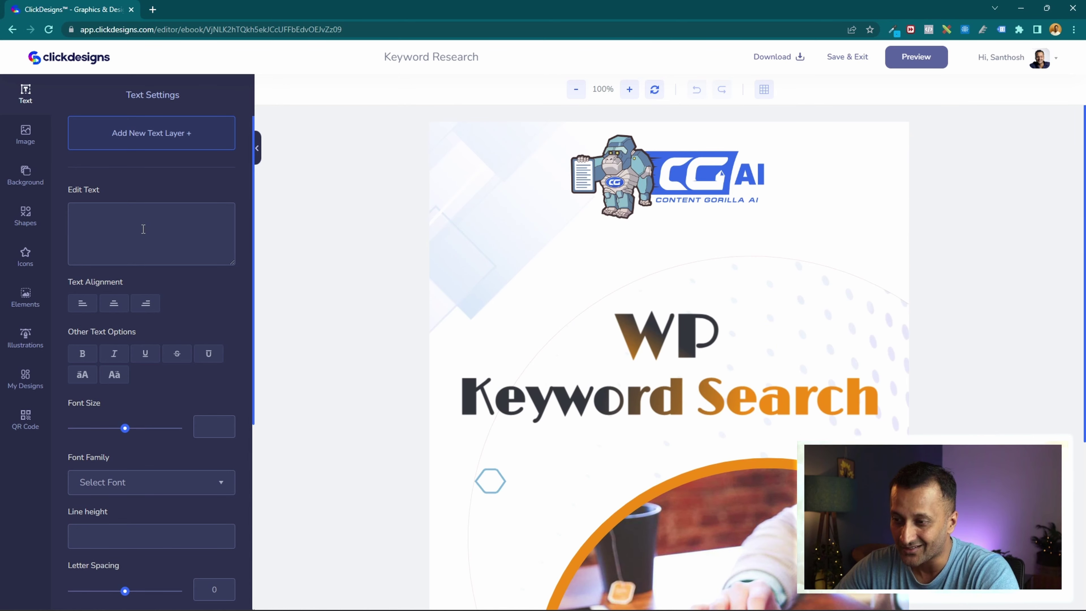
- Delete the Content Gorilla AI logo from the front cover
{"action": "left_click", "coordinate": [708, 169]}
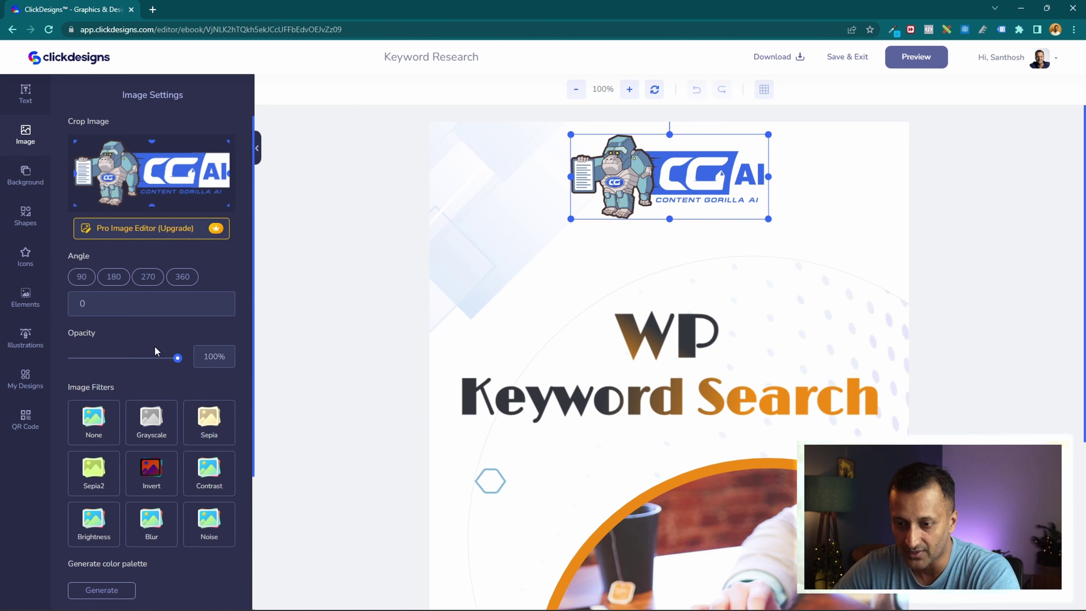
{"action": "scroll", "coordinate": [156, 351], "scroll_direction": "down", "scroll_amount": 4}
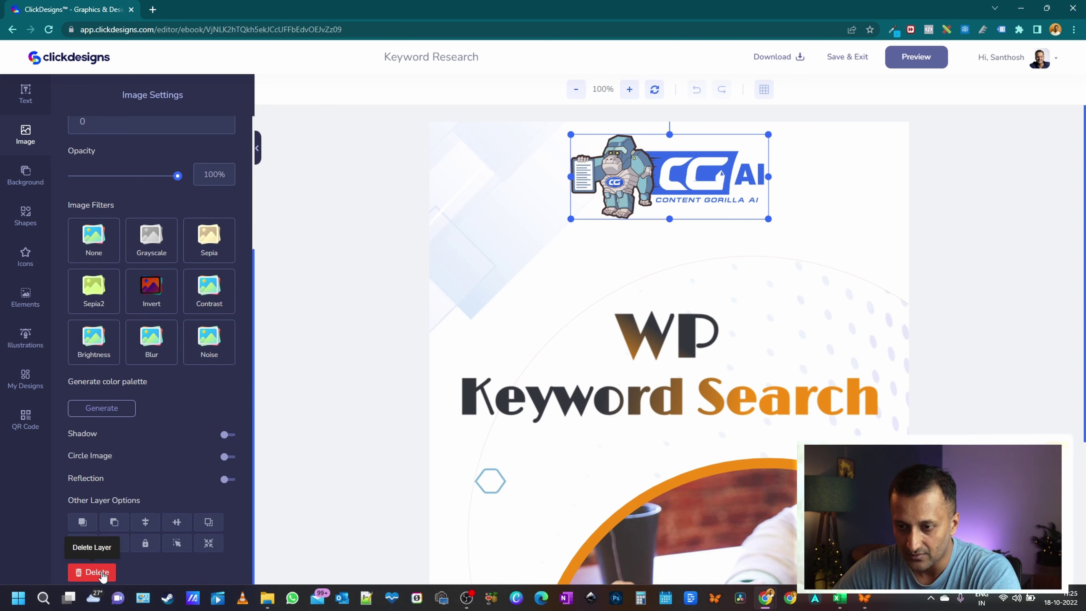
{"action": "left_click", "coordinate": [94, 573]}
{"action": "scroll", "coordinate": [218, 355], "scroll_direction": "down", "scroll_amount": 3}
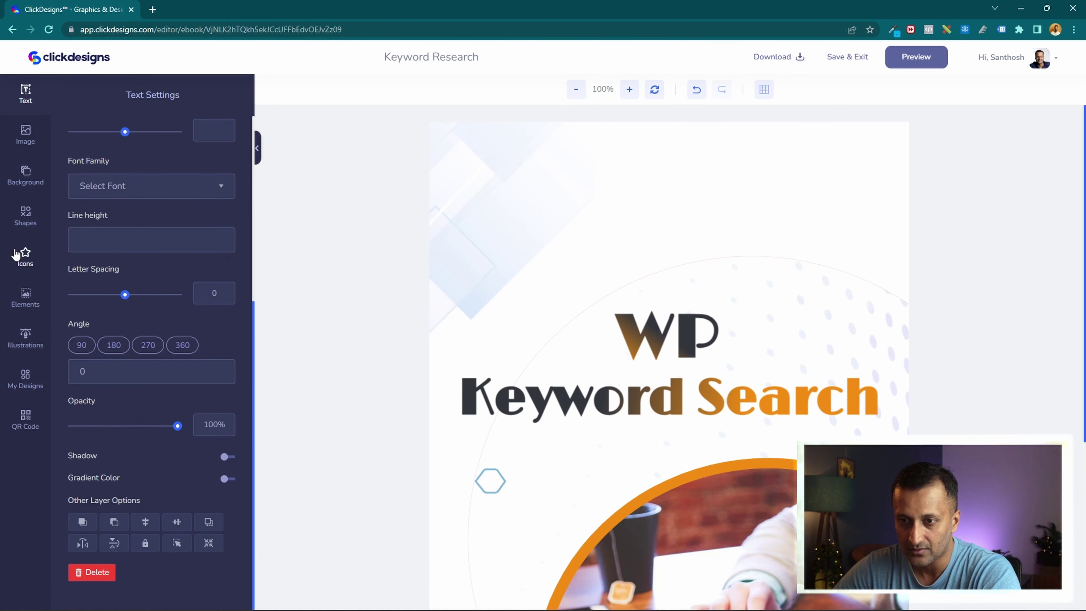
- Upload the grey personal-name logo from the All Images folder and add it to the front cover
{"action": "left_click", "coordinate": [25, 135]}
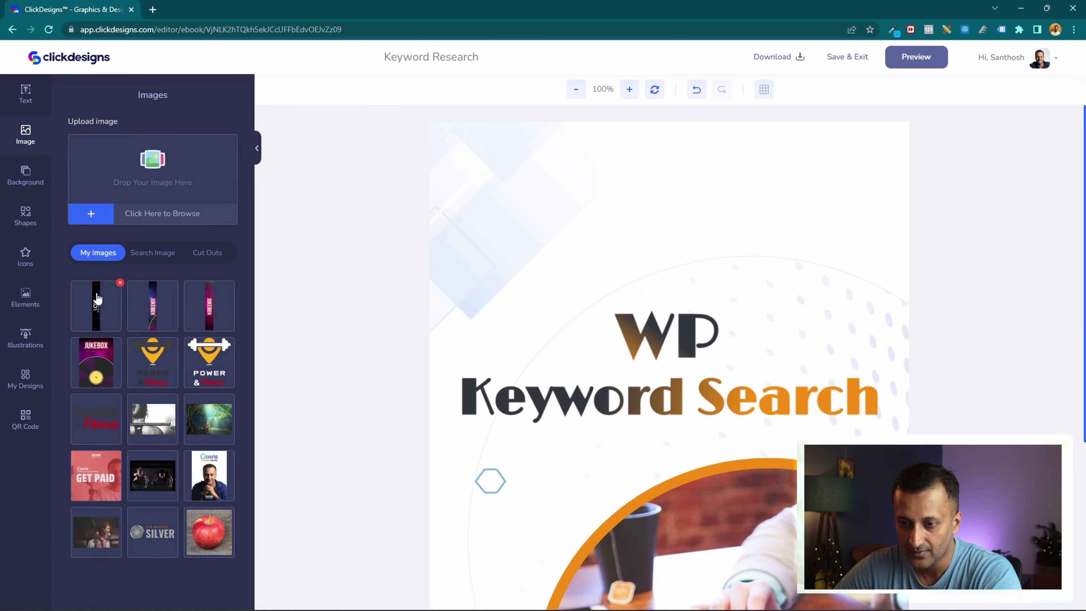
{"action": "left_click", "coordinate": [91, 214]}
{"action": "scroll", "coordinate": [327, 221], "scroll_direction": "up", "scroll_amount": 3}
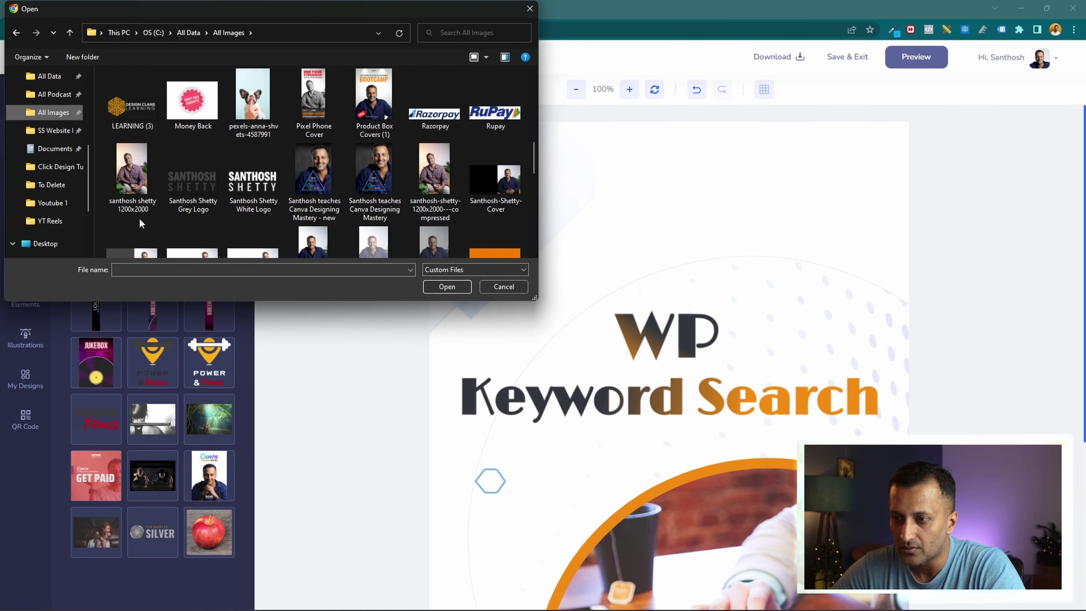
{"action": "double_click", "coordinate": [208, 184]}
{"action": "left_click", "coordinate": [107, 319]}
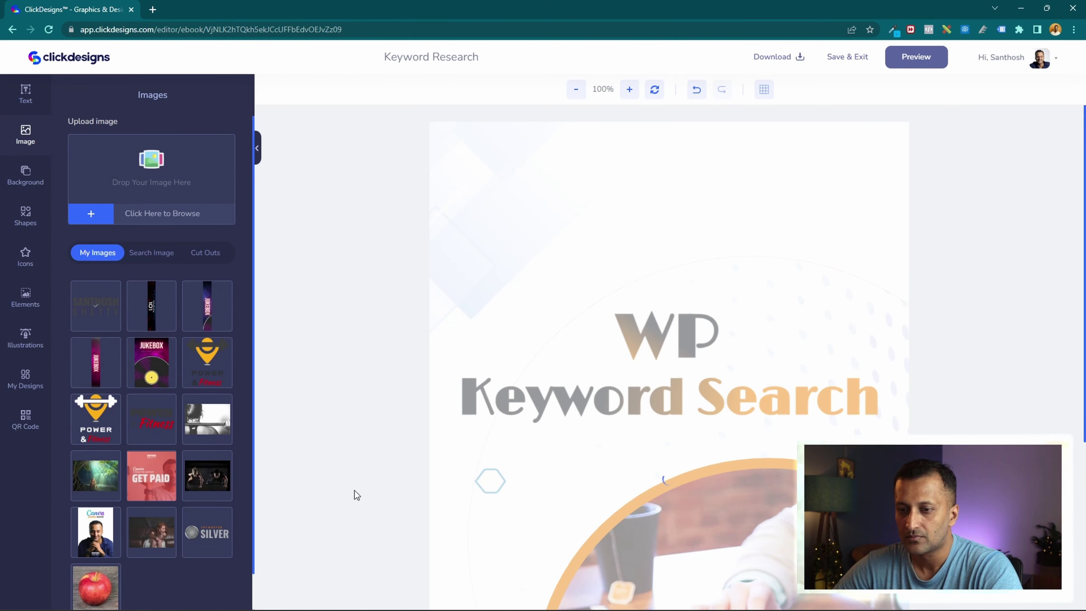
- Shrink the added logo to a small size and centre it near the cover's upper edge, above the WP heading
{"action": "left_click", "coordinate": [690, 387]}
{"action": "left_click_drag", "start_coordinate": [691, 386], "coordinate": [681, 221]}
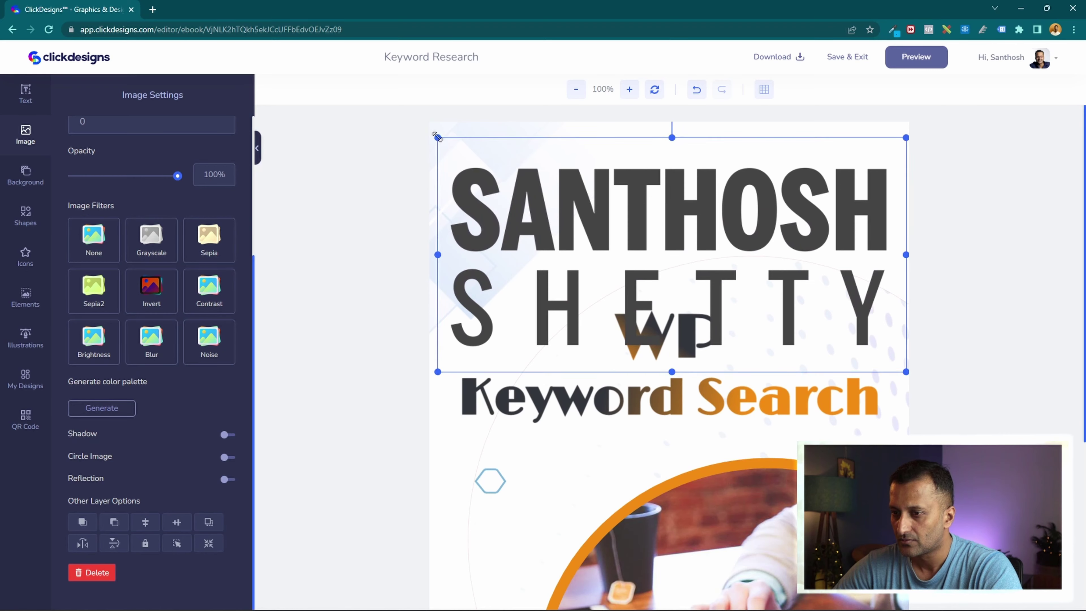
{"action": "left_click_drag", "start_coordinate": [437, 137], "coordinate": [768, 296]}
{"action": "left_click_drag", "start_coordinate": [852, 342], "coordinate": [682, 178]}
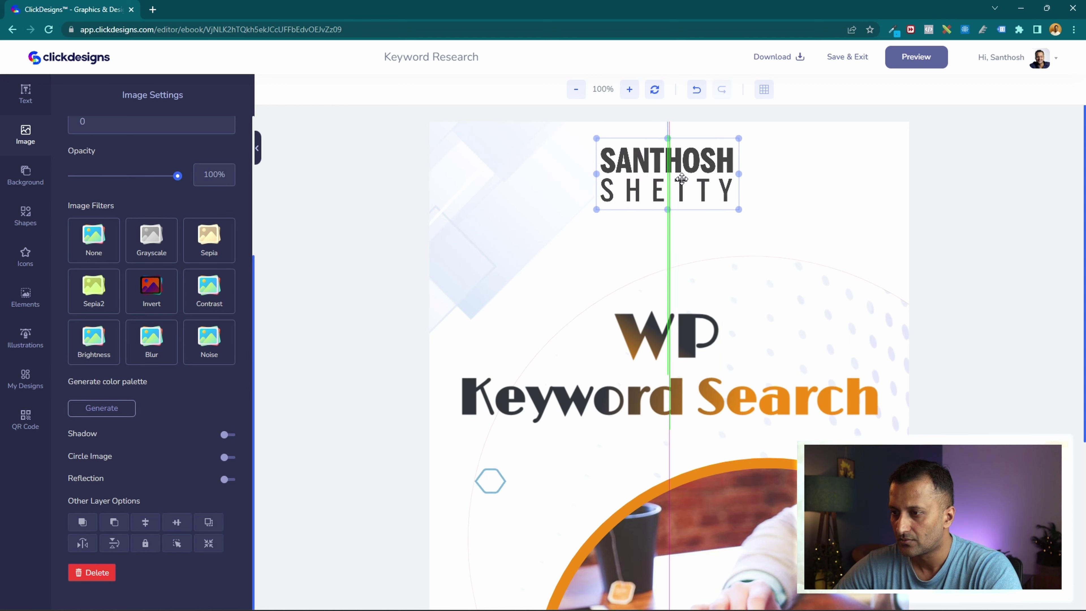
{"action": "left_click_drag", "start_coordinate": [738, 209], "coordinate": [663, 169]}
{"action": "left_click", "coordinate": [755, 190]}
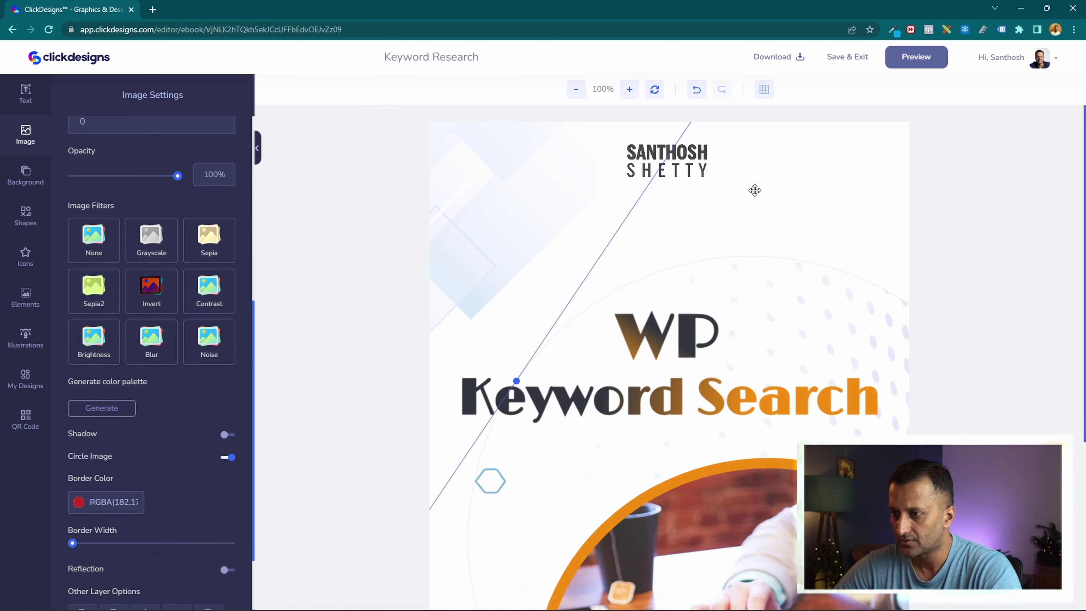
- Replace the cover's "Keyword Search" heading text with "Research"
{"action": "scroll", "coordinate": [975, 346], "scroll_direction": "down", "scroll_amount": 5}
{"action": "left_click", "coordinate": [684, 159]}
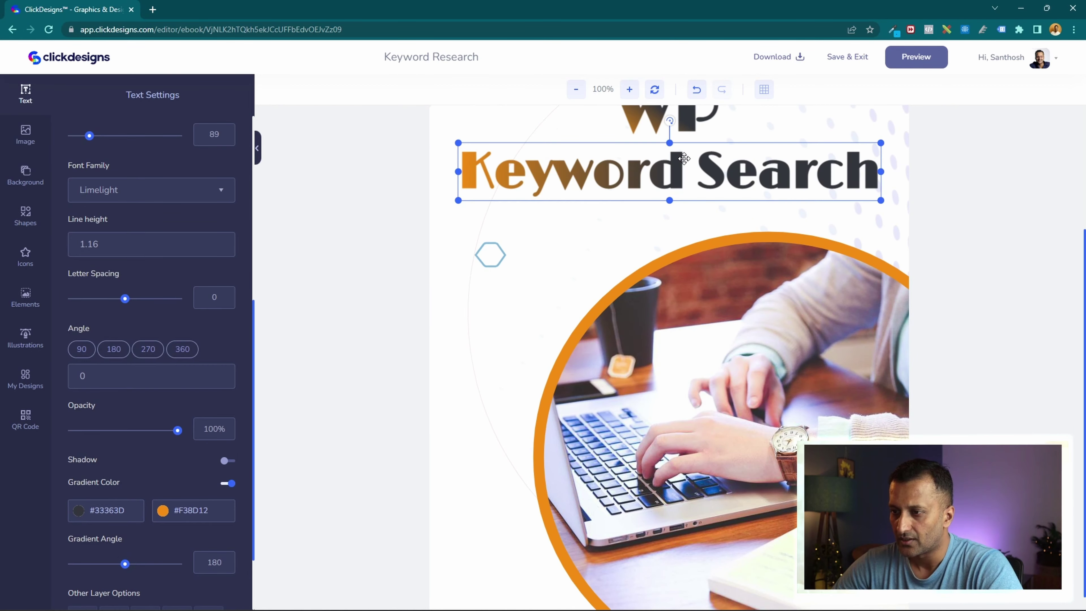
{"action": "scroll", "coordinate": [543, 220], "scroll_direction": "up", "scroll_amount": 4}
{"action": "scroll", "coordinate": [172, 267], "scroll_direction": "up", "scroll_amount": 8}
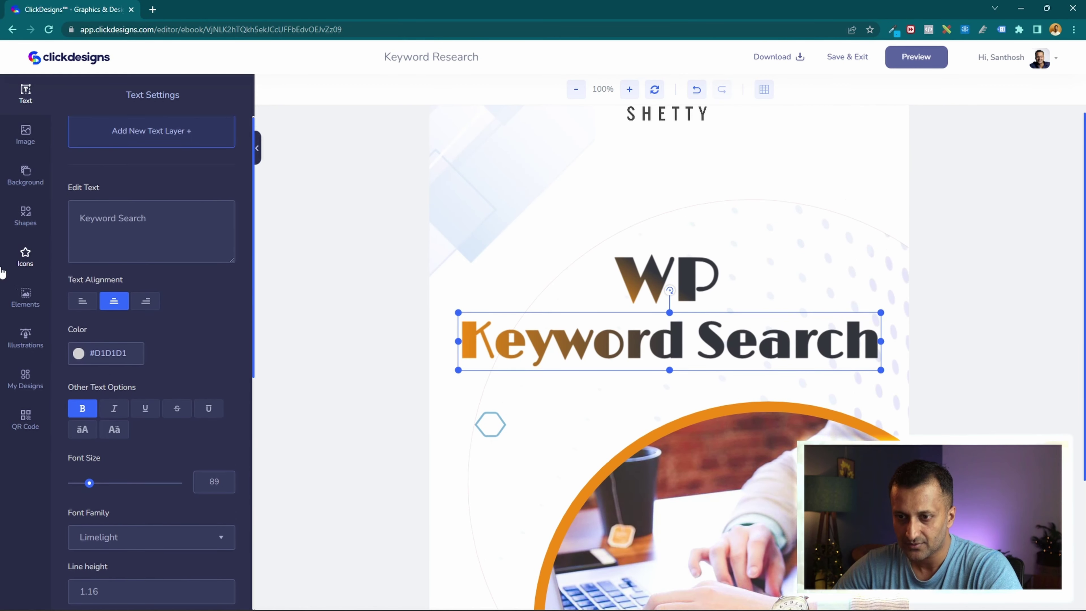
{"action": "triple_click", "coordinate": [131, 215]}
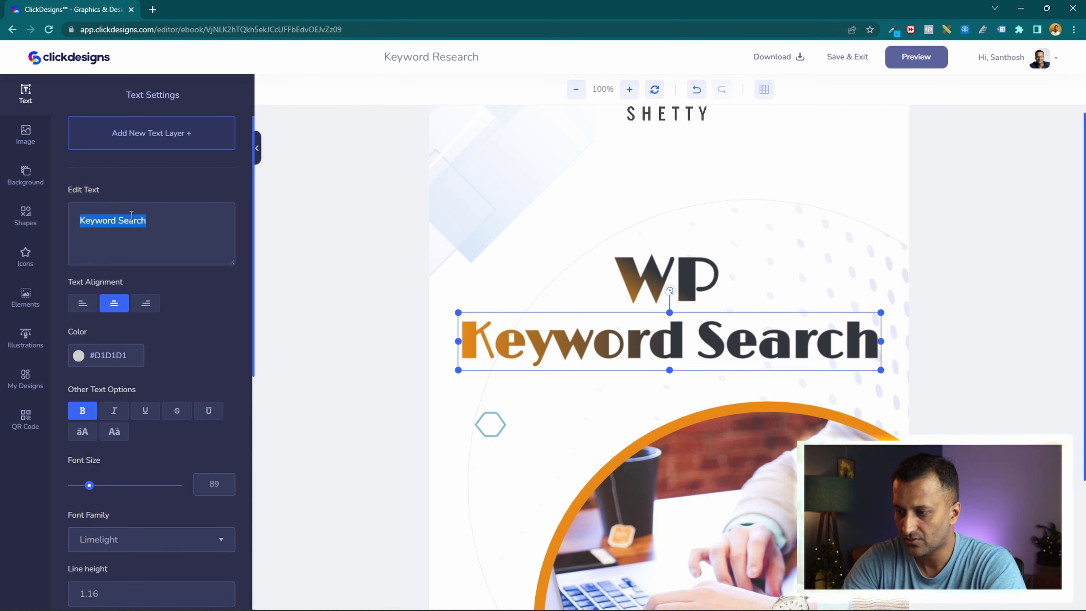
{"action": "type", "text": "Research"}
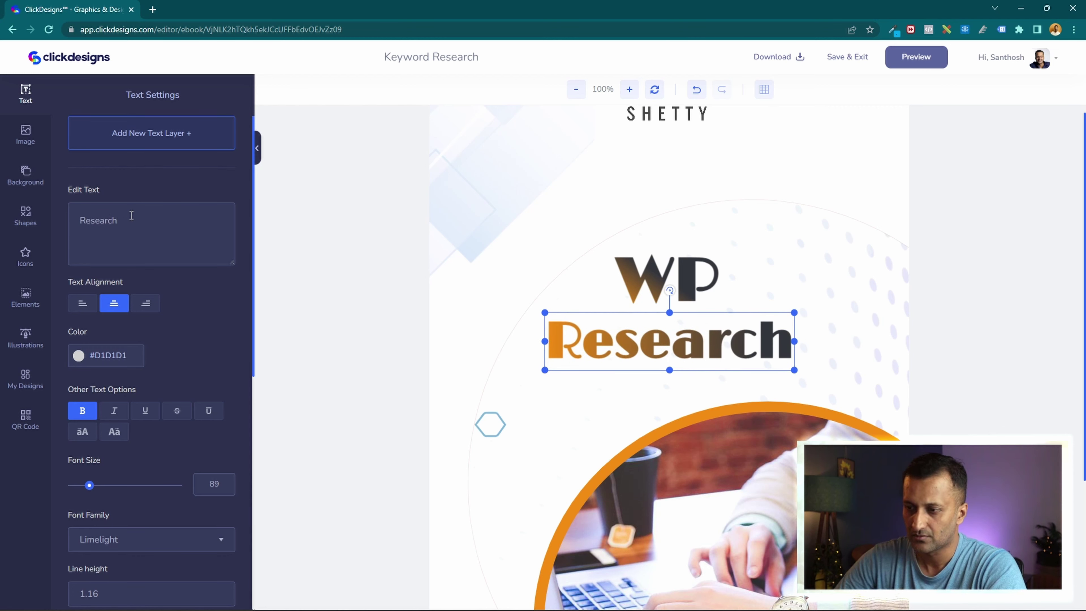
- Replace the cover's "WP" heading text with "KEYWORD"
{"action": "left_click", "coordinate": [702, 284]}
{"action": "double_click", "coordinate": [702, 285]}
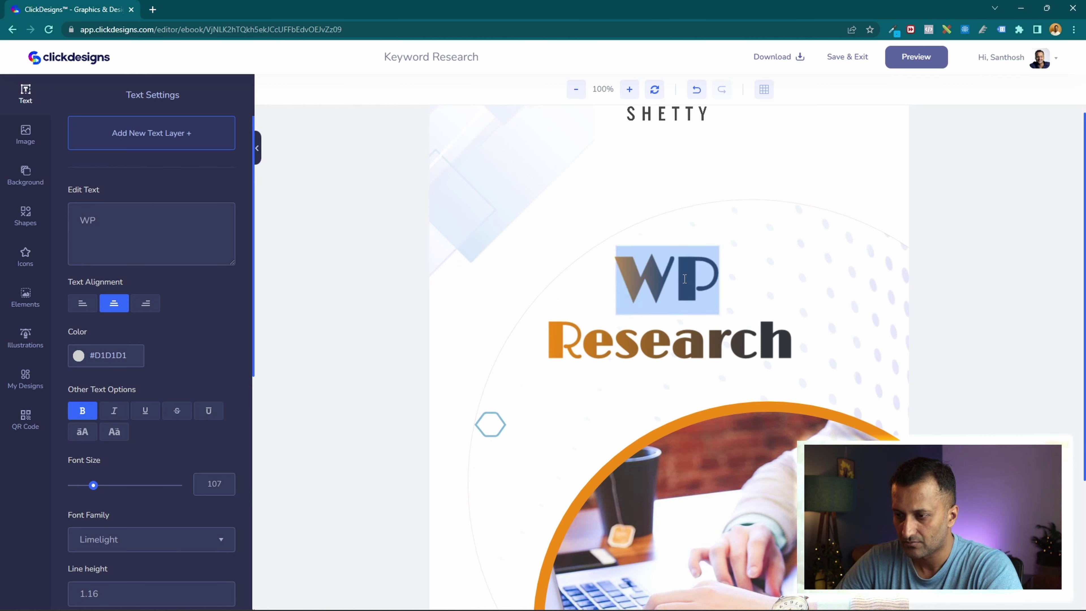
{"action": "double_click", "coordinate": [98, 228]}
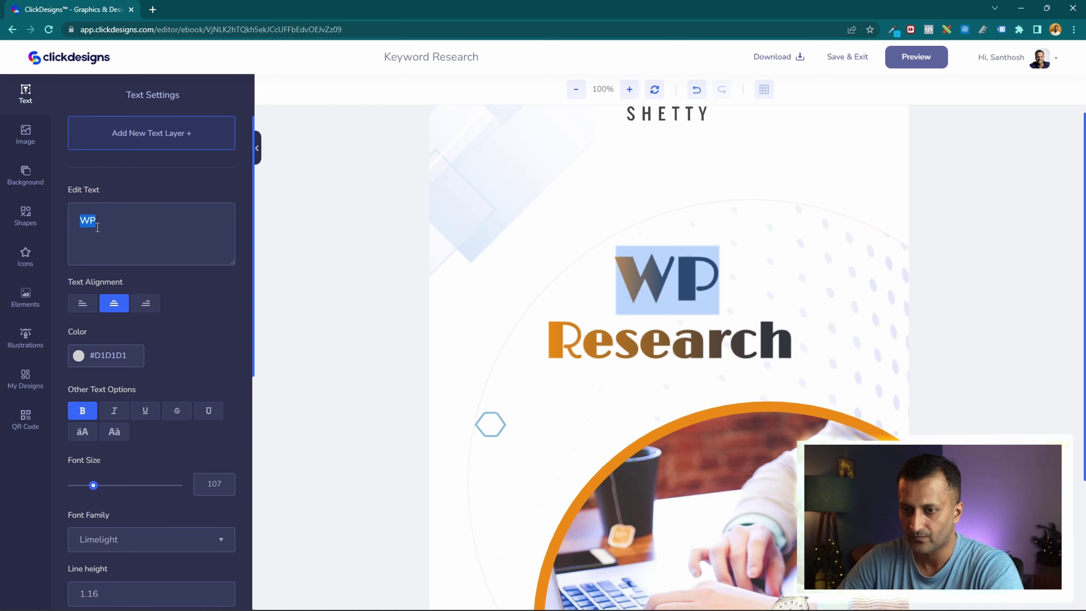
{"action": "key", "text": "Caps_Lock"}
{"action": "type", "text": "YWORD"}
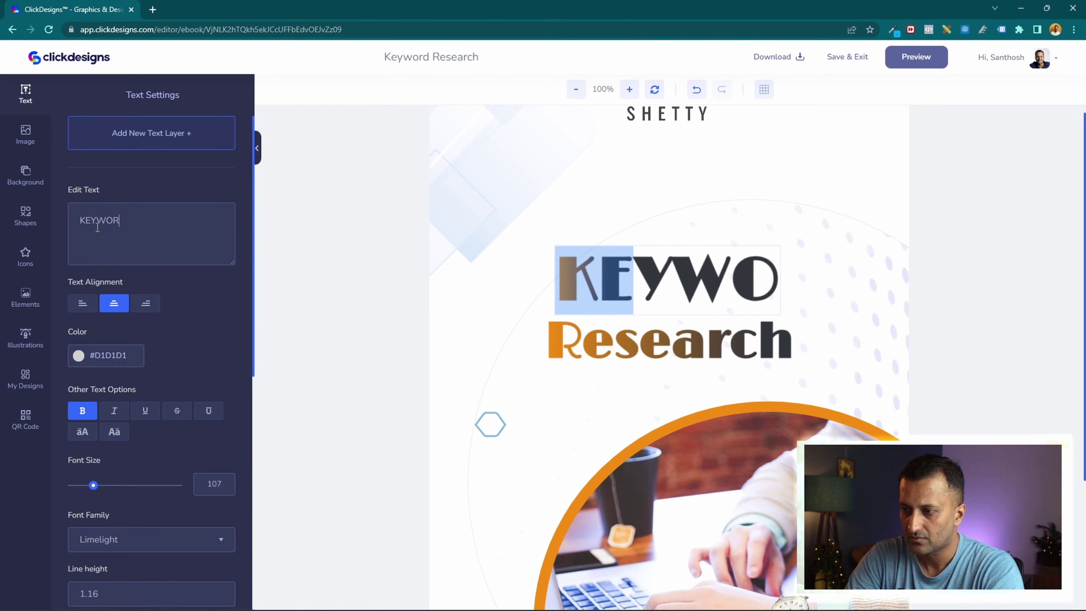
- Enlarge the "Research" heading to a font size of 113, matching the width of the "KEYWORD" heading above it
{"action": "left_click", "coordinate": [703, 340]}
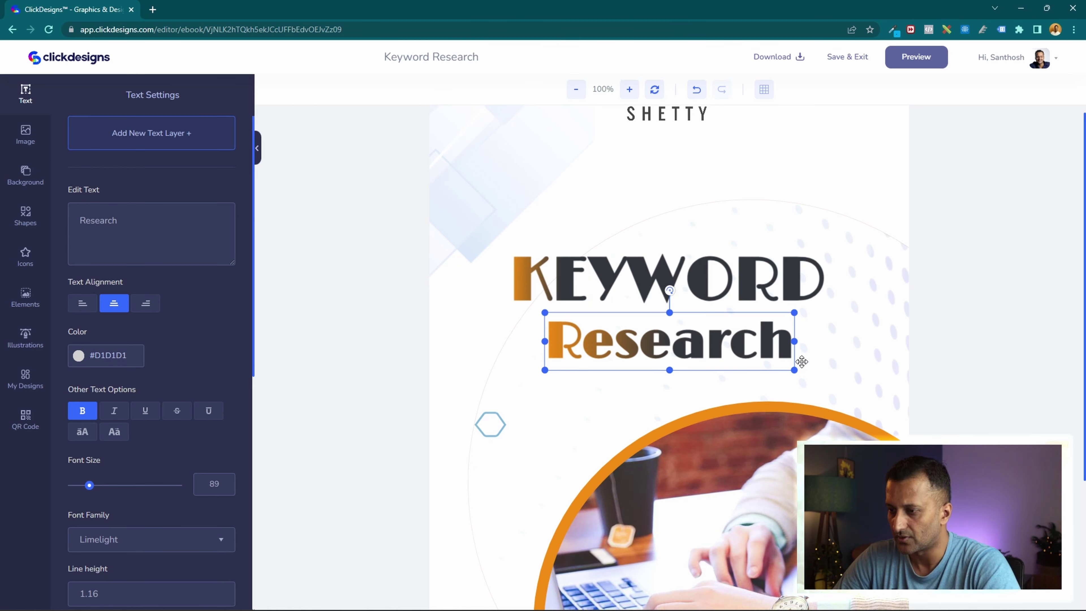
{"action": "left_click_drag", "start_coordinate": [796, 371], "coordinate": [827, 381]}
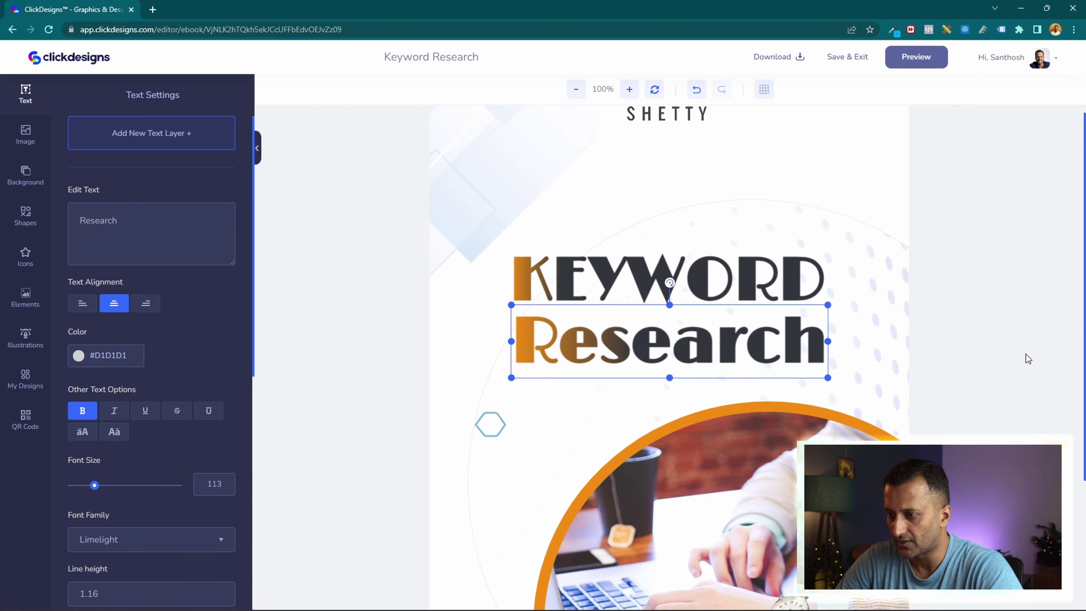
{"action": "left_click", "coordinate": [837, 338]}
{"action": "left_click", "coordinate": [737, 342]}
- Review the "KEYWORD" heading's text settings, from alignment and font down to the gradient colour and layer options
{"action": "left_click", "coordinate": [754, 290]}
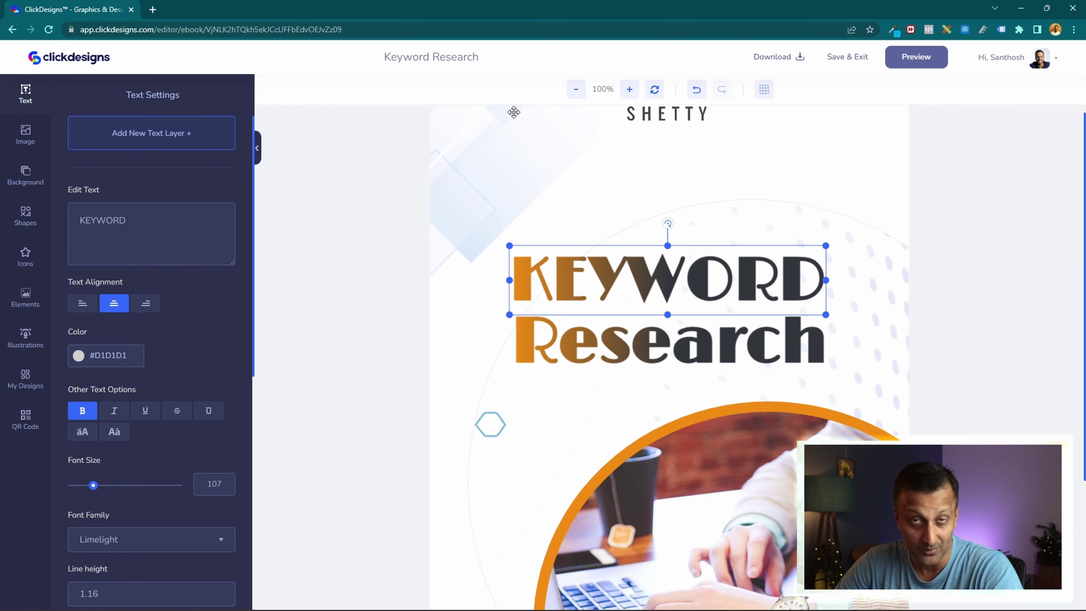
{"action": "scroll", "coordinate": [182, 270], "scroll_direction": "down", "scroll_amount": 3}
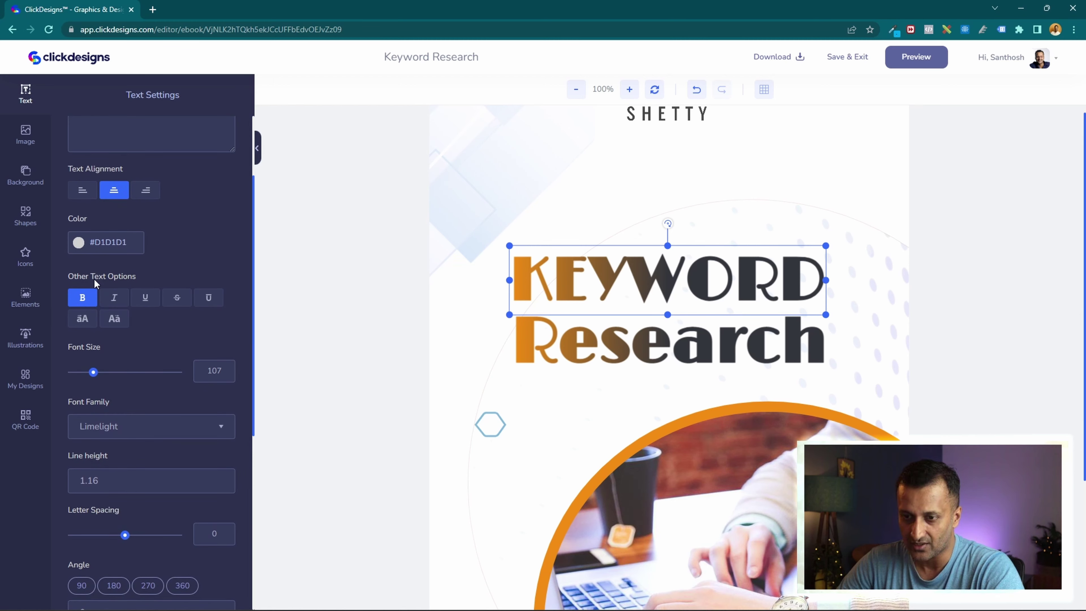
{"action": "scroll", "coordinate": [107, 517], "scroll_direction": "down", "scroll_amount": 3}
{"action": "scroll", "coordinate": [107, 518], "scroll_direction": "down", "scroll_amount": 5}
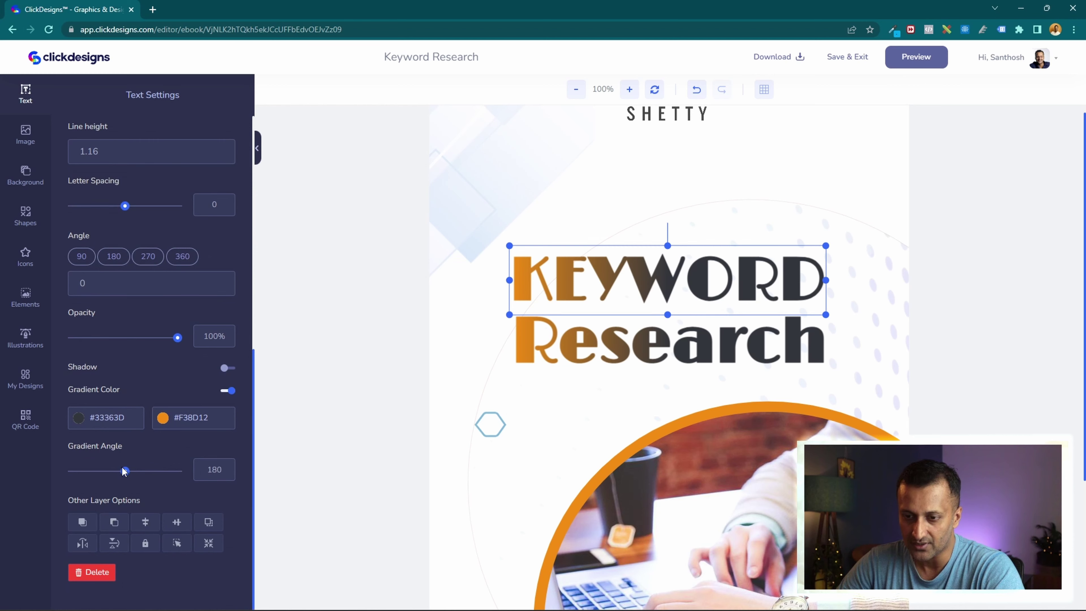
{"action": "scroll", "coordinate": [124, 471], "scroll_direction": "up", "scroll_amount": 11}
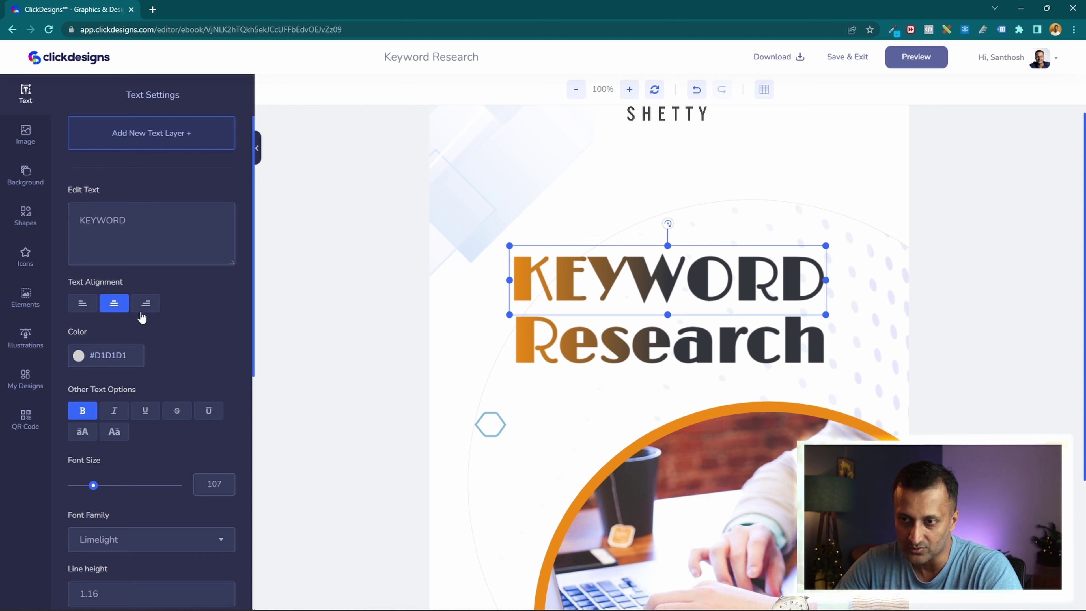
{"action": "scroll", "coordinate": [133, 199], "scroll_direction": "down", "scroll_amount": 6}
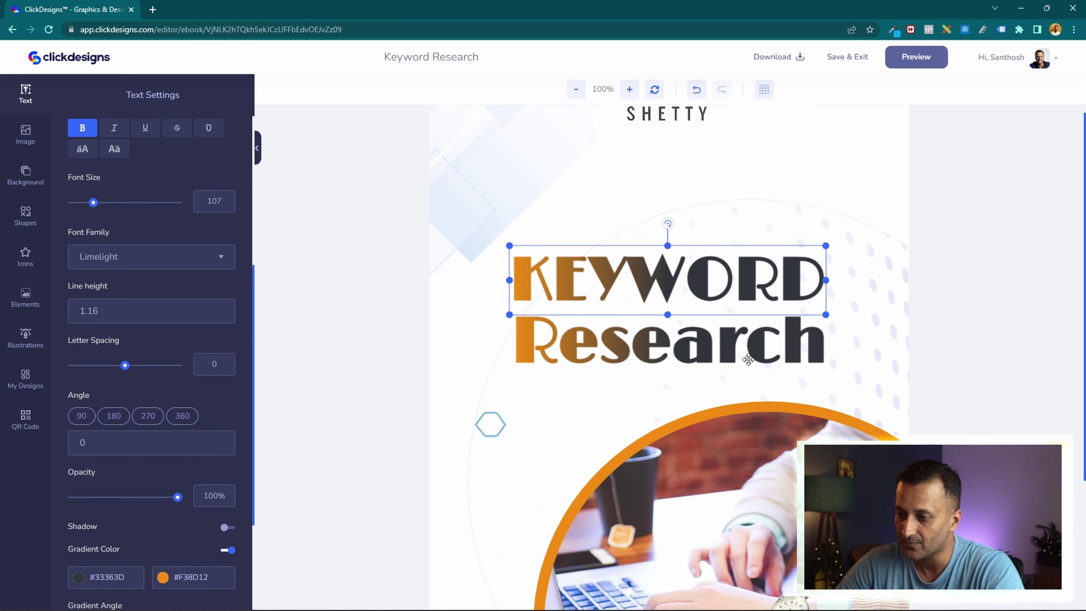
{"action": "left_click", "coordinate": [736, 358]}
- Move the pale blue arrow graphic from the cover's upper-left corner down and right, behind the heading
{"action": "left_click", "coordinate": [865, 341]}
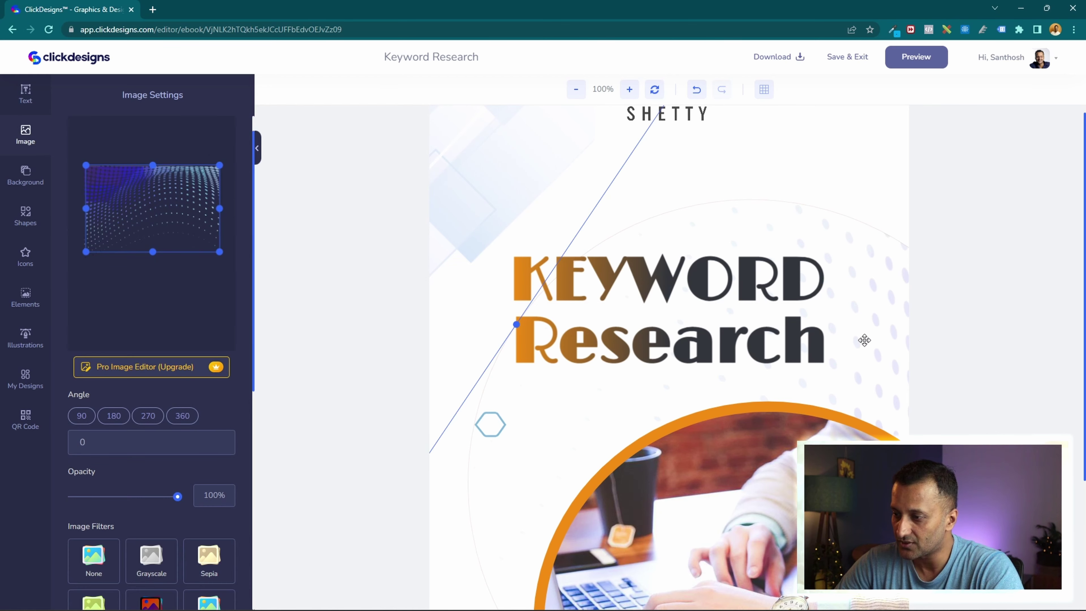
{"action": "left_click", "coordinate": [494, 247]}
{"action": "scroll", "coordinate": [458, 248], "scroll_direction": "up", "scroll_amount": 2}
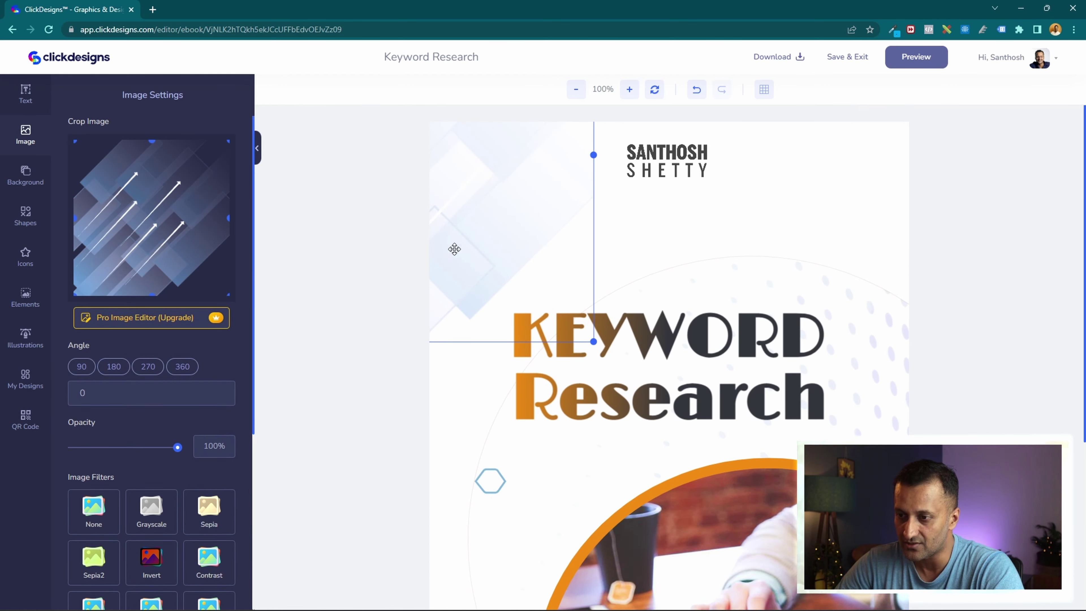
{"action": "left_click_drag", "start_coordinate": [500, 250], "coordinate": [699, 367]}
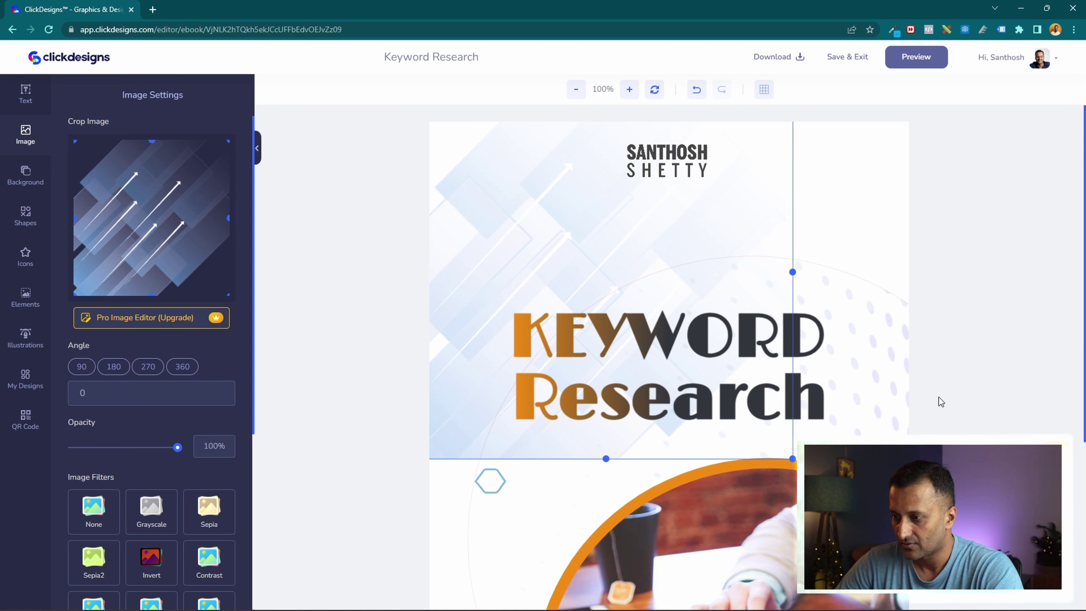
- Move the dotted wave pattern up and left, across the upper right part of the cover behind the heading
{"action": "left_click", "coordinate": [898, 395]}
{"action": "left_click_drag", "start_coordinate": [897, 394], "coordinate": [793, 190]}
{"action": "scroll", "coordinate": [1060, 318], "scroll_direction": "down", "scroll_amount": 1}
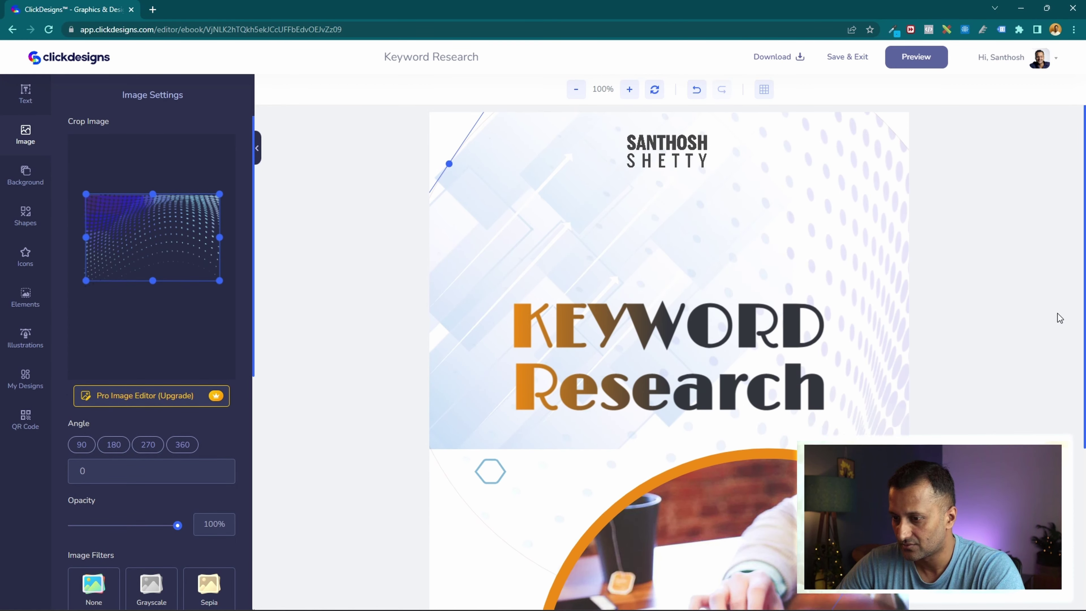
- Shift the circular laptop photo slightly down and to the right, and look through its image settings
{"action": "scroll", "coordinate": [1060, 318], "scroll_direction": "down", "scroll_amount": 5}
{"action": "left_click", "coordinate": [730, 368]}
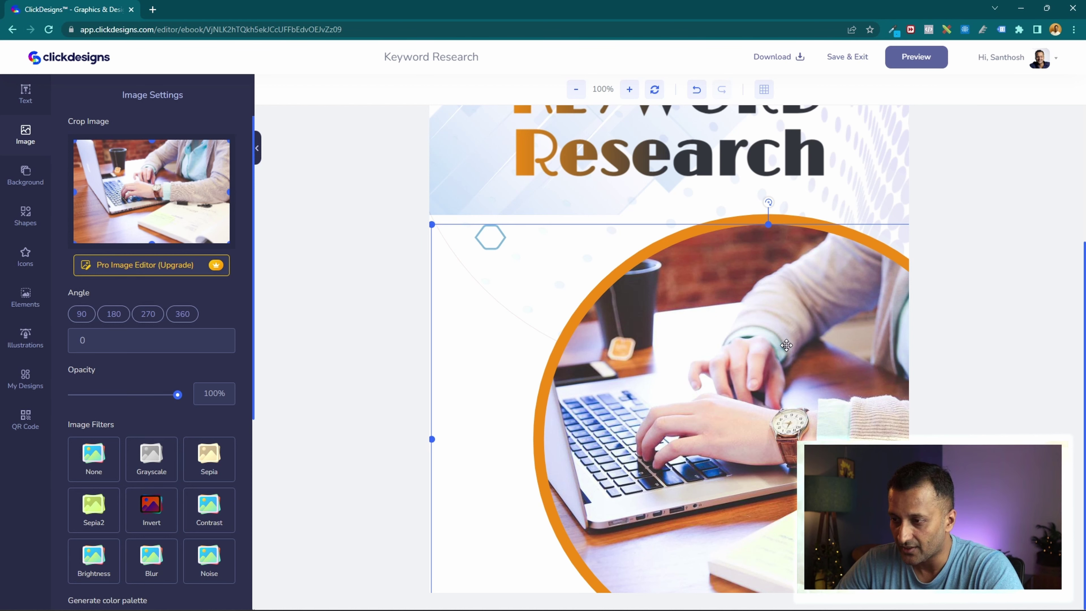
{"action": "left_click_drag", "start_coordinate": [782, 400], "coordinate": [812, 436]}
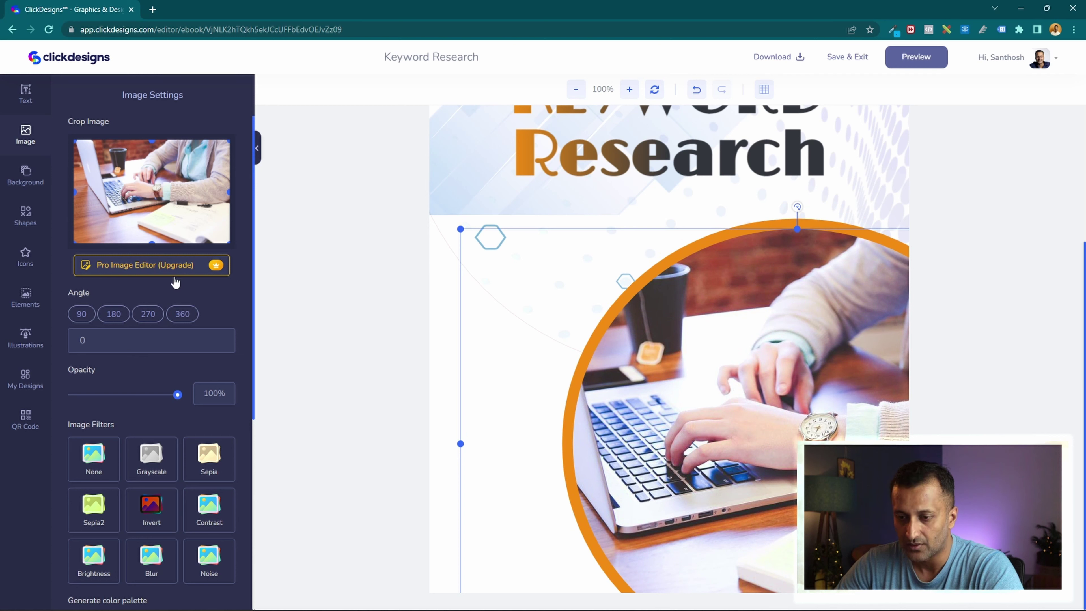
{"action": "scroll", "coordinate": [175, 282], "scroll_direction": "down", "scroll_amount": 6}
{"action": "scroll", "coordinate": [142, 161], "scroll_direction": "up", "scroll_amount": 6}
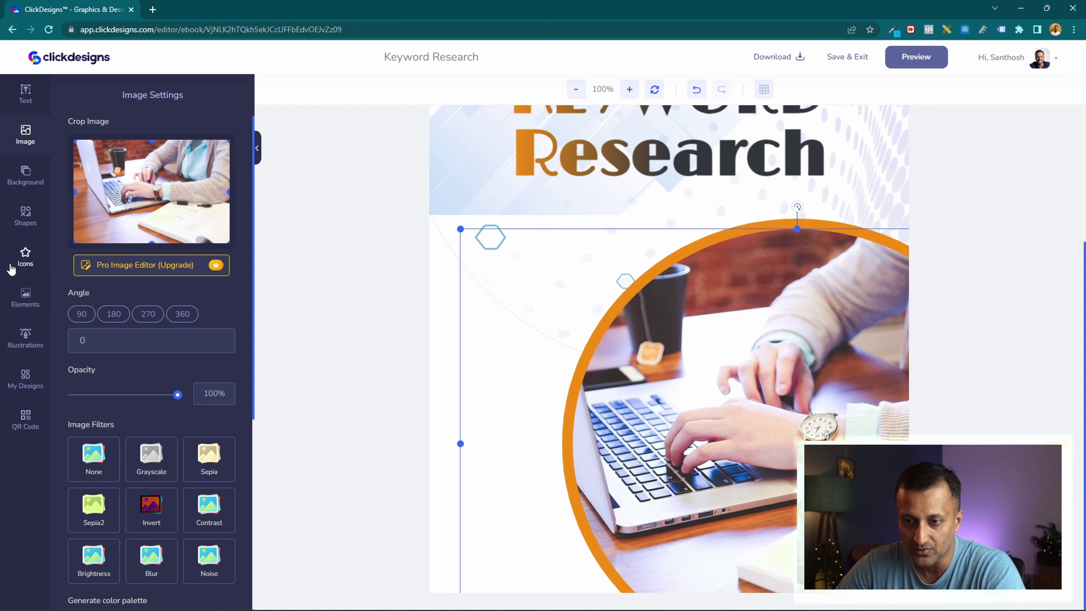
- Open the stock image search and browse the default photos
{"action": "left_click", "coordinate": [32, 170]}
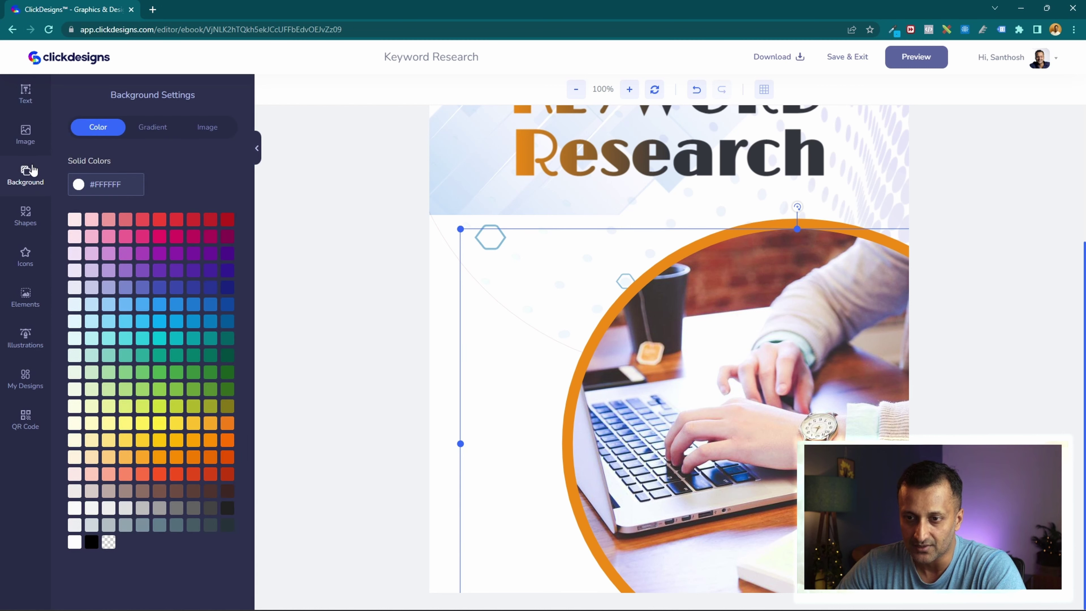
{"action": "left_click", "coordinate": [26, 134]}
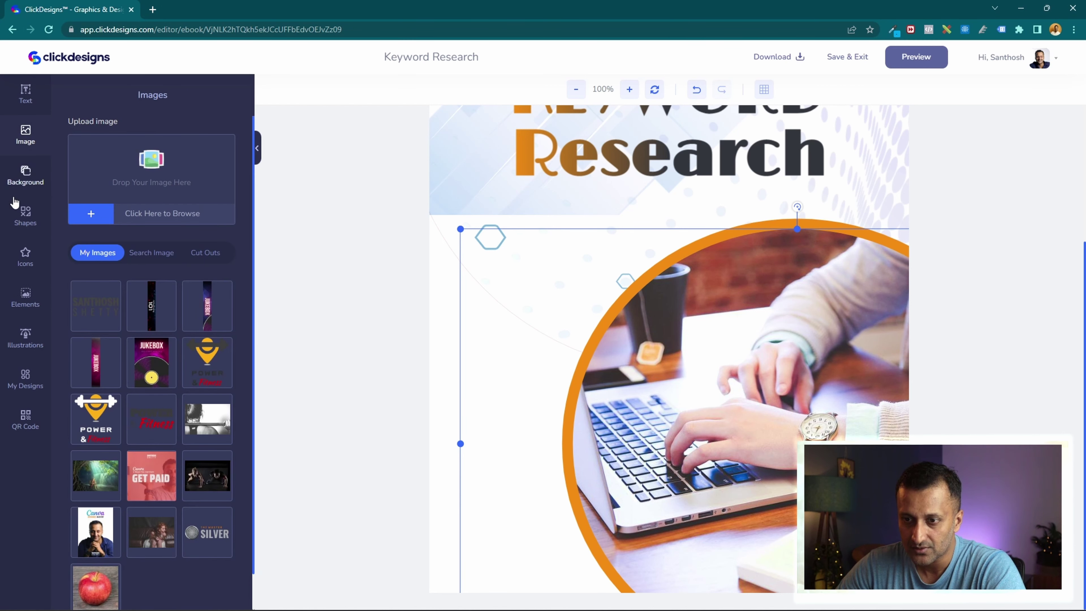
{"action": "left_click", "coordinate": [145, 256]}
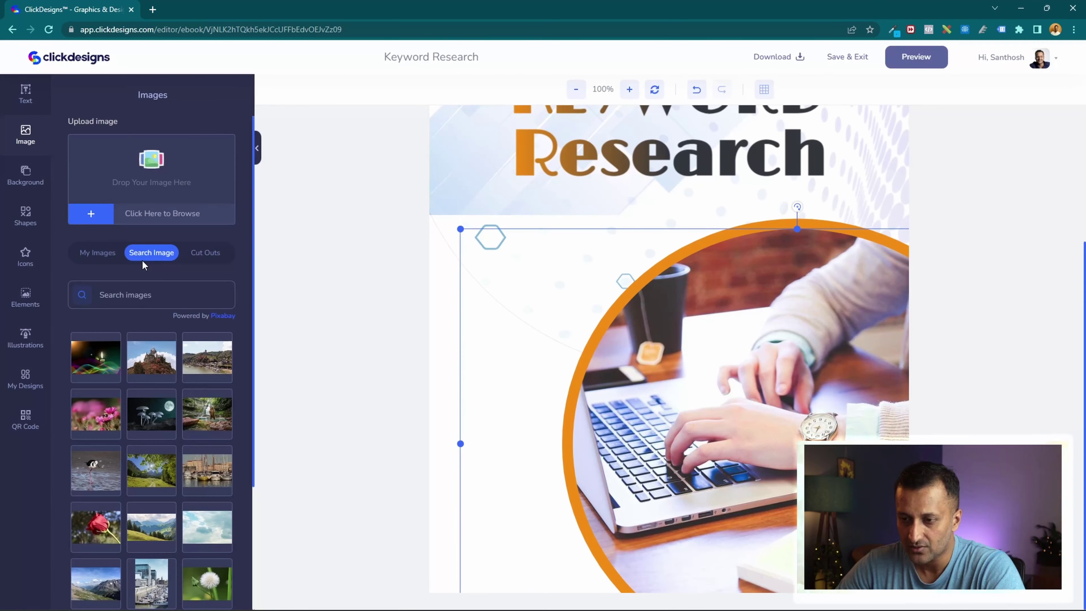
{"action": "scroll", "coordinate": [143, 251], "scroll_direction": "down", "scroll_amount": 1}
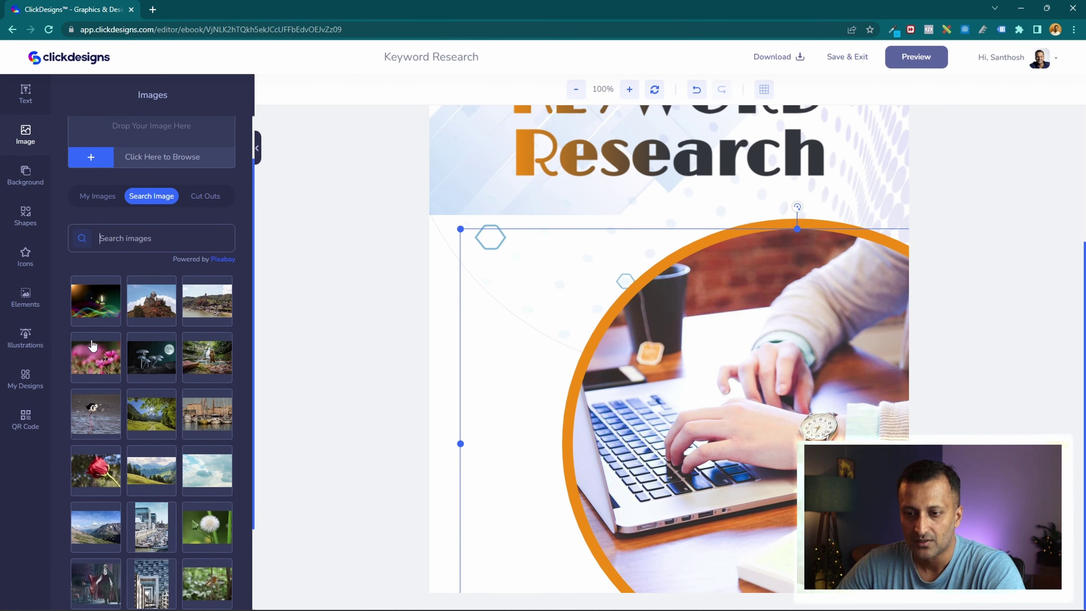
{"action": "scroll", "coordinate": [119, 407], "scroll_direction": "down", "scroll_amount": 2}
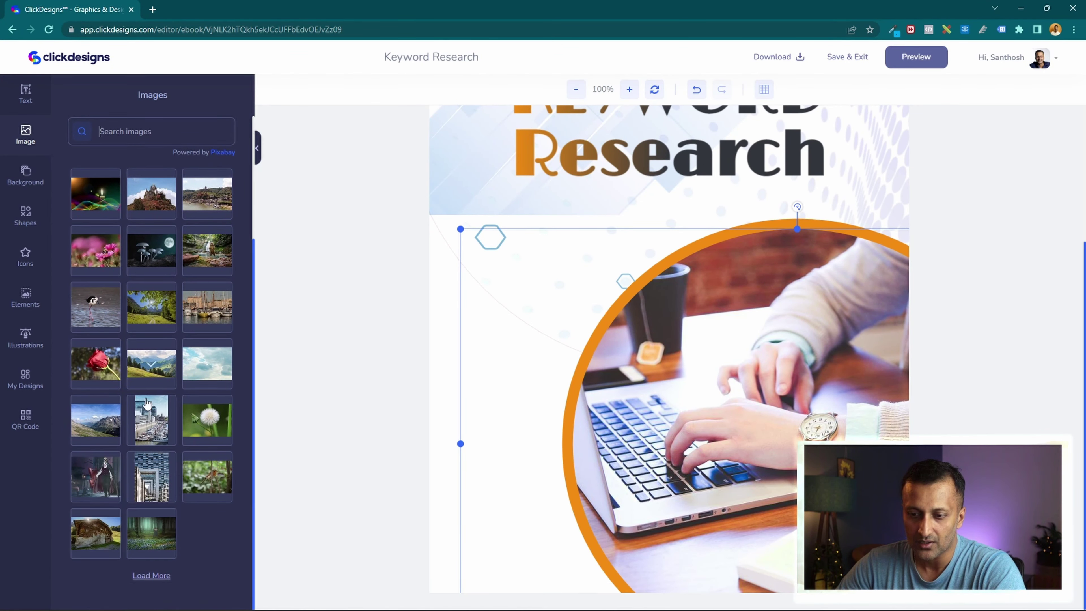
{"action": "scroll", "coordinate": [147, 403], "scroll_direction": "up", "scroll_amount": 3}
{"action": "left_click", "coordinate": [131, 304]}
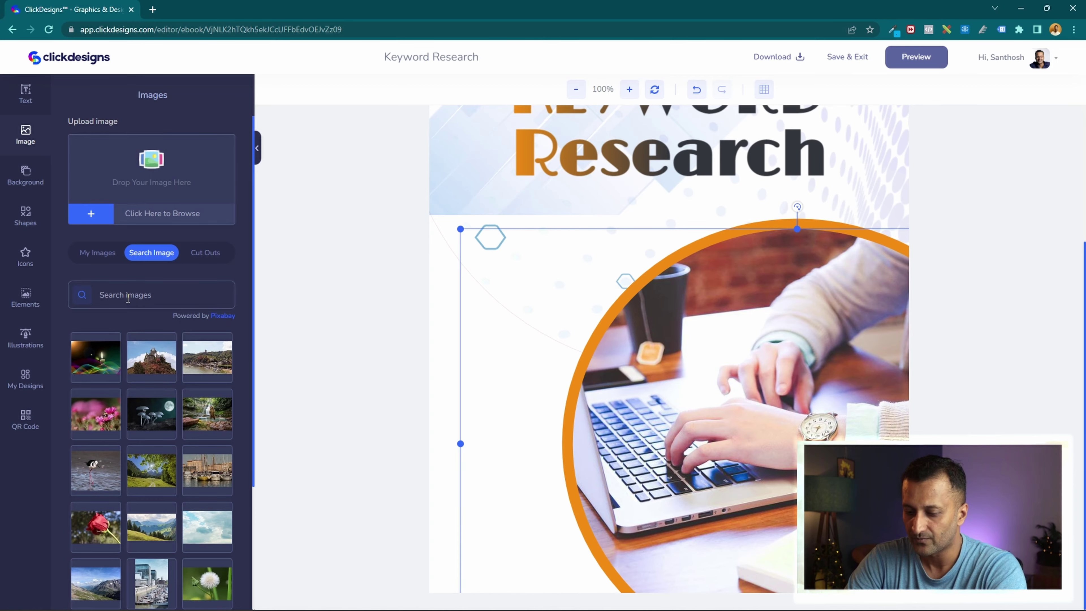
{"action": "type", "text": "KEYBORAD"}
{"action": "key", "text": "Return"}
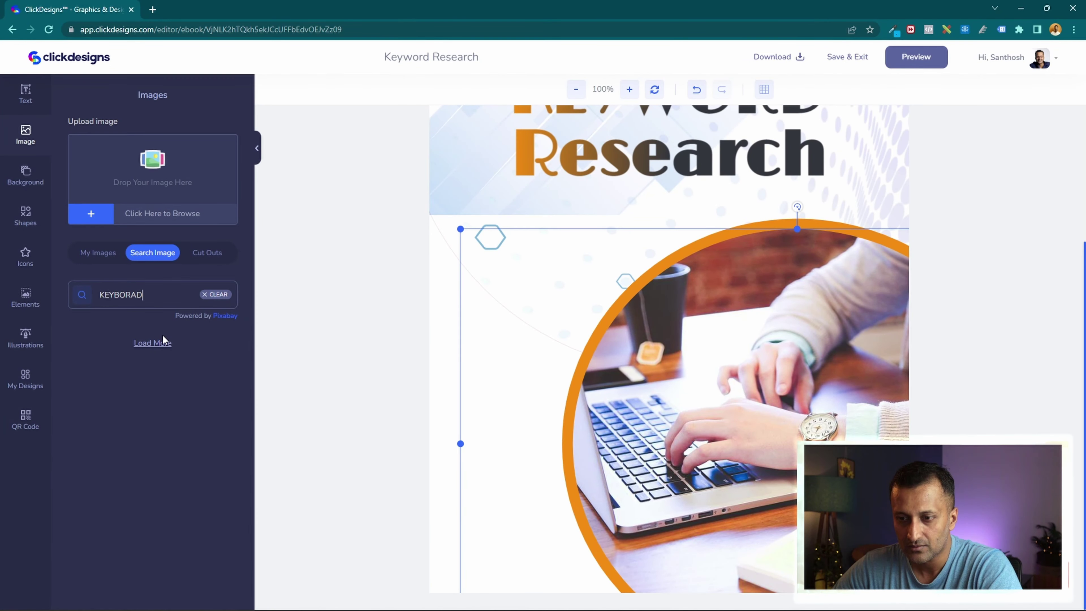
{"action": "left_click", "coordinate": [162, 342]}
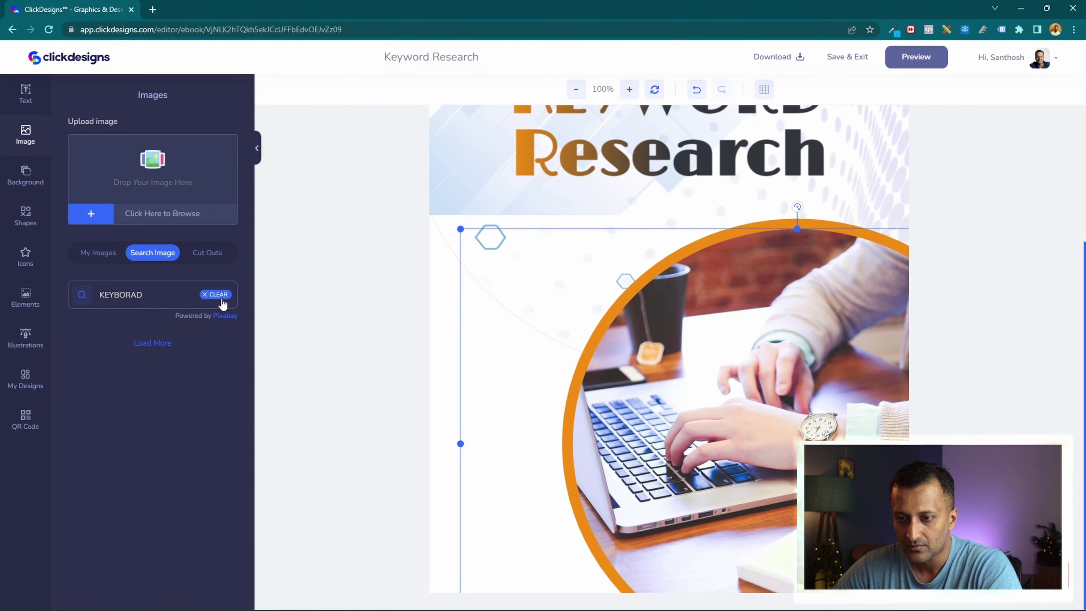
{"action": "left_click", "coordinate": [215, 294]}
- Search the stock images for "keyboard" and load the results
{"action": "key", "text": "Caps_Lock"}
{"action": "left_click", "coordinate": [119, 295]}
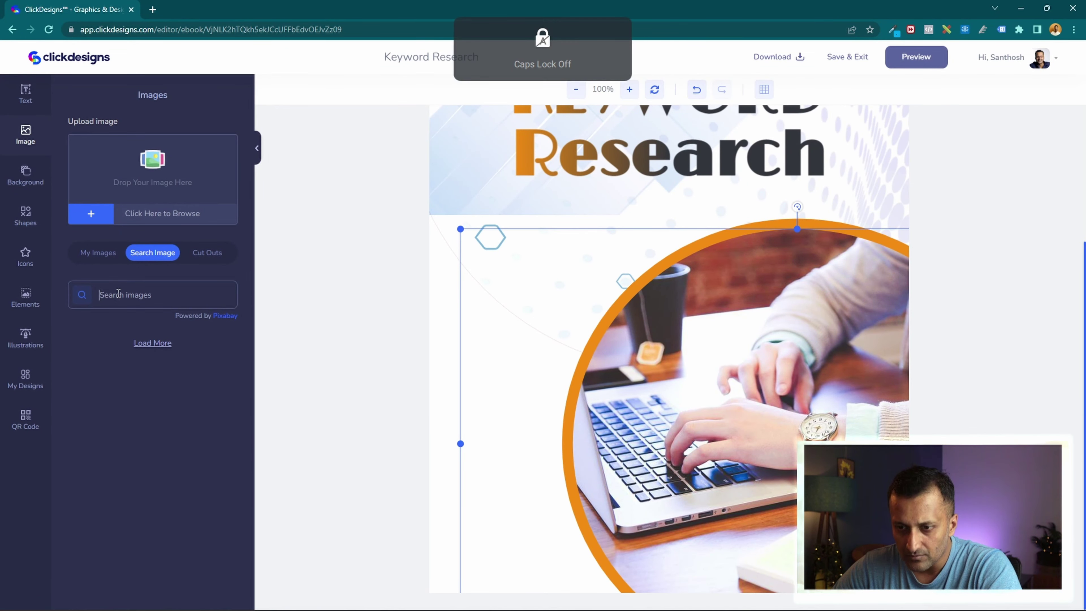
{"action": "type", "text": "keybora"}
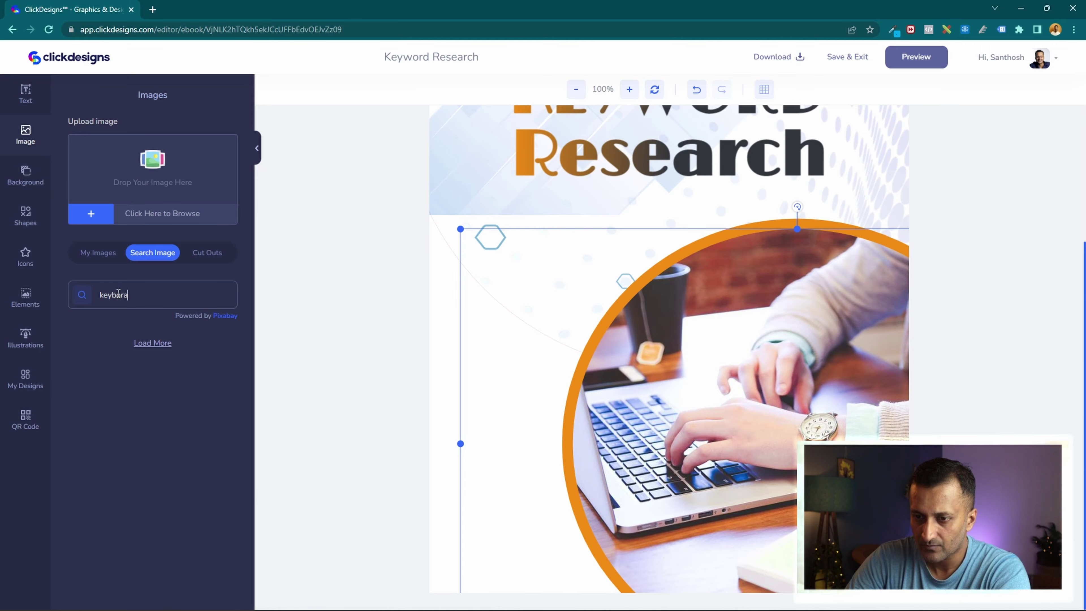
{"action": "key", "text": "BackSpace"}
{"action": "key", "text": "BackSpace"}
{"action": "type", "text": "ard"}
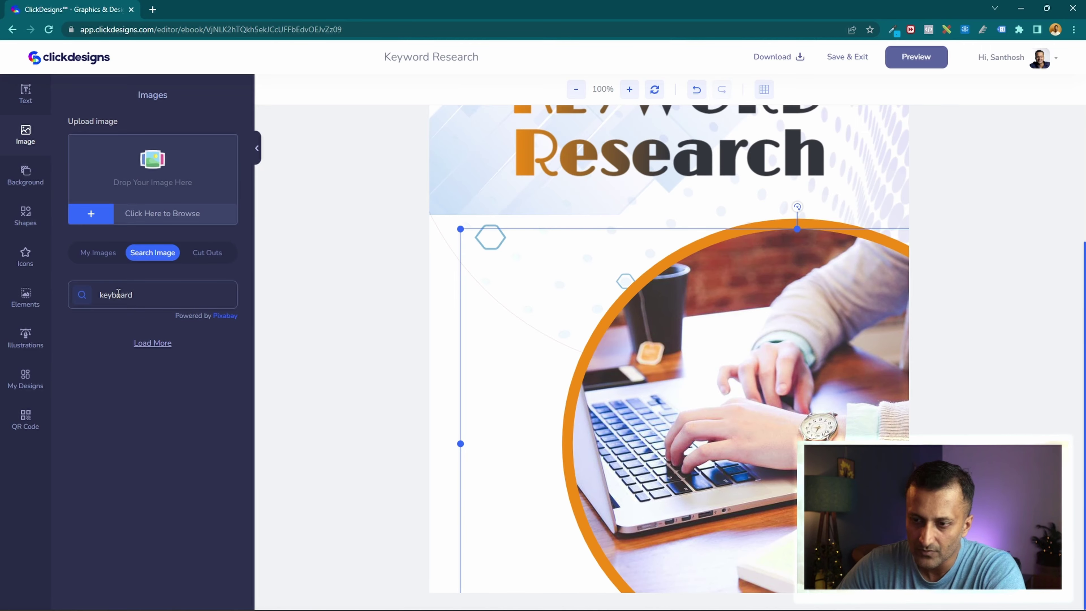
{"action": "left_click", "coordinate": [164, 344]}
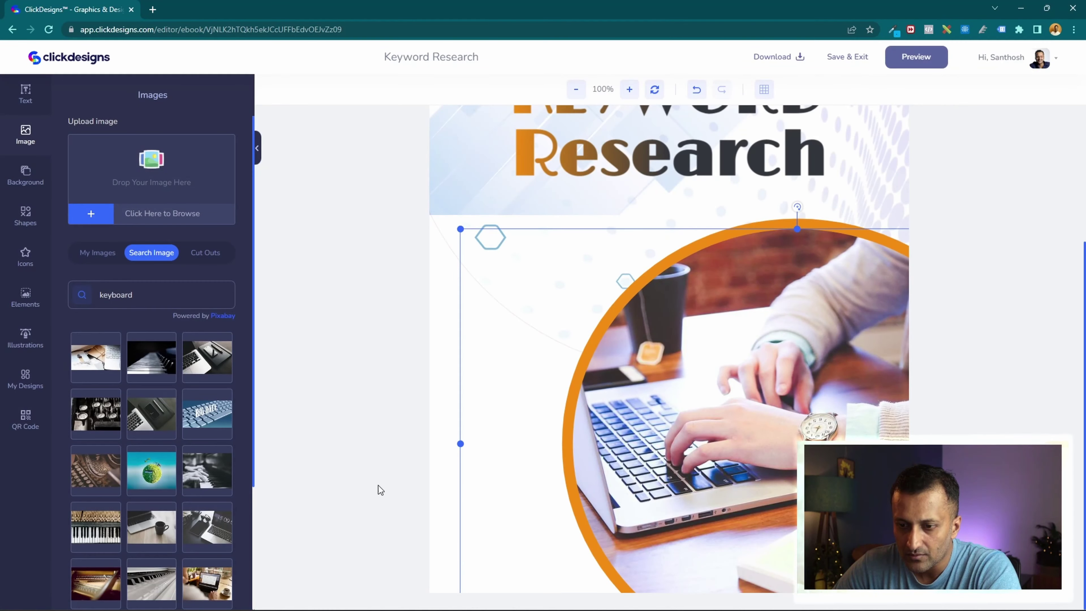
- Add the dark desk photo with laptop, tablet and sunglasses, and place it over the lower-right part of the circular photo
{"action": "scroll", "coordinate": [179, 335], "scroll_direction": "down", "scroll_amount": 3}
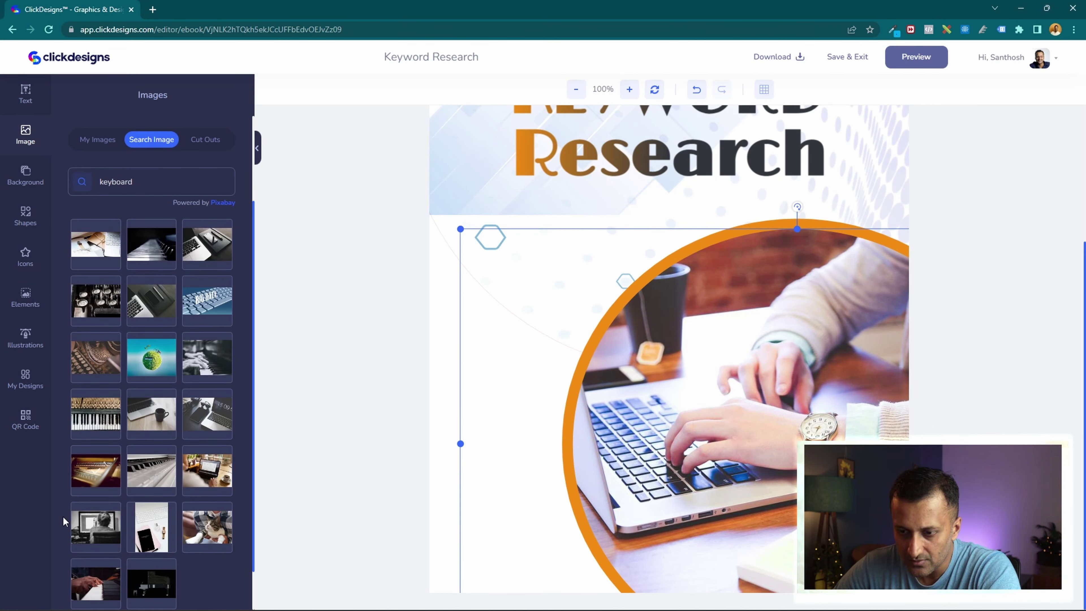
{"action": "left_click", "coordinate": [210, 400]}
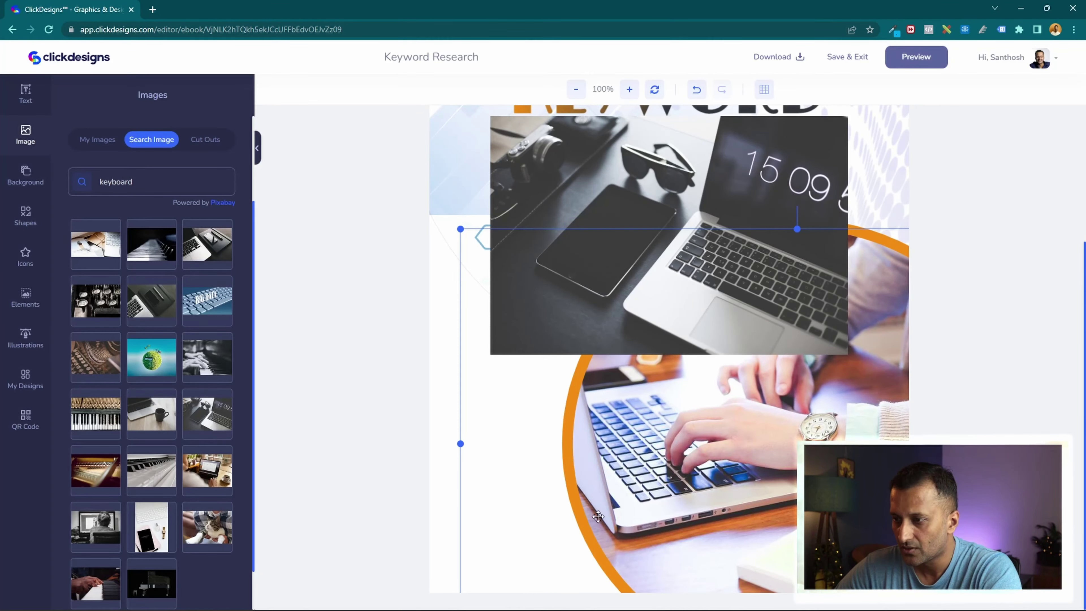
{"action": "left_click_drag", "start_coordinate": [612, 254], "coordinate": [716, 467]}
{"action": "right_click", "coordinate": [741, 441]}
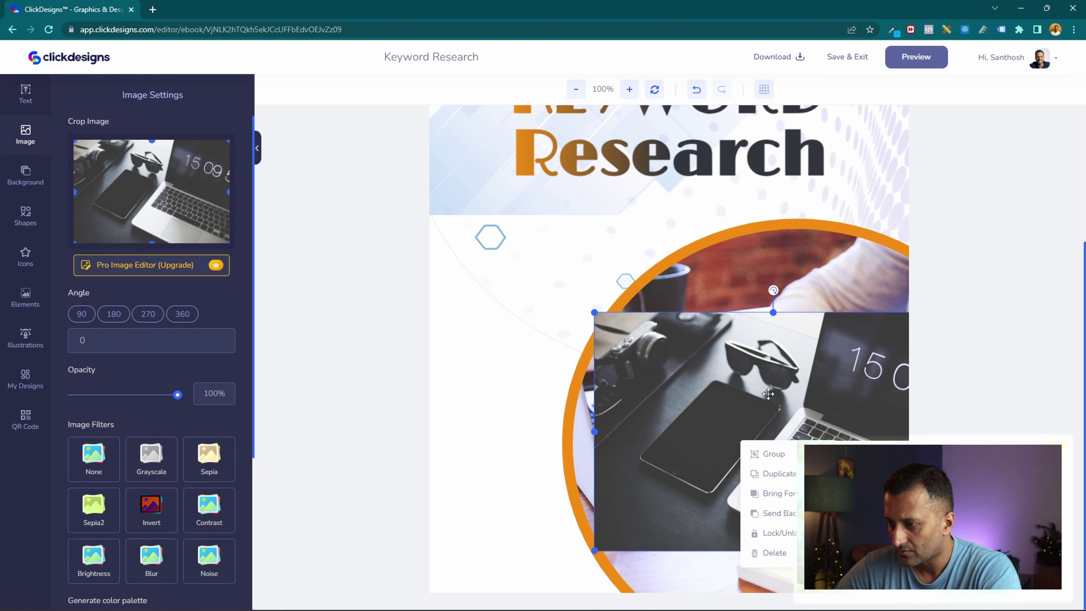
{"action": "left_click_drag", "start_coordinate": [728, 357], "coordinate": [706, 284]}
{"action": "left_click_drag", "start_coordinate": [689, 394], "coordinate": [788, 538]}
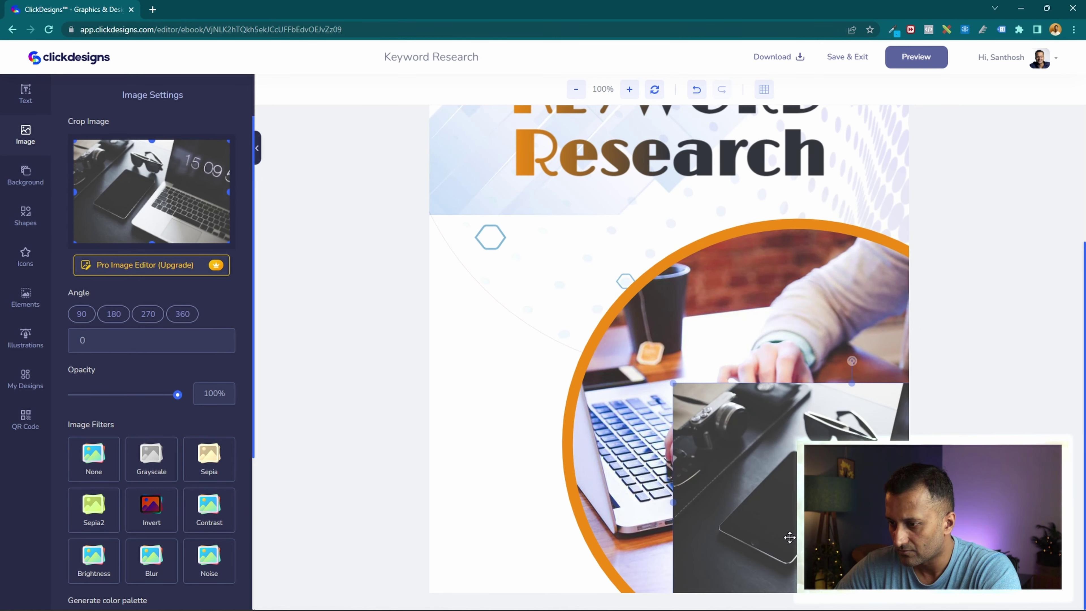
- Move the circular laptop photo left, towards the cover's centre, and bring up its circle and border settings
{"action": "left_click", "coordinate": [703, 362]}
{"action": "left_click_drag", "start_coordinate": [723, 314], "coordinate": [617, 322]}
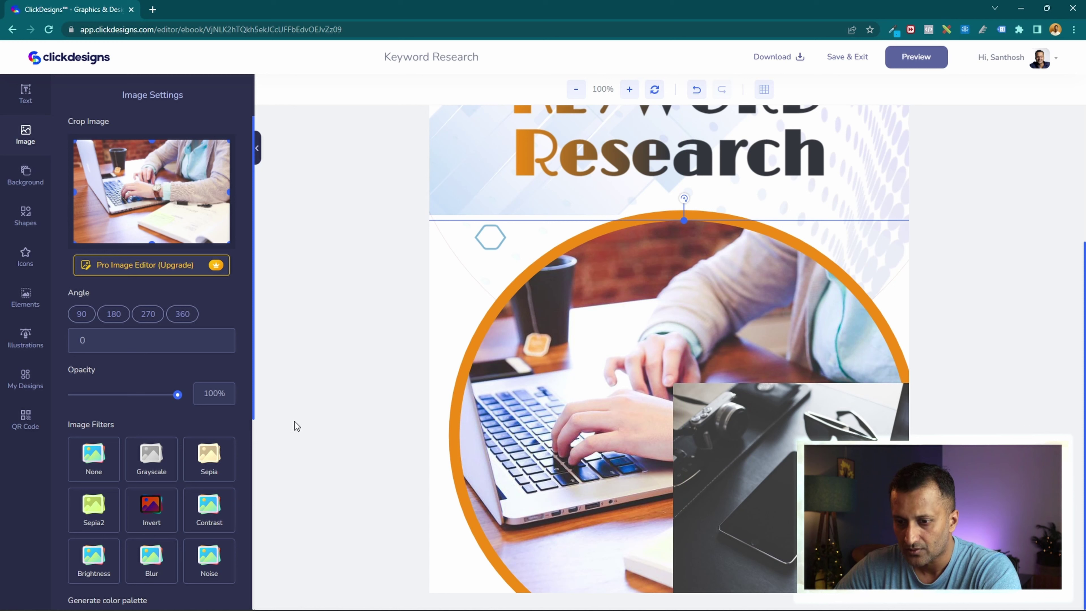
{"action": "scroll", "coordinate": [170, 459], "scroll_direction": "down", "scroll_amount": 7}
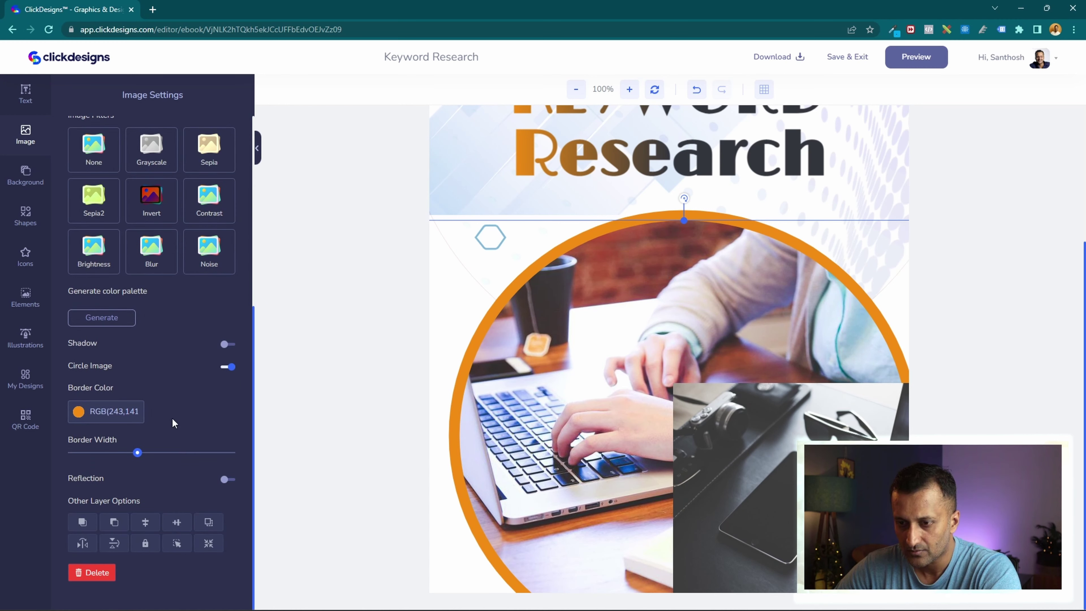
- Delete the old circular laptop photo and enlarge the dark desk photo across the lower part of the front cover
{"action": "left_click", "coordinate": [228, 367]}
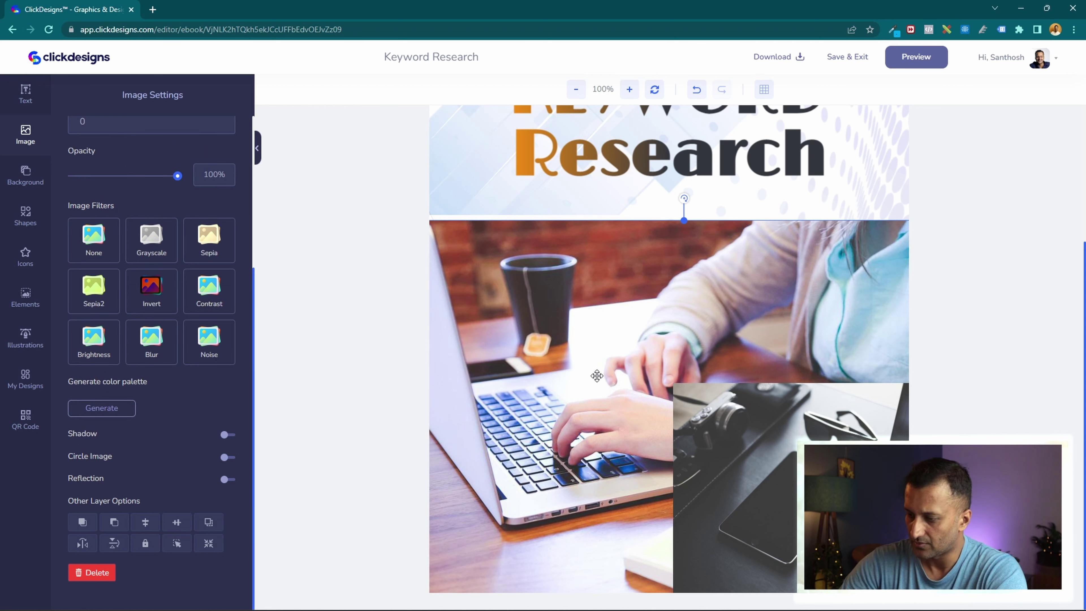
{"action": "key", "text": "Delete"}
{"action": "left_click_drag", "start_coordinate": [721, 495], "coordinate": [594, 410]}
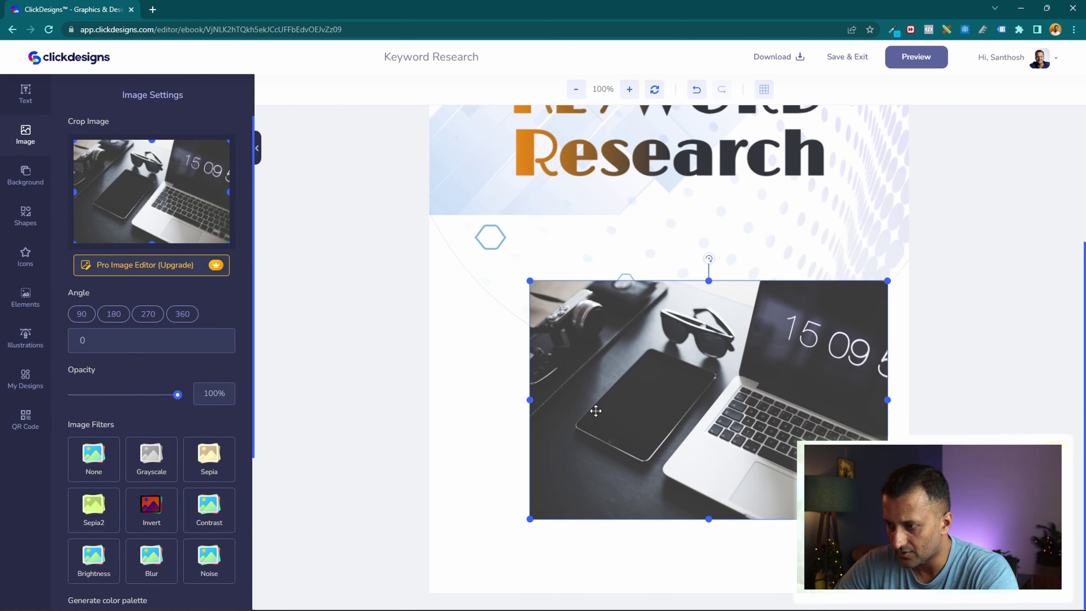
{"action": "left_click_drag", "start_coordinate": [530, 519], "coordinate": [458, 567]}
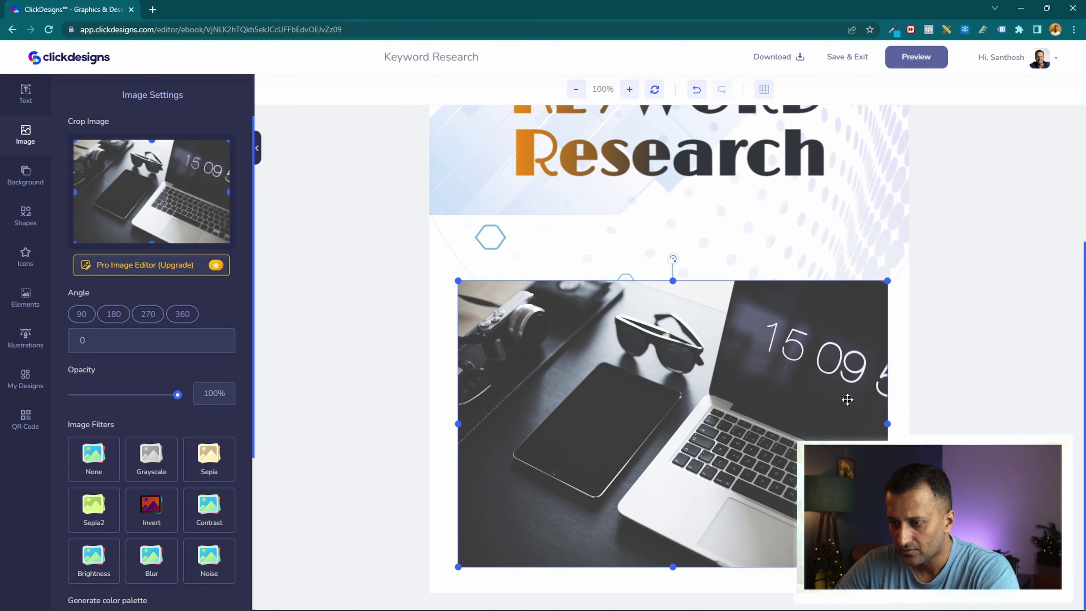
- Turn the desk photo into a circle image and move it towards the right edge of the cover
{"action": "scroll", "coordinate": [129, 415], "scroll_direction": "down", "scroll_amount": 5}
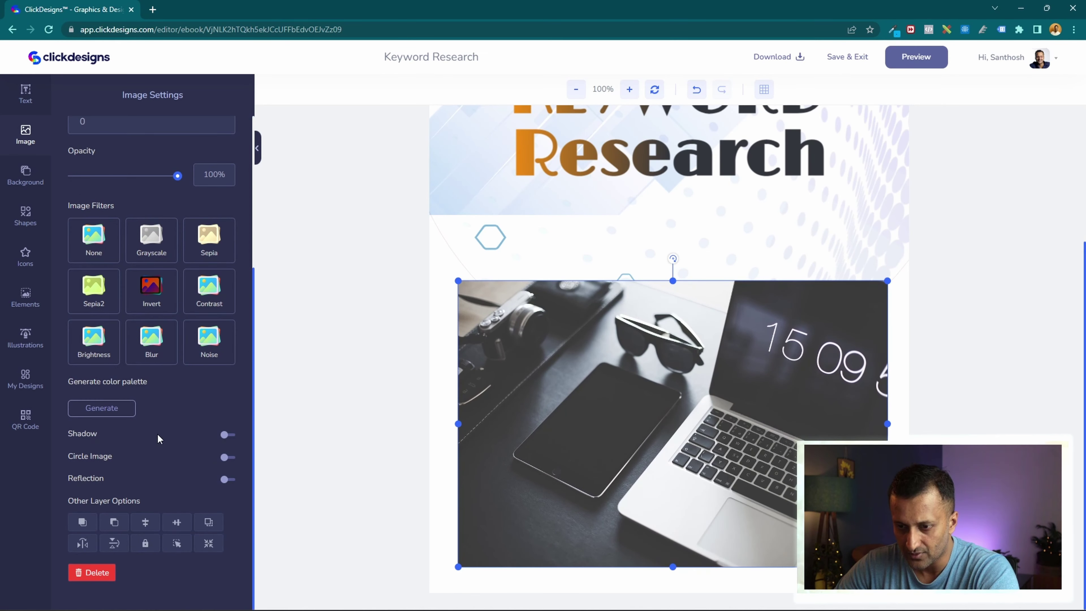
{"action": "left_click", "coordinate": [228, 458]}
{"action": "left_click_drag", "start_coordinate": [647, 436], "coordinate": [801, 425]}
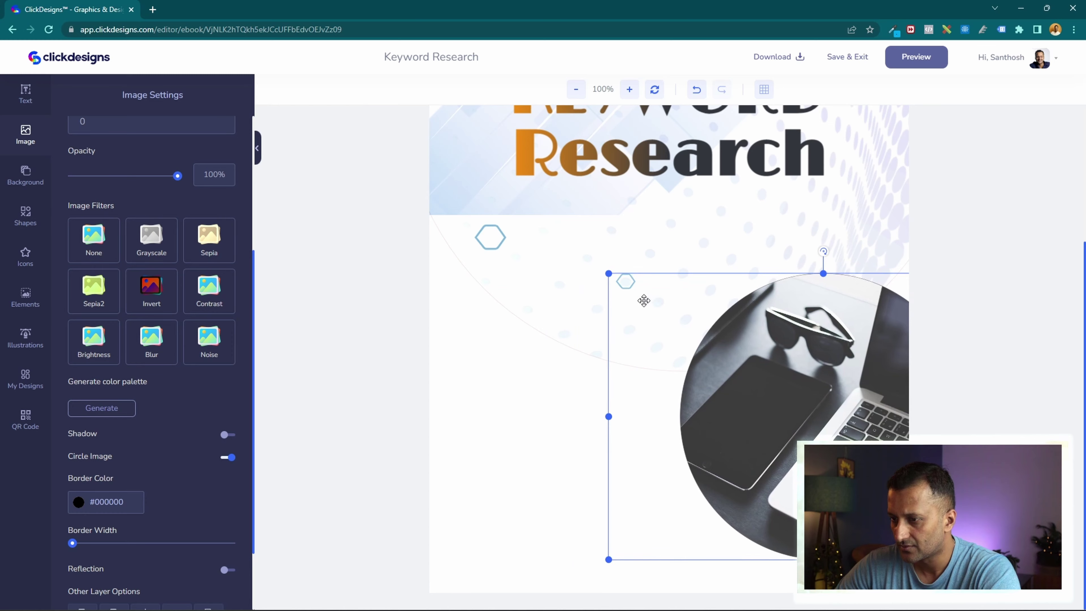
- Enlarge the circular desk photo and place it below the heading, running off the cover's right and lower edges
{"action": "left_click", "coordinate": [606, 274]}
{"action": "left_click", "coordinate": [769, 467]}
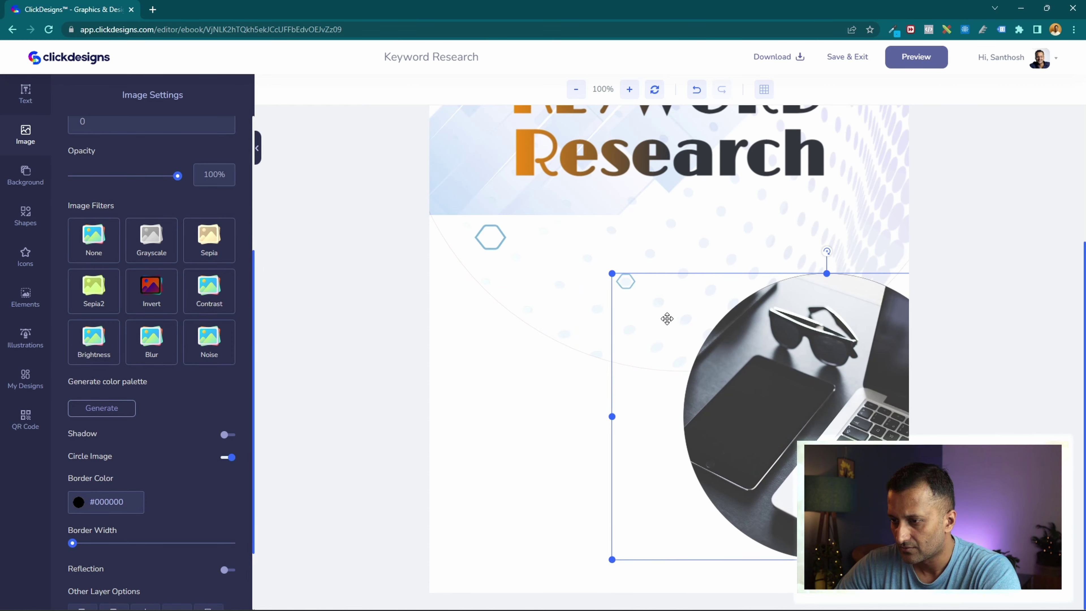
{"action": "left_click_drag", "start_coordinate": [611, 272], "coordinate": [442, 158]}
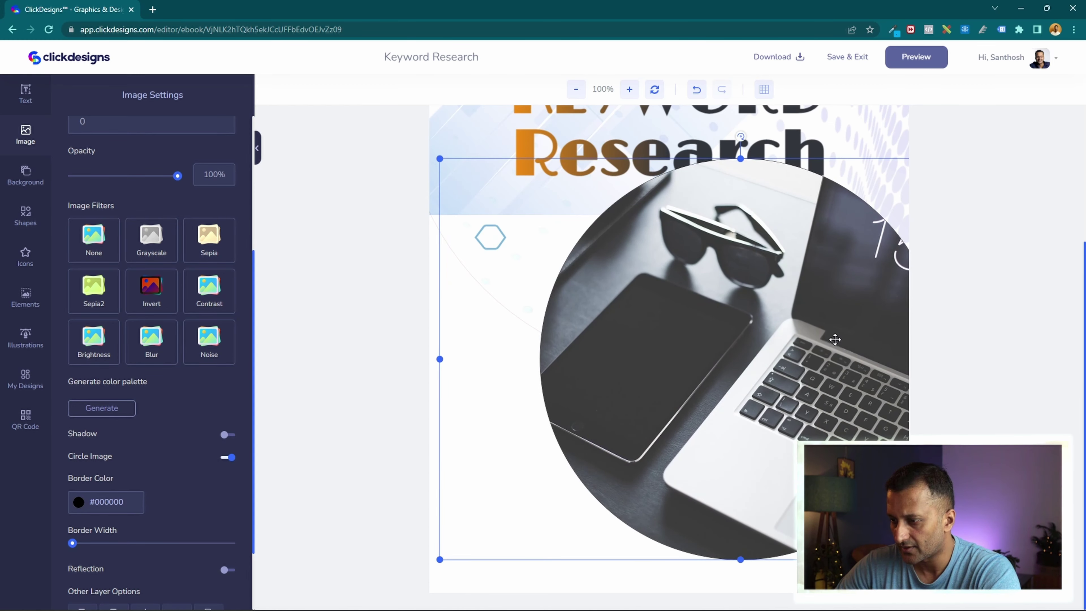
{"action": "left_click_drag", "start_coordinate": [835, 341], "coordinate": [780, 363]}
{"action": "left_click_drag", "start_coordinate": [712, 403], "coordinate": [786, 440]}
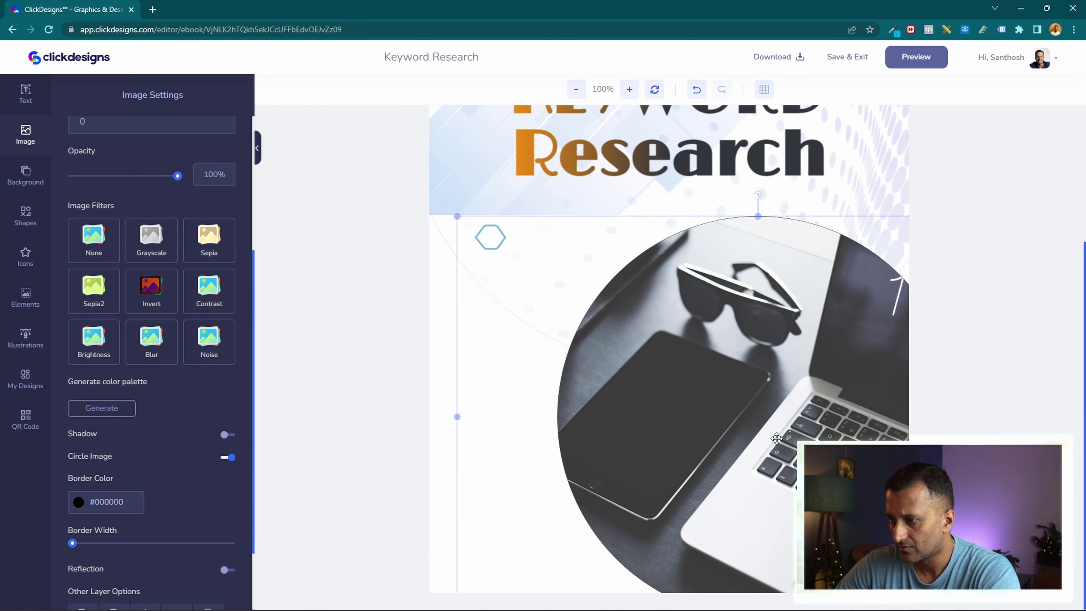
- Send the circular desk photo back behind the small hexagon, and save and exit the front cover
{"action": "right_click", "coordinate": [739, 418]}
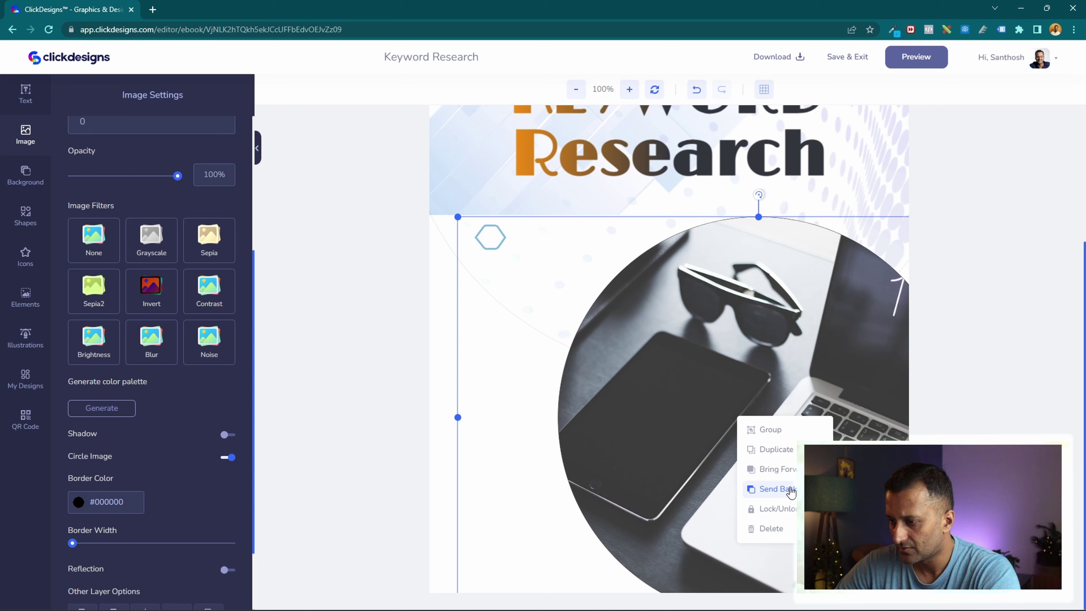
{"action": "left_click", "coordinate": [777, 489]}
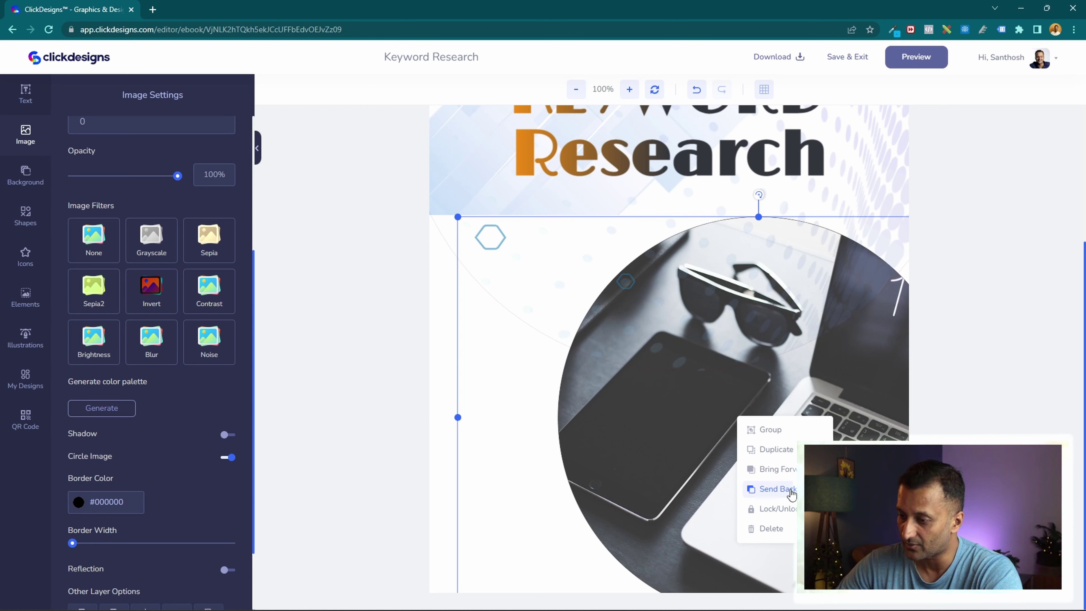
{"action": "left_click", "coordinate": [317, 403]}
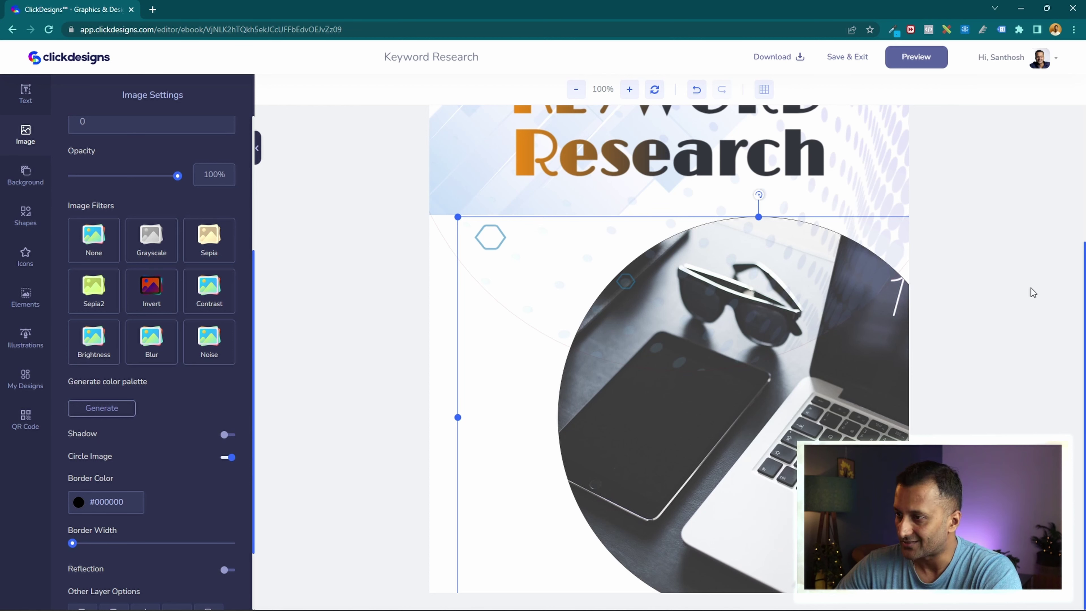
{"action": "left_click", "coordinate": [851, 59]}
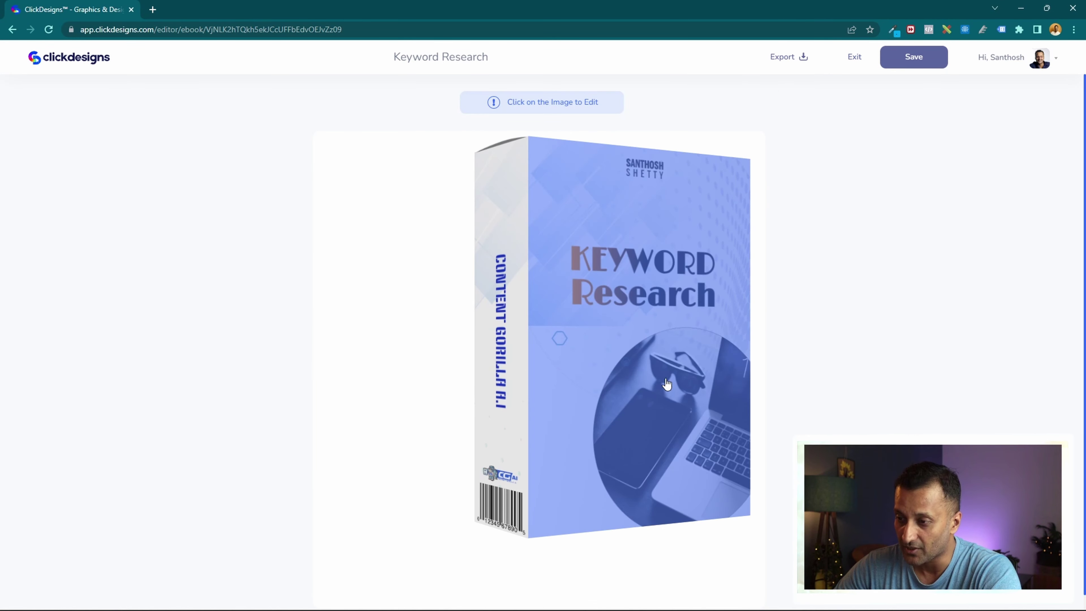
- Open the box's spine for editing and replace its vertical title with "KEYWORD RESEARCH"
{"action": "left_click", "coordinate": [491, 374]}
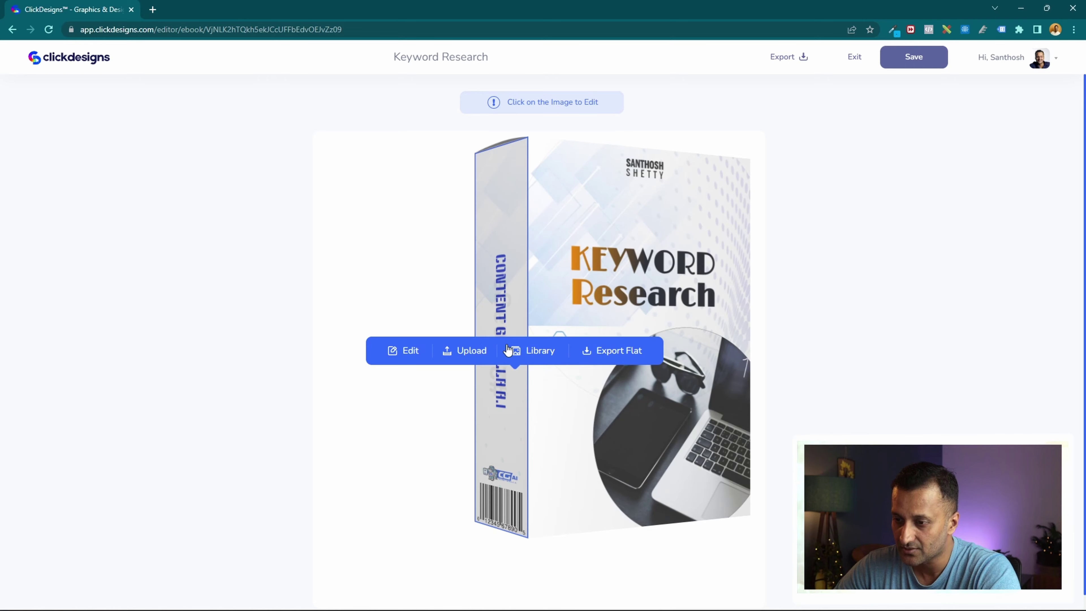
{"action": "left_click", "coordinate": [421, 355]}
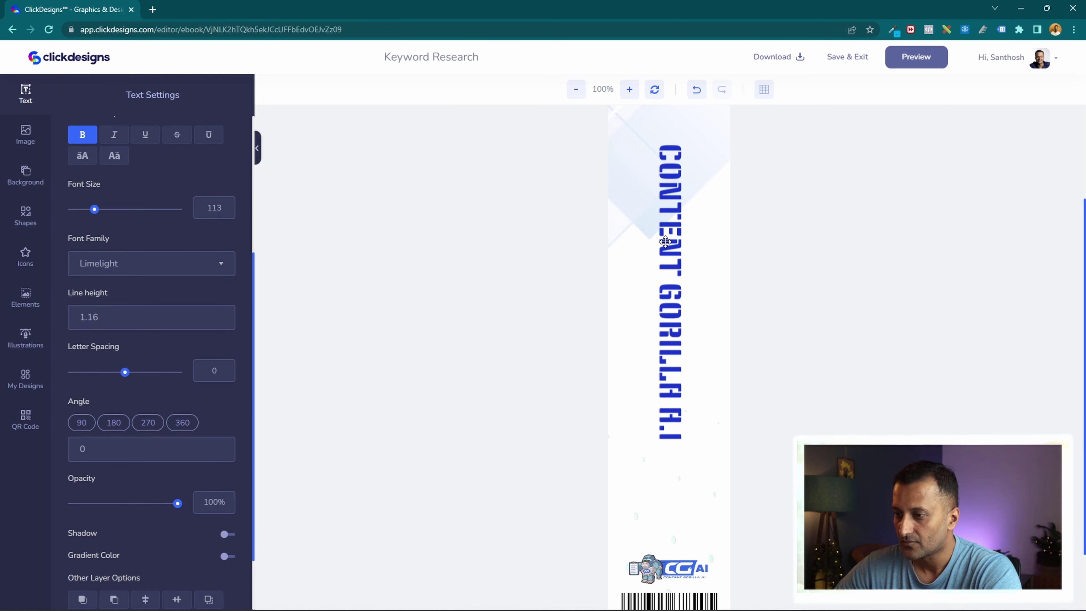
{"action": "left_click", "coordinate": [665, 241]}
{"action": "scroll", "coordinate": [177, 316], "scroll_direction": "down", "scroll_amount": 3}
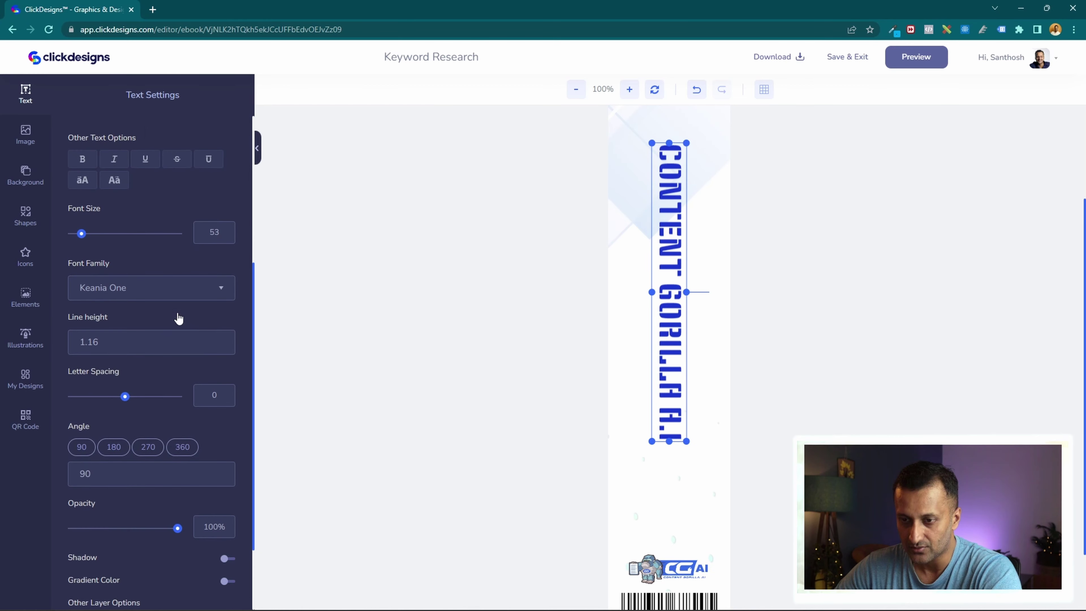
{"action": "scroll", "coordinate": [182, 441], "scroll_direction": "up", "scroll_amount": 8}
{"action": "triple_click", "coordinate": [147, 223]}
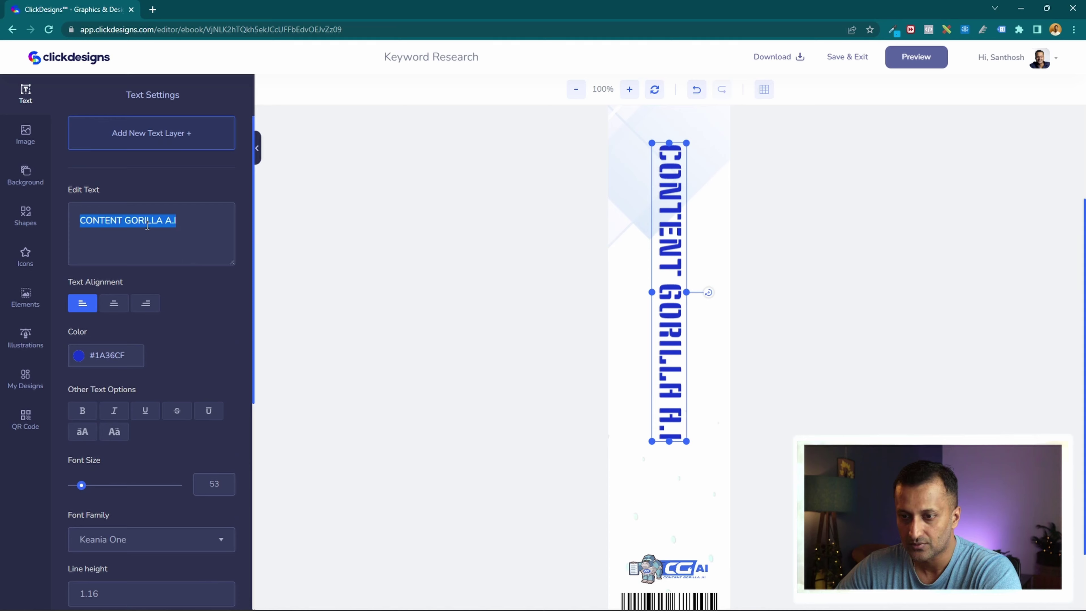
{"action": "key", "text": "Caps_Lock"}
{"action": "type", "text": "K"}
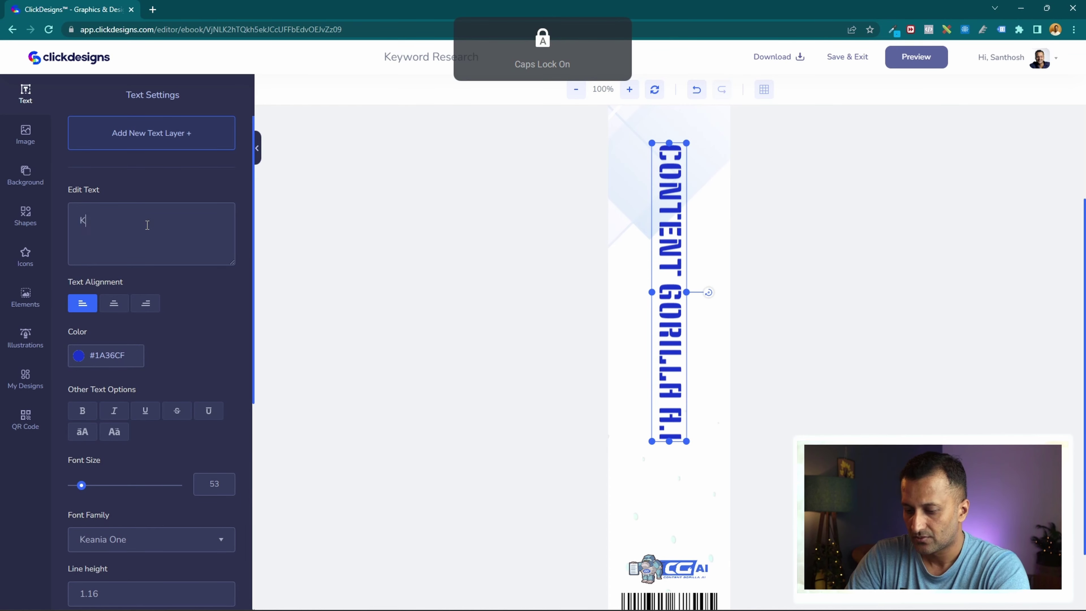
{"action": "type", "text": "EYWORD RESEARCH"}
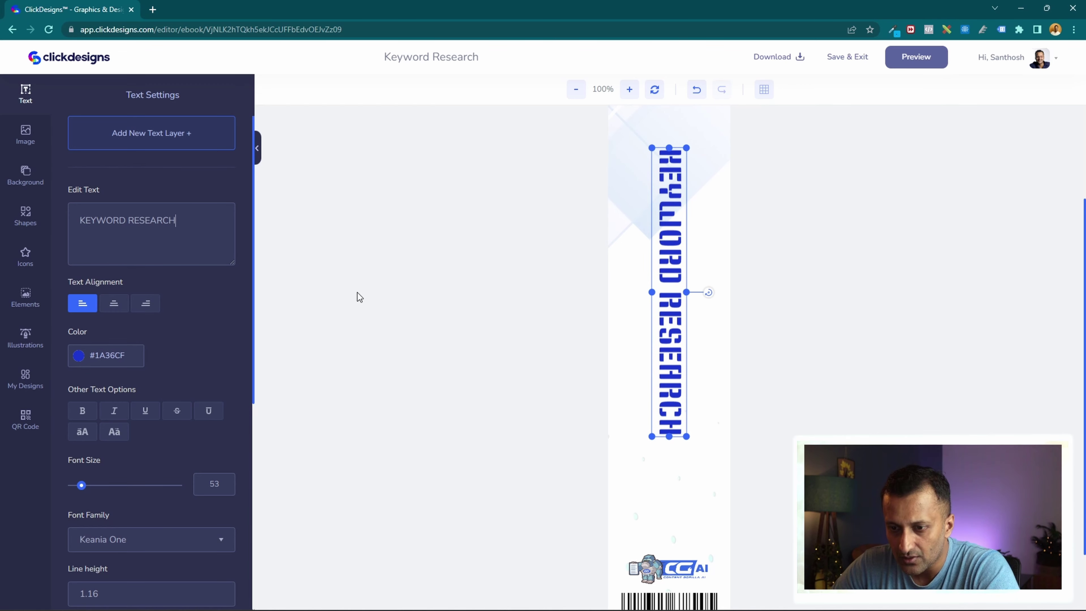
- Set the spine title's font to Montserrat and make it bold
{"action": "scroll", "coordinate": [180, 154], "scroll_direction": "down", "scroll_amount": 3}
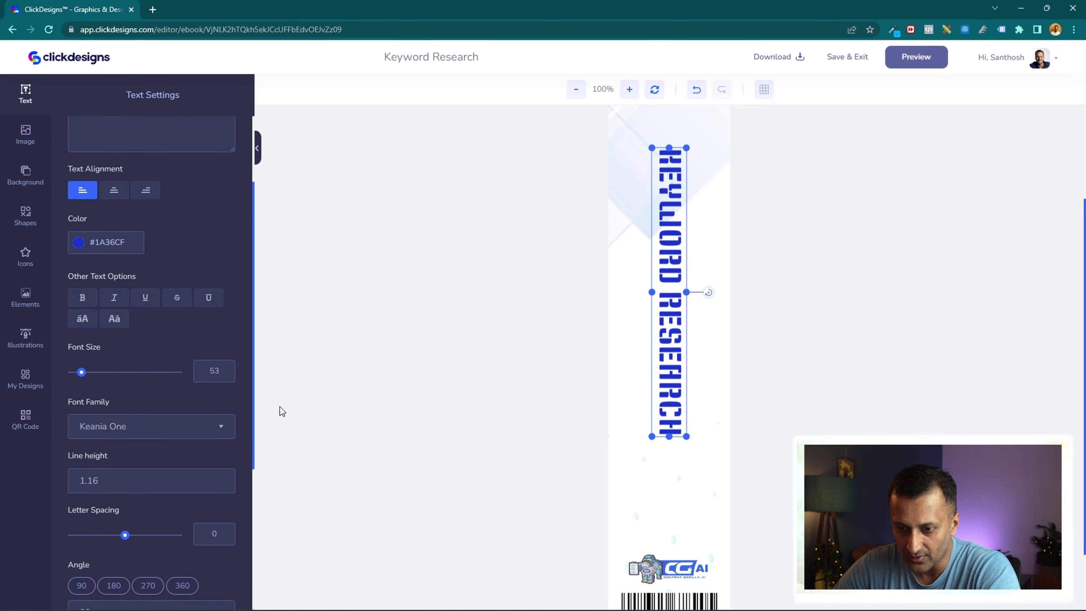
{"action": "left_click", "coordinate": [206, 426]}
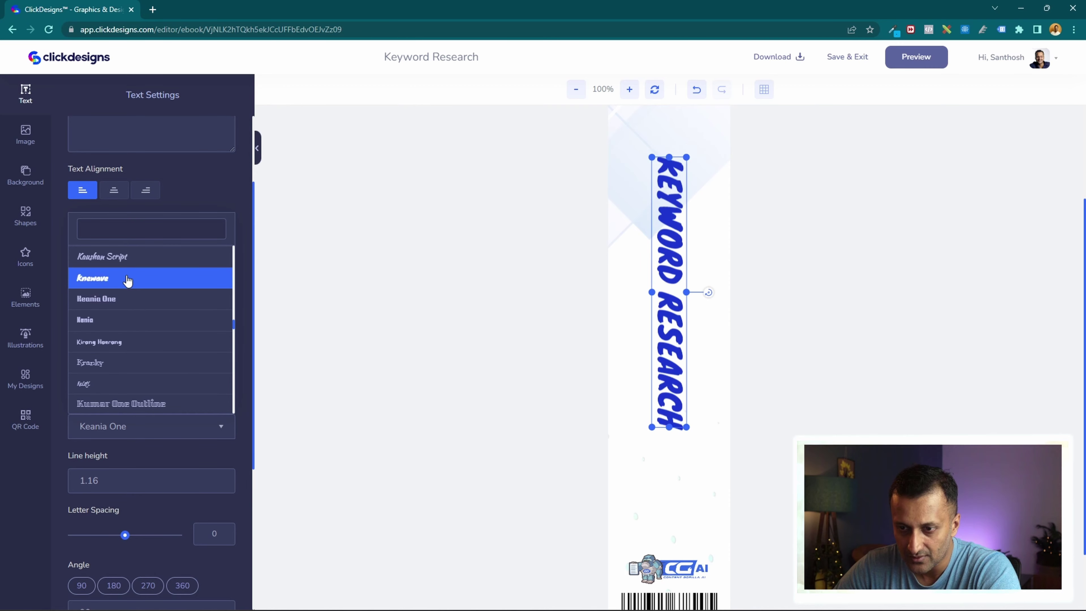
{"action": "scroll", "coordinate": [124, 260], "scroll_direction": "down", "scroll_amount": 5}
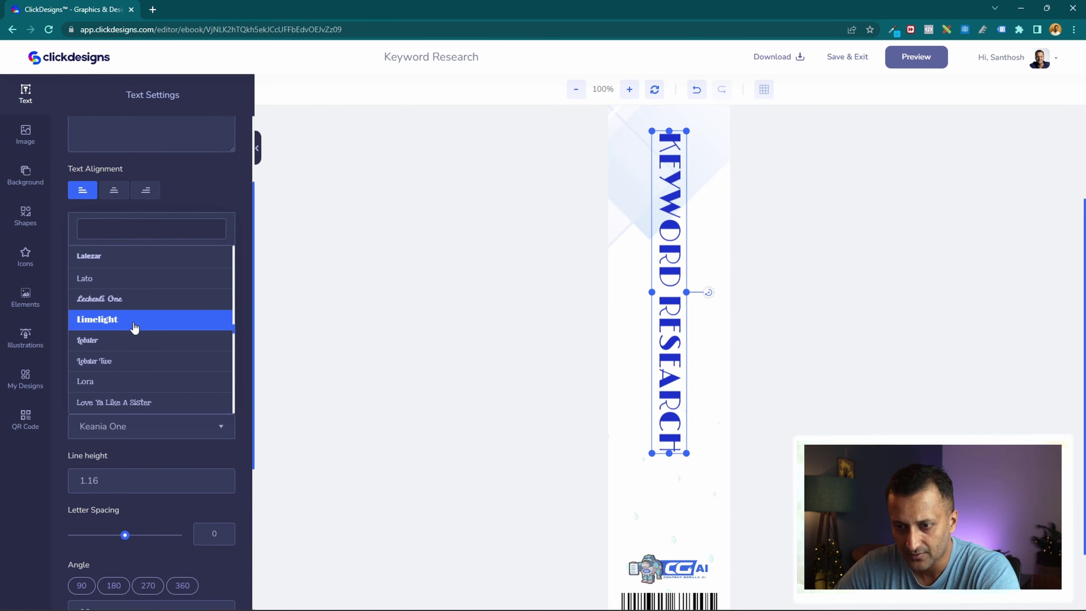
{"action": "scroll", "coordinate": [134, 325], "scroll_direction": "down", "scroll_amount": 2}
{"action": "scroll", "coordinate": [137, 330], "scroll_direction": "down", "scroll_amount": 4}
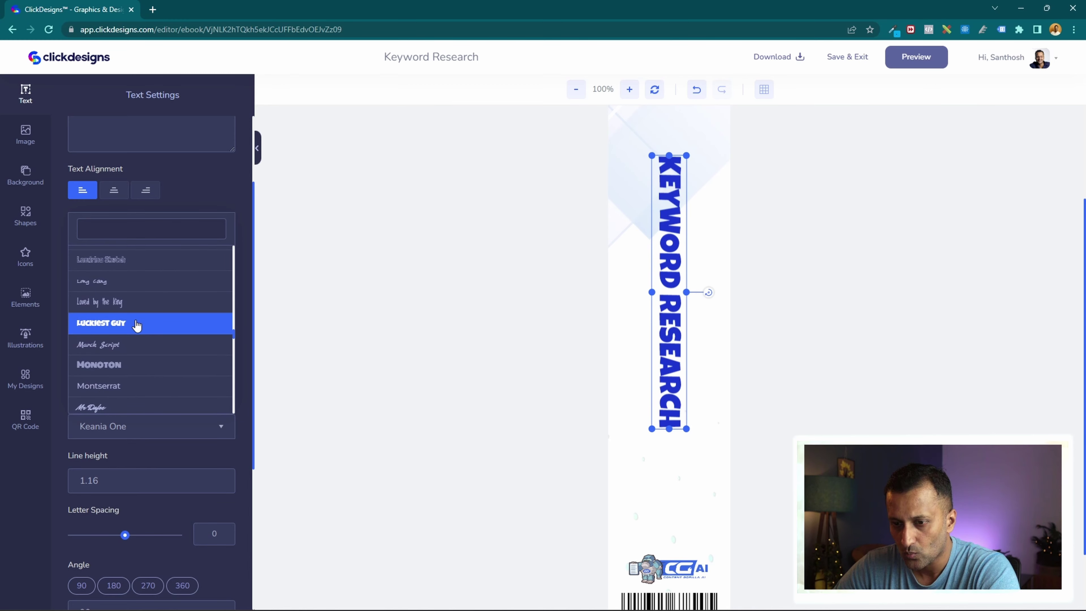
{"action": "scroll", "coordinate": [137, 325], "scroll_direction": "down", "scroll_amount": 2}
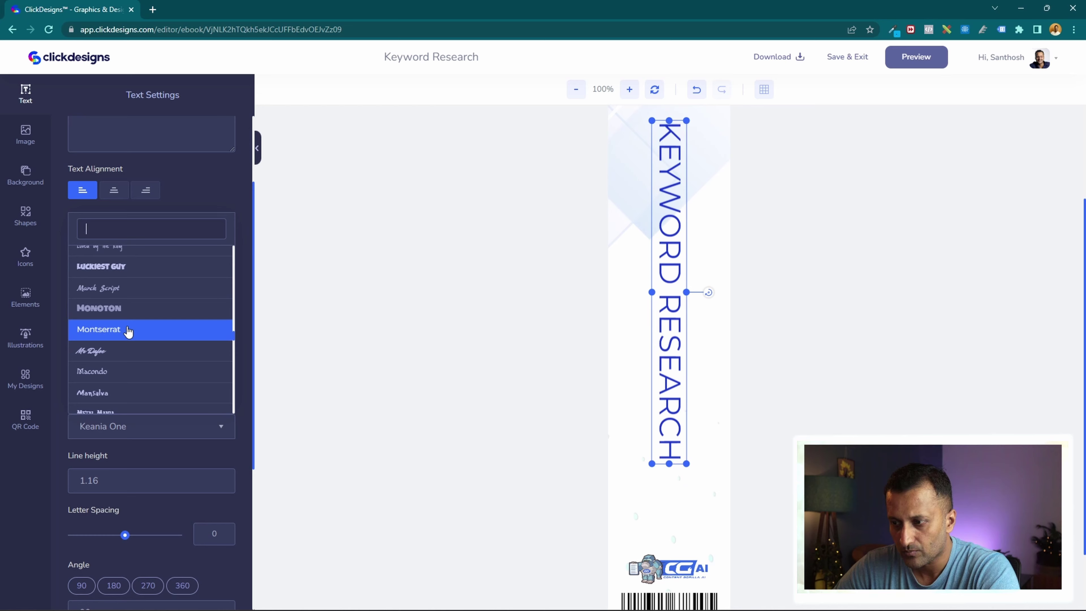
{"action": "left_click", "coordinate": [128, 330]}
{"action": "left_click", "coordinate": [81, 303]}
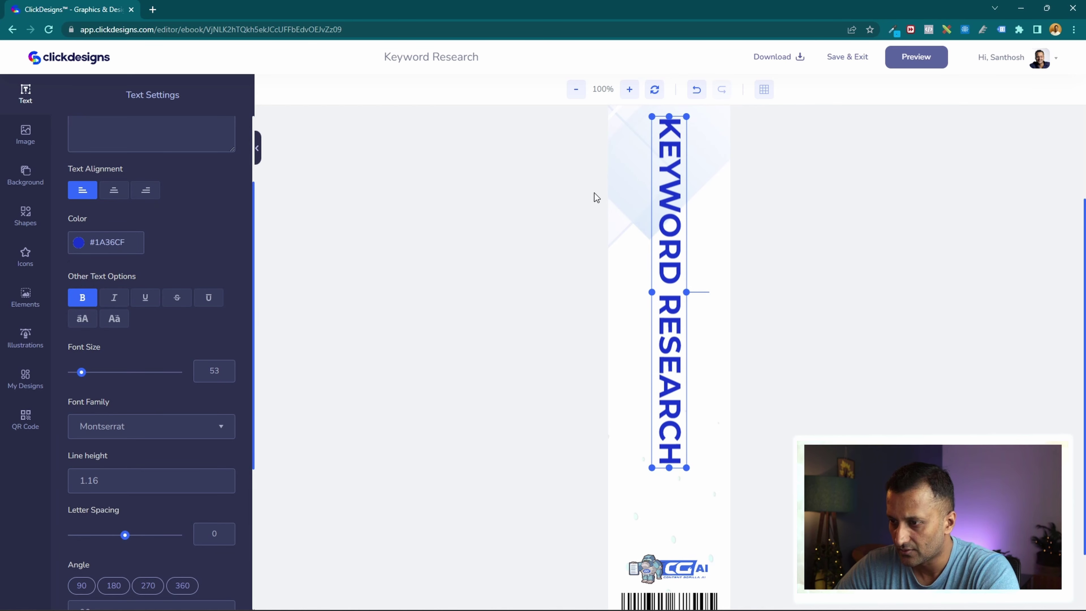
- Delete the Content Gorilla AI logo above the barcode on the spine
{"action": "left_click", "coordinate": [641, 211]}
{"action": "scroll", "coordinate": [770, 268], "scroll_direction": "up", "scroll_amount": 4}
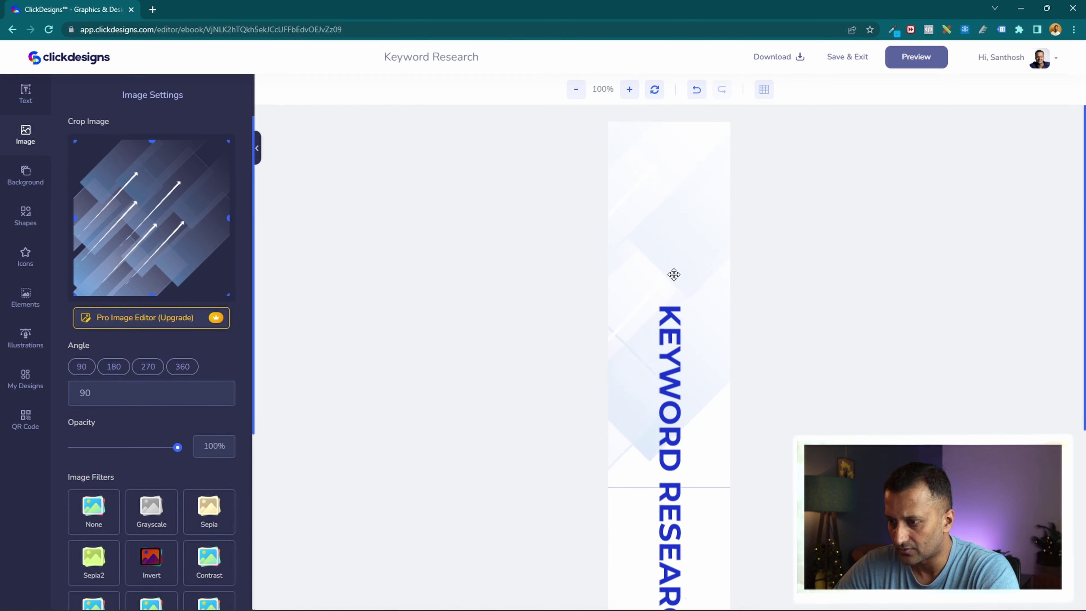
{"action": "scroll", "coordinate": [476, 253], "scroll_direction": "down", "scroll_amount": 5}
{"action": "left_click", "coordinate": [667, 488]}
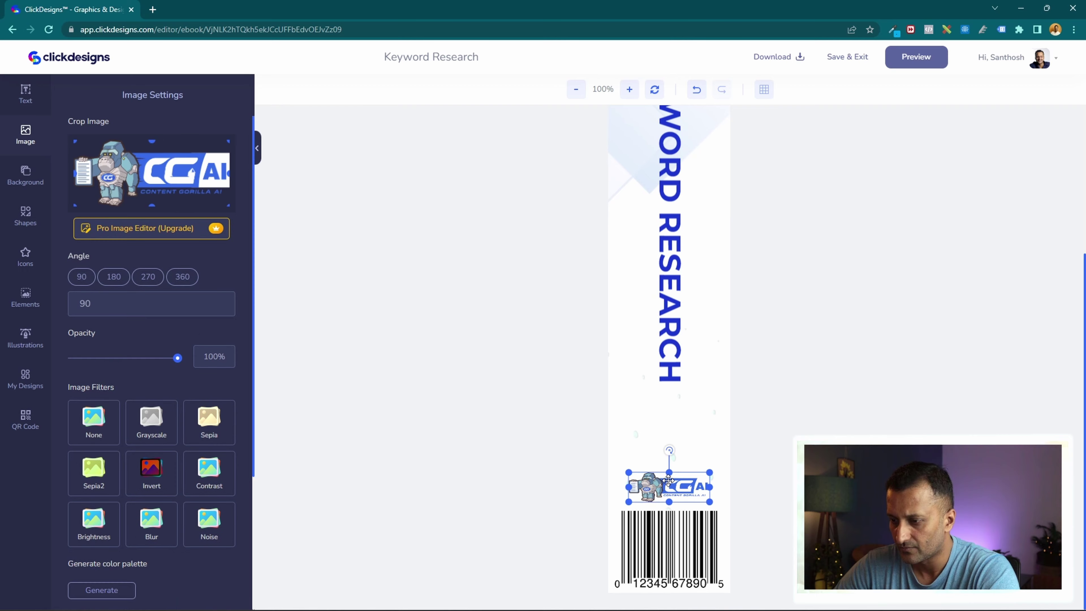
{"action": "key", "text": "Delete"}
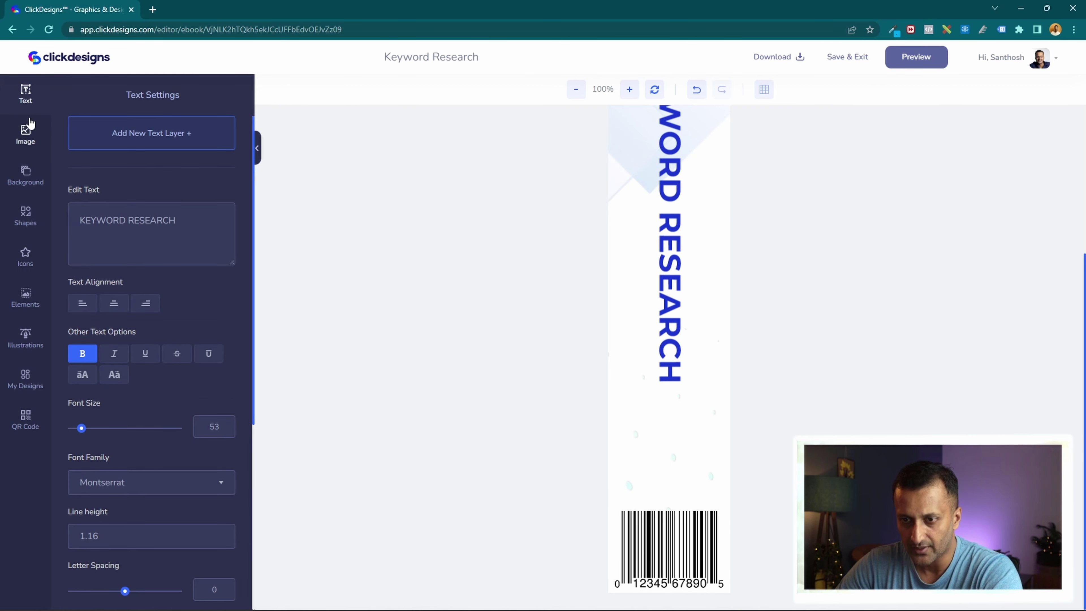
- Add the personal name logo from the uploaded images, scale it down slightly and centre it above the spine's barcode
{"action": "left_click", "coordinate": [25, 133]}
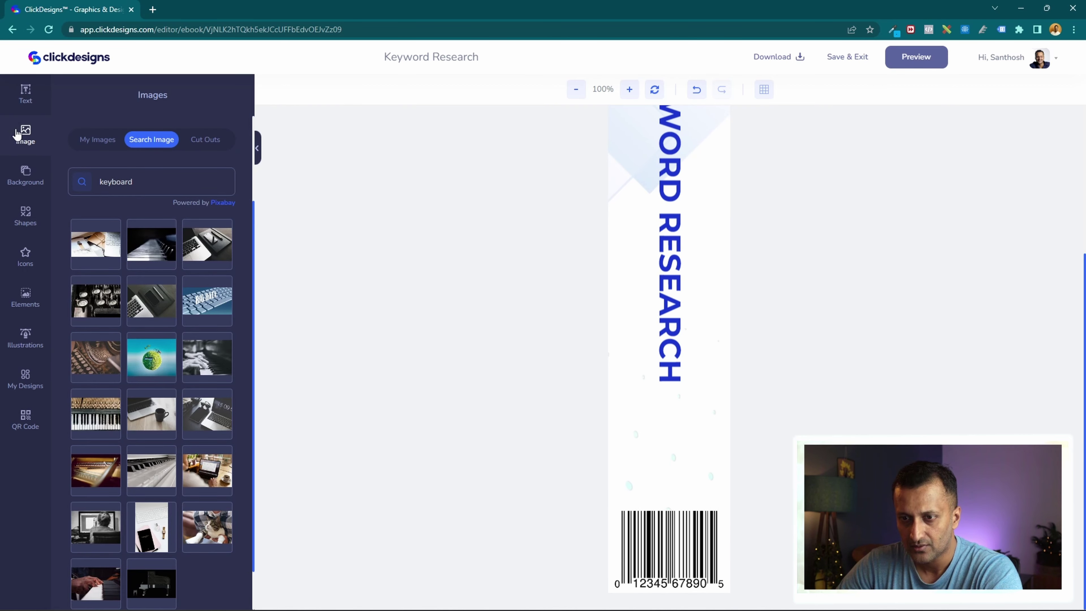
{"action": "left_click", "coordinate": [98, 140]}
{"action": "left_click", "coordinate": [100, 275]}
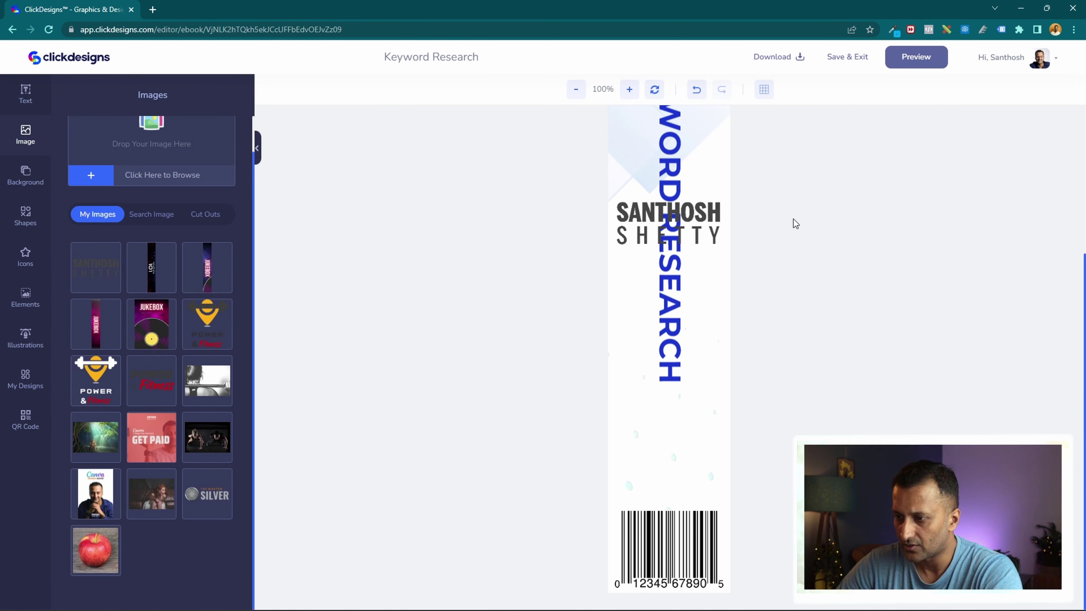
{"action": "left_click_drag", "start_coordinate": [716, 224], "coordinate": [715, 487]}
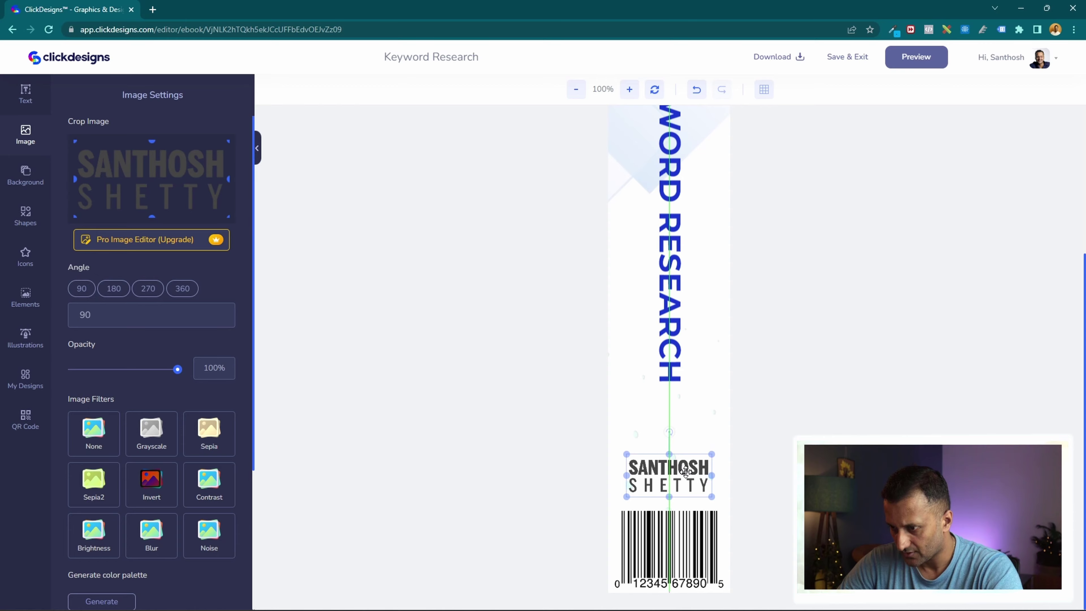
{"action": "scroll", "coordinate": [686, 467], "scroll_direction": "up", "scroll_amount": 5}
{"action": "scroll", "coordinate": [668, 359], "scroll_direction": "down", "scroll_amount": 5}
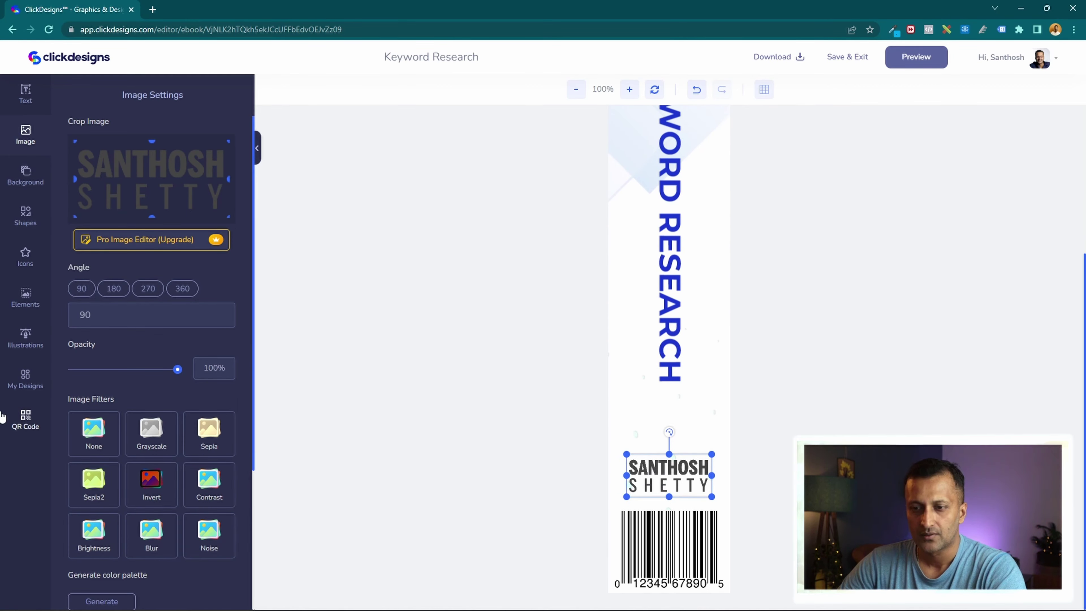
- Save and exit the spine editor, and save the whole box design
{"action": "left_click", "coordinate": [860, 58]}
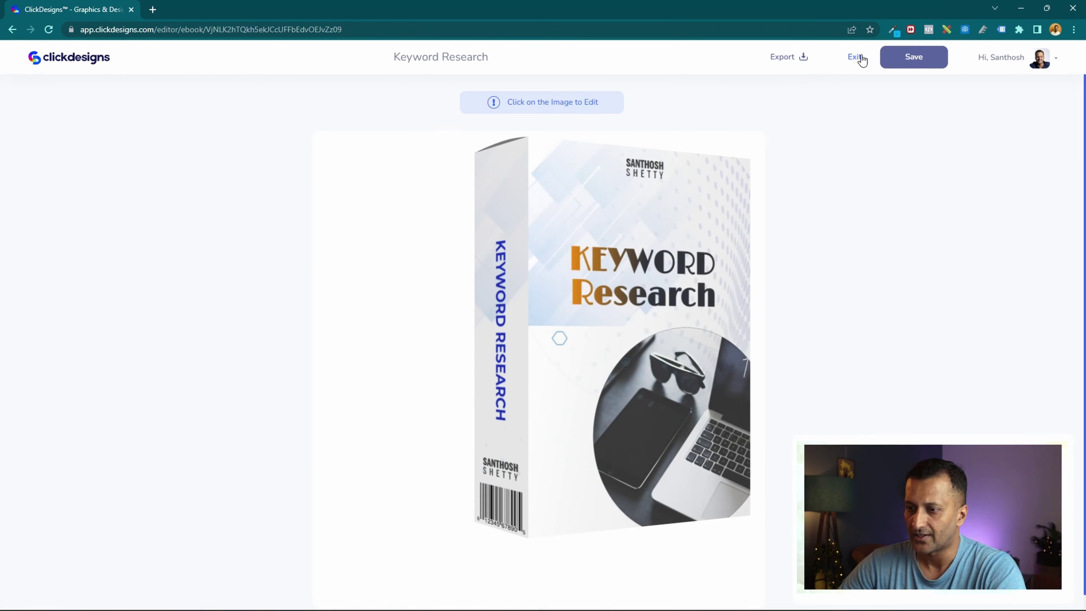
{"action": "left_click", "coordinate": [909, 62]}
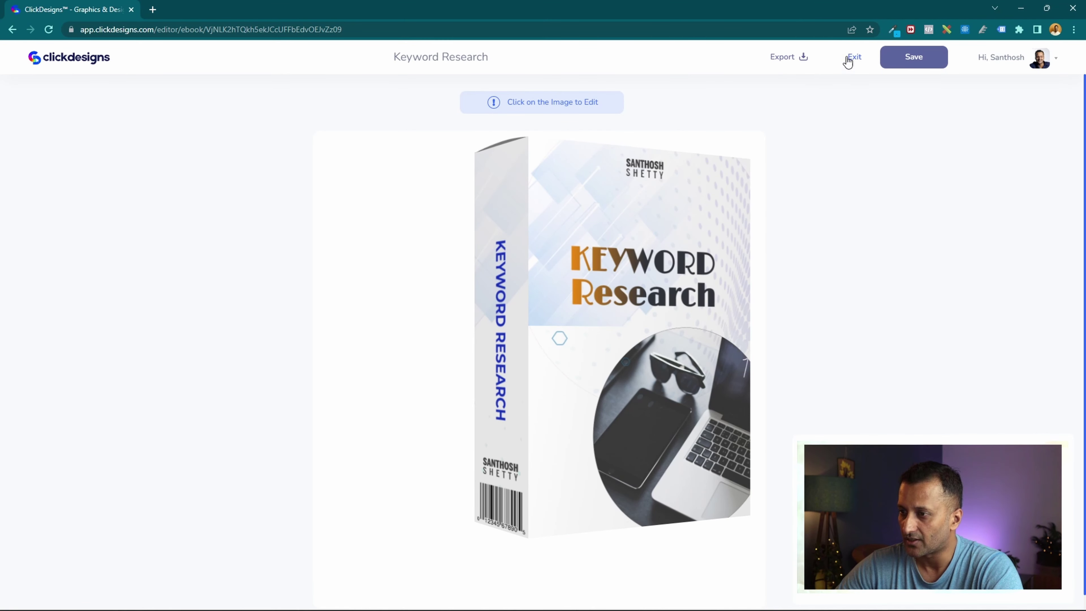
- Preview the shadow, reflection and watermark export options on the box, leaving all three switched off
{"action": "left_click", "coordinate": [802, 60]}
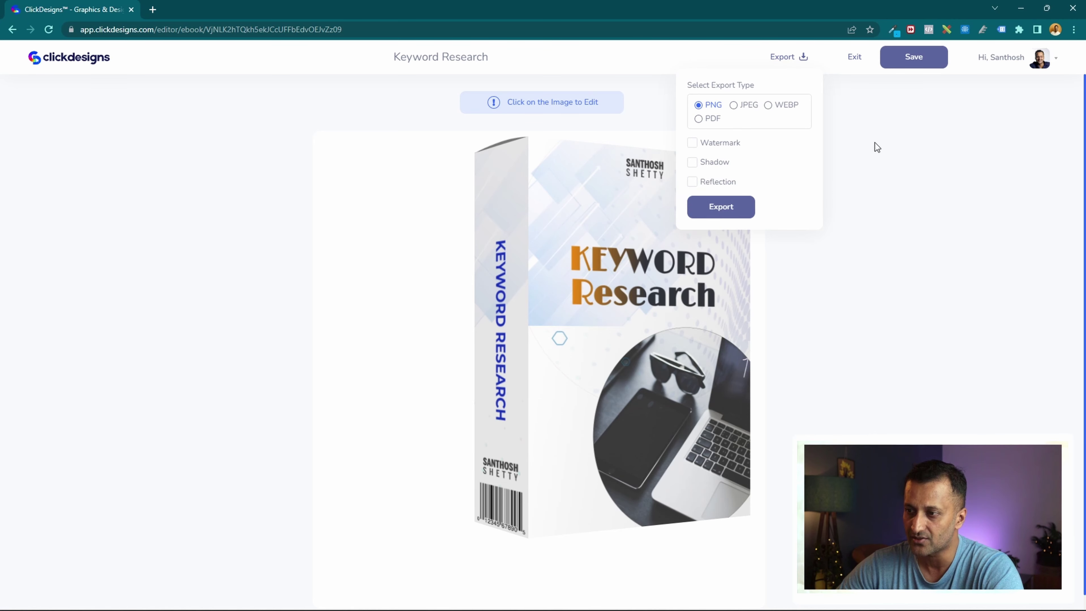
{"action": "left_click", "coordinate": [701, 165]}
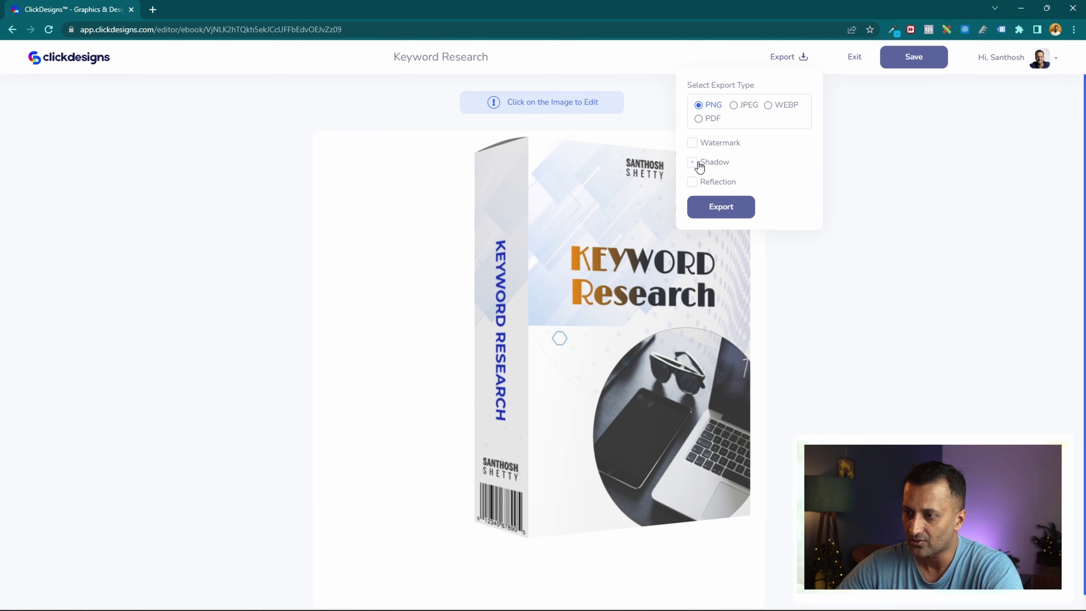
{"action": "left_click", "coordinate": [696, 166]}
{"action": "left_click", "coordinate": [697, 181]}
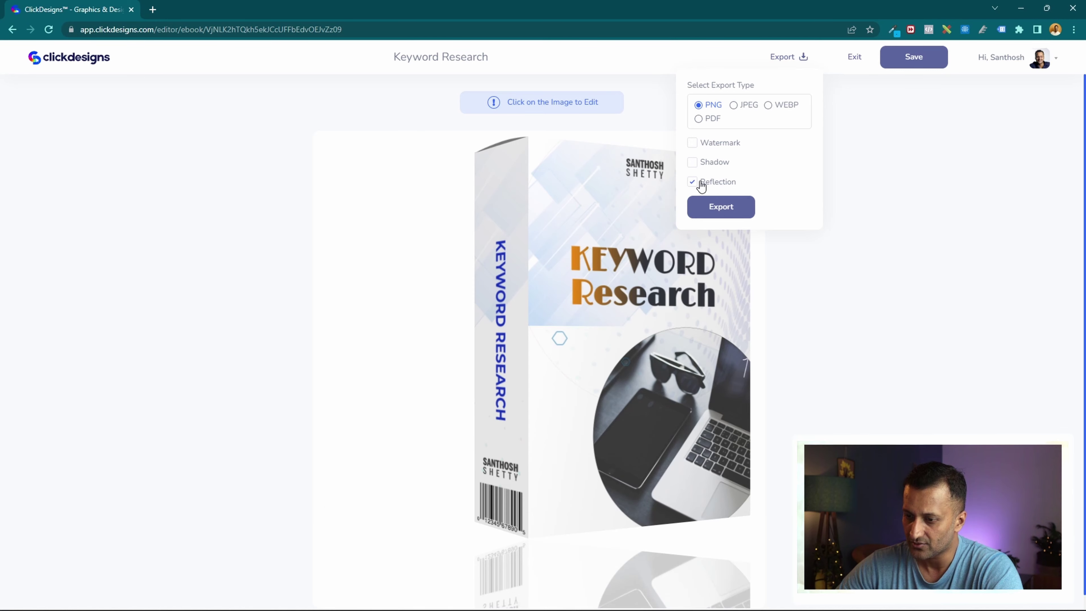
{"action": "left_click", "coordinate": [694, 182]}
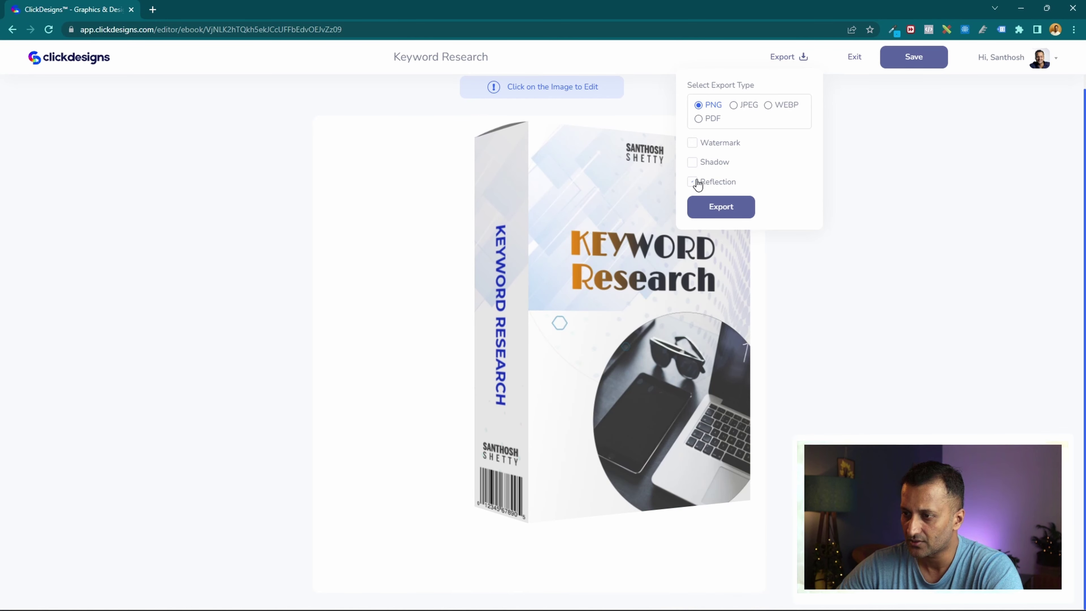
{"action": "left_click", "coordinate": [695, 164]}
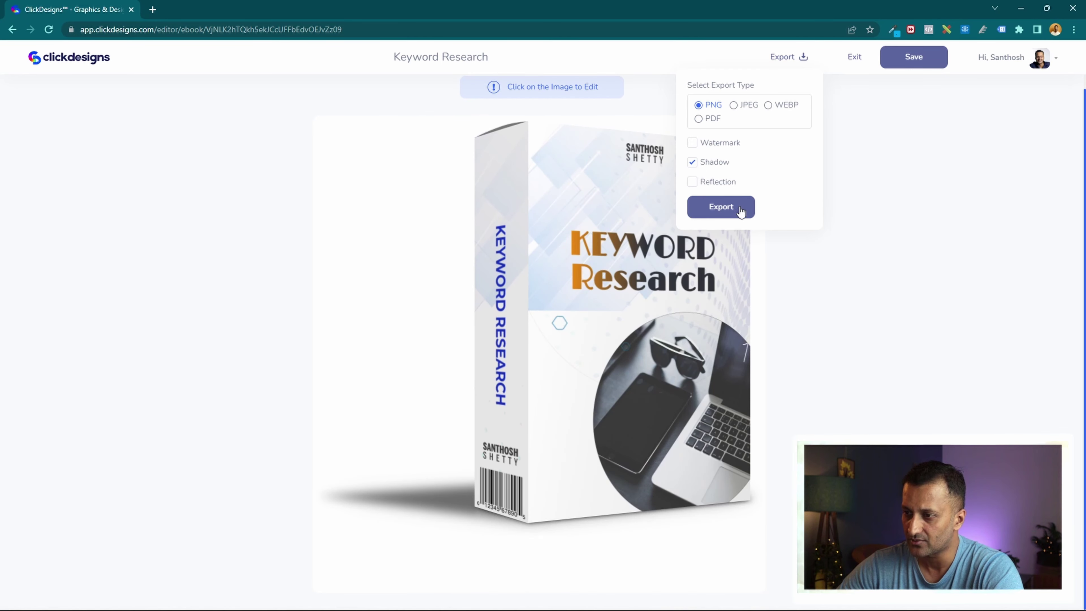
{"action": "left_click", "coordinate": [697, 166]}
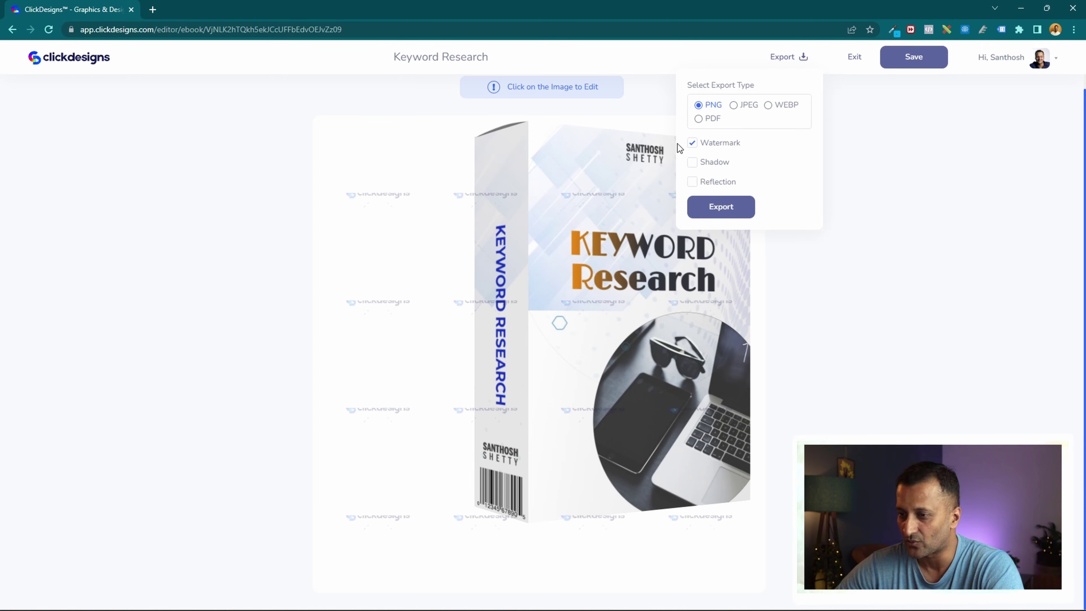
{"action": "left_click", "coordinate": [693, 144]}
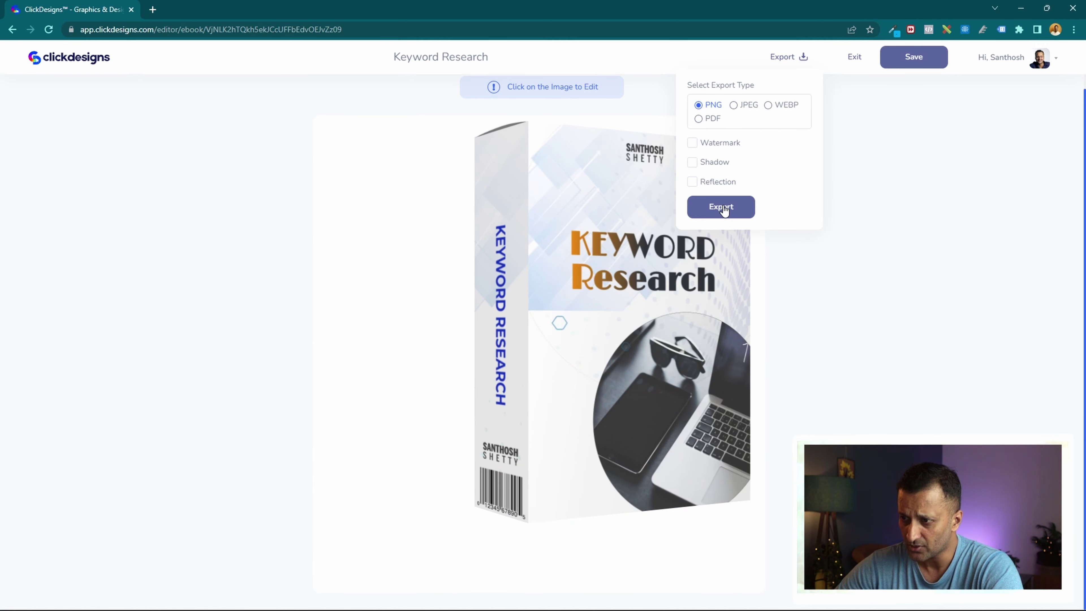
- Export the Keyword Research box as a PNG and view the downloaded Keyword_Research.png before closing it
{"action": "left_click", "coordinate": [722, 208]}
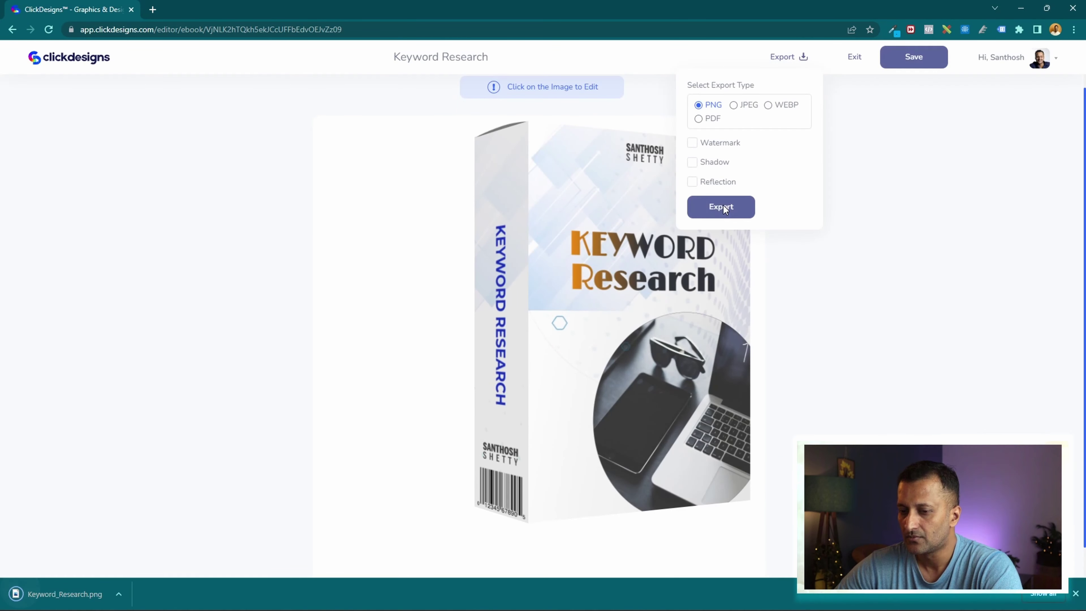
{"action": "left_click", "coordinate": [64, 594]}
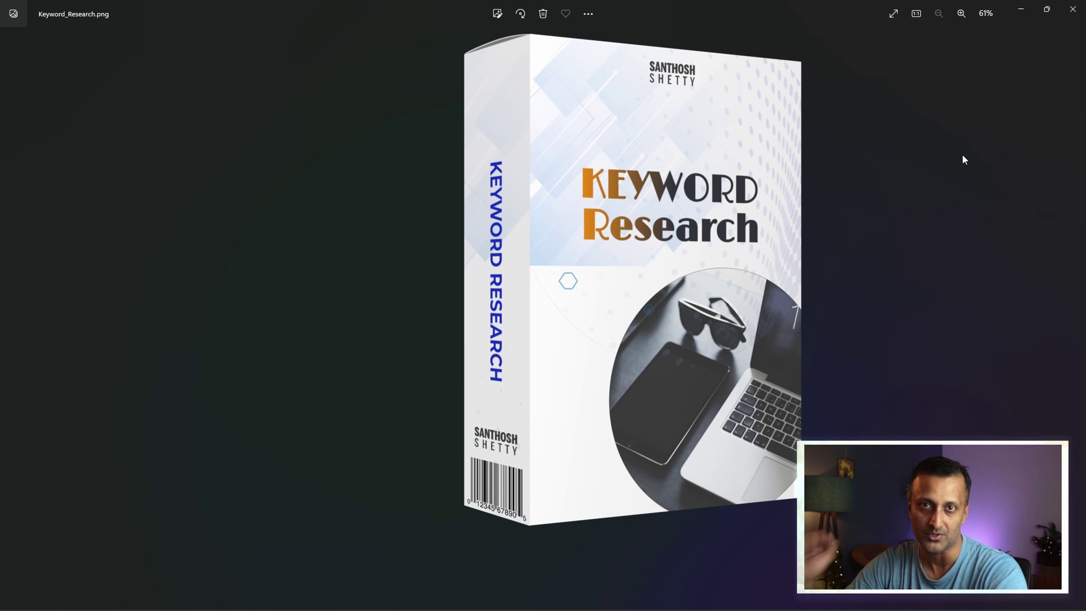
{"action": "left_click", "coordinate": [1072, 9]}
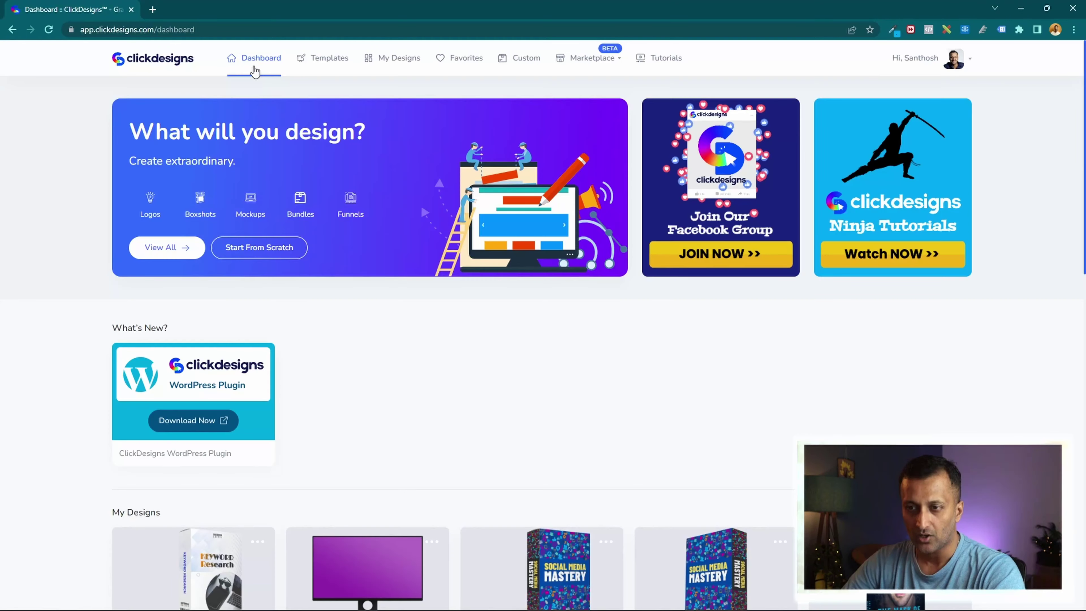
- Check the saved Keyword Research box among the dashboard's own designs
{"action": "scroll", "coordinate": [128, 364], "scroll_direction": "down", "scroll_amount": 4}
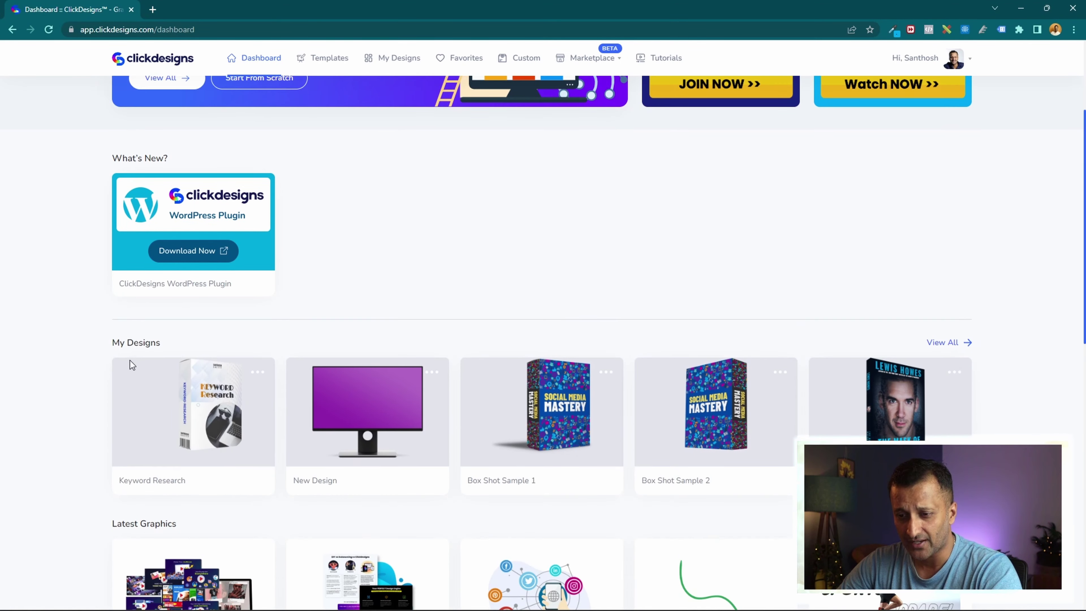
{"action": "mouse_move", "coordinate": [239, 400]}
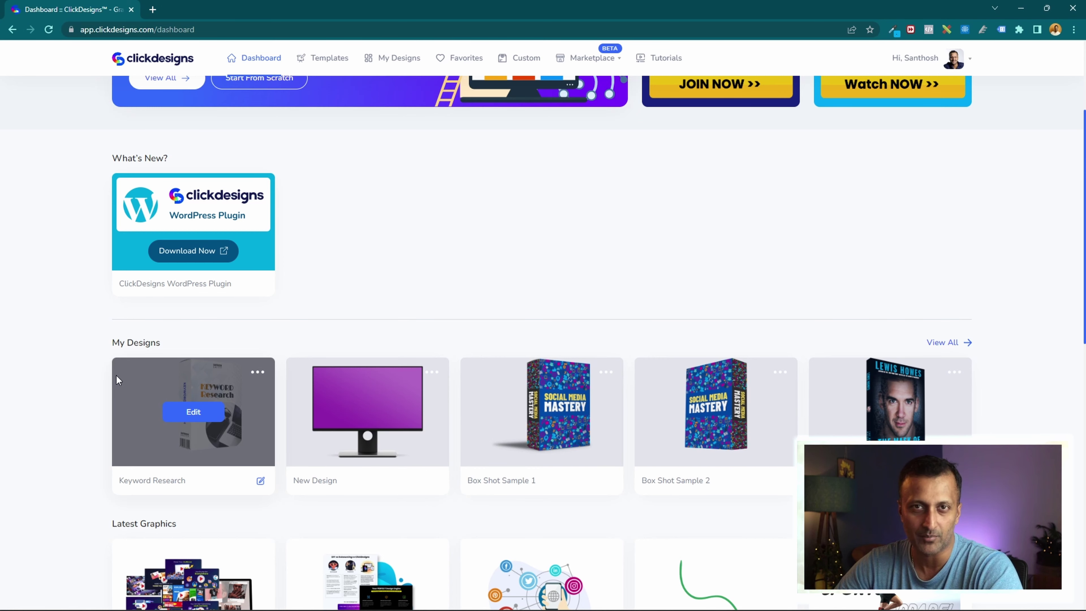
{"action": "scroll", "coordinate": [6, 241], "scroll_direction": "up", "scroll_amount": 4}
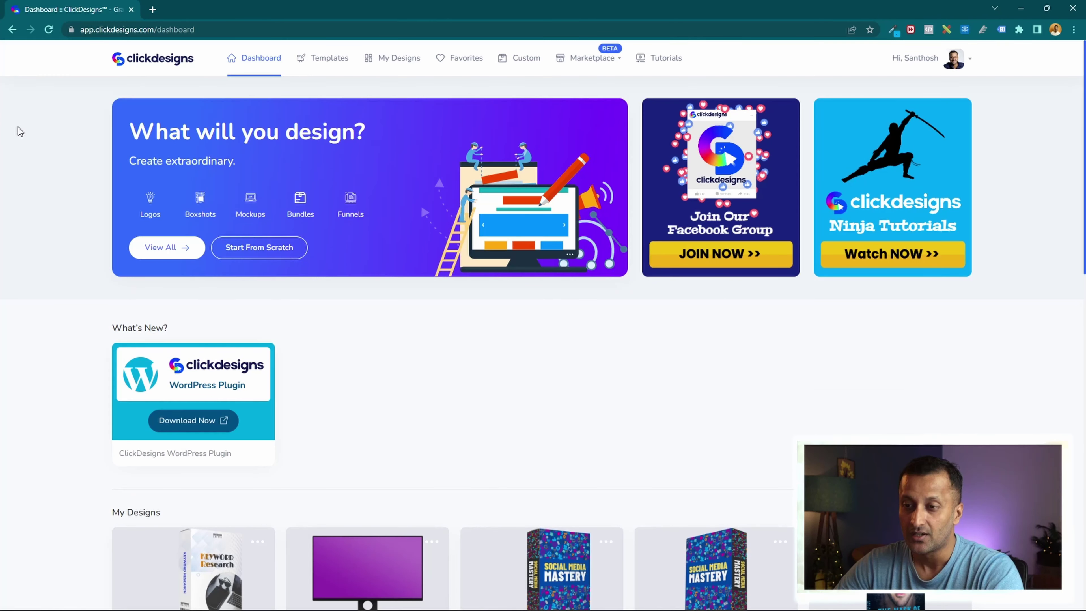
- Create a new boxshot design from scratch named "Clickdesigns Tutorials"
{"action": "left_click", "coordinate": [326, 58]}
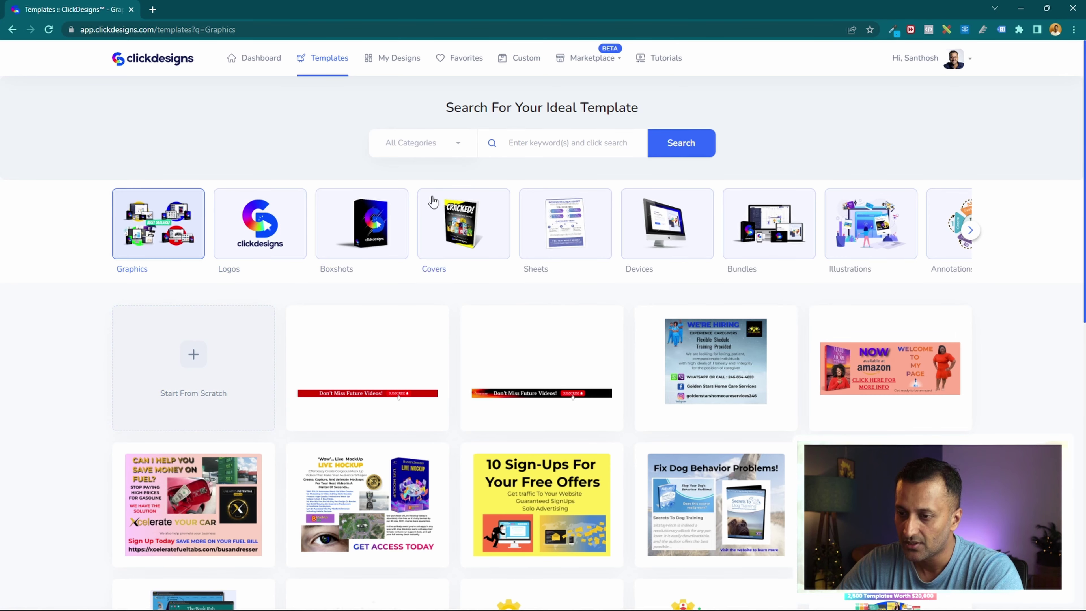
{"action": "left_click", "coordinate": [367, 251]}
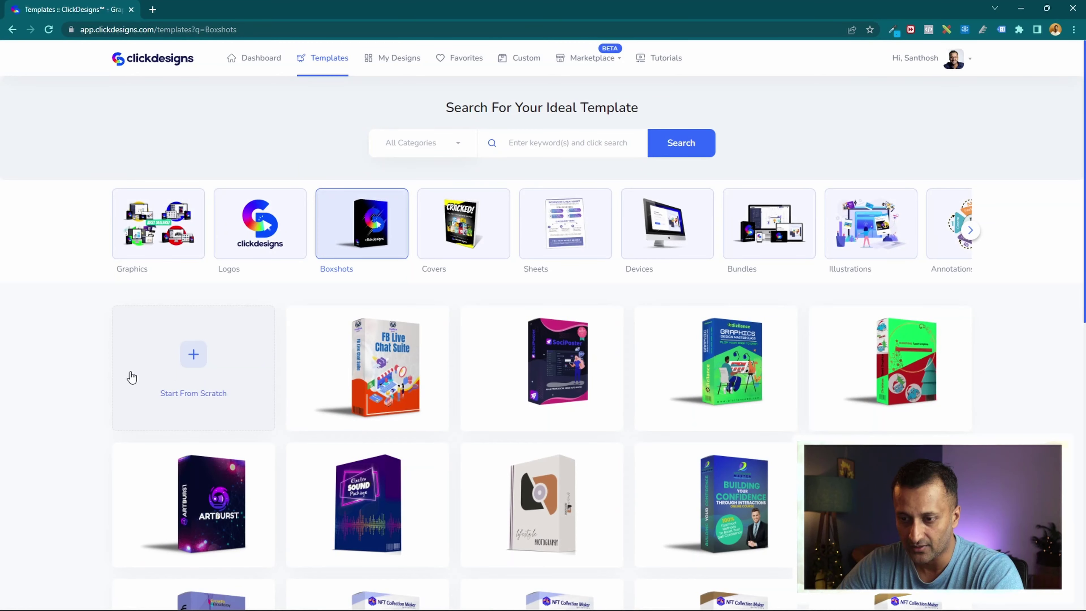
{"action": "left_click", "coordinate": [182, 362]}
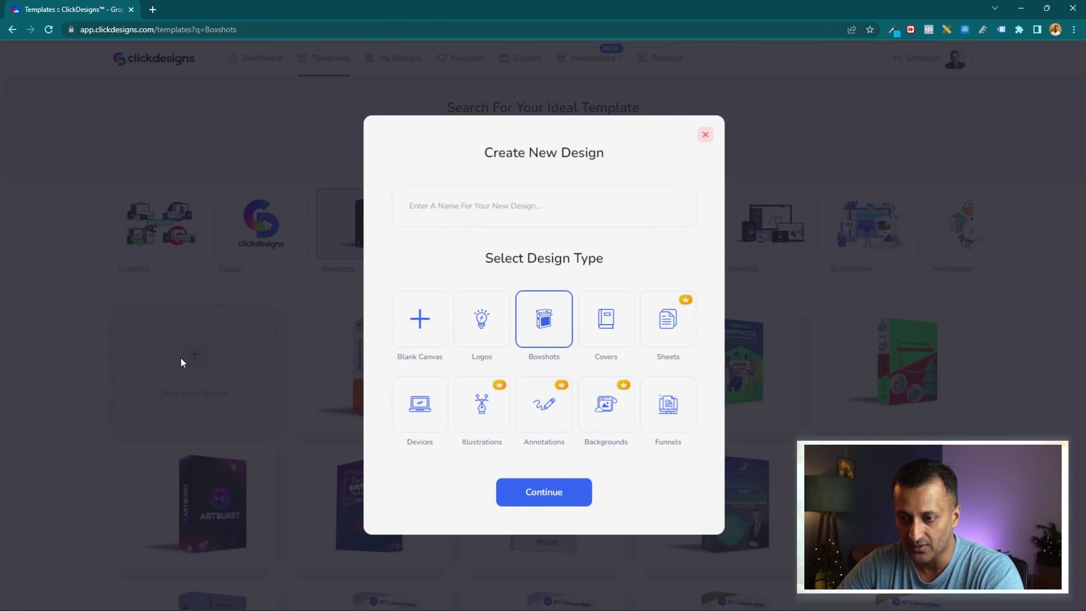
{"action": "left_click", "coordinate": [479, 207]}
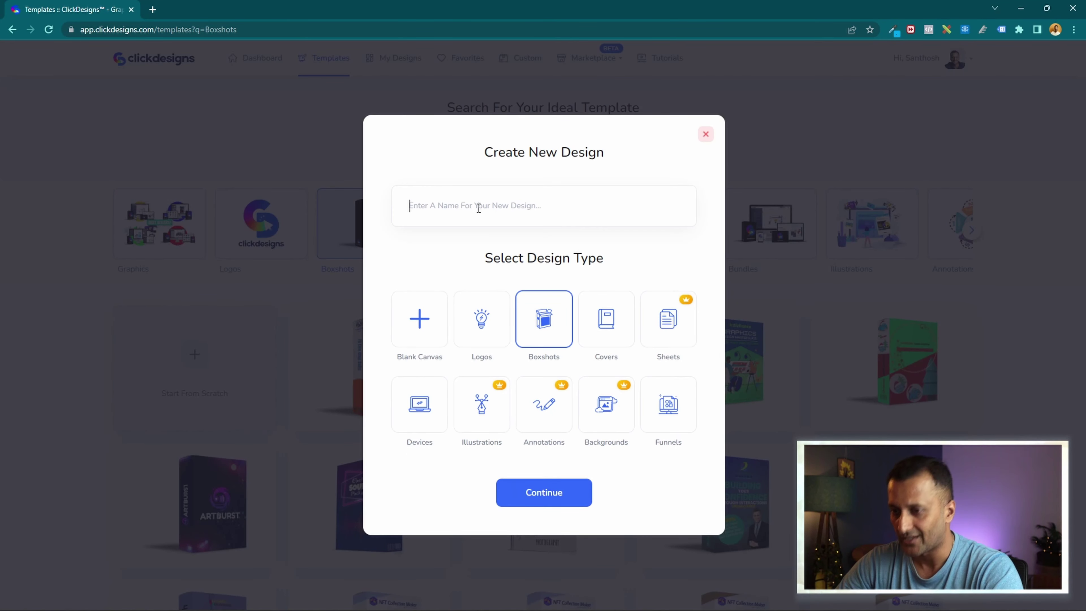
{"action": "type", "text": "Clickdesigns "}
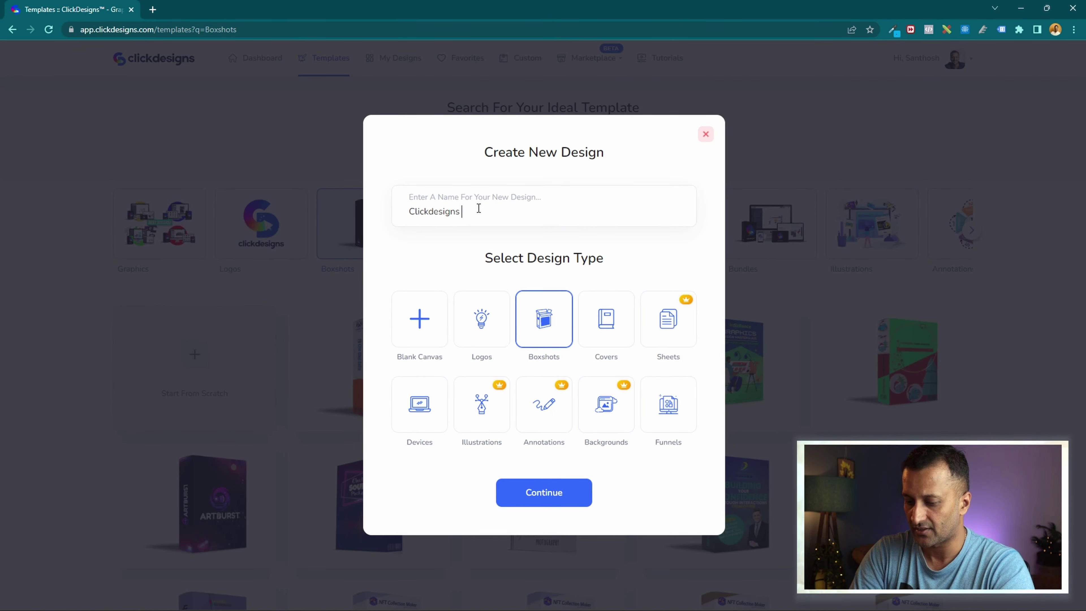
{"action": "type", "text": "Tutorials"}
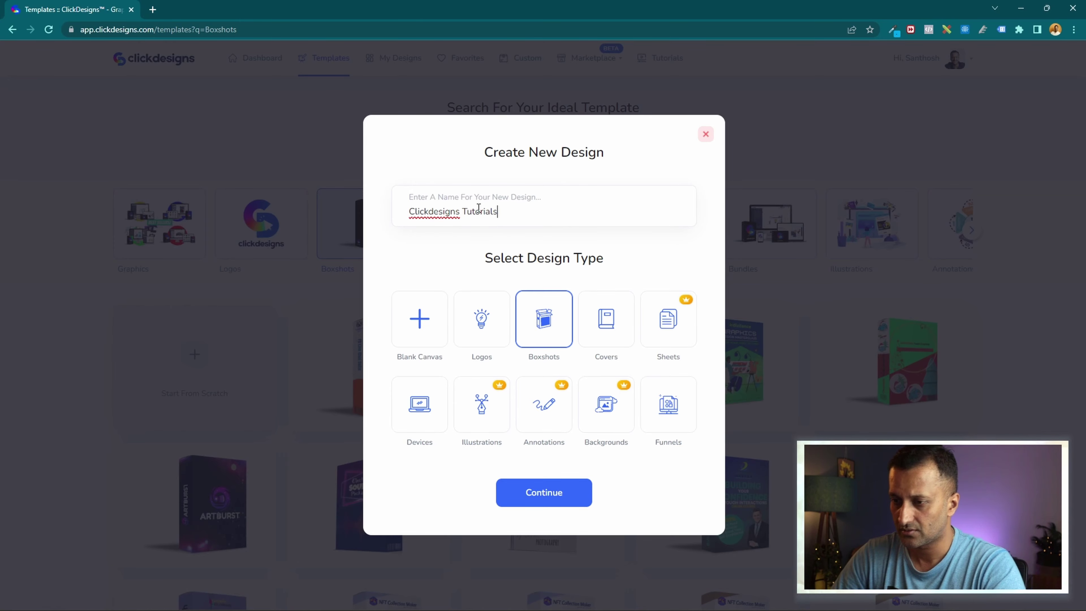
{"action": "left_click", "coordinate": [540, 314]}
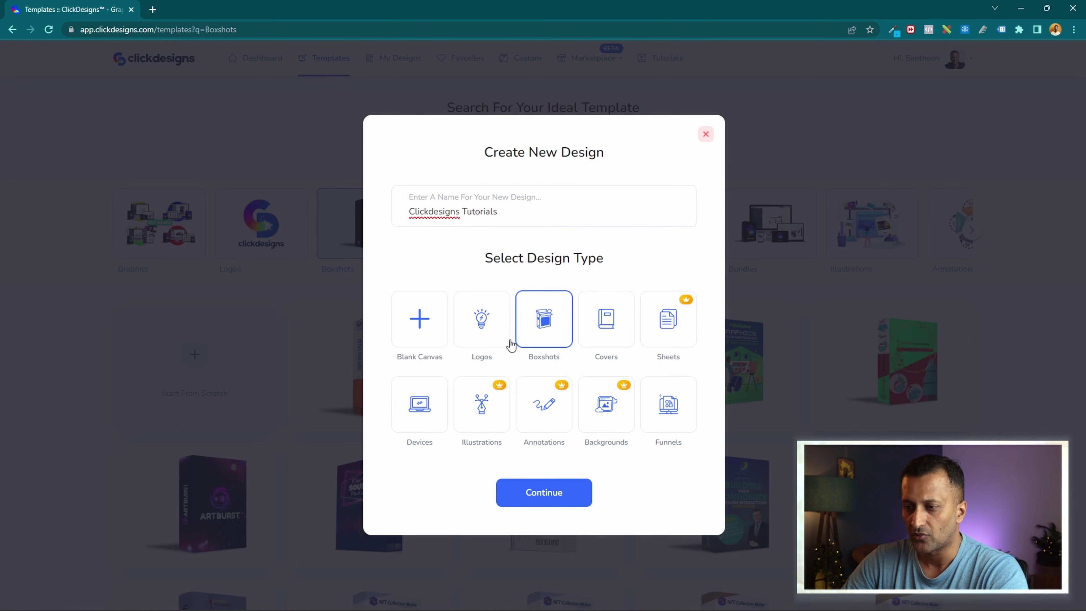
{"action": "left_click", "coordinate": [544, 493]}
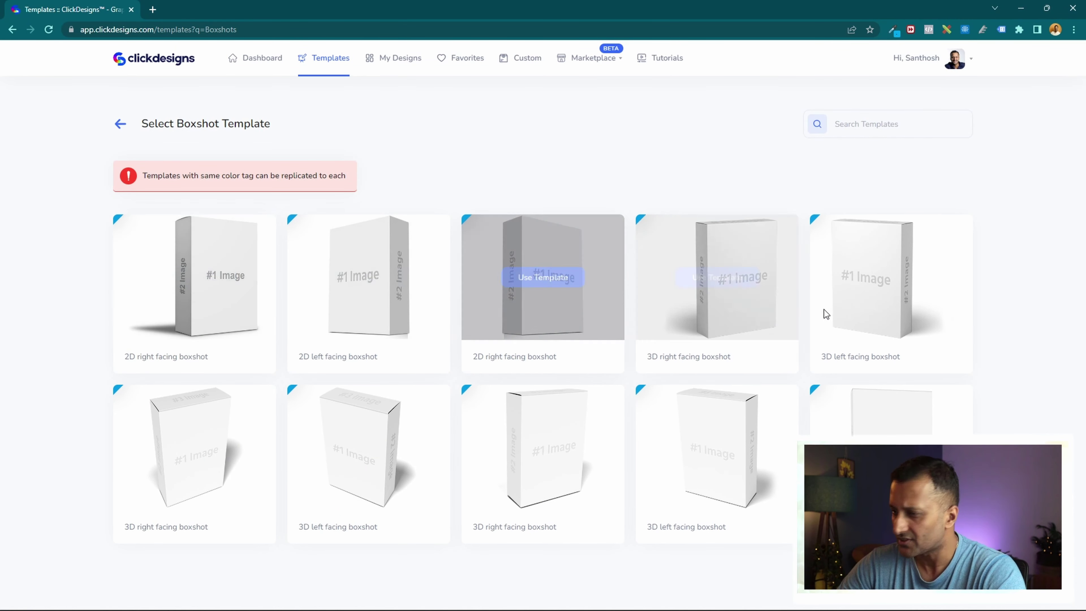
- Use the first 2D right facing boxshot template and start creating a new design for its front face (#1 Image)
{"action": "mouse_move", "coordinate": [616, 361]}
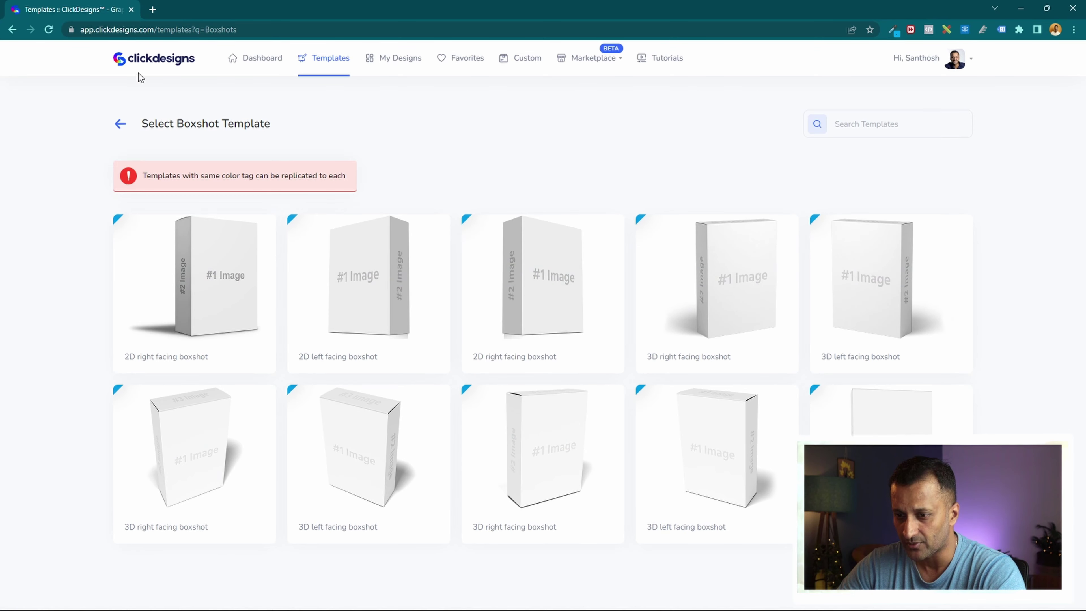
{"action": "left_click", "coordinate": [211, 280]}
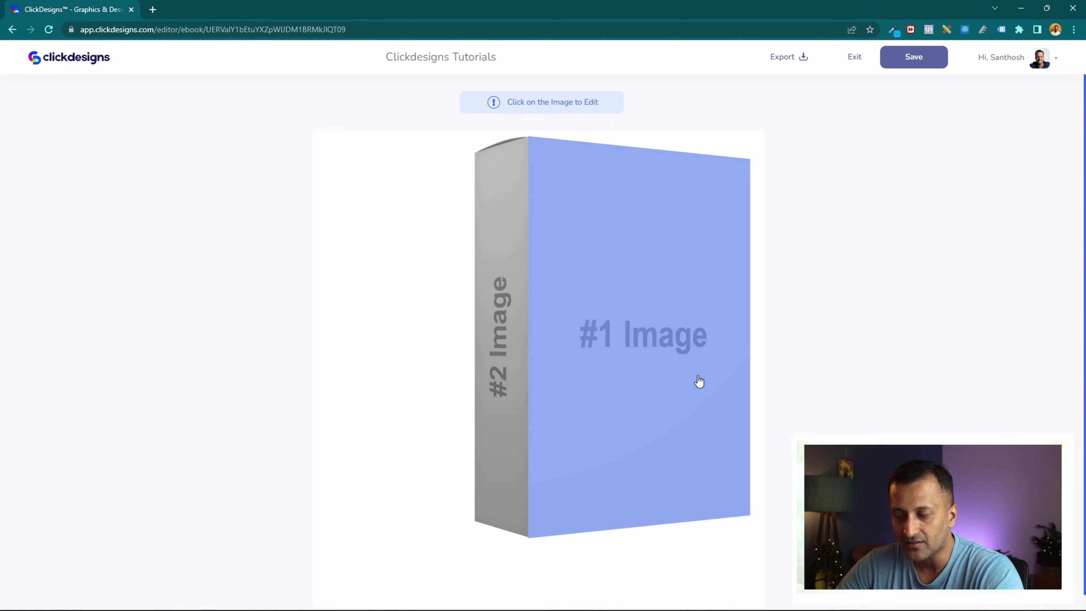
{"action": "left_click", "coordinate": [629, 354]}
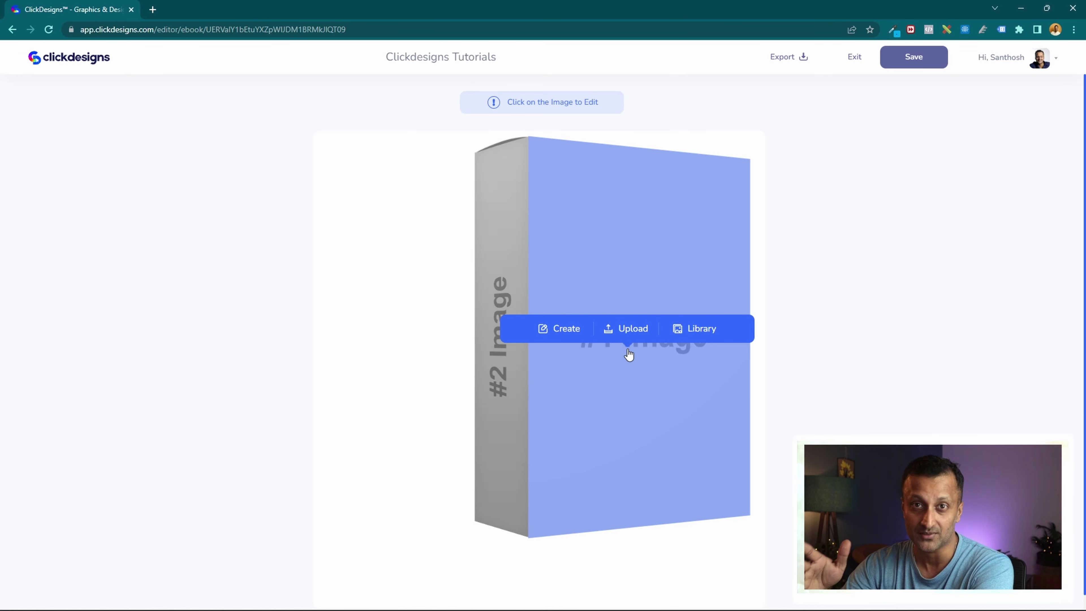
{"action": "left_click", "coordinate": [556, 324]}
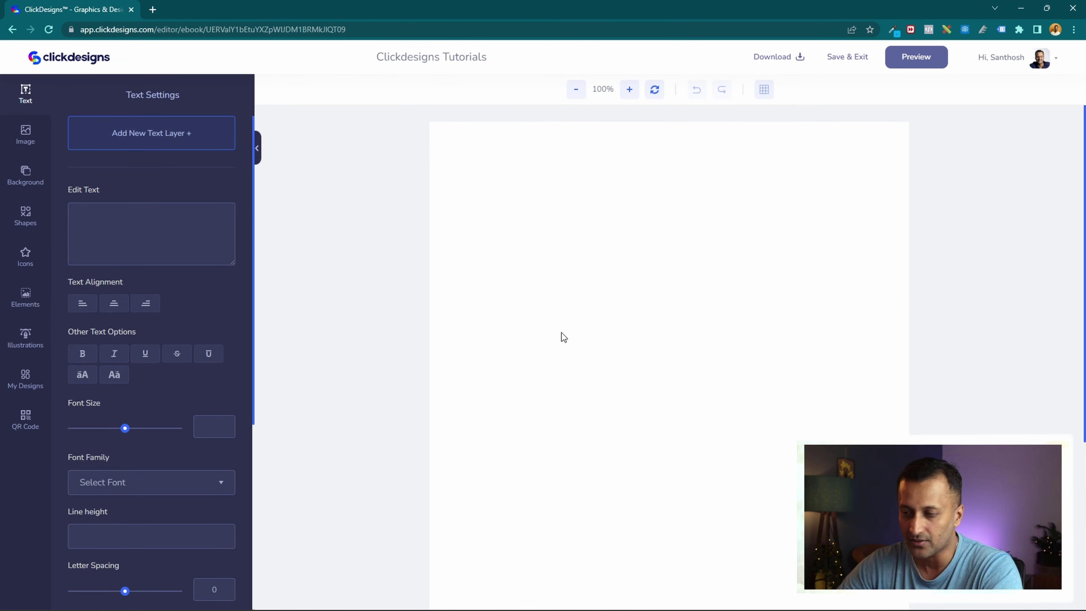
- Search the stock background images for "design" to find a background for the front cover
{"action": "scroll", "coordinate": [863, 278], "scroll_direction": "down", "scroll_amount": 1}
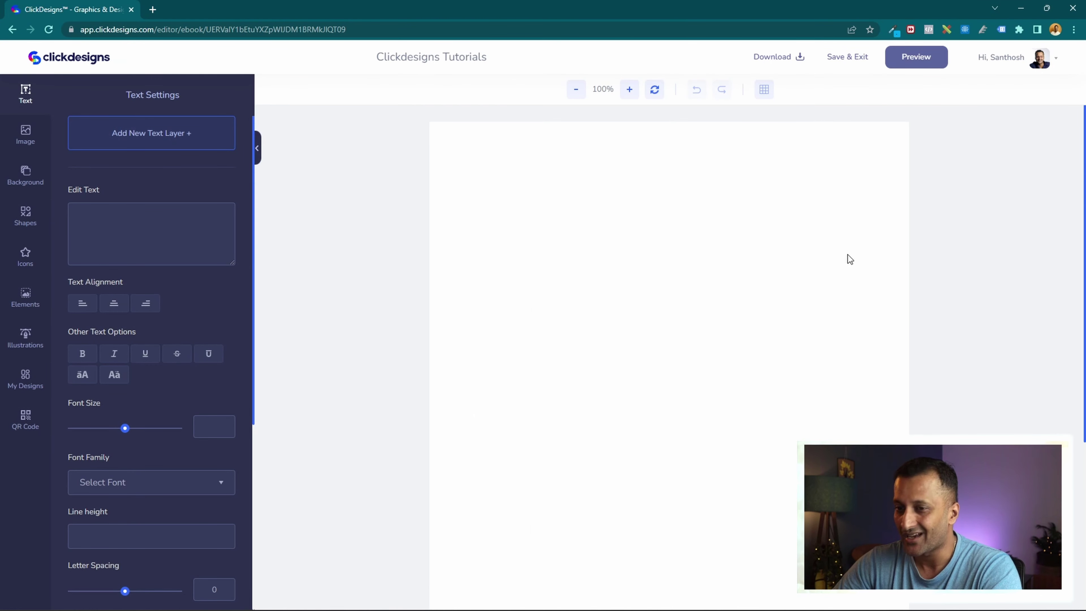
{"action": "left_click", "coordinate": [25, 175]}
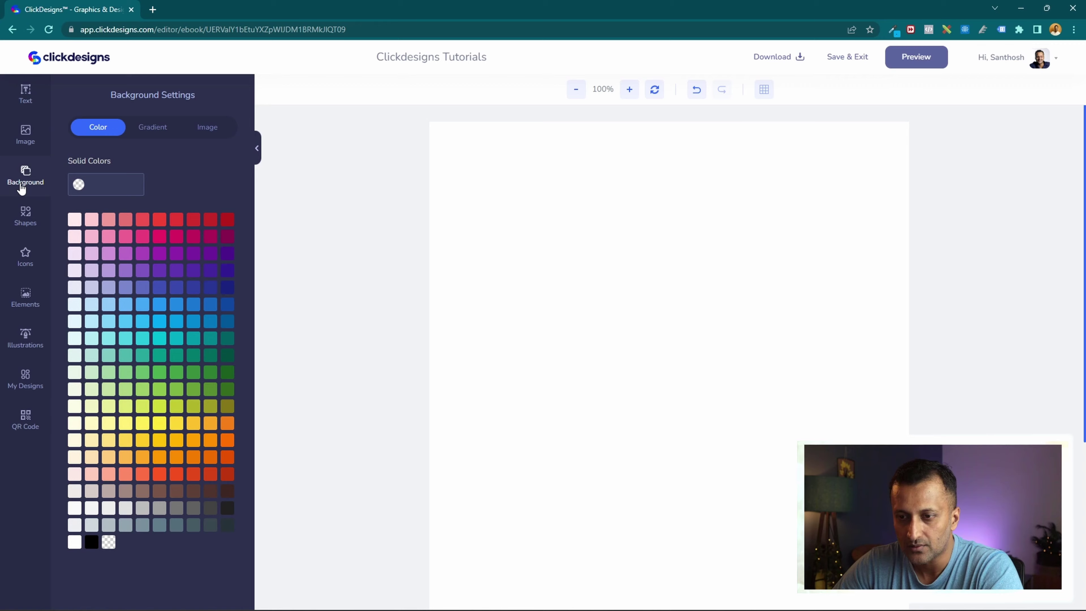
{"action": "left_click", "coordinate": [206, 127]}
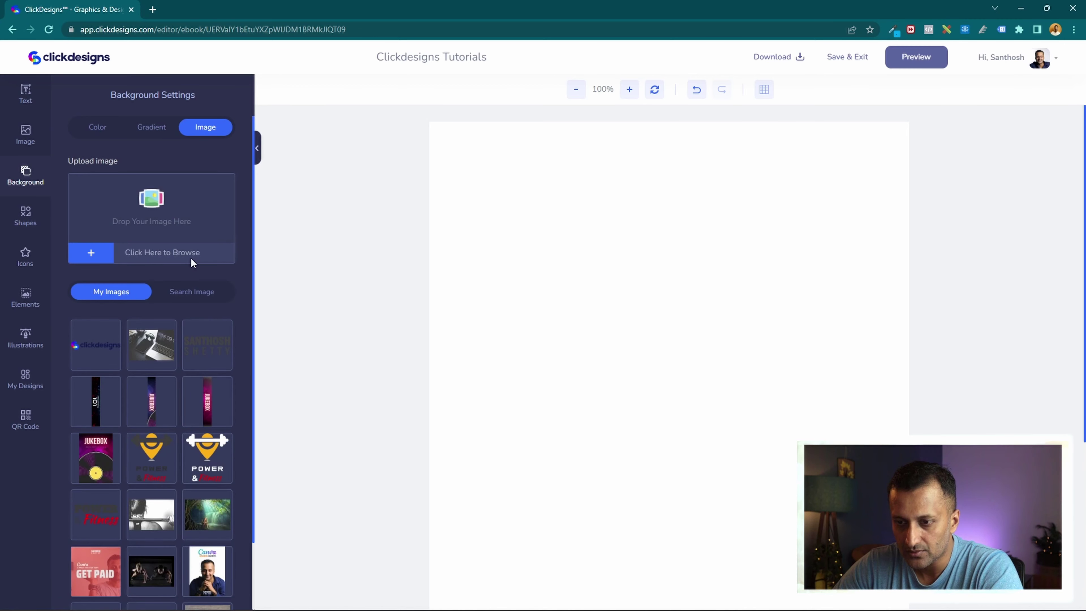
{"action": "left_click", "coordinate": [201, 292]}
{"action": "scroll", "coordinate": [196, 399], "scroll_direction": "down", "scroll_amount": 4}
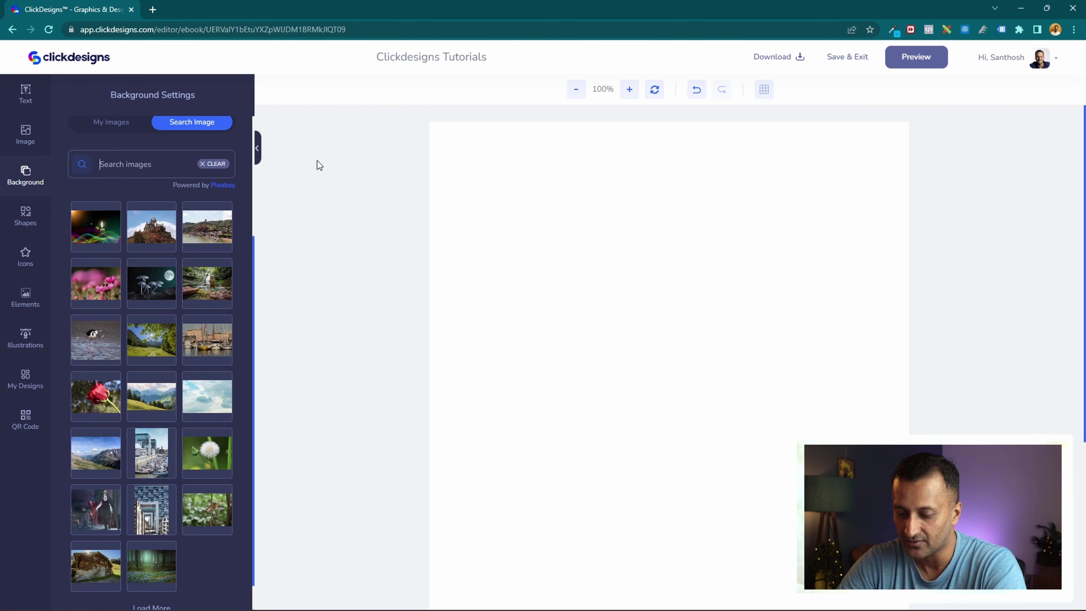
{"action": "type", "text": "des"}
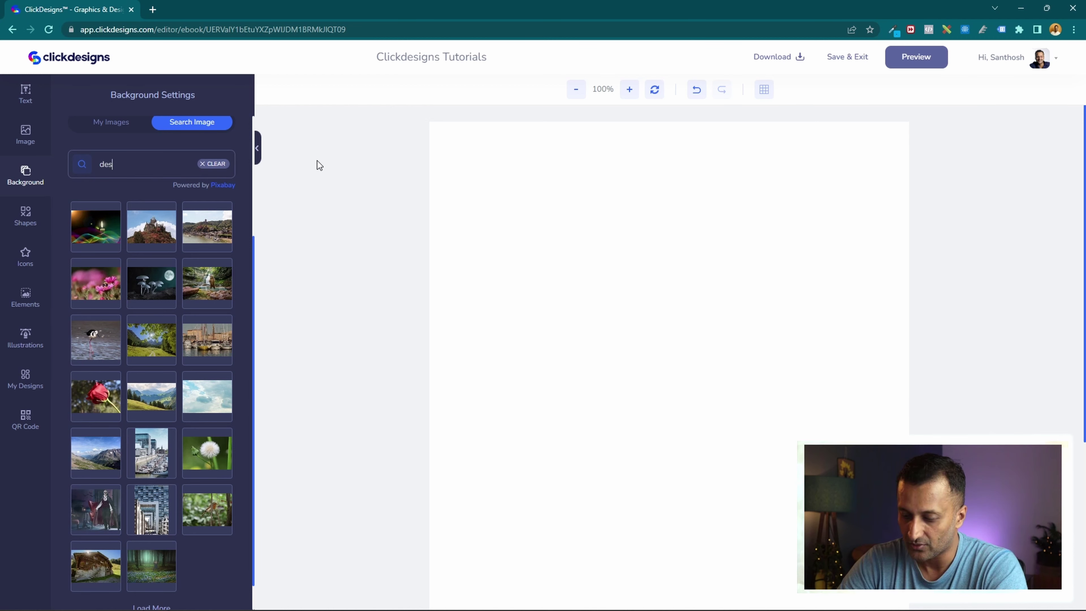
{"action": "type", "text": "ign"}
{"action": "key", "text": "Return"}
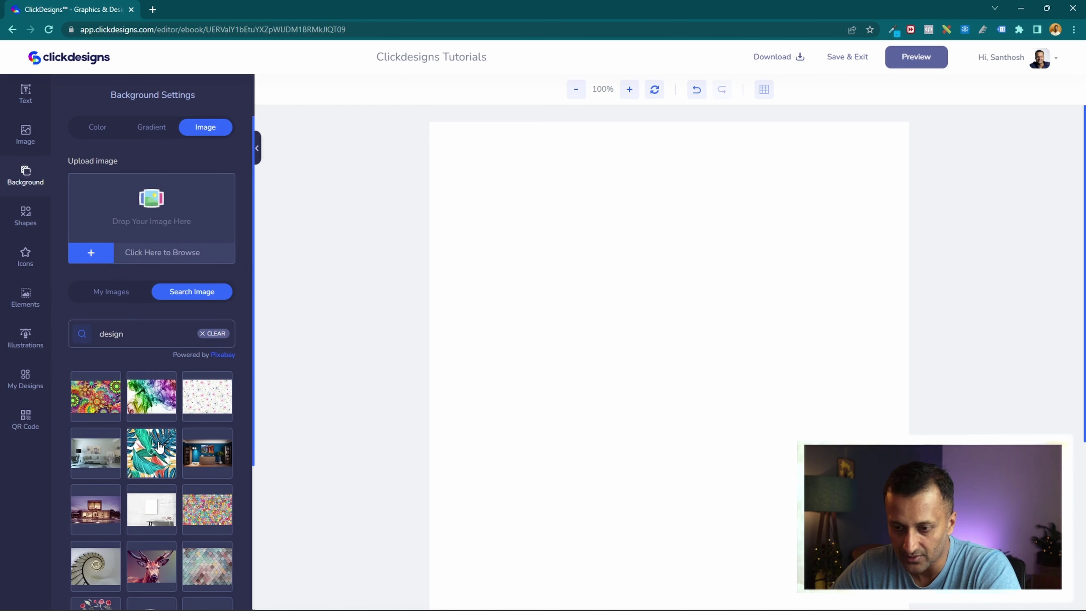
- Apply the pastel diamond-tile photo as the front cover's background and shift its crop area slightly to the left
{"action": "scroll", "coordinate": [256, 556], "scroll_direction": "down", "scroll_amount": 3}
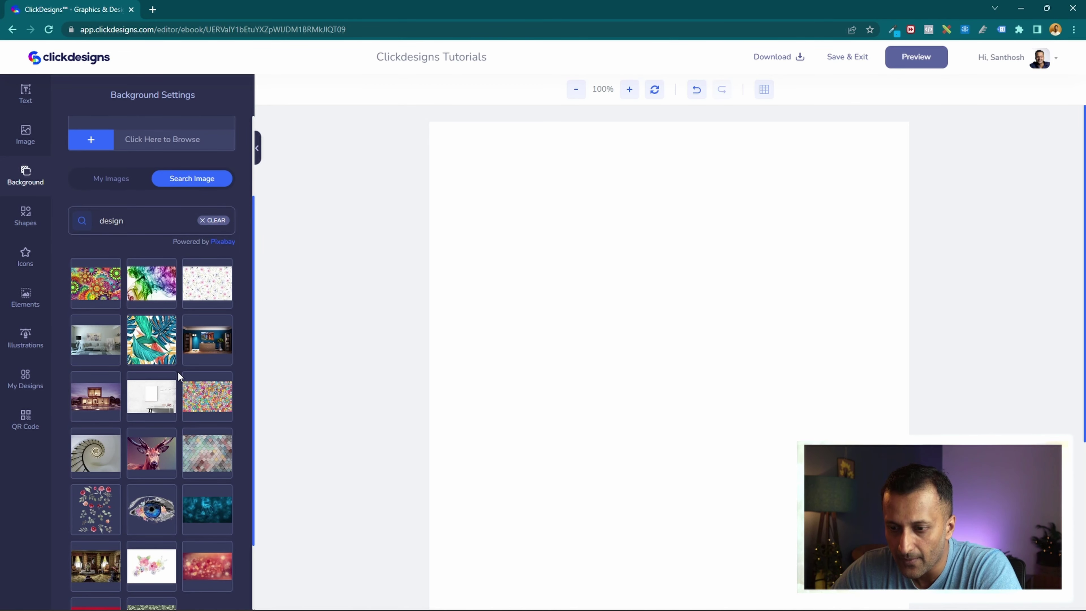
{"action": "left_click", "coordinate": [208, 455]}
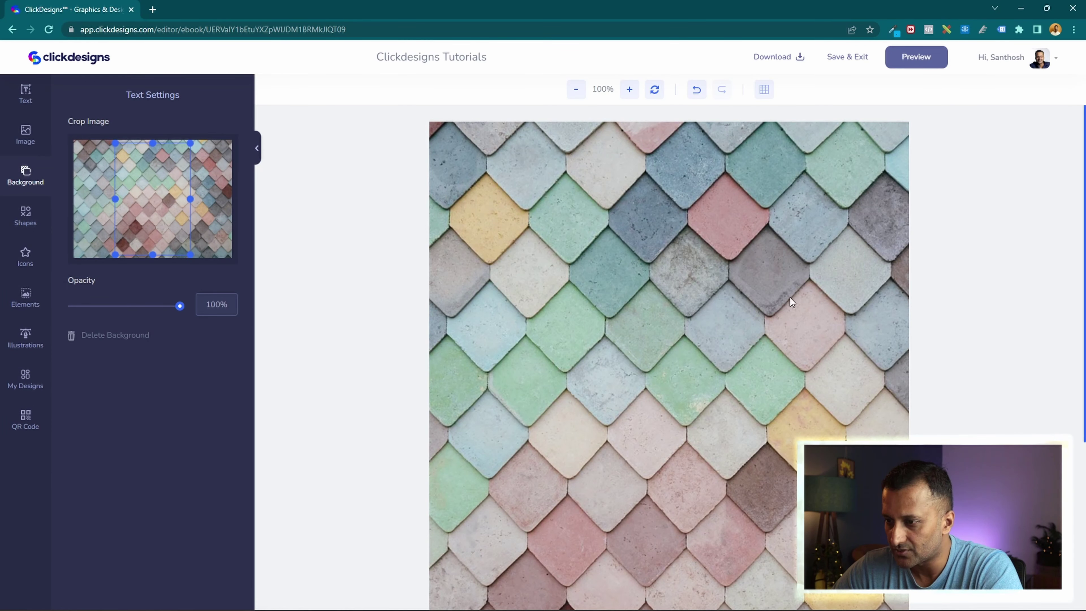
{"action": "scroll", "coordinate": [804, 355], "scroll_direction": "down", "scroll_amount": 3}
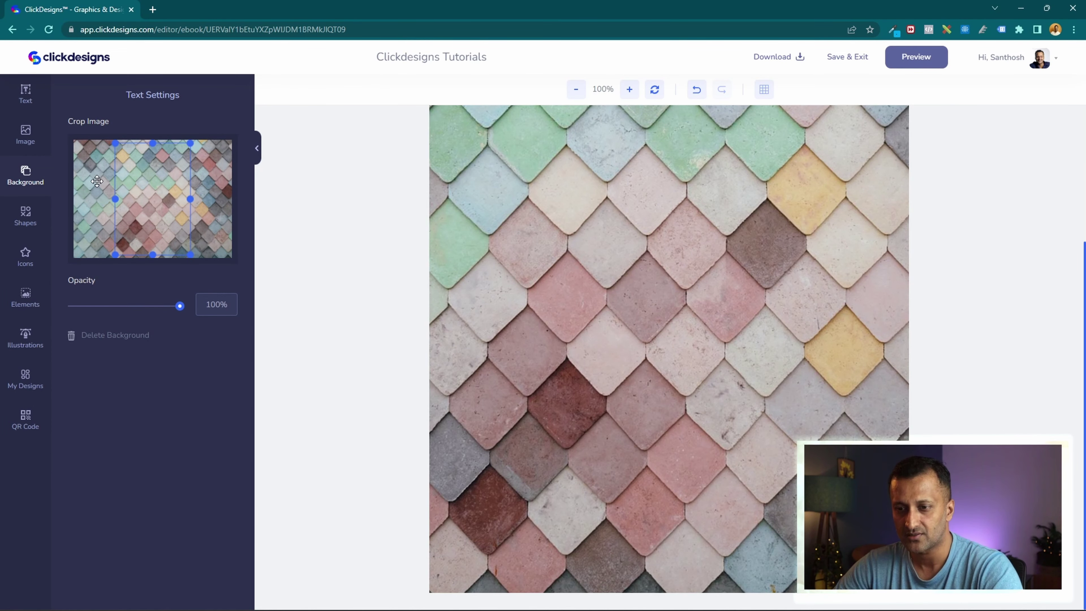
{"action": "left_click_drag", "start_coordinate": [157, 219], "coordinate": [153, 217]}
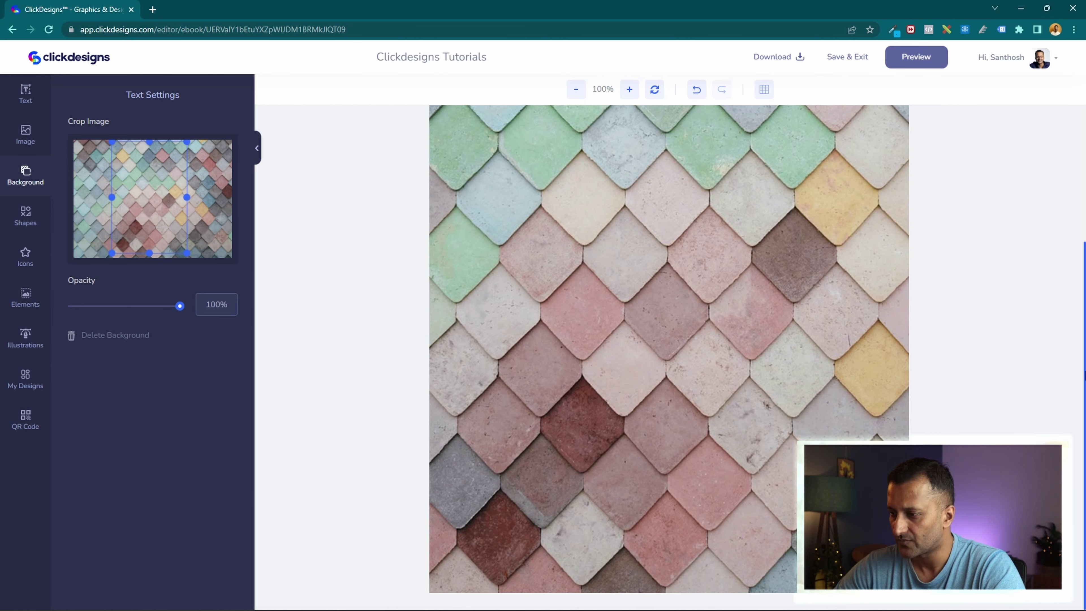
- Add the solid square from the Common Shapes collection to the front cover, placing it at the cover's left edge
{"action": "scroll", "coordinate": [1019, 359], "scroll_direction": "up", "scroll_amount": 3}
{"action": "scroll", "coordinate": [1017, 368], "scroll_direction": "down", "scroll_amount": 3}
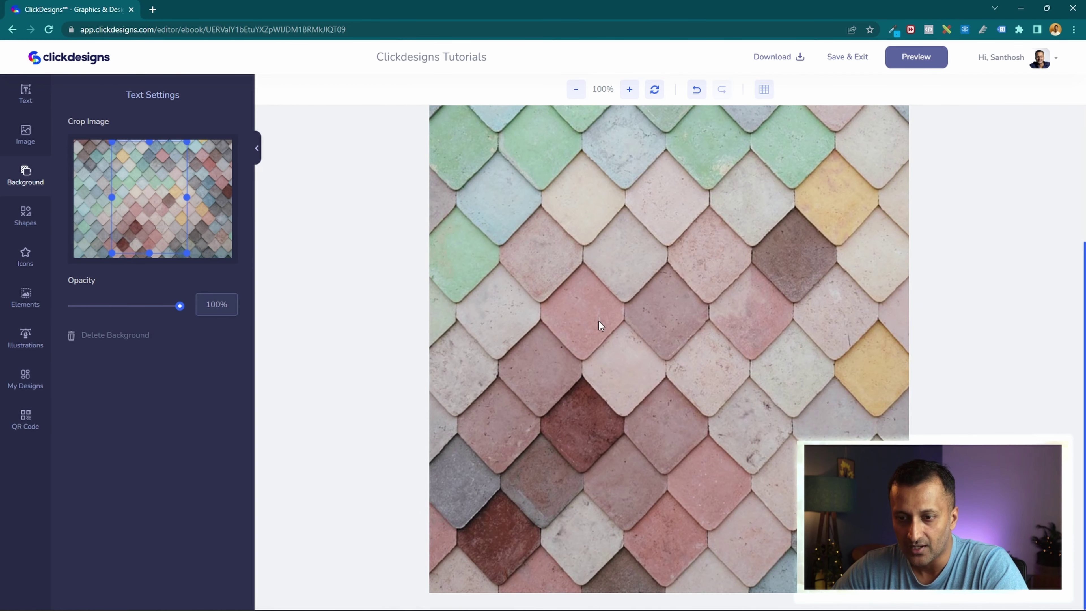
{"action": "left_click", "coordinate": [26, 219]}
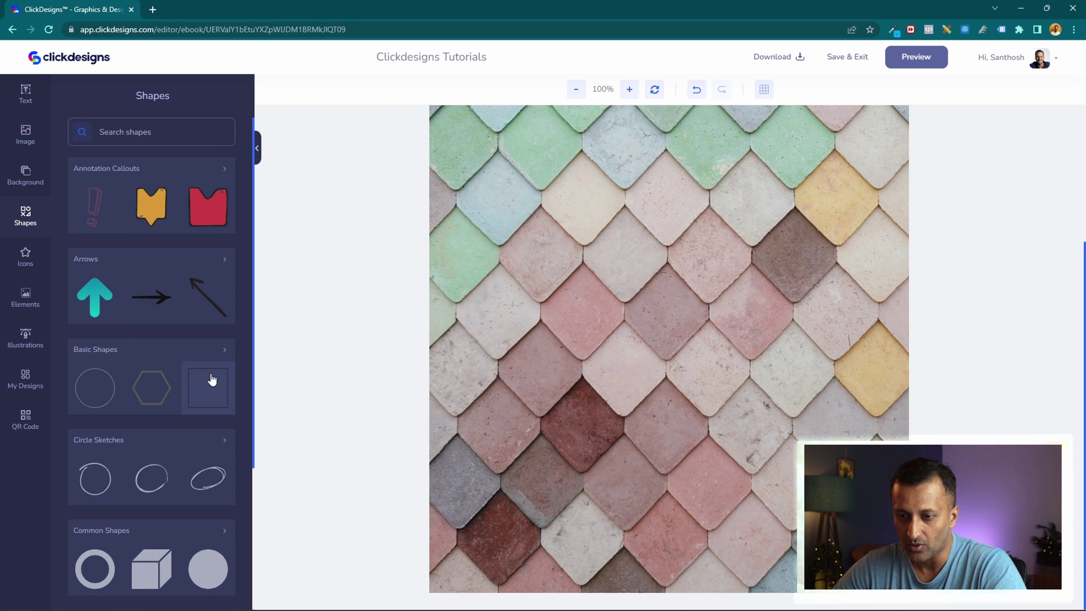
{"action": "scroll", "coordinate": [236, 348], "scroll_direction": "down", "scroll_amount": 4}
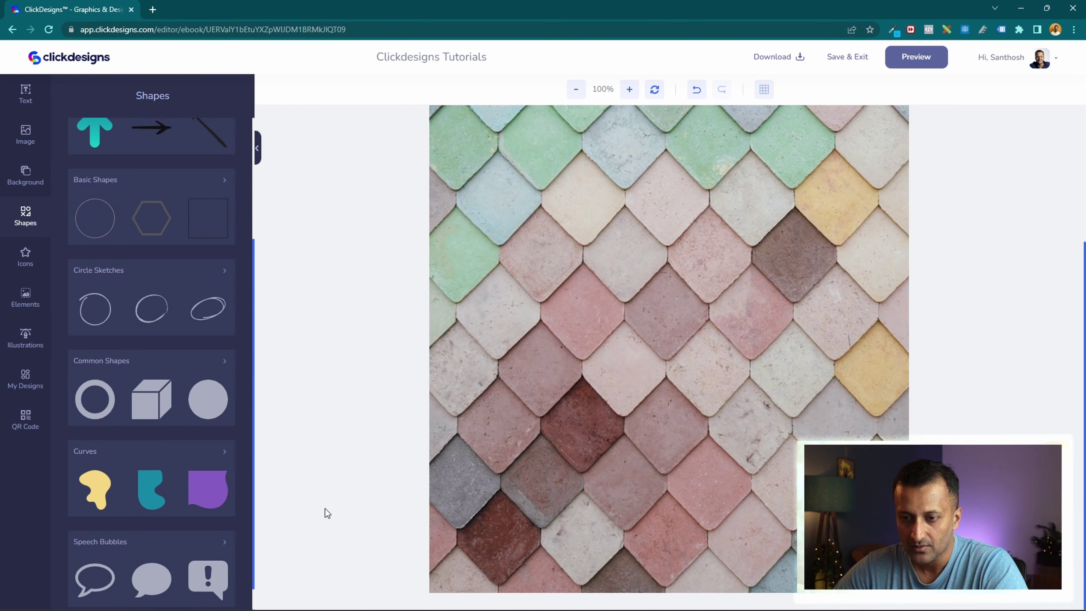
{"action": "left_click", "coordinate": [225, 363]}
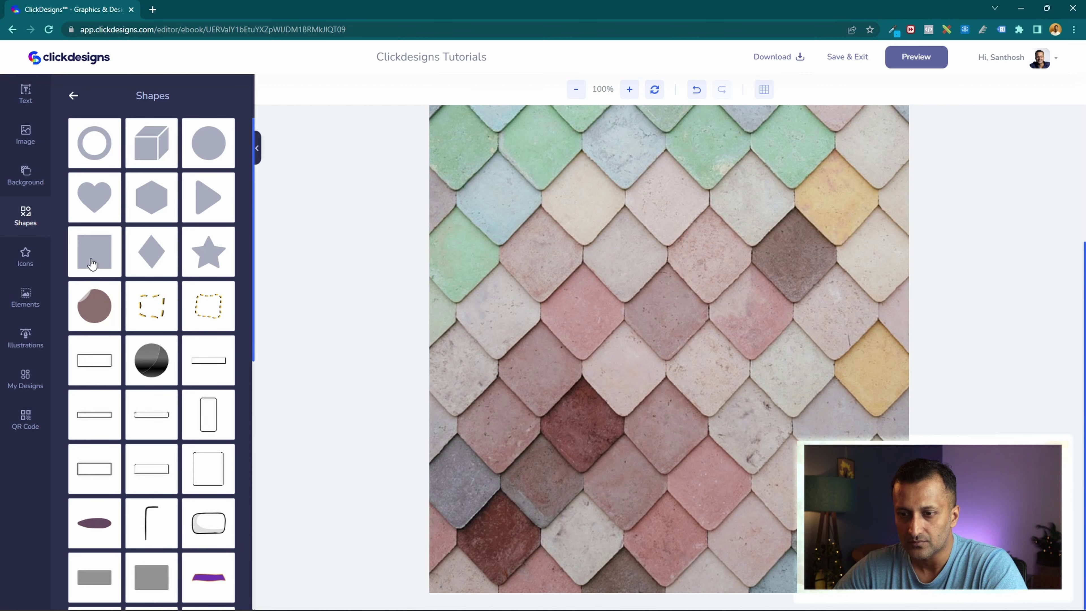
{"action": "left_click_drag", "start_coordinate": [92, 263], "coordinate": [438, 152]}
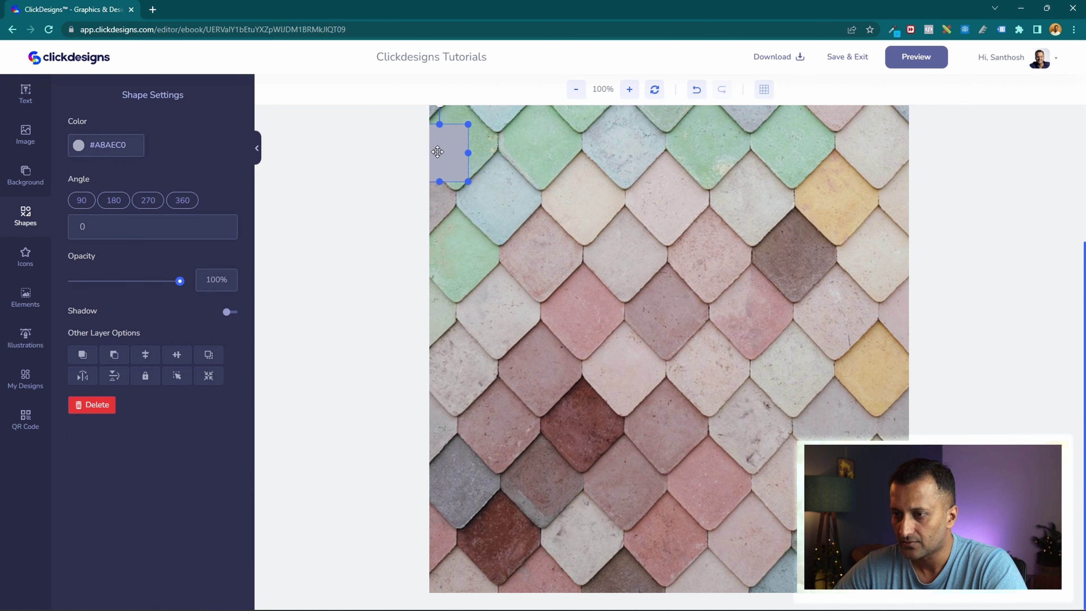
- Stretch and reposition the grey square so that it covers the entire front cover
{"action": "scroll", "coordinate": [902, 276], "scroll_direction": "up", "scroll_amount": 1}
{"action": "left_click", "coordinate": [576, 89]}
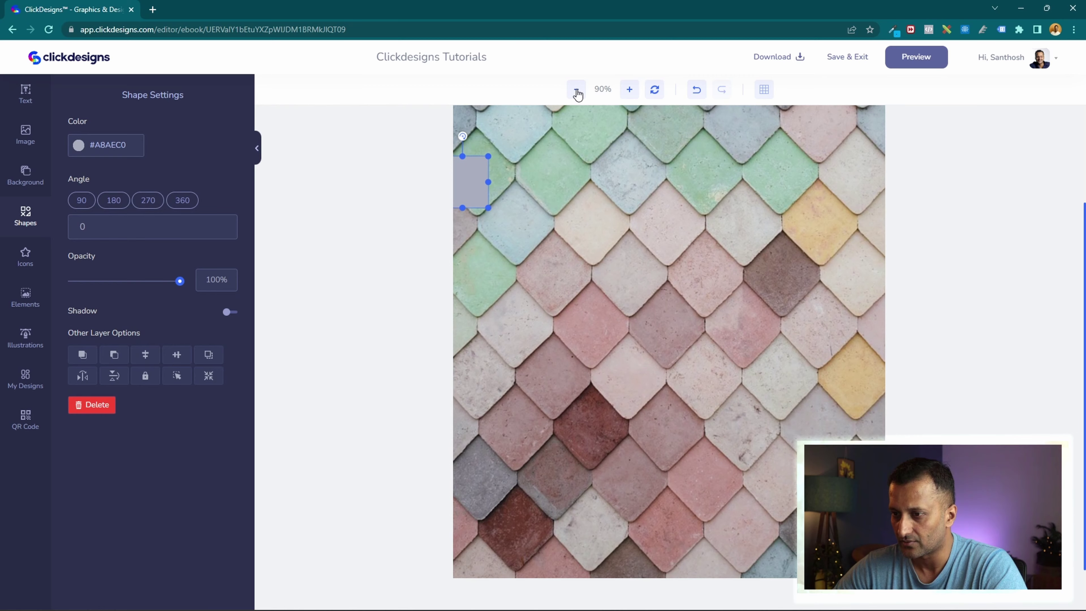
{"action": "left_click", "coordinate": [576, 89]}
{"action": "scroll", "coordinate": [960, 394], "scroll_direction": "up", "scroll_amount": 4}
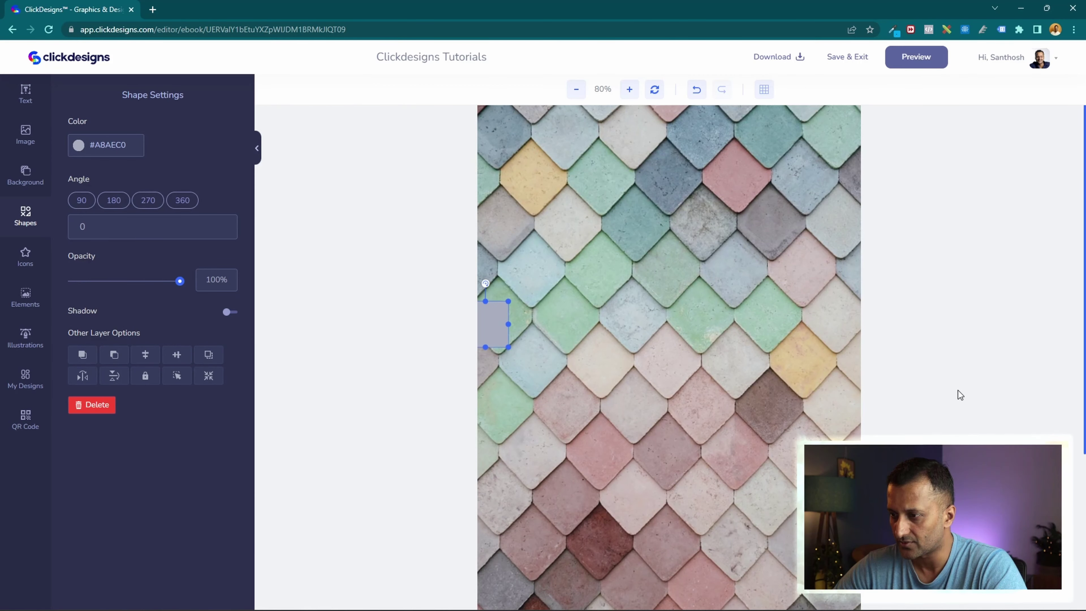
{"action": "left_click", "coordinate": [586, 92]}
{"action": "scroll", "coordinate": [881, 338], "scroll_direction": "up", "scroll_amount": 1}
{"action": "left_click", "coordinate": [576, 91]}
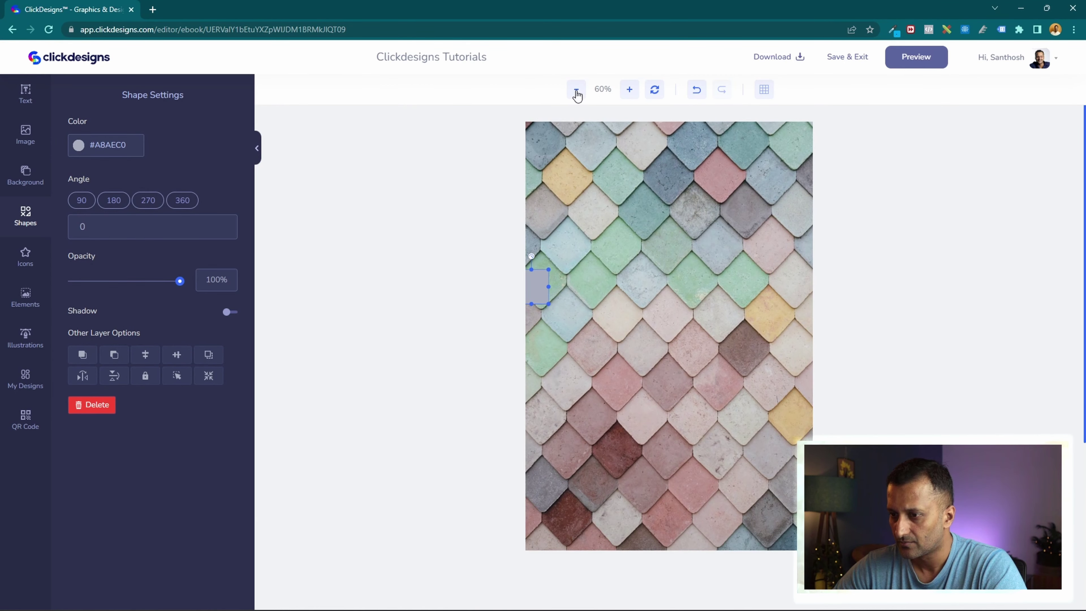
{"action": "left_click_drag", "start_coordinate": [532, 286], "coordinate": [578, 589]}
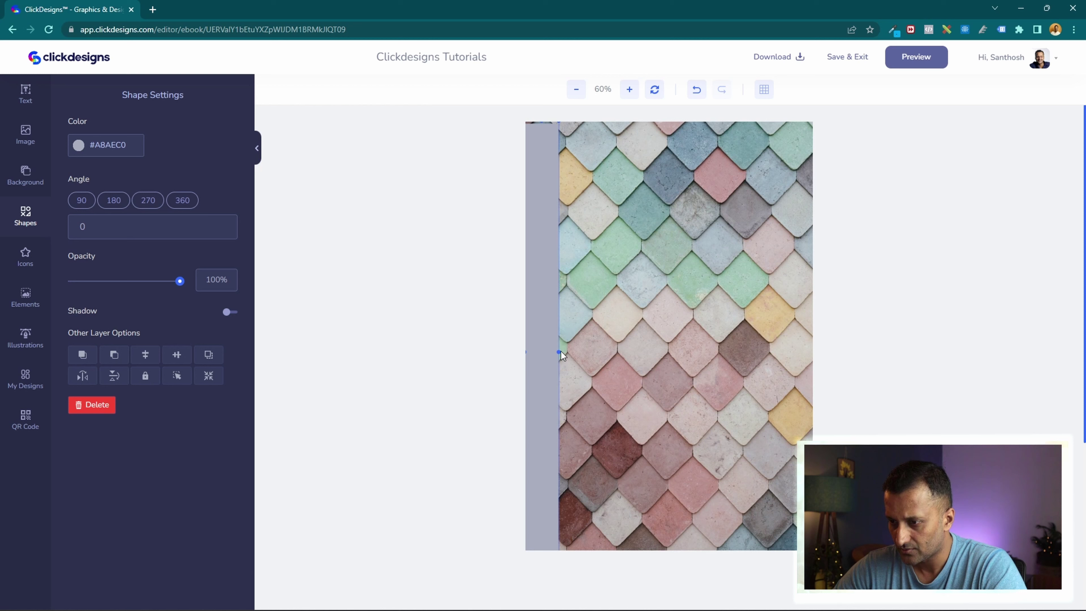
{"action": "left_click_drag", "start_coordinate": [560, 351], "coordinate": [885, 353]}
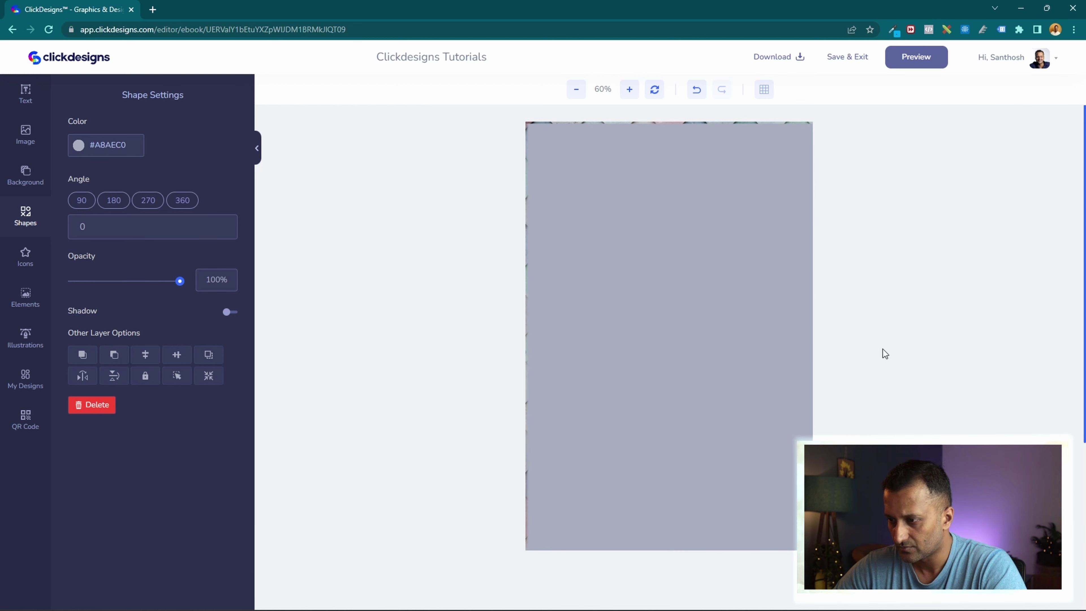
{"action": "left_click_drag", "start_coordinate": [614, 262], "coordinate": [606, 256]}
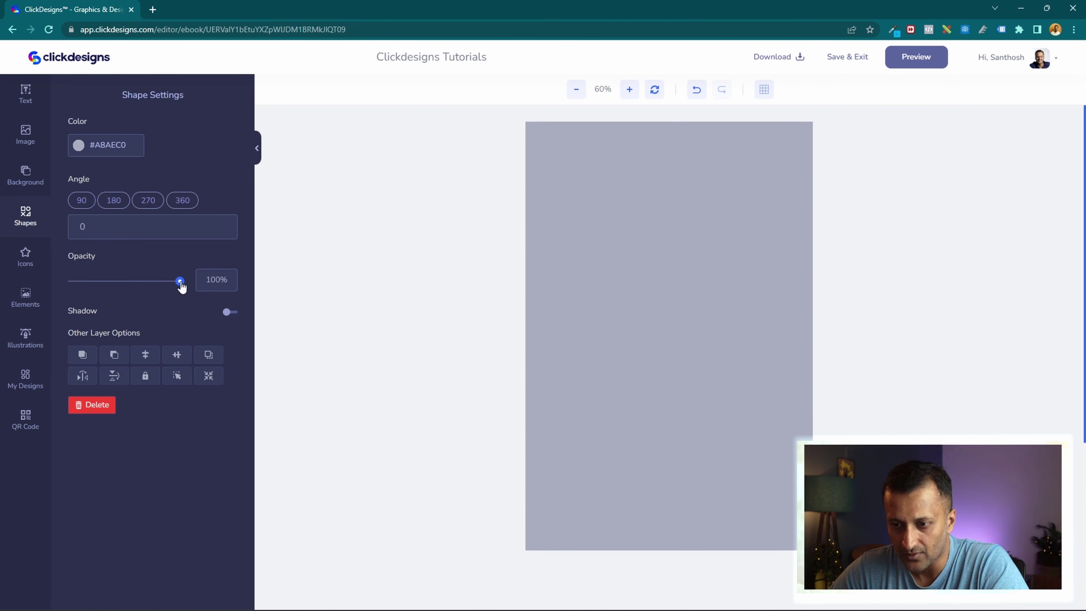
- Recolour the full-cover overlay shape to blue #2000FF and reduce its opacity to 48%
{"action": "left_click_drag", "start_coordinate": [180, 282], "coordinate": [169, 281]}
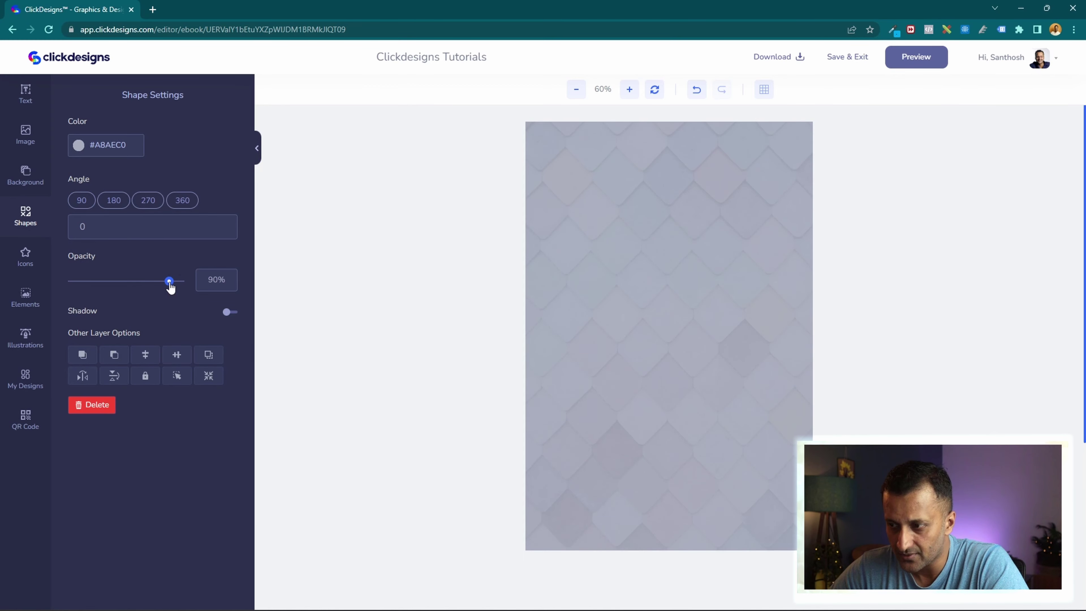
{"action": "left_click", "coordinate": [80, 145]}
{"action": "left_click", "coordinate": [75, 234]}
{"action": "left_click_drag", "start_coordinate": [76, 234], "coordinate": [36, 297]}
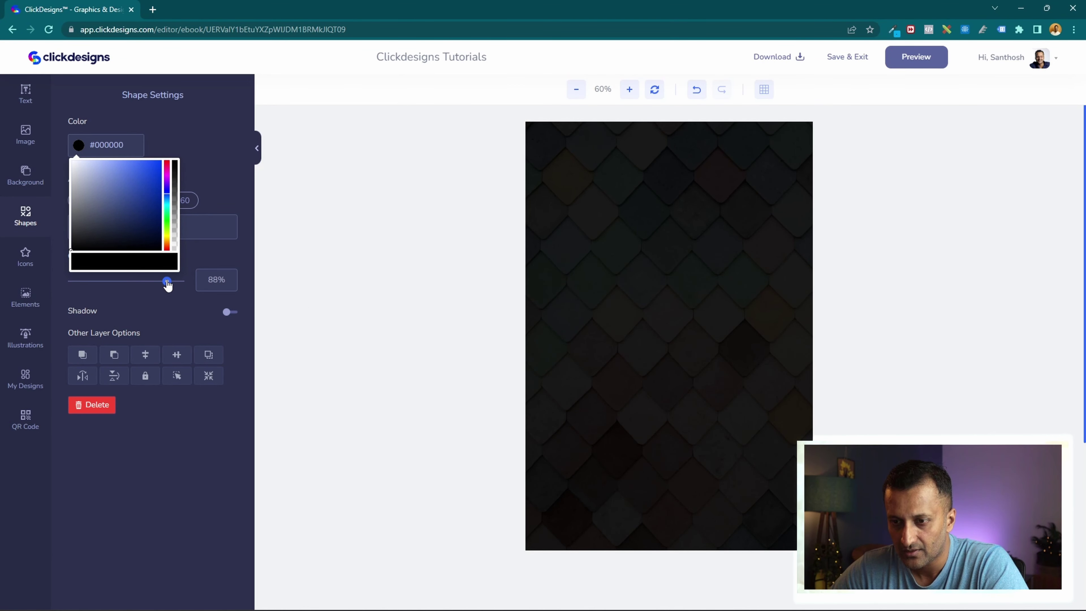
{"action": "left_click_drag", "start_coordinate": [169, 176], "coordinate": [225, 123]}
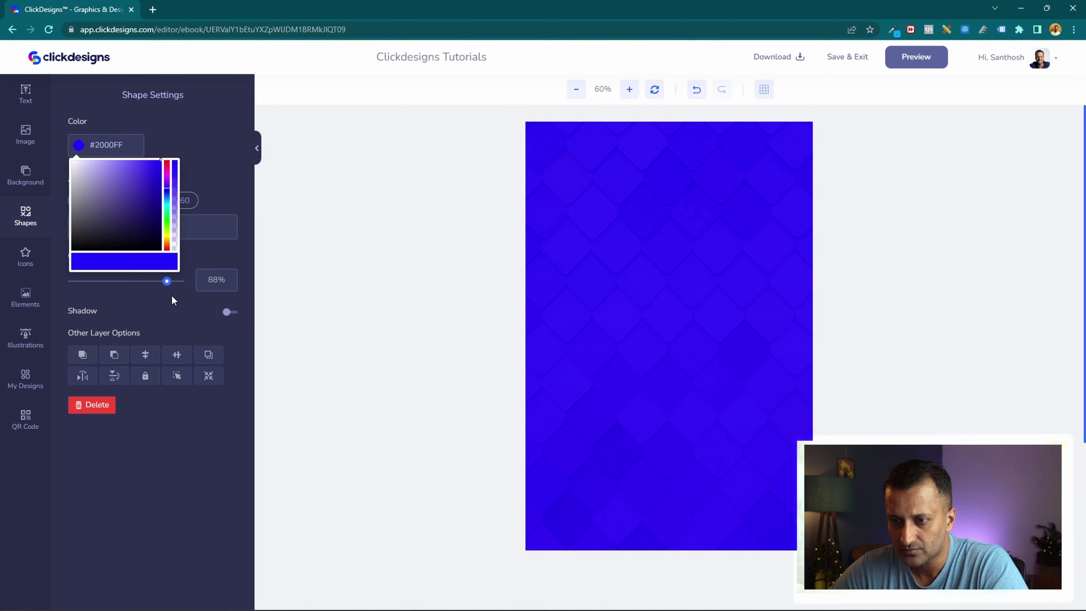
{"action": "left_click_drag", "start_coordinate": [167, 286], "coordinate": [125, 292]}
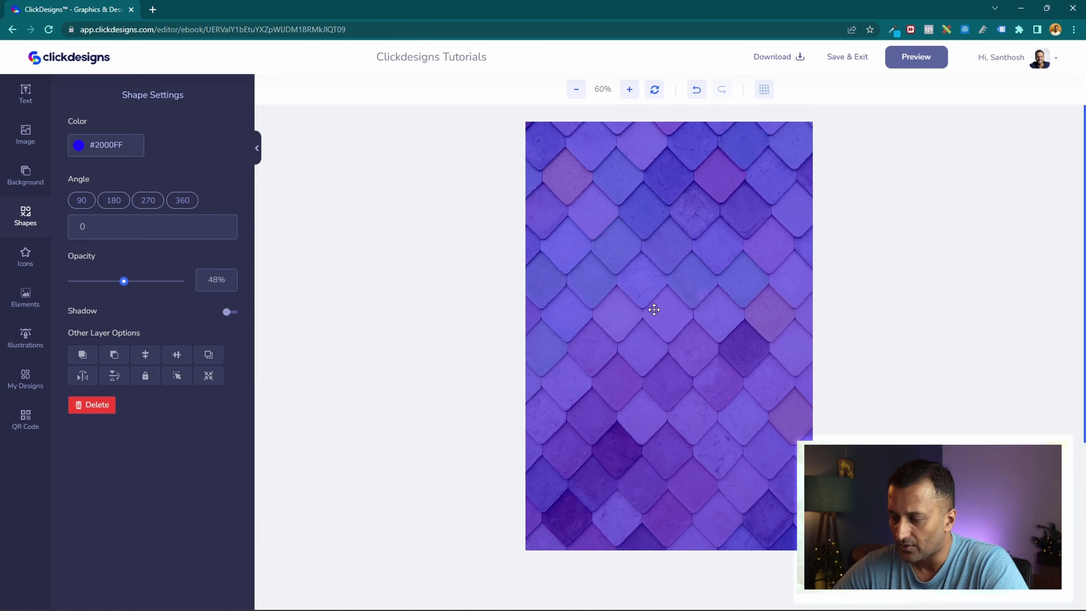
- Realign the blue overlay so it fills the whole cover, and lock it in place
{"action": "left_click_drag", "start_coordinate": [702, 311], "coordinate": [637, 298]}
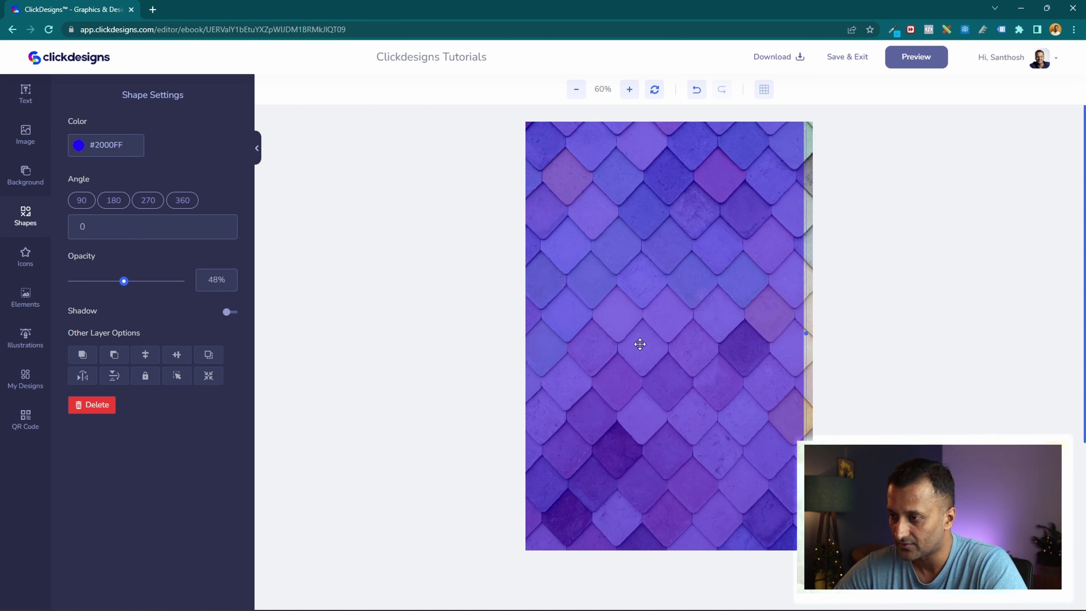
{"action": "left_click_drag", "start_coordinate": [640, 344], "coordinate": [653, 344]}
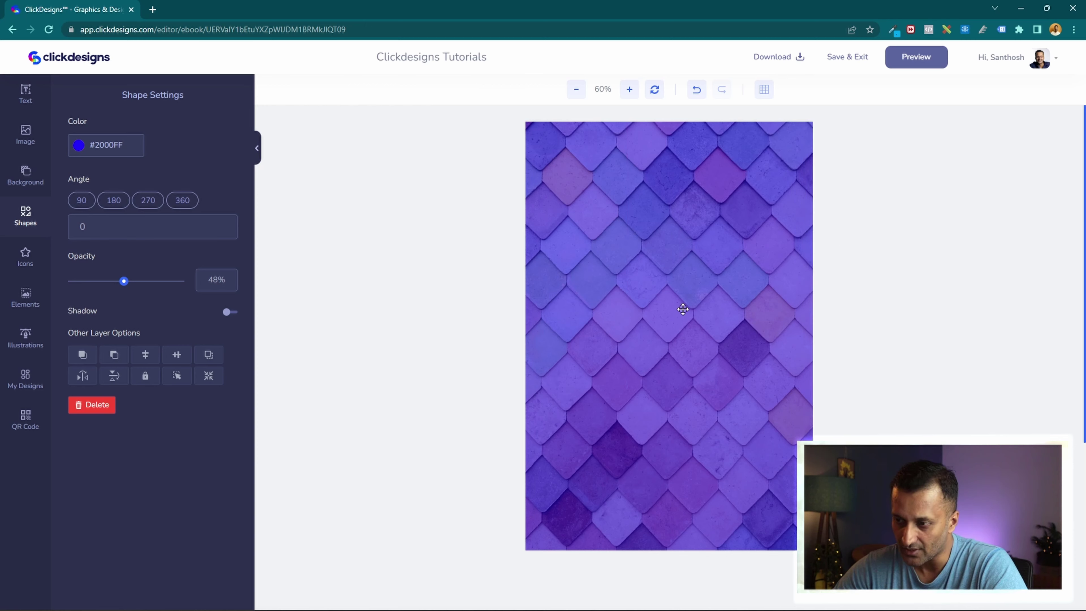
{"action": "left_click", "coordinate": [153, 379]}
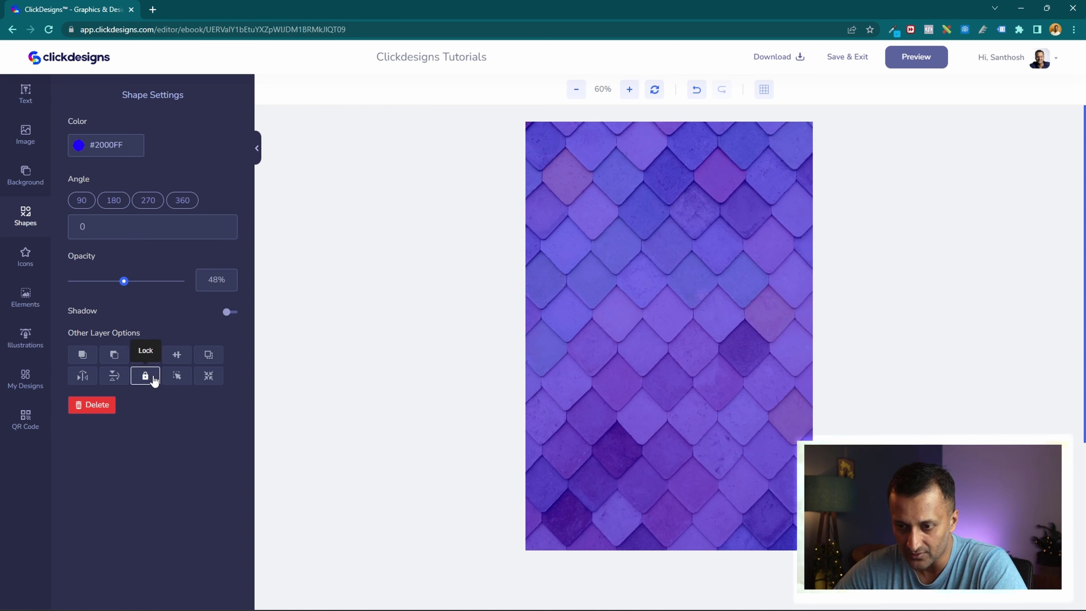
{"action": "left_click", "coordinate": [145, 379]}
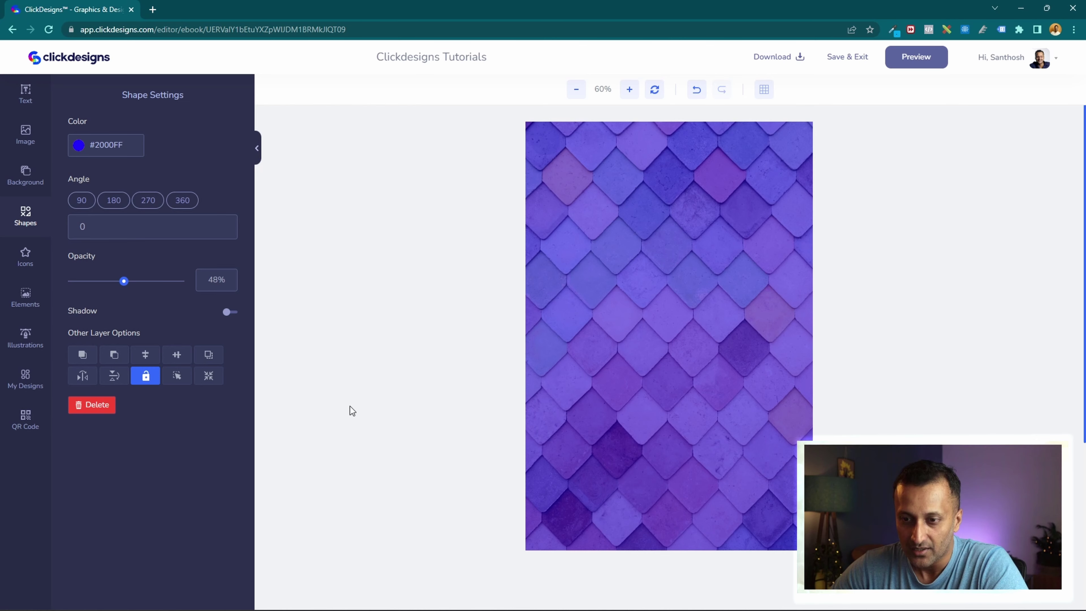
- Add a new text layer to the front cover and set its colour to white (#FFFFFF)
{"action": "left_click", "coordinate": [23, 105]}
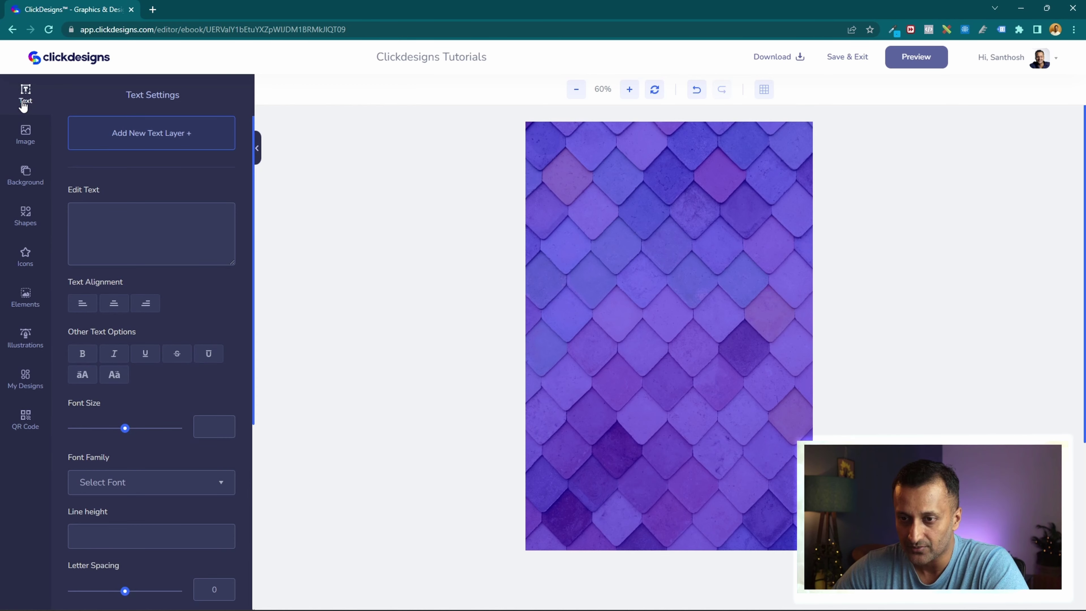
{"action": "left_click", "coordinate": [158, 142]}
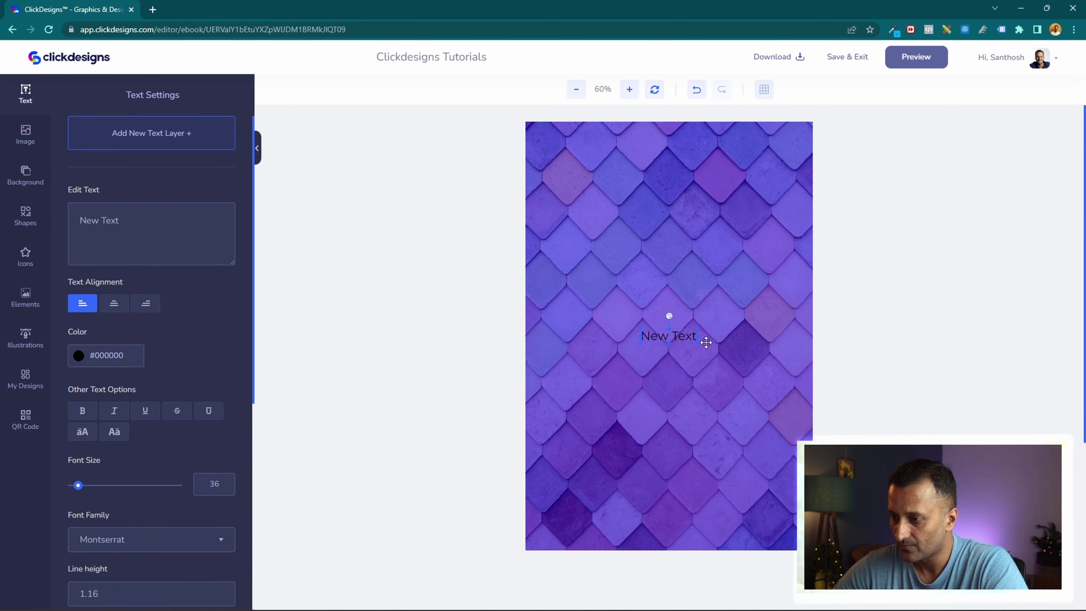
{"action": "left_click", "coordinate": [80, 357]}
{"action": "left_click_drag", "start_coordinate": [99, 415], "coordinate": [28, 339]}
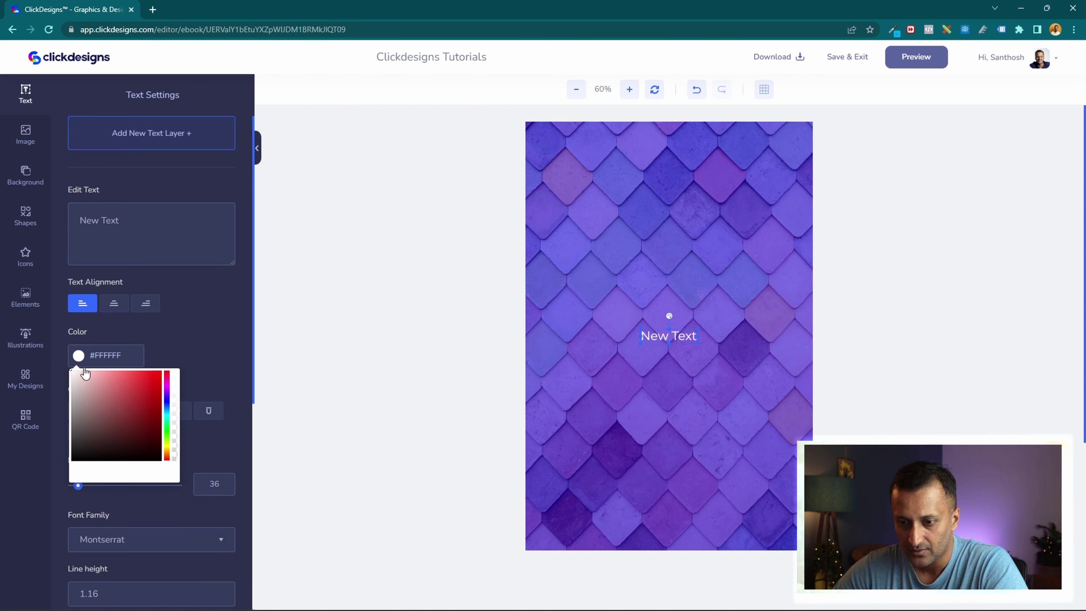
{"action": "left_click", "coordinate": [189, 358]}
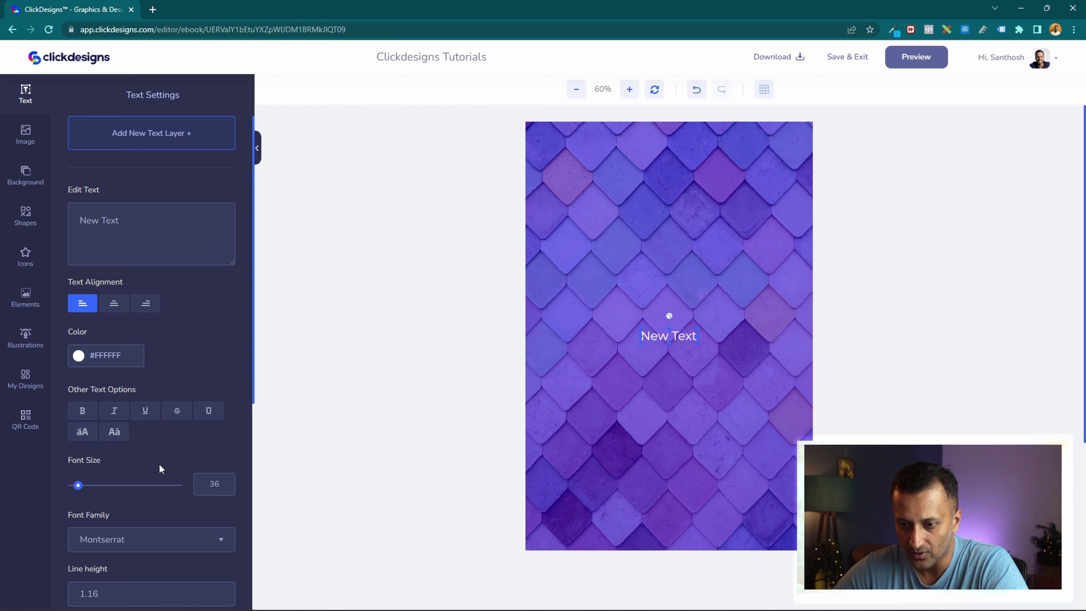
- Replace the placeholder text on the cover with "DESIGN TUTORIALS" and finish editing it
{"action": "scroll", "coordinate": [159, 464], "scroll_direction": "down", "scroll_amount": 3}
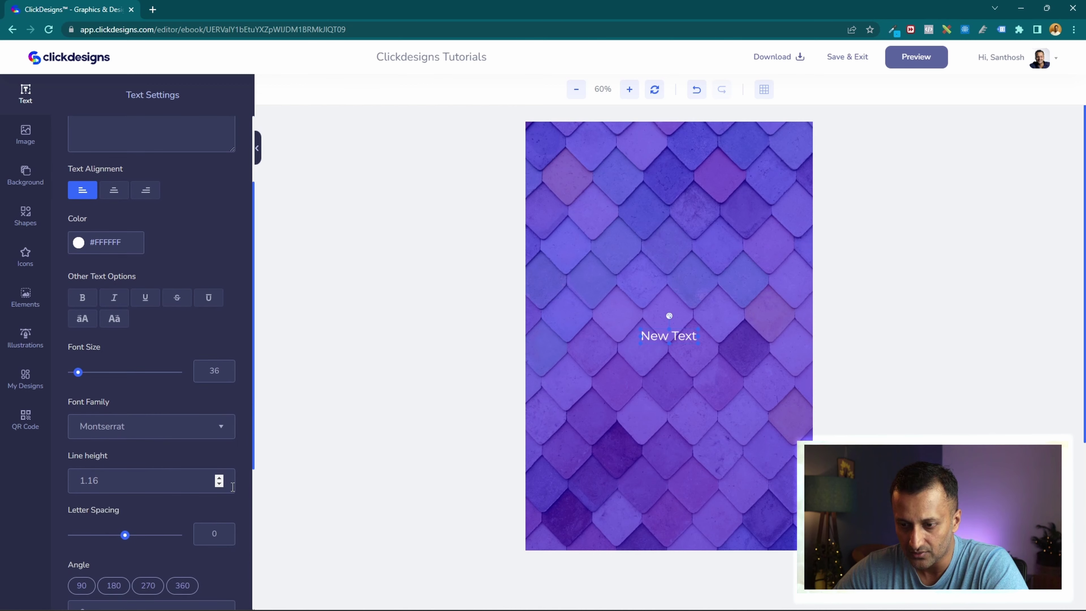
{"action": "double_click", "coordinate": [678, 341]}
{"action": "key", "text": "ctrl+a"}
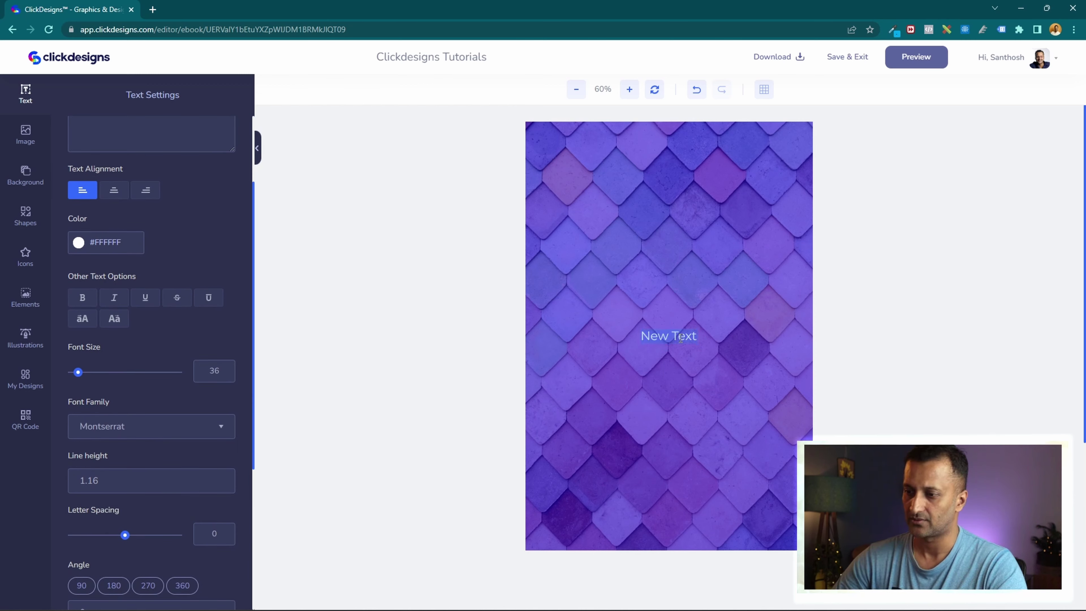
{"action": "key", "text": "Caps_Lock"}
{"action": "type", "text": "DESIGN"}
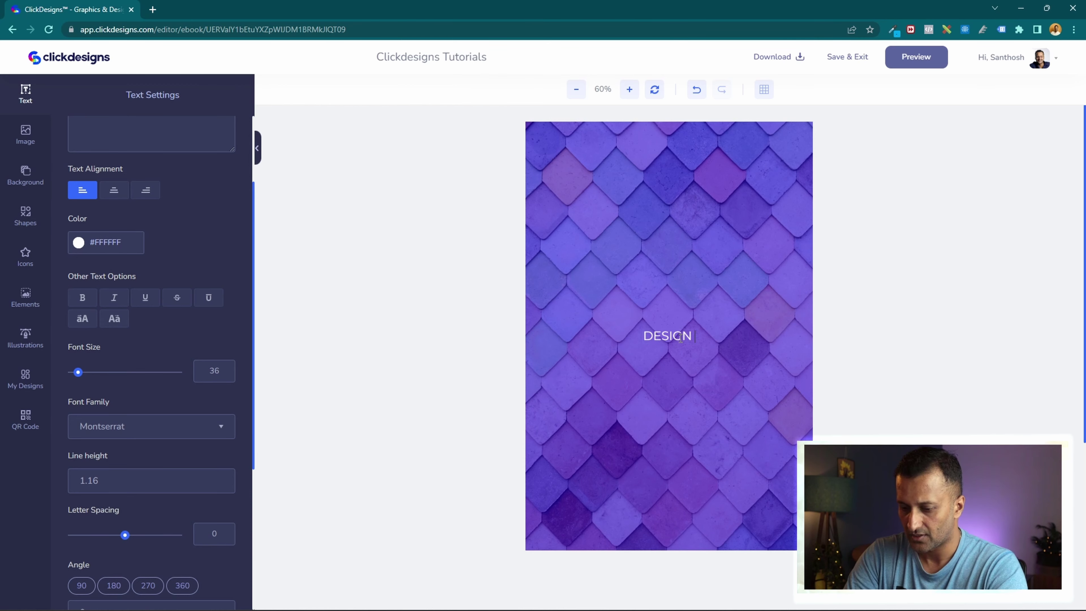
{"action": "type", "text": " TUTORIALS"}
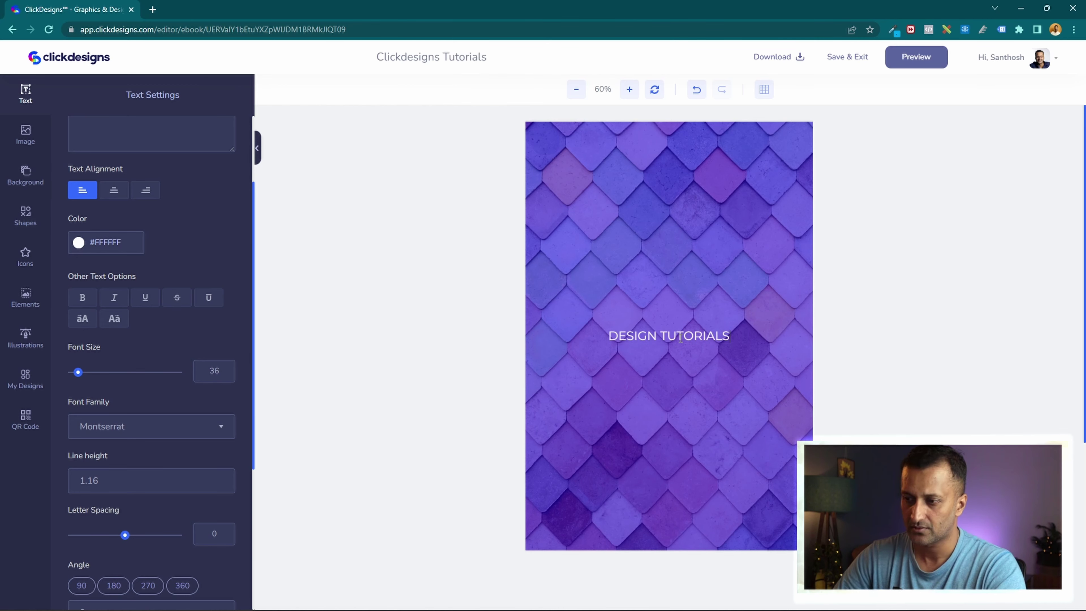
{"action": "left_click", "coordinate": [715, 483]}
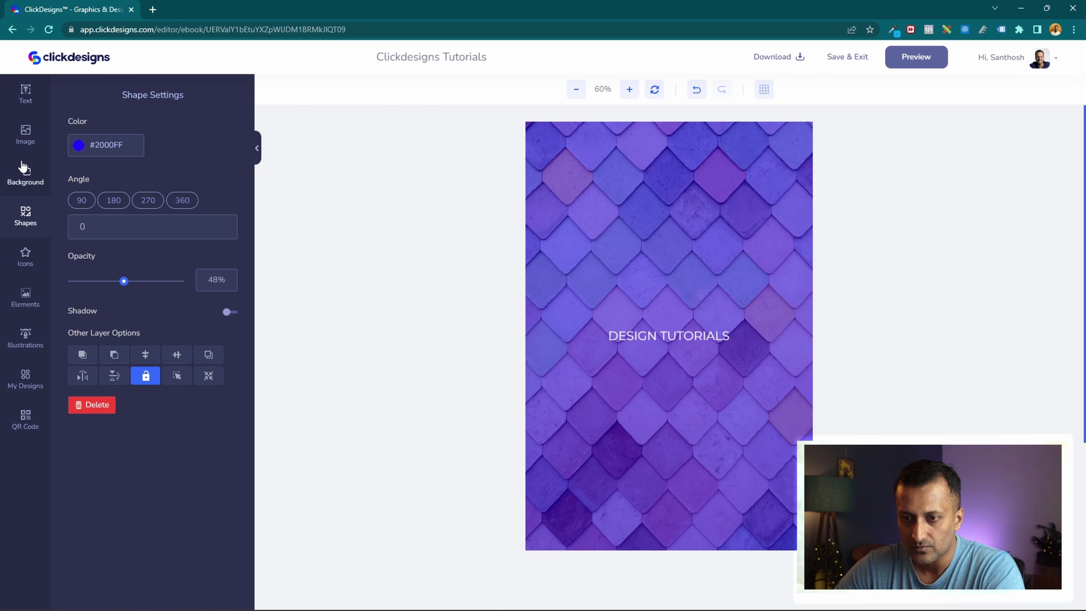
- Clear the "design" image search and switch to the collection of own uploaded images
{"action": "left_click", "coordinate": [26, 145]}
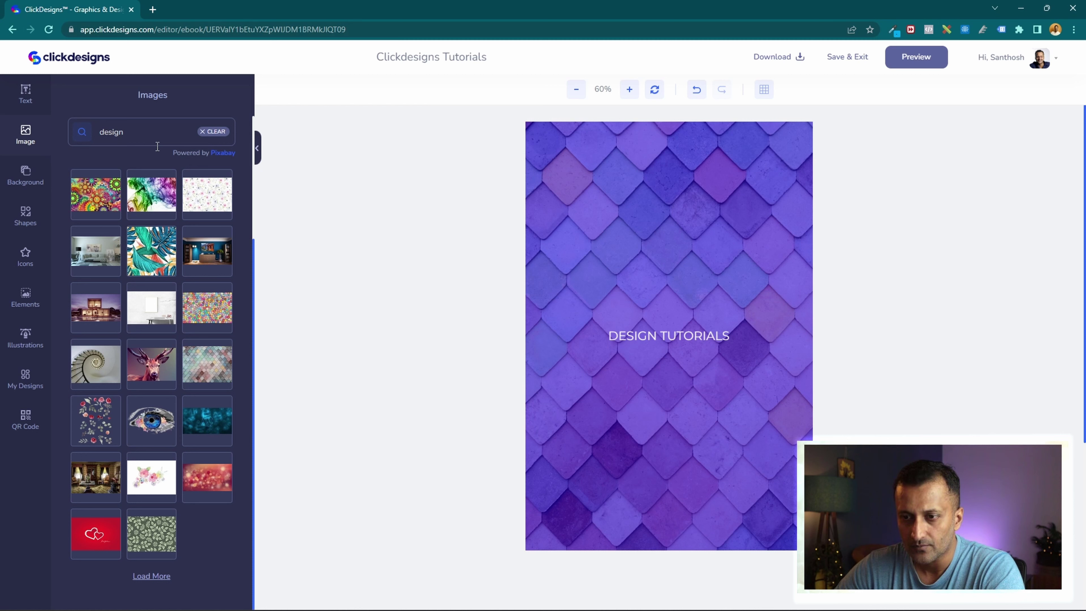
{"action": "left_click", "coordinate": [210, 135]}
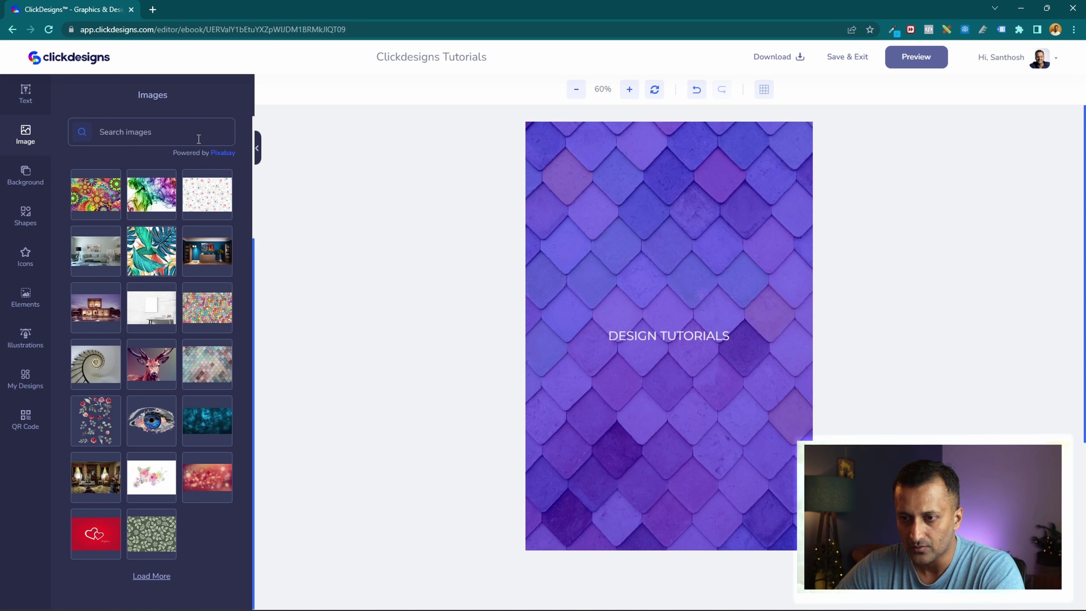
{"action": "scroll", "coordinate": [85, 214], "scroll_direction": "up", "scroll_amount": 4}
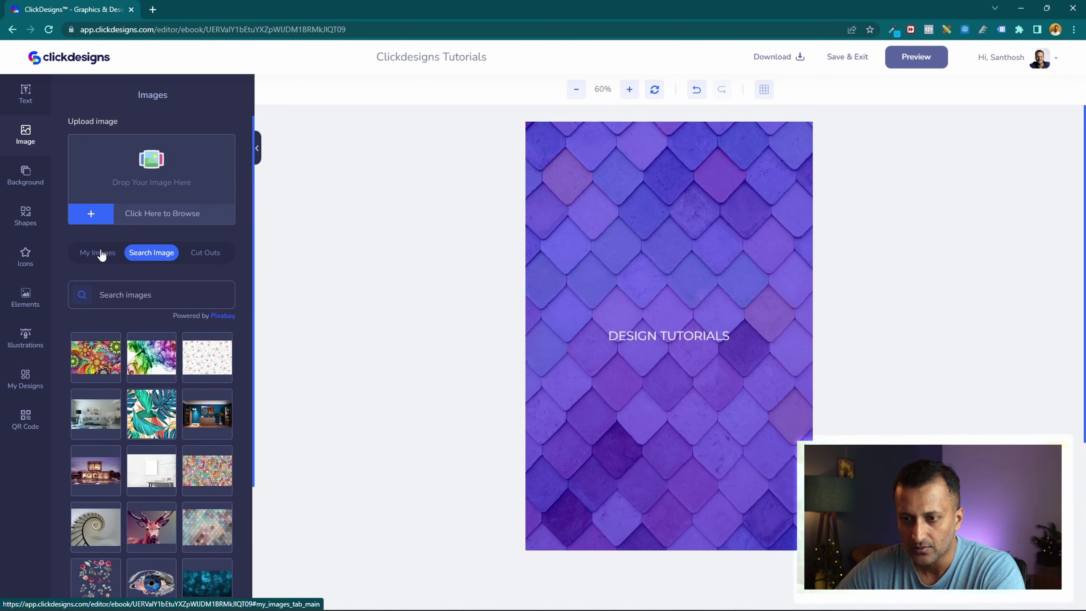
{"action": "left_click", "coordinate": [98, 253]}
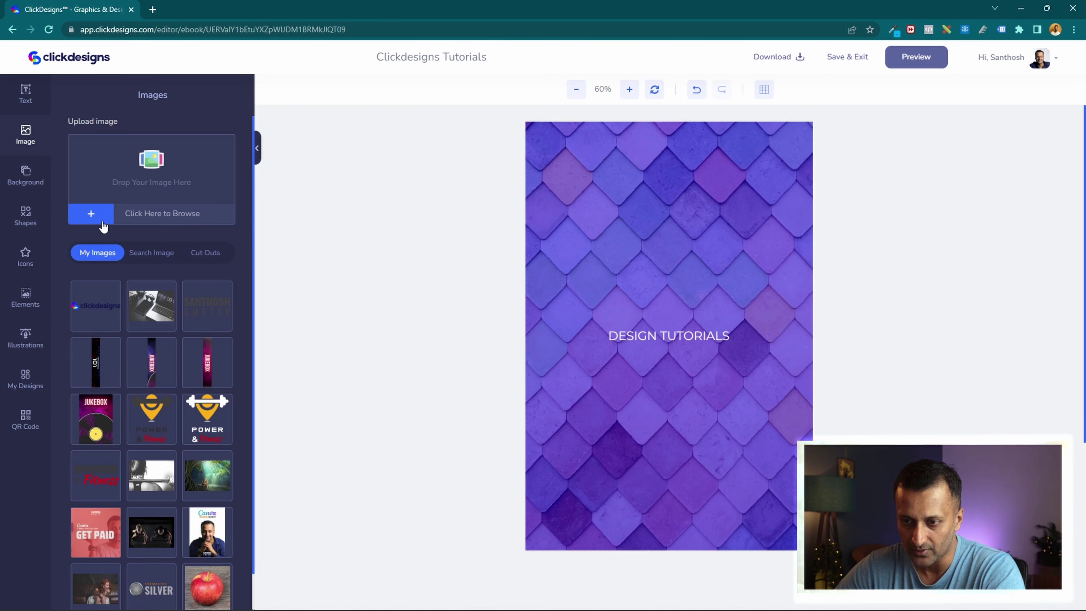
- Upload the white name logo from the All Images folder to the own images
{"action": "left_click", "coordinate": [92, 210]}
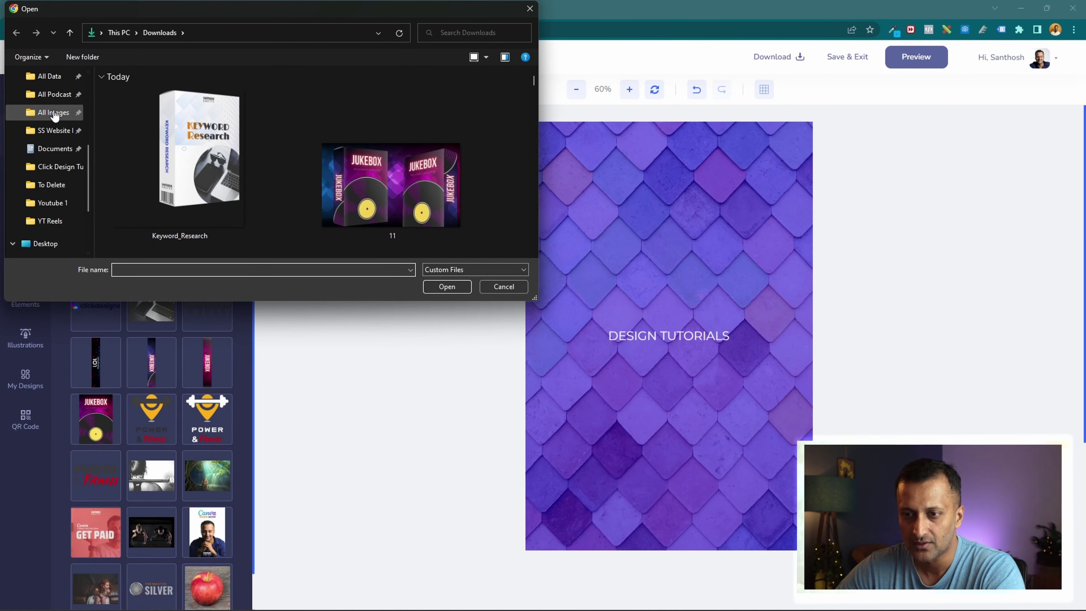
{"action": "left_click", "coordinate": [55, 113]}
{"action": "scroll", "coordinate": [319, 131], "scroll_direction": "down", "scroll_amount": 15}
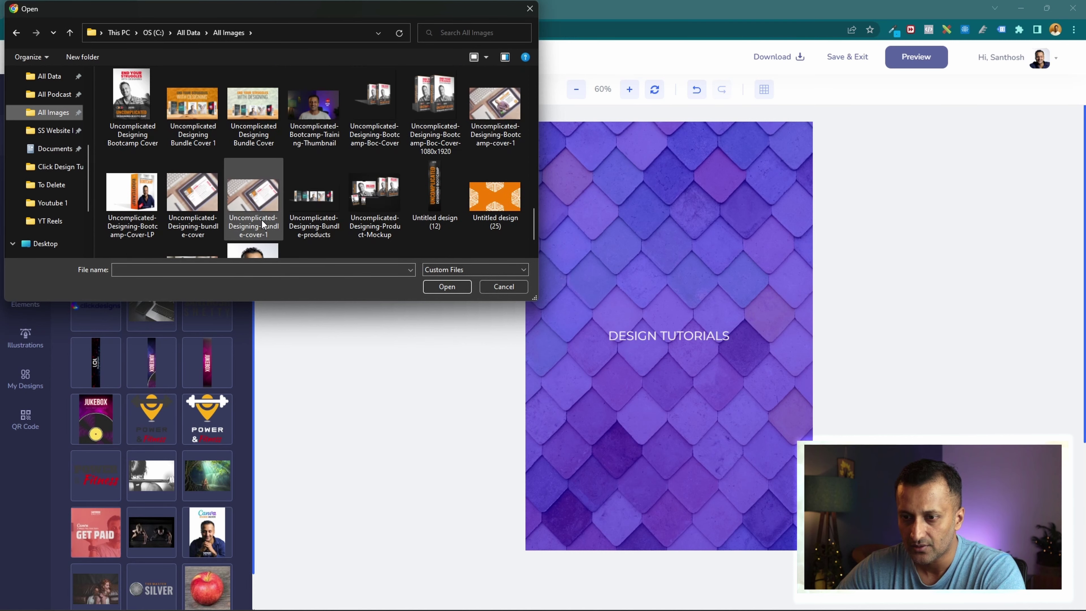
{"action": "scroll", "coordinate": [263, 219], "scroll_direction": "up", "scroll_amount": 10}
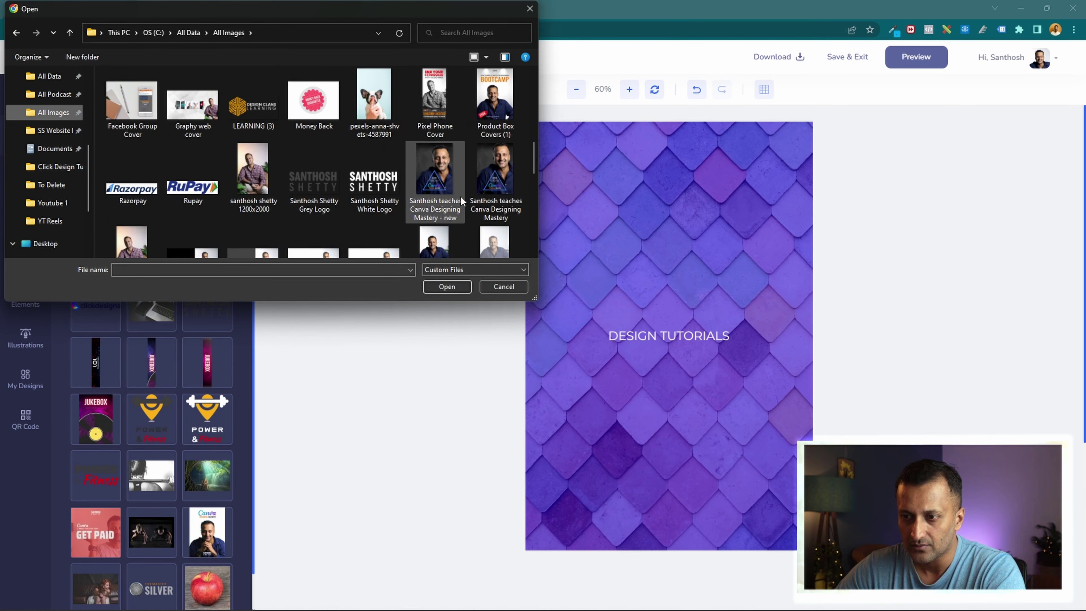
{"action": "left_click", "coordinate": [385, 171]}
{"action": "left_click", "coordinate": [451, 289]}
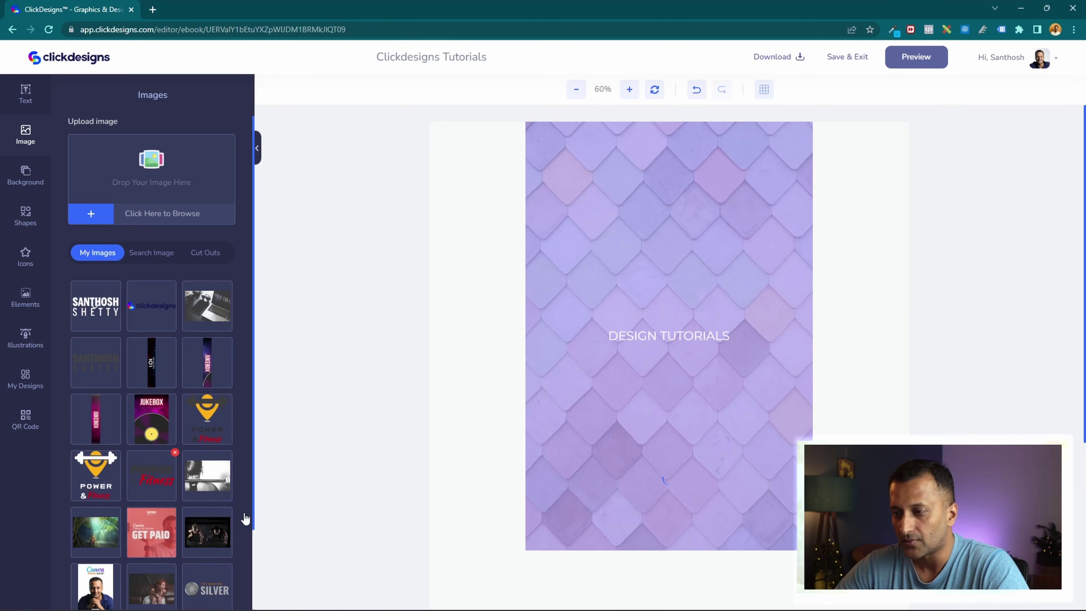
- Shrink the white logo on the cover to about a quarter of the cover's width and centre it near the upper edge
{"action": "left_click_drag", "start_coordinate": [685, 311], "coordinate": [684, 163]}
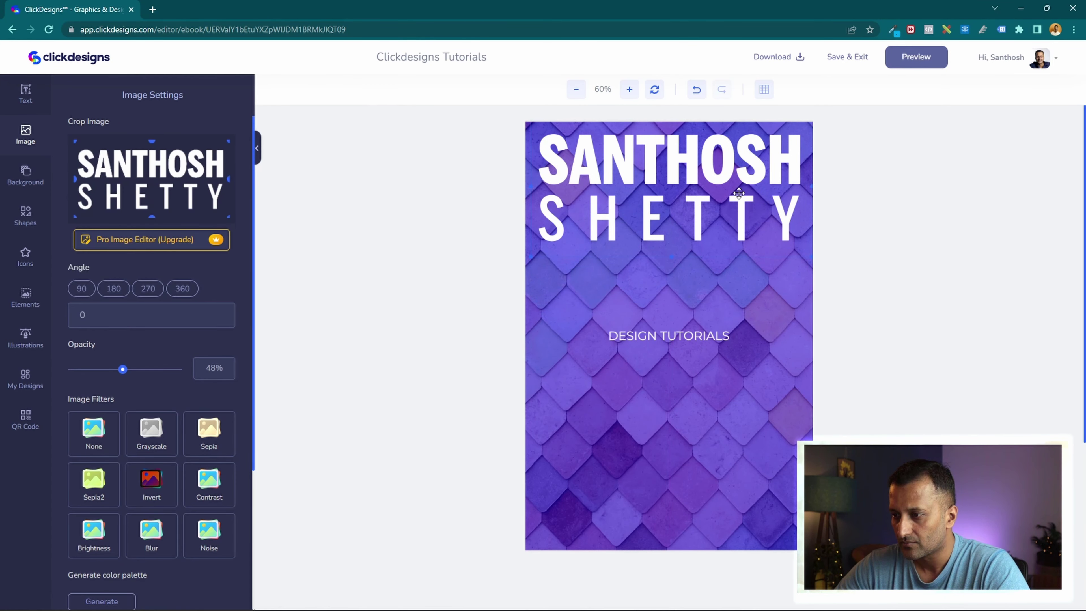
{"action": "left_click_drag", "start_coordinate": [695, 202], "coordinate": [673, 221]}
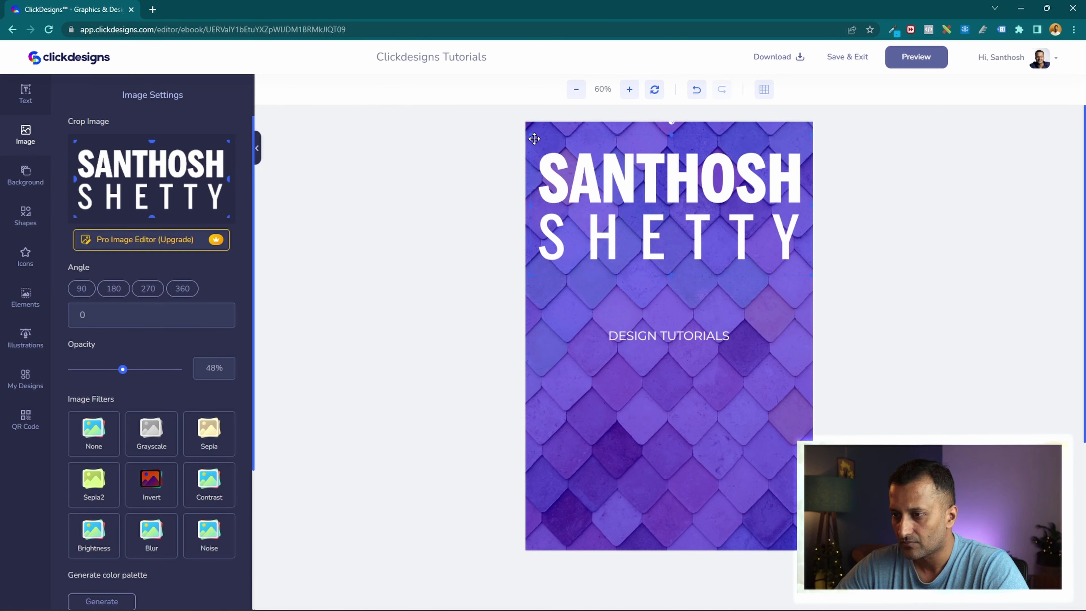
{"action": "left_click_drag", "start_coordinate": [534, 139], "coordinate": [739, 244]}
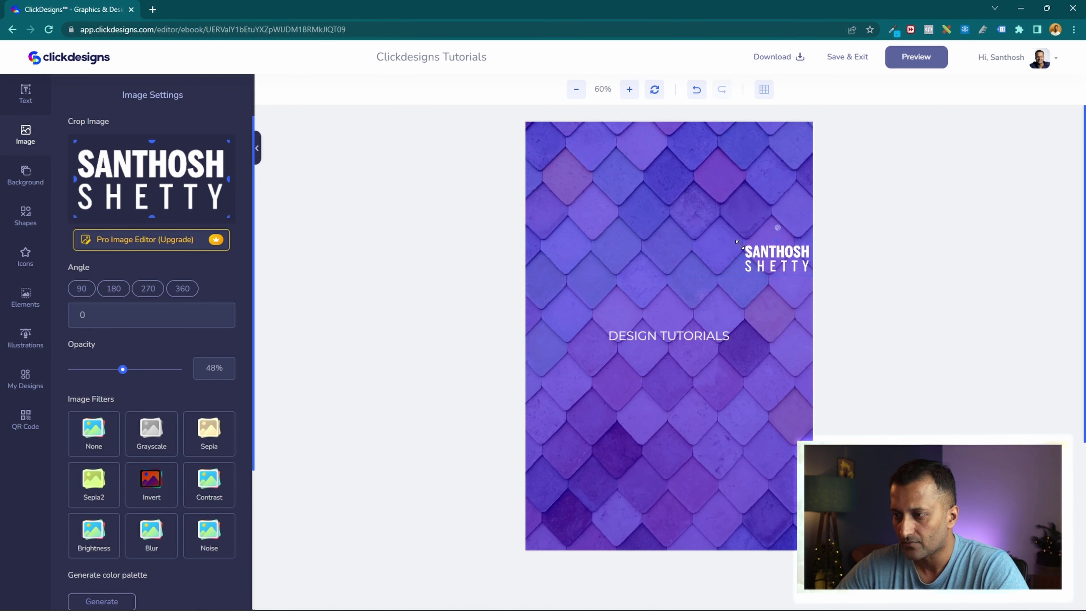
{"action": "left_click_drag", "start_coordinate": [767, 277], "coordinate": [677, 155]}
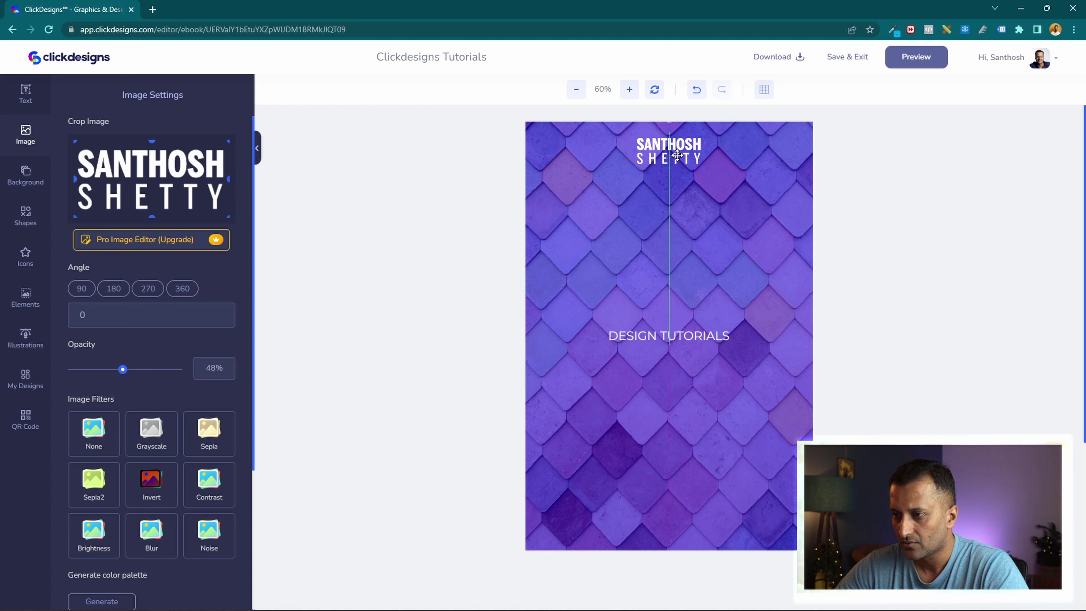
{"action": "left_click", "coordinate": [730, 256]}
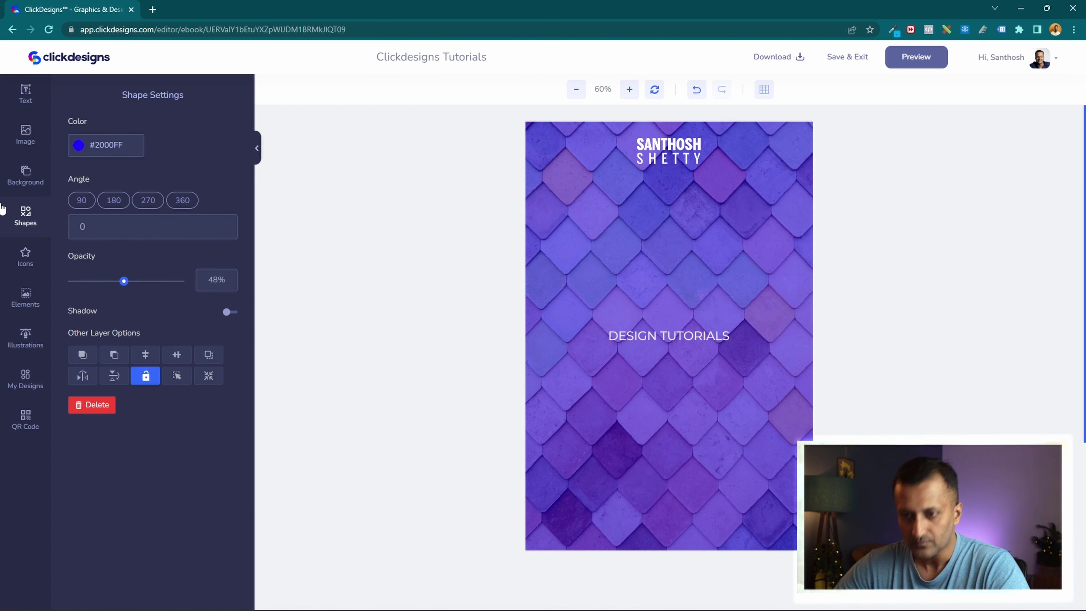
- Add a new text layer above "DESIGN TUTORIALS" and replace its placeholder with "CLICKDESIGNS"
{"action": "left_click", "coordinate": [26, 134]}
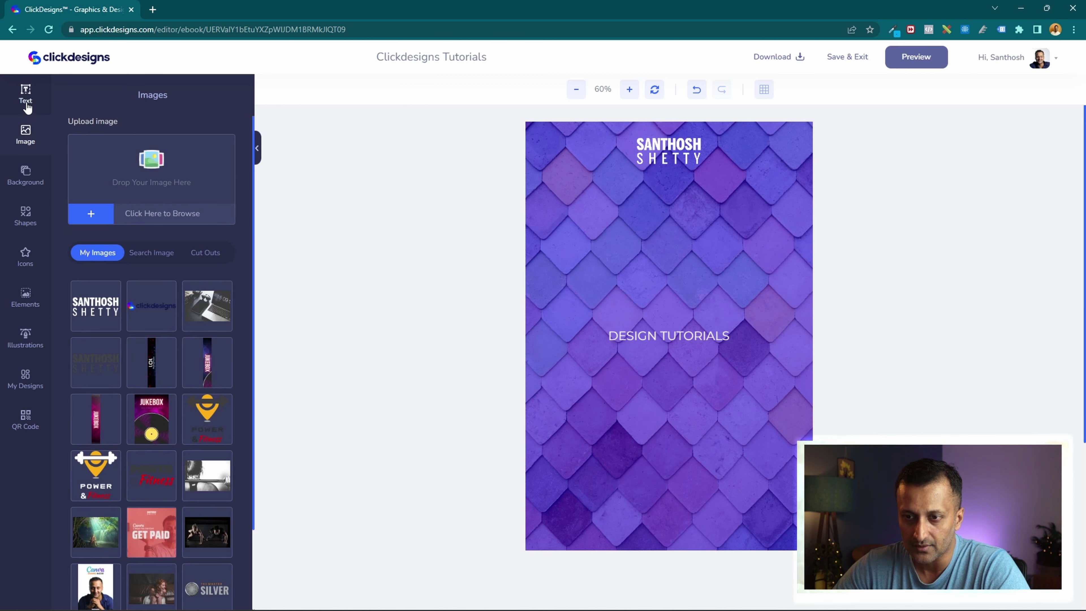
{"action": "left_click", "coordinate": [25, 94]}
{"action": "left_click", "coordinate": [154, 130]}
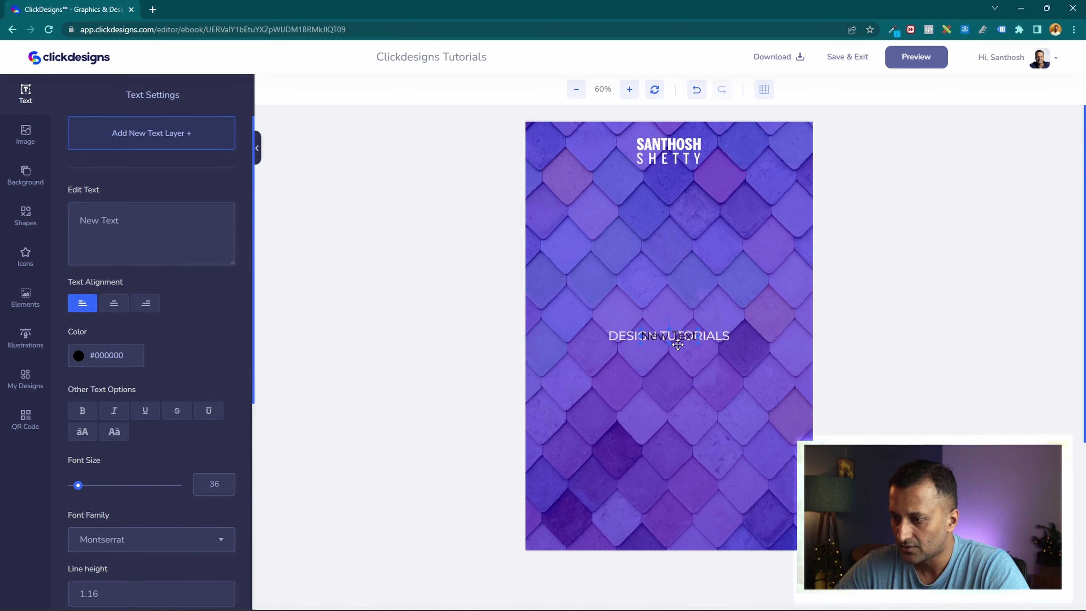
{"action": "left_click_drag", "start_coordinate": [678, 344], "coordinate": [679, 301]}
{"action": "triple_click", "coordinate": [117, 231]}
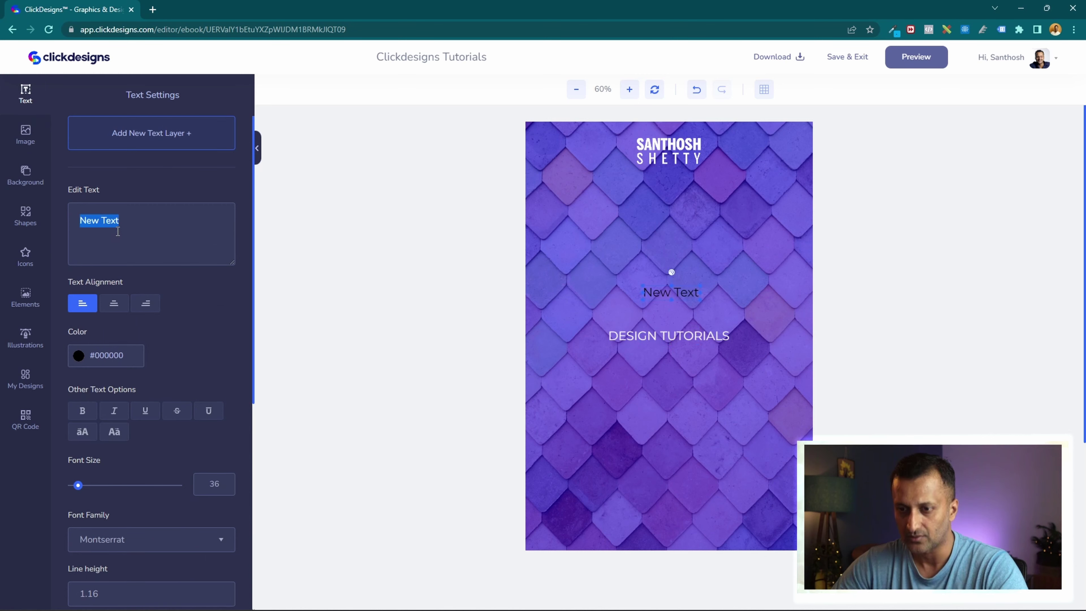
{"action": "type", "text": "CLICKDESIGNS"}
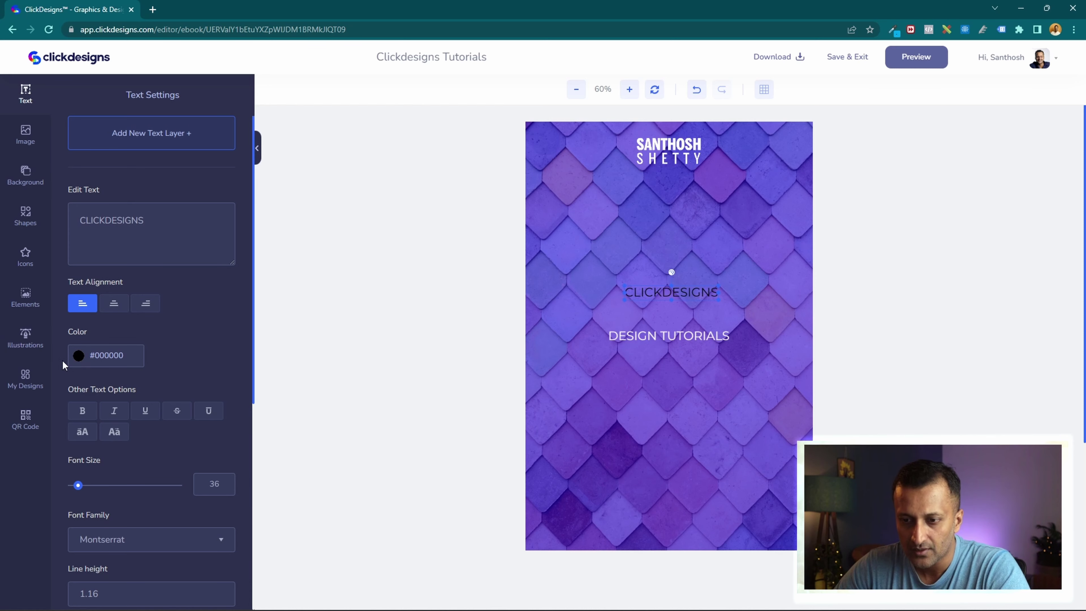
- Set the colour of the "CLICKDESIGNS" text to white (#FFFFFF)
{"action": "left_click", "coordinate": [79, 356]}
{"action": "key", "text": "ctrl+a"}
{"action": "type", "text": "#FFFFFF"}
{"action": "left_click", "coordinate": [184, 315]}
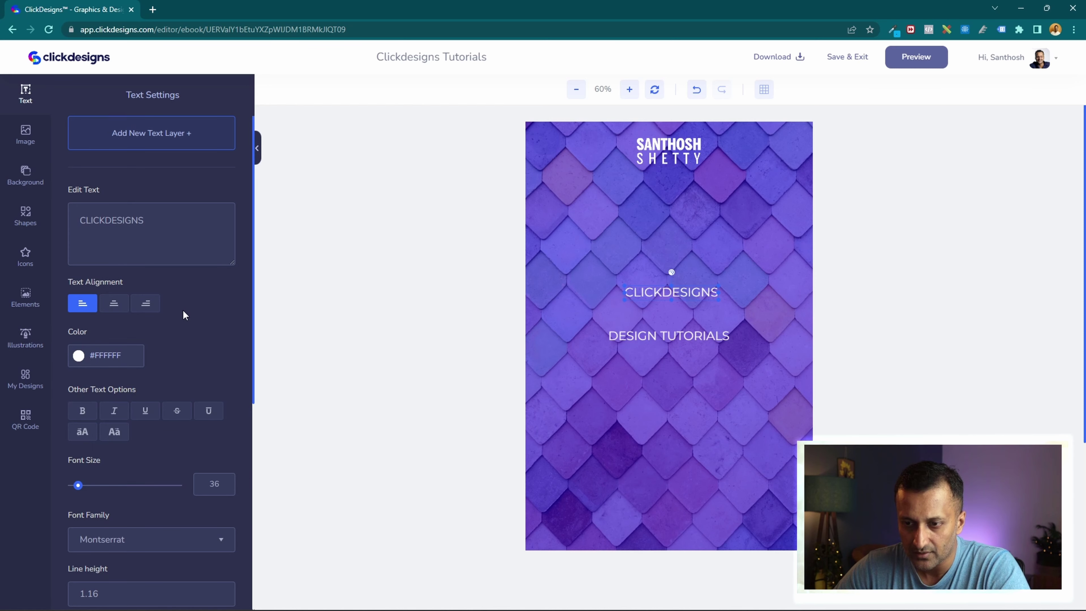
- Preview different fonts on the "CLICKDESIGNS" text and set its font family to Passion One
{"action": "scroll", "coordinate": [211, 419], "scroll_direction": "down", "scroll_amount": 4}
{"action": "left_click", "coordinate": [149, 374]}
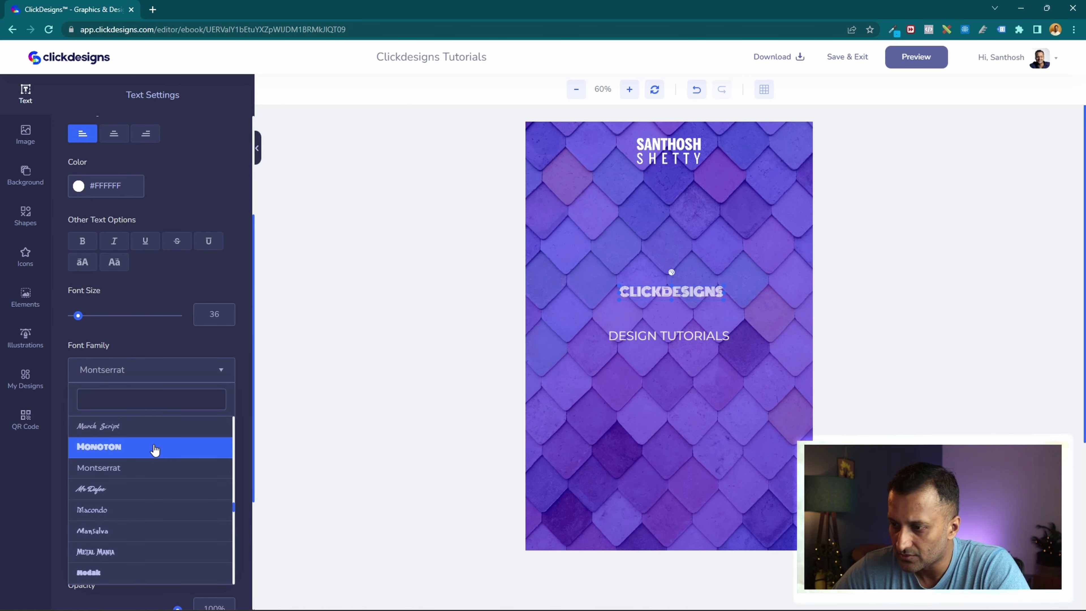
{"action": "scroll", "coordinate": [154, 450], "scroll_direction": "down", "scroll_amount": 3}
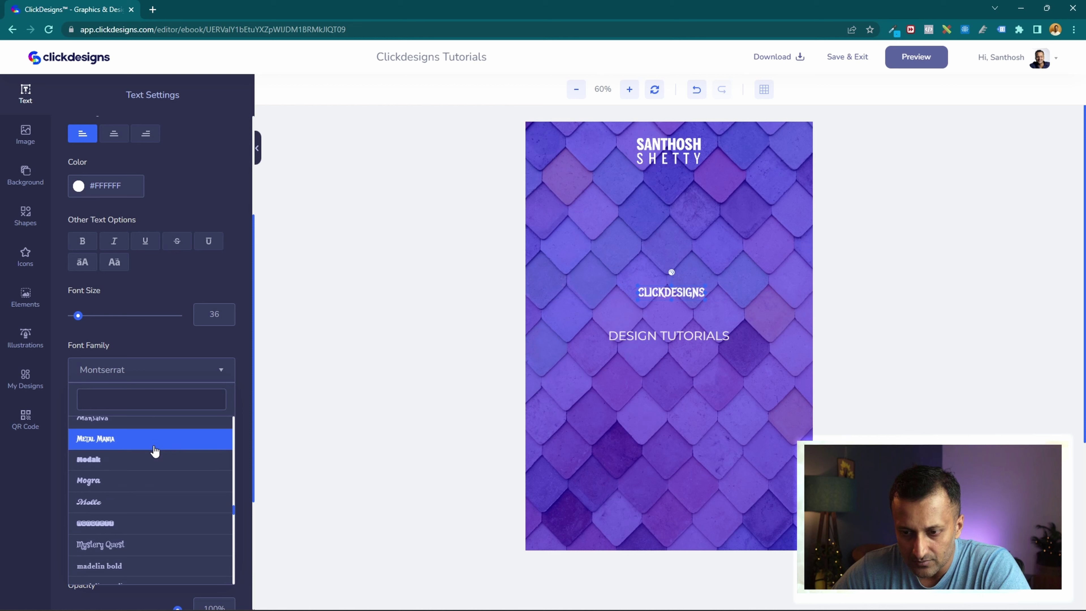
{"action": "scroll", "coordinate": [154, 454], "scroll_direction": "down", "scroll_amount": 5}
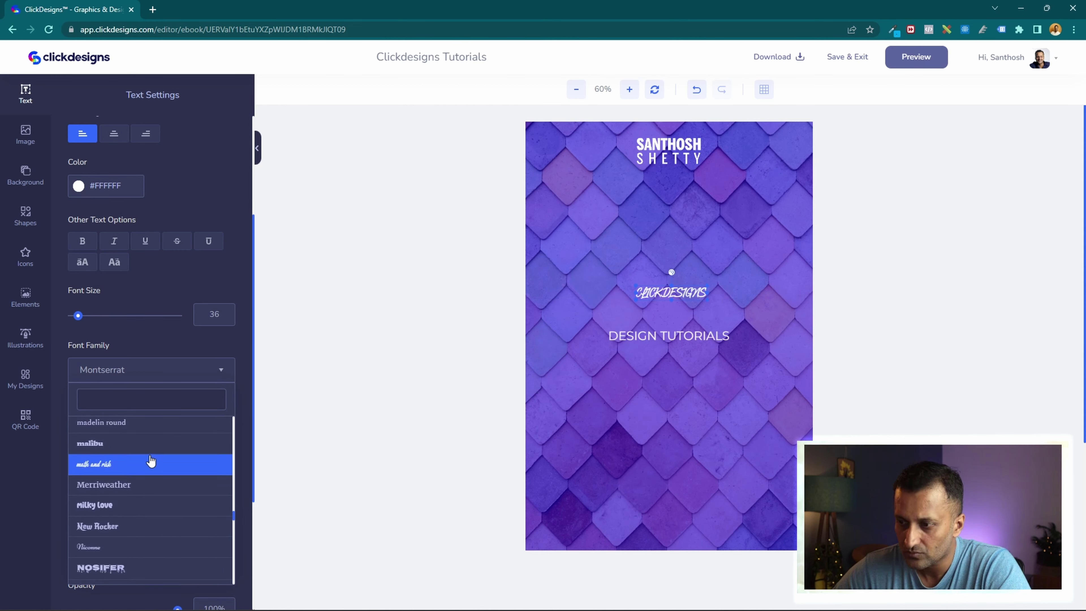
{"action": "scroll", "coordinate": [153, 448], "scroll_direction": "down", "scroll_amount": 2}
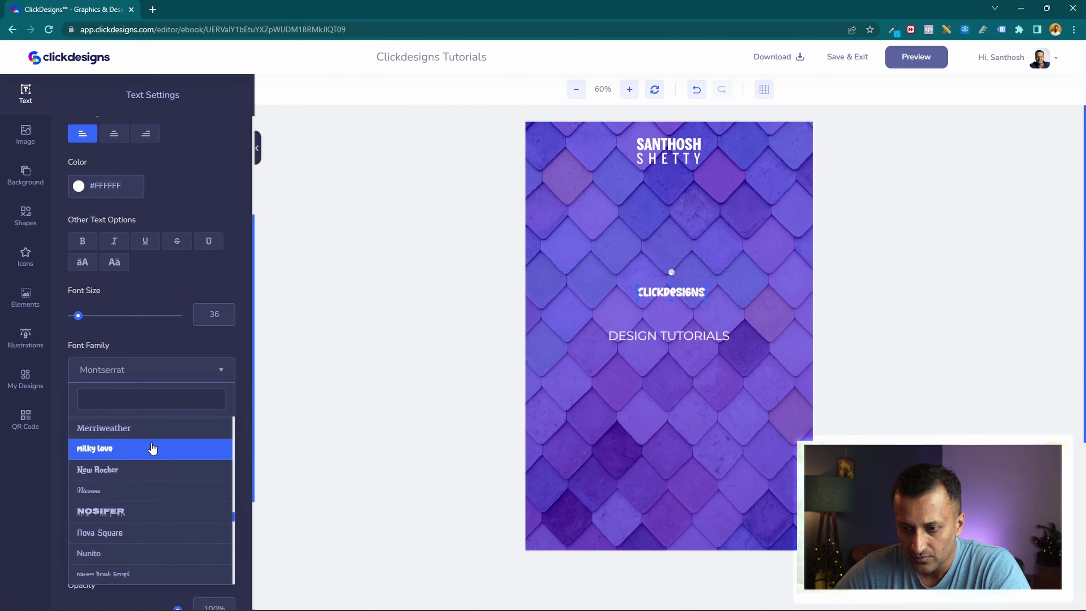
{"action": "scroll", "coordinate": [152, 448], "scroll_direction": "down", "scroll_amount": 2}
{"action": "scroll", "coordinate": [151, 449], "scroll_direction": "down", "scroll_amount": 2}
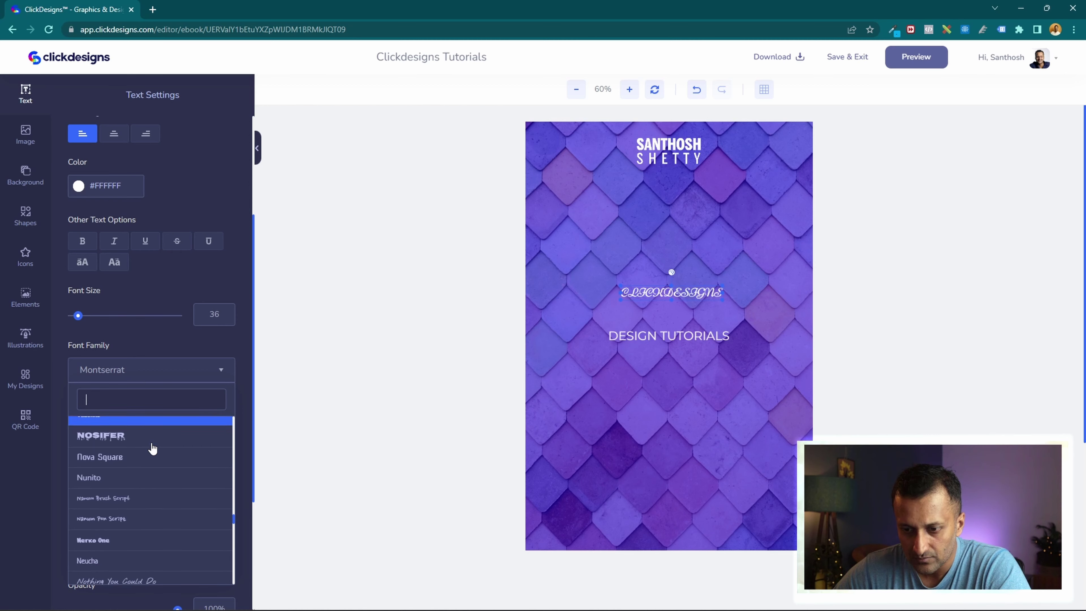
{"action": "scroll", "coordinate": [155, 502], "scroll_direction": "down", "scroll_amount": 4}
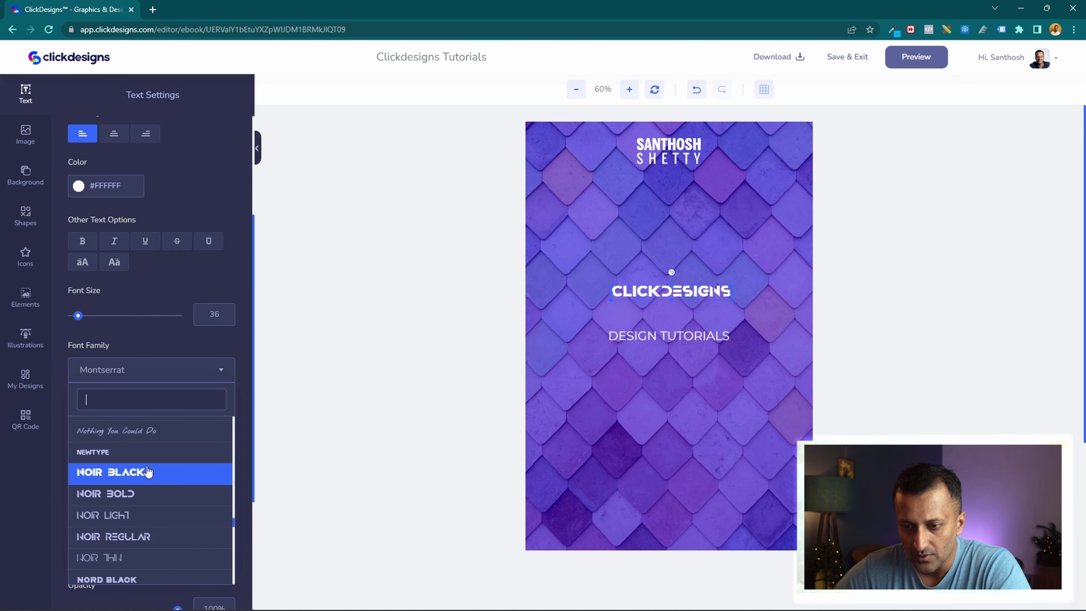
{"action": "scroll", "coordinate": [148, 470], "scroll_direction": "down", "scroll_amount": 4}
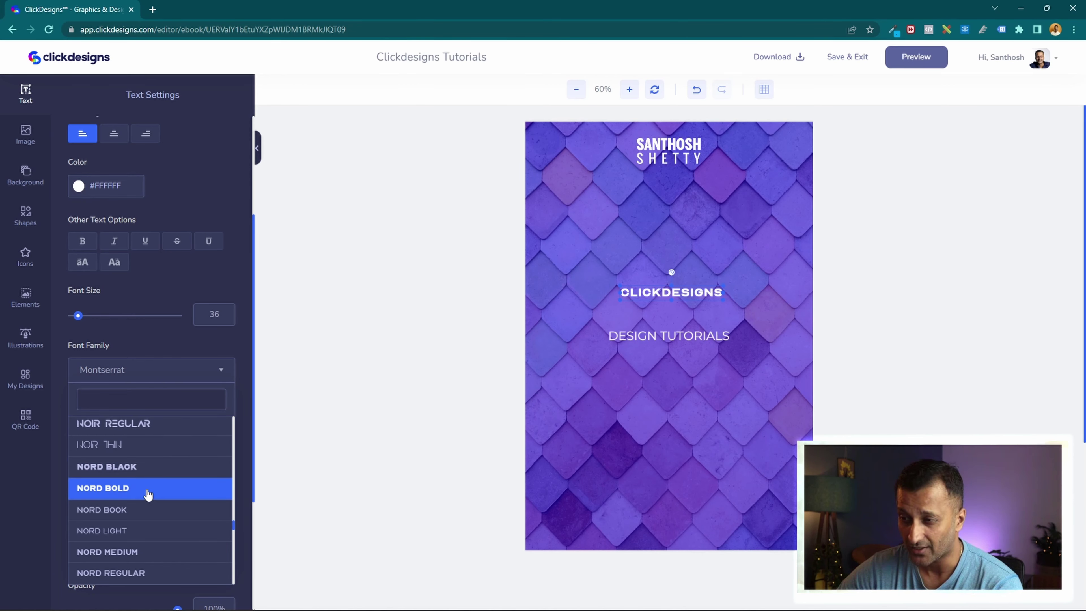
{"action": "scroll", "coordinate": [147, 494], "scroll_direction": "down", "scroll_amount": 2}
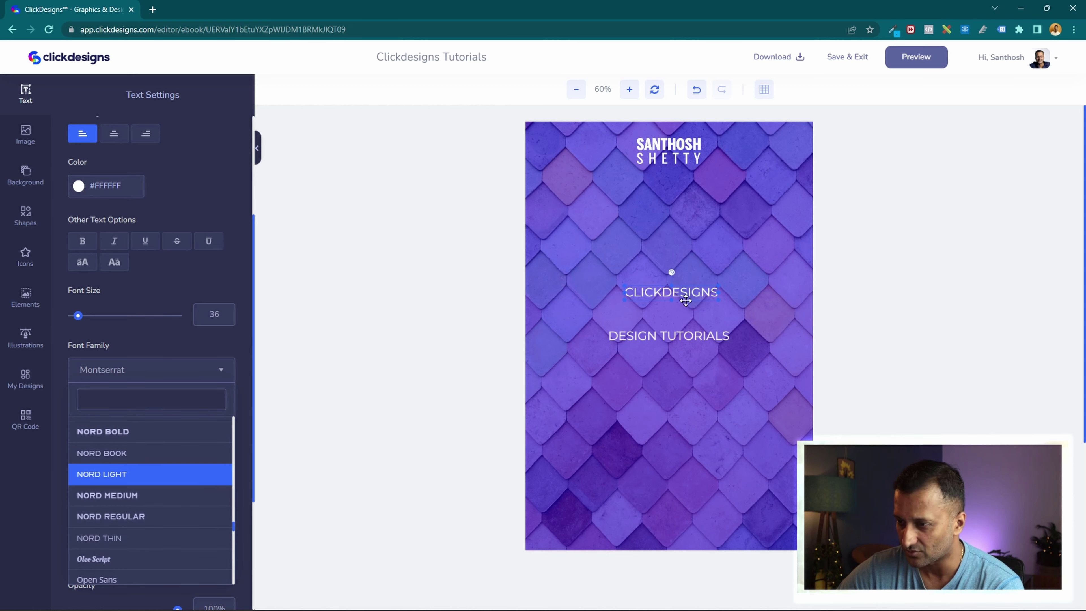
{"action": "scroll", "coordinate": [170, 464], "scroll_direction": "down", "scroll_amount": 6}
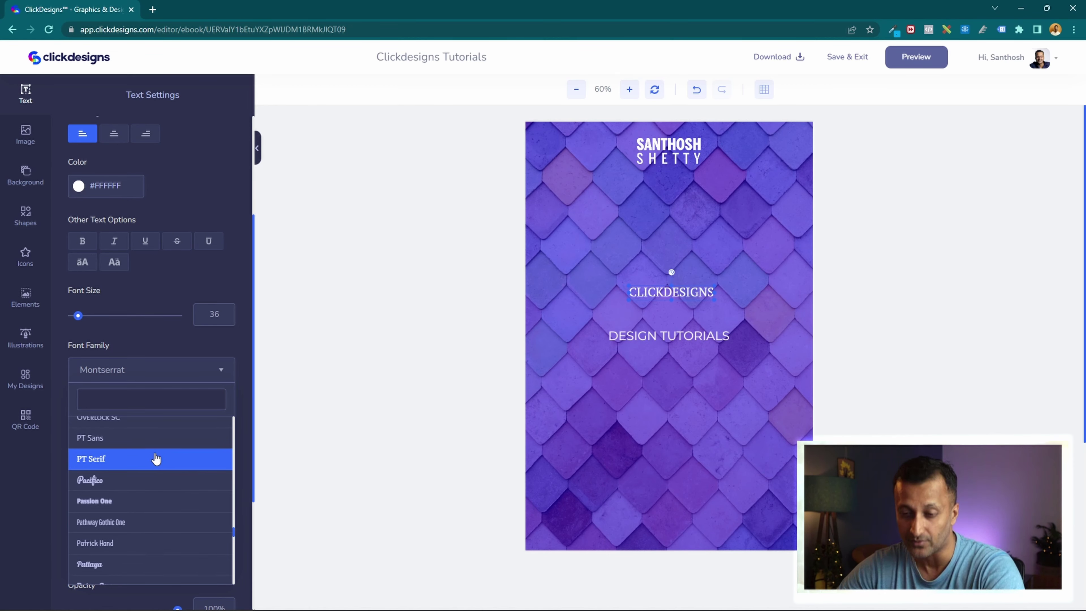
{"action": "left_click", "coordinate": [135, 507]}
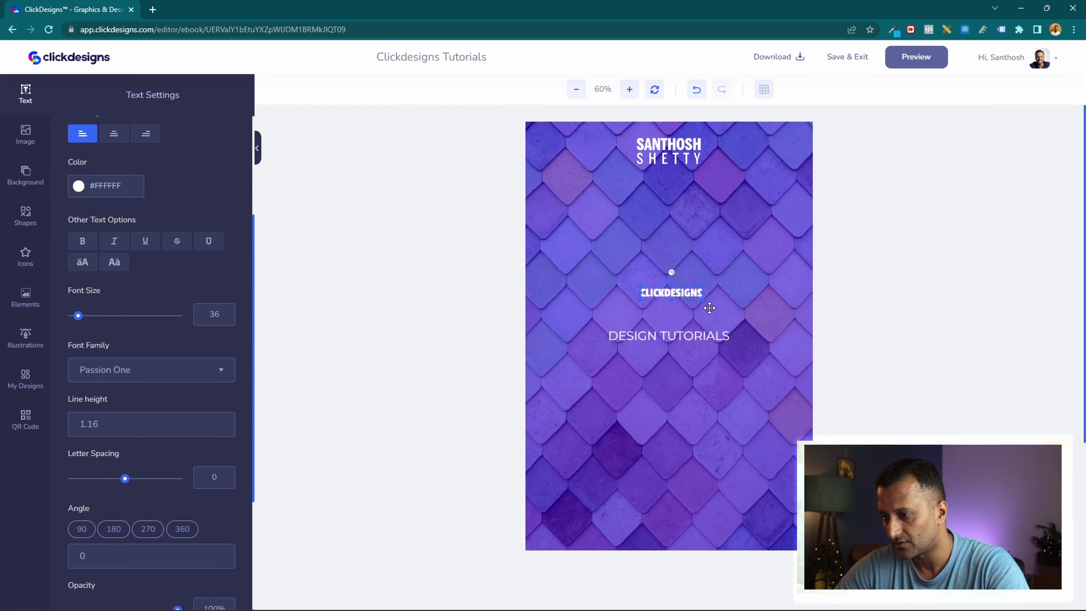
- Enlarge "CLICKDESIGNS" to font size 131, enlarge "DESIGN TUTORIALS" to a slightly narrower width, and stack the two lines closely together
{"action": "left_click_drag", "start_coordinate": [703, 299], "coordinate": [758, 346]}
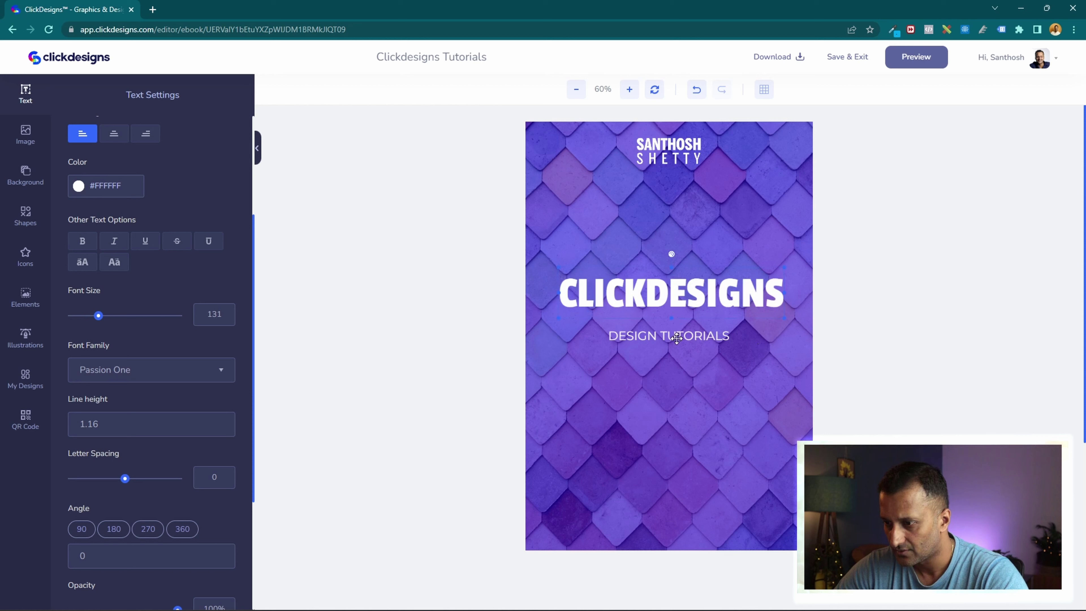
{"action": "left_click_drag", "start_coordinate": [677, 339], "coordinate": [756, 348]}
{"action": "left_click", "coordinate": [694, 296]}
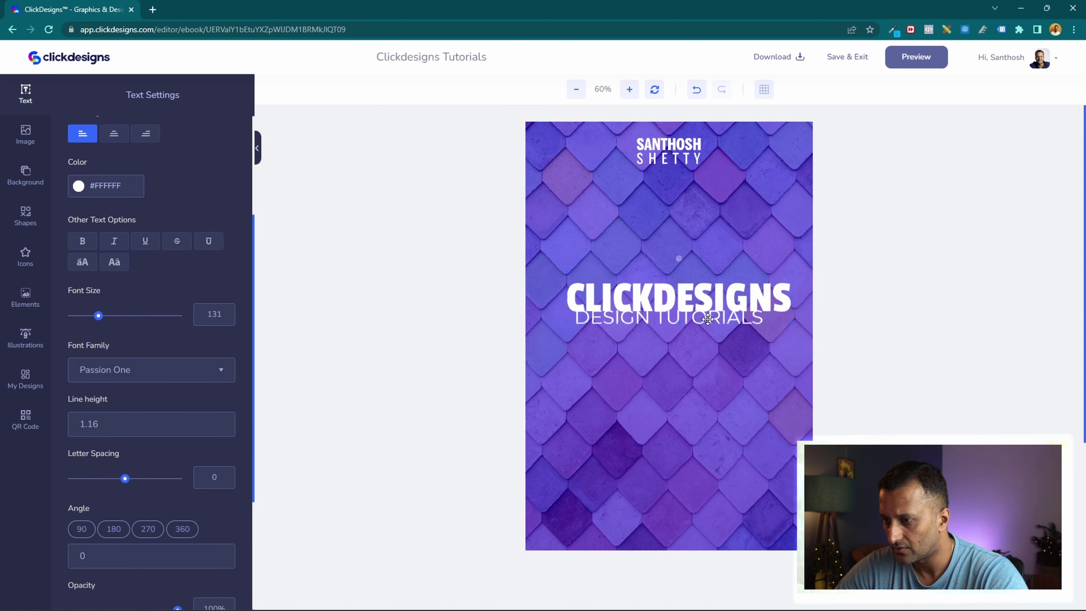
{"action": "left_click", "coordinate": [700, 331]}
{"action": "left_click", "coordinate": [729, 258]}
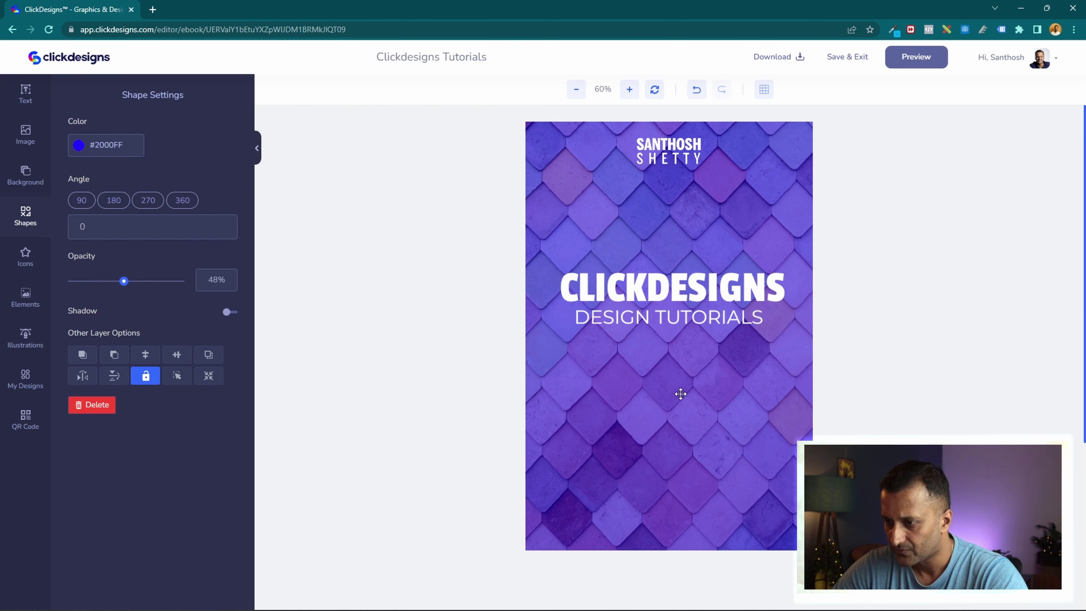
- Centre the "CLICKDESIGNS" text horizontally on the cover
{"action": "left_click", "coordinate": [640, 285]}
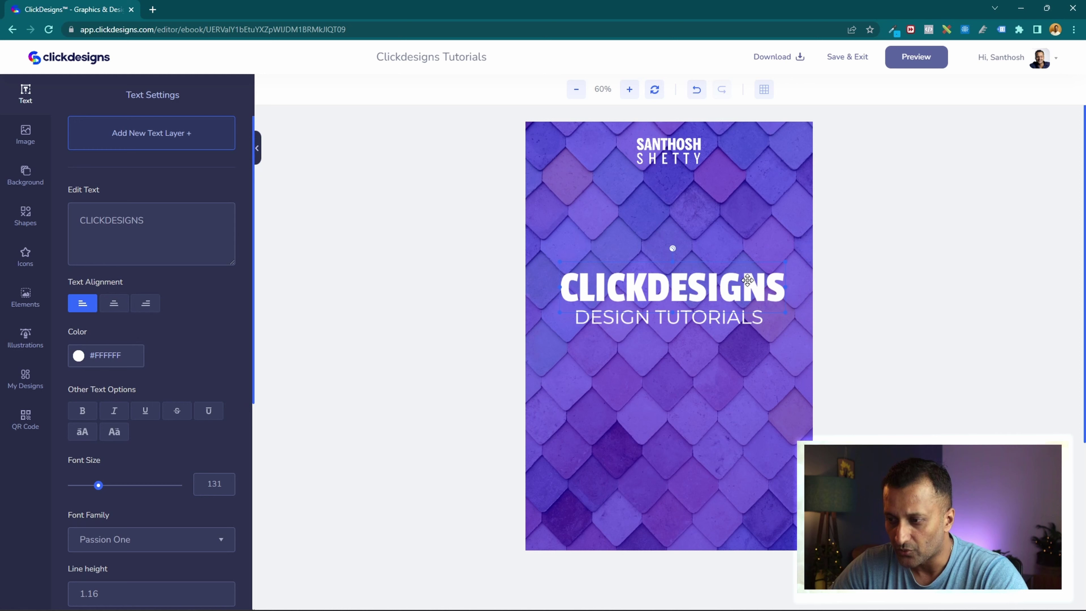
{"action": "left_click", "coordinate": [627, 395]}
{"action": "left_click", "coordinate": [680, 284]}
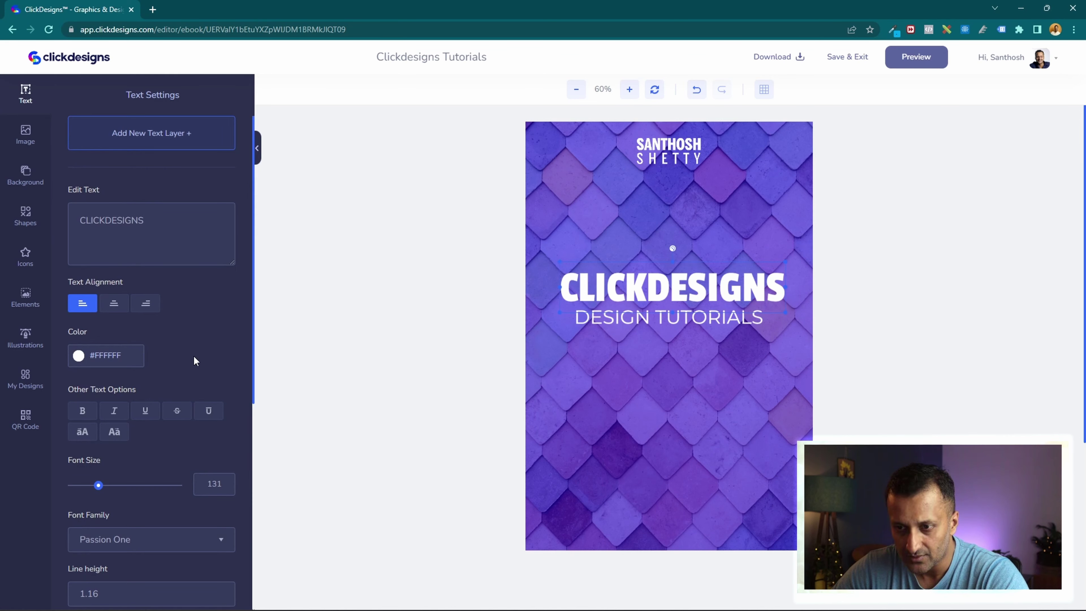
{"action": "scroll", "coordinate": [194, 361], "scroll_direction": "down", "scroll_amount": 8}
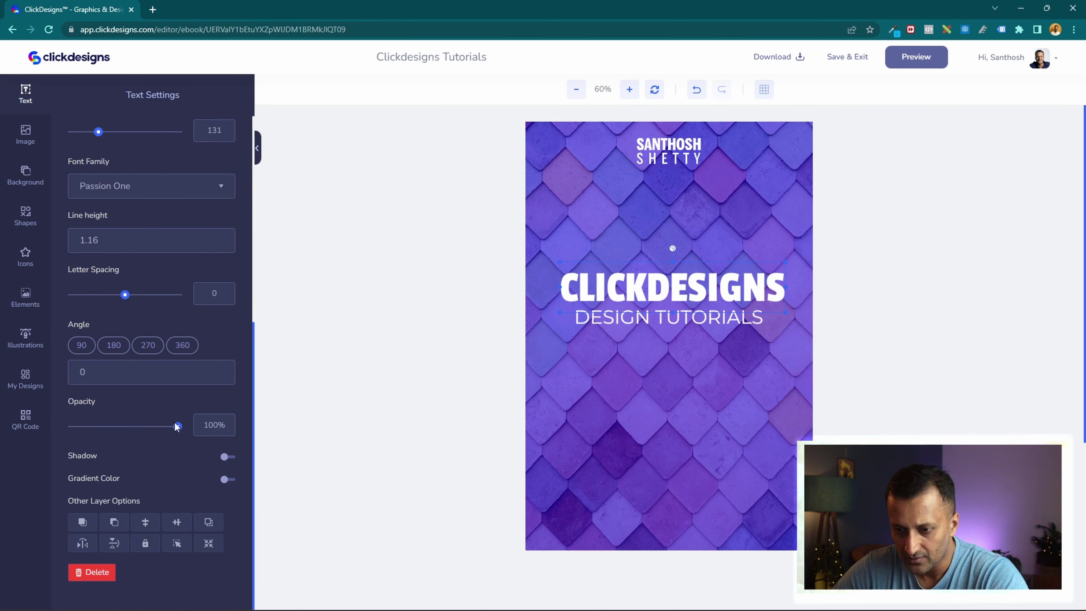
{"action": "left_click", "coordinate": [145, 526]}
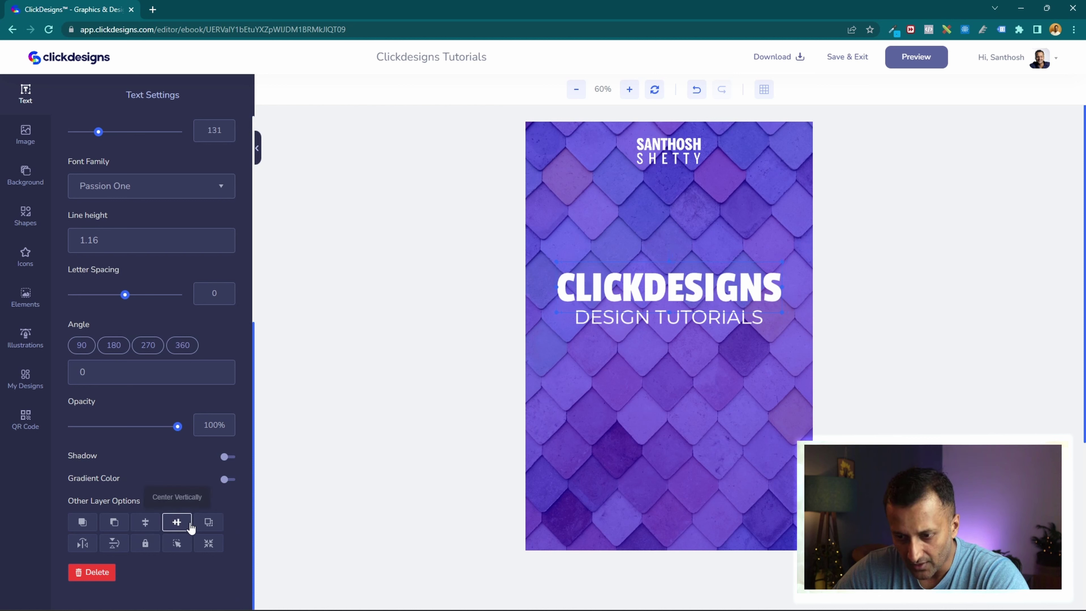
- Centre "CLICKDESIGNS" vertically on the cover and place "DESIGN TUTORIALS" directly beneath it
{"action": "left_click", "coordinate": [177, 522]}
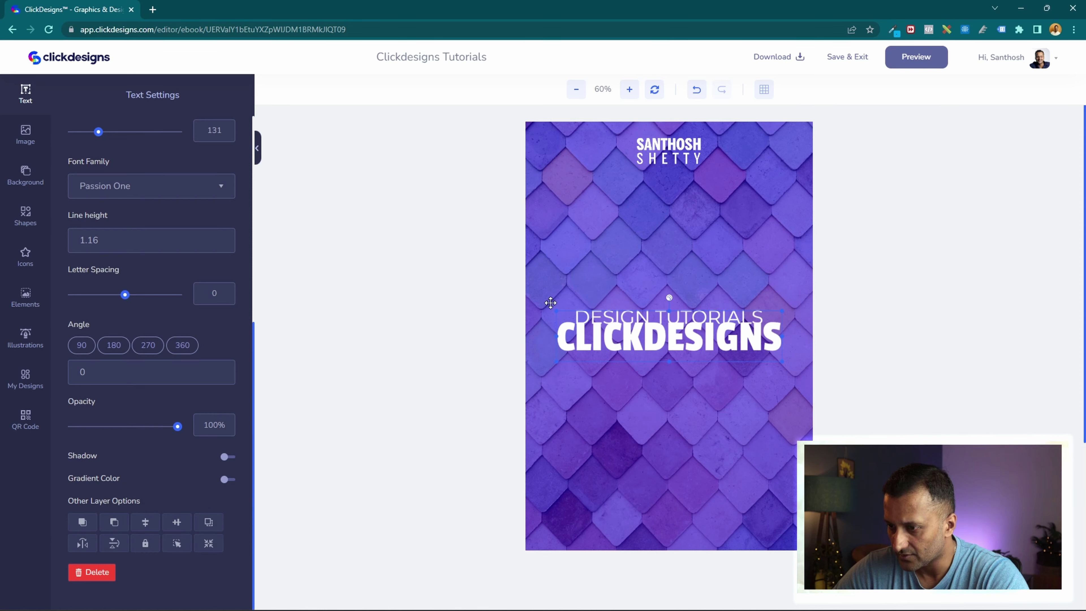
{"action": "left_click", "coordinate": [583, 317]}
{"action": "left_click_drag", "start_coordinate": [650, 316], "coordinate": [650, 440]}
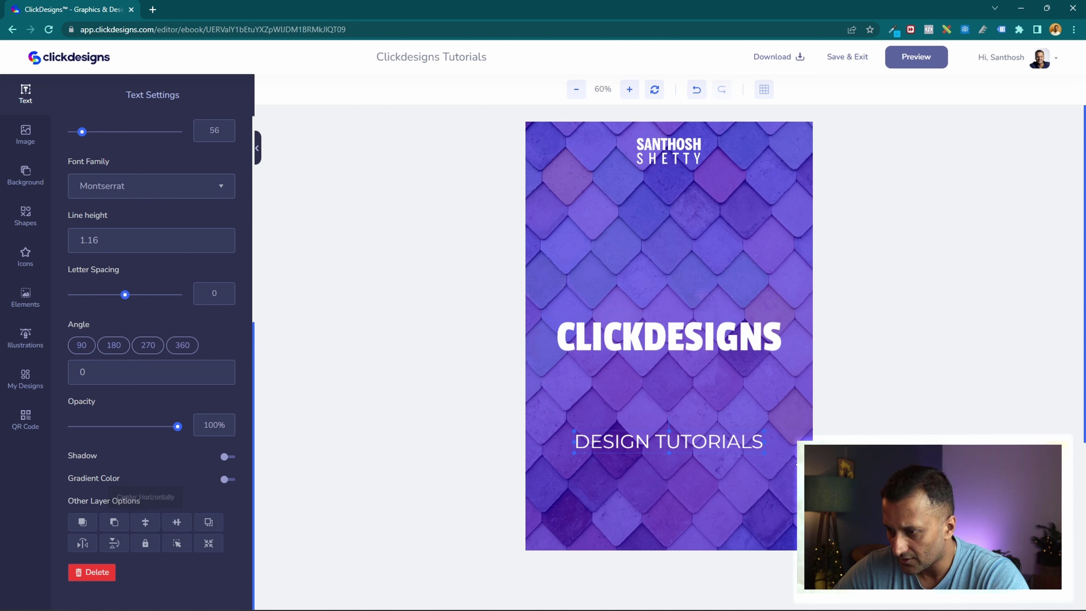
{"action": "left_click_drag", "start_coordinate": [695, 443], "coordinate": [693, 367]}
- Raise the opacity of the blue overlay shape to 67% and shrink the logo above the title slightly
{"action": "left_click", "coordinate": [674, 454]}
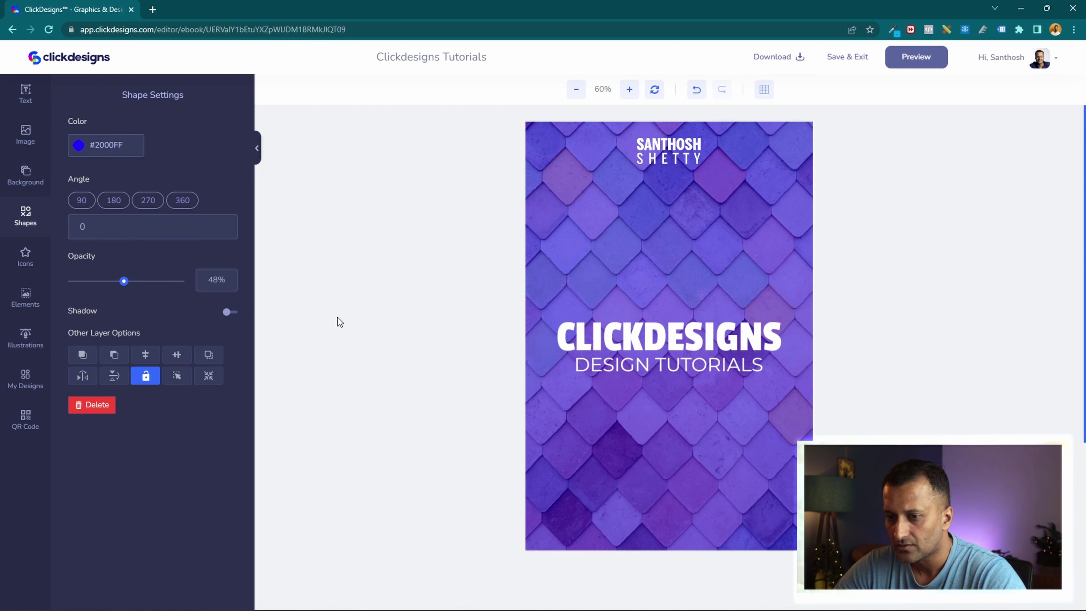
{"action": "left_click_drag", "start_coordinate": [128, 287], "coordinate": [145, 288]}
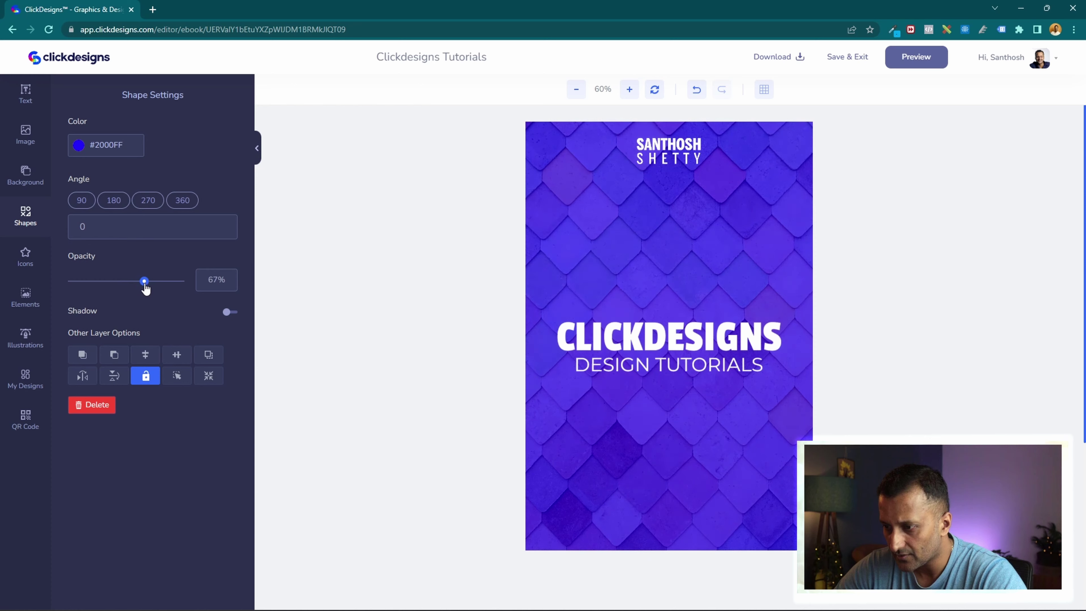
{"action": "left_click", "coordinate": [662, 147]}
{"action": "left_click_drag", "start_coordinate": [705, 169], "coordinate": [702, 166]}
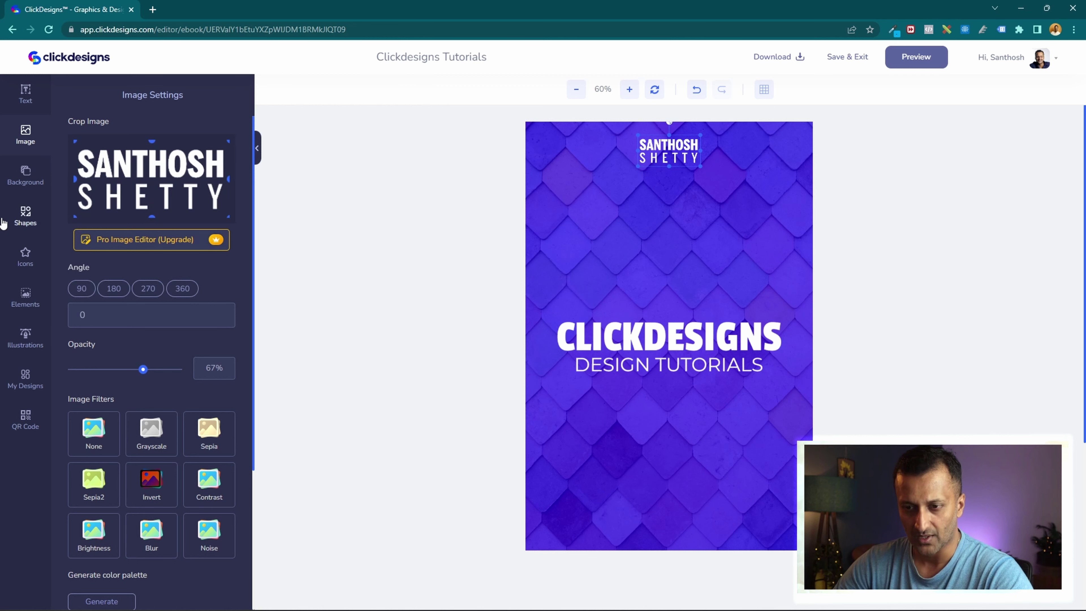
- Add a new text layer containing the author's website address
{"action": "left_click", "coordinate": [29, 103]}
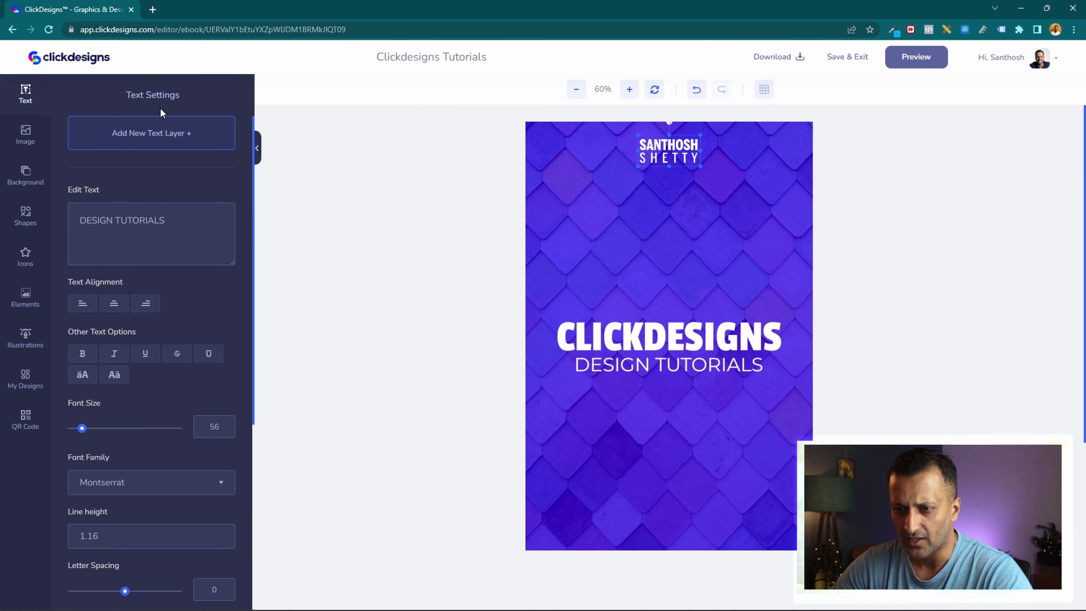
{"action": "left_click", "coordinate": [170, 136]}
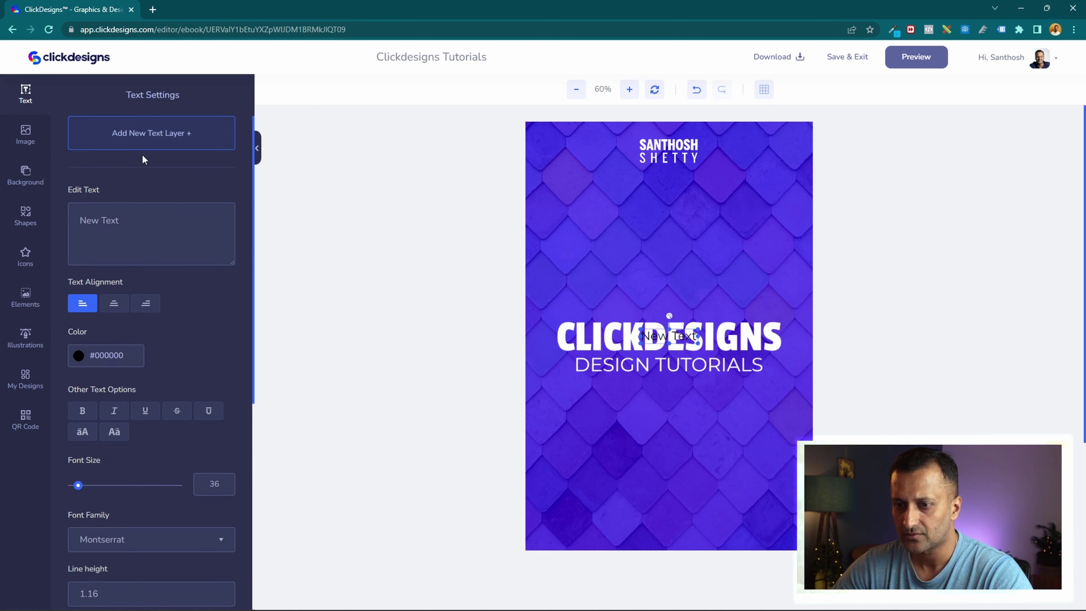
{"action": "triple_click", "coordinate": [104, 222]}
{"action": "key", "text": "Caps_Lock"}
{"action": "type", "text": "w"}
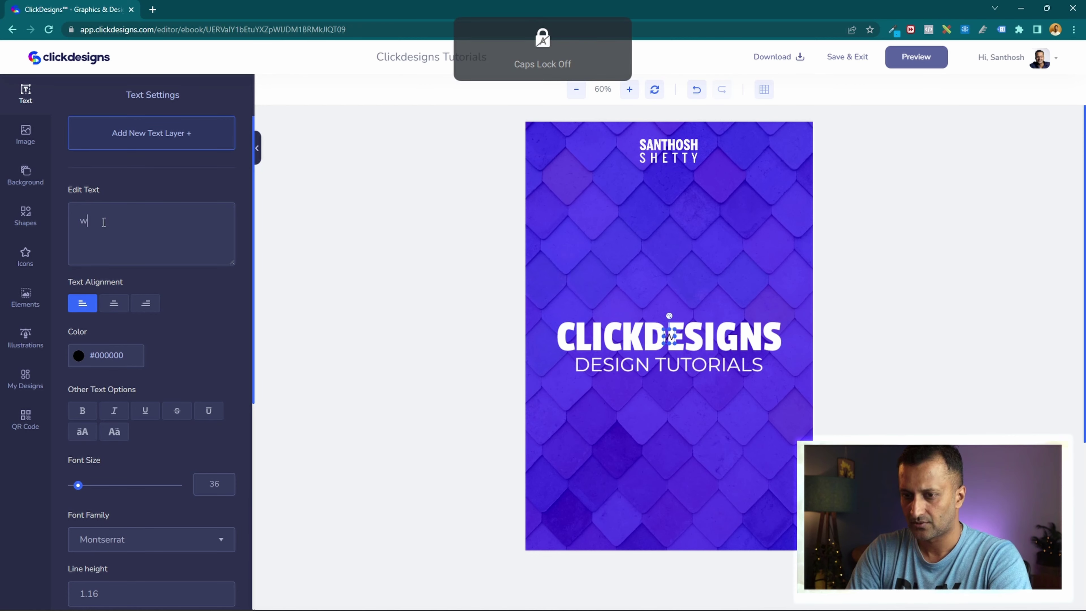
{"action": "type", "text": "ww.santhoshs"}
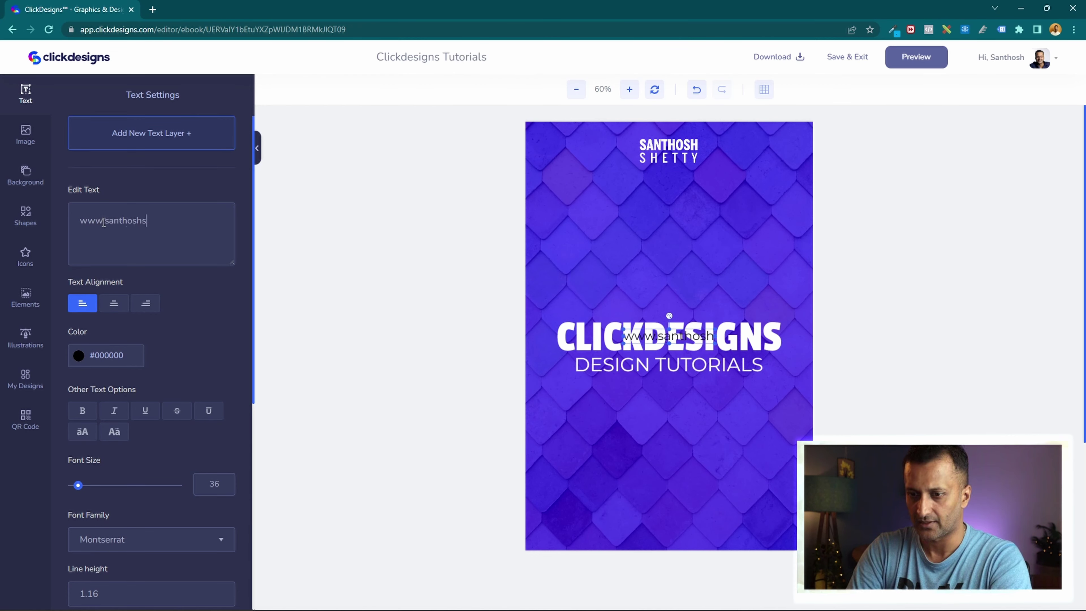
{"action": "type", "text": "hetty.com"}
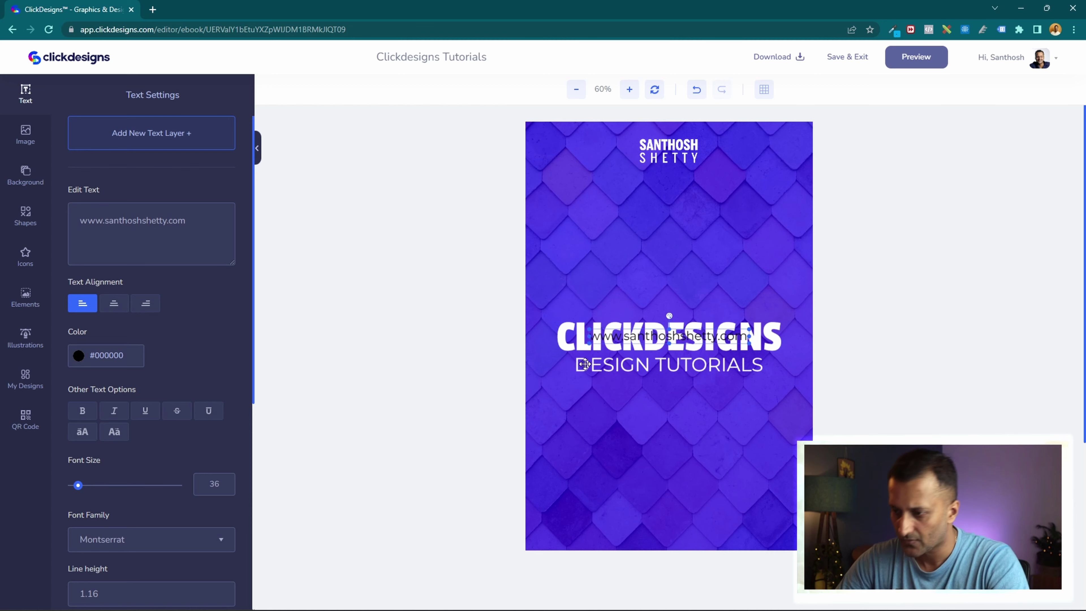
- Set the website address text to white (#FFFFFF) and move it to the bottom centre of the cover
{"action": "left_click", "coordinate": [85, 356]}
{"action": "left_click_drag", "start_coordinate": [81, 371], "coordinate": [110, 369]}
{"action": "left_click_drag", "start_coordinate": [86, 404], "coordinate": [71, 370]}
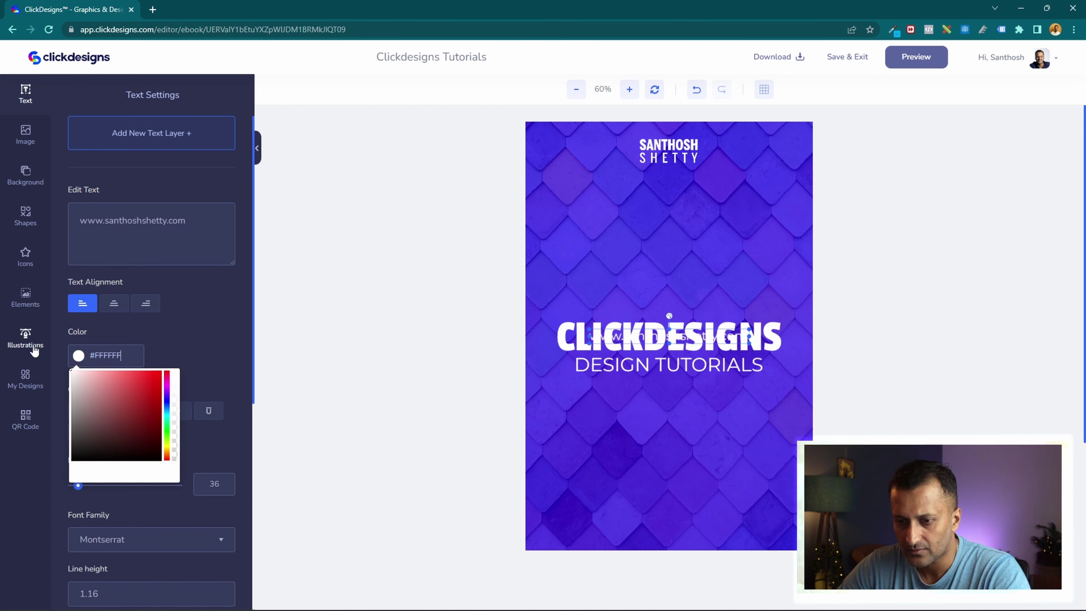
{"action": "left_click_drag", "start_coordinate": [680, 333], "coordinate": [683, 540]}
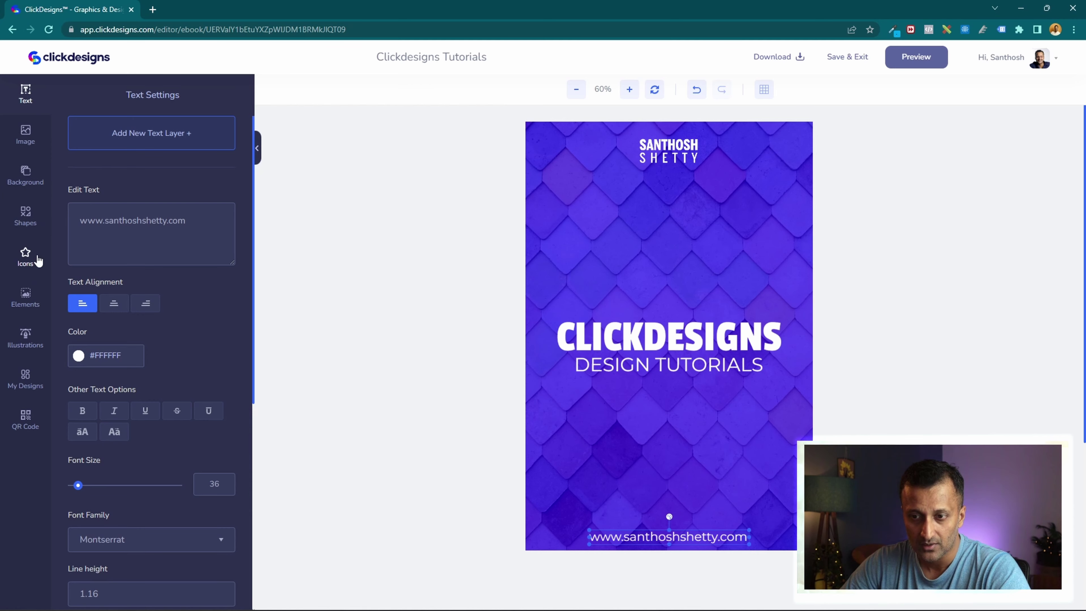
- Search the elements library for "design"
{"action": "left_click", "coordinate": [26, 299]}
{"action": "scroll", "coordinate": [107, 396], "scroll_direction": "down", "scroll_amount": 10}
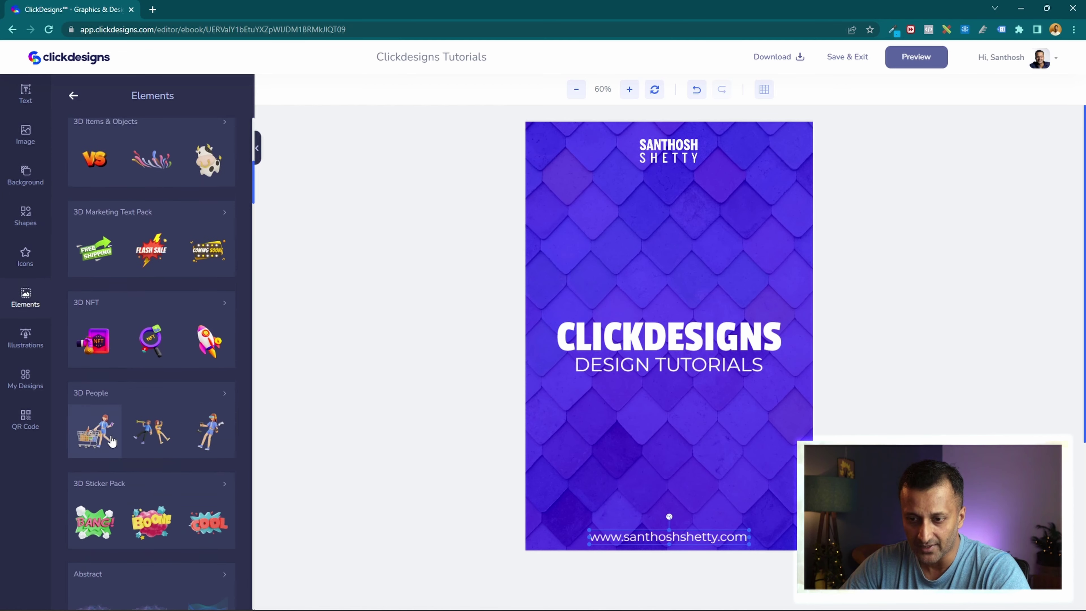
{"action": "scroll", "coordinate": [107, 428], "scroll_direction": "up", "scroll_amount": 10}
{"action": "type", "text": "de"}
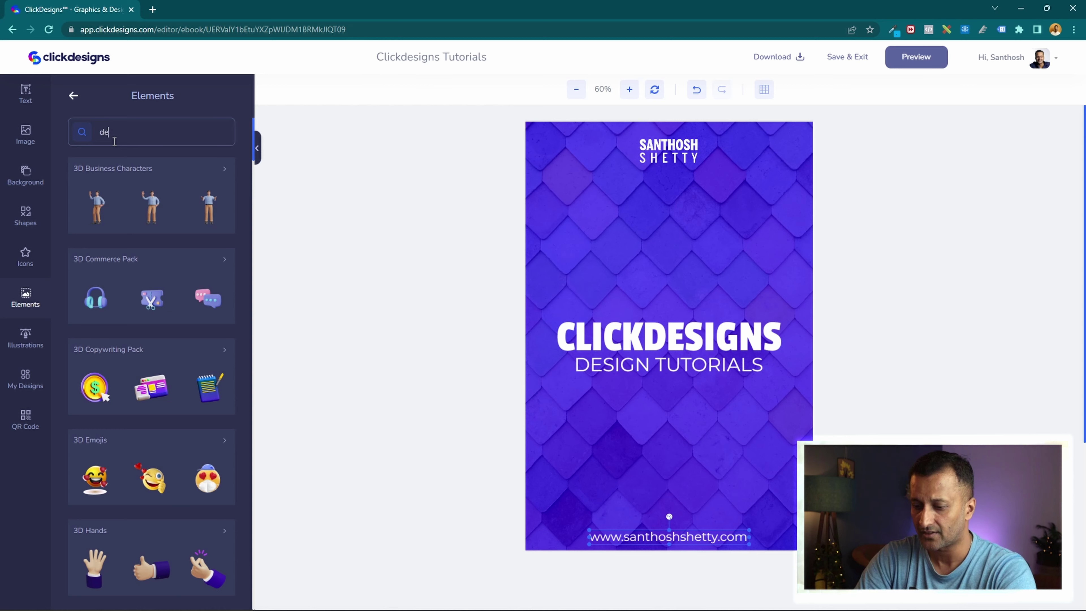
{"action": "key", "text": "Return"}
{"action": "key", "text": "BackSpace"}
{"action": "key", "text": "BackSpace"}
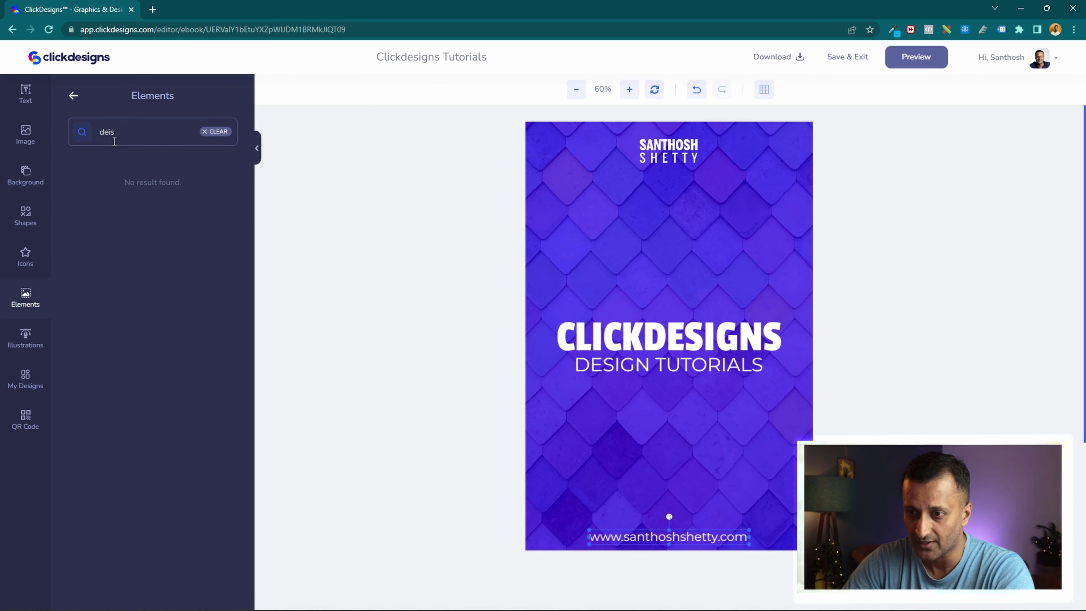
{"action": "key", "text": "Return"}
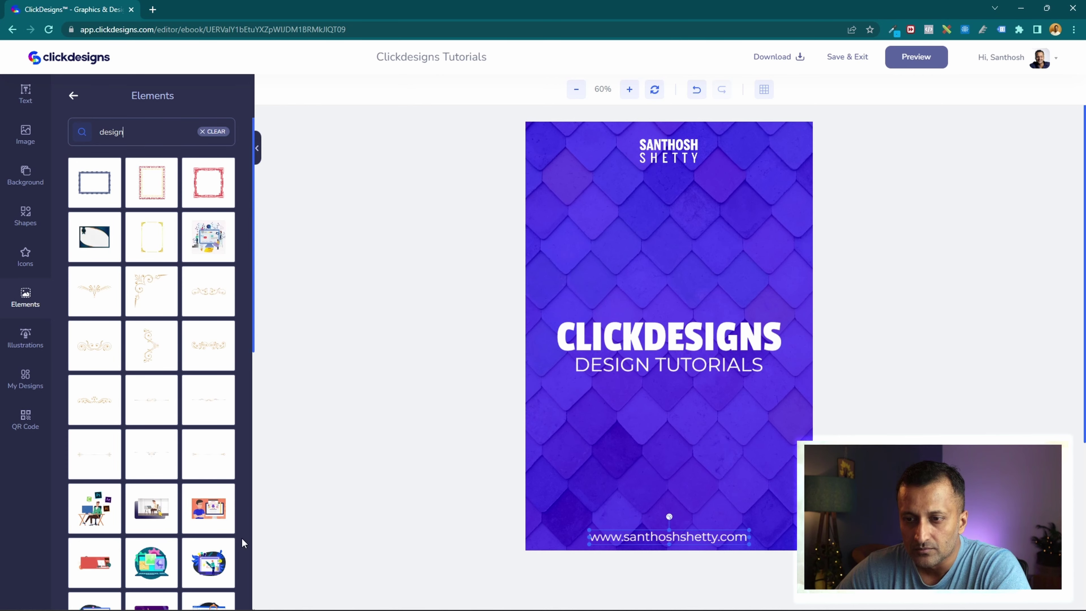
- Insert the illustration of the woman carrying a giant pen, shift it to the cover's right side and scale it down
{"action": "scroll", "coordinate": [205, 239], "scroll_direction": "down", "scroll_amount": 10}
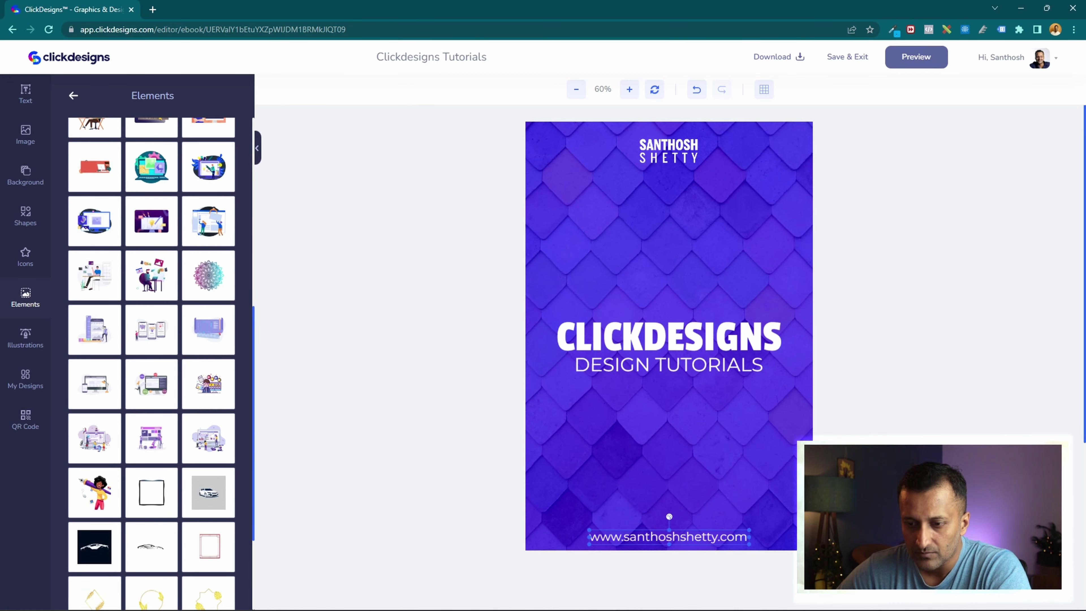
{"action": "scroll", "coordinate": [165, 503], "scroll_direction": "down", "scroll_amount": 5}
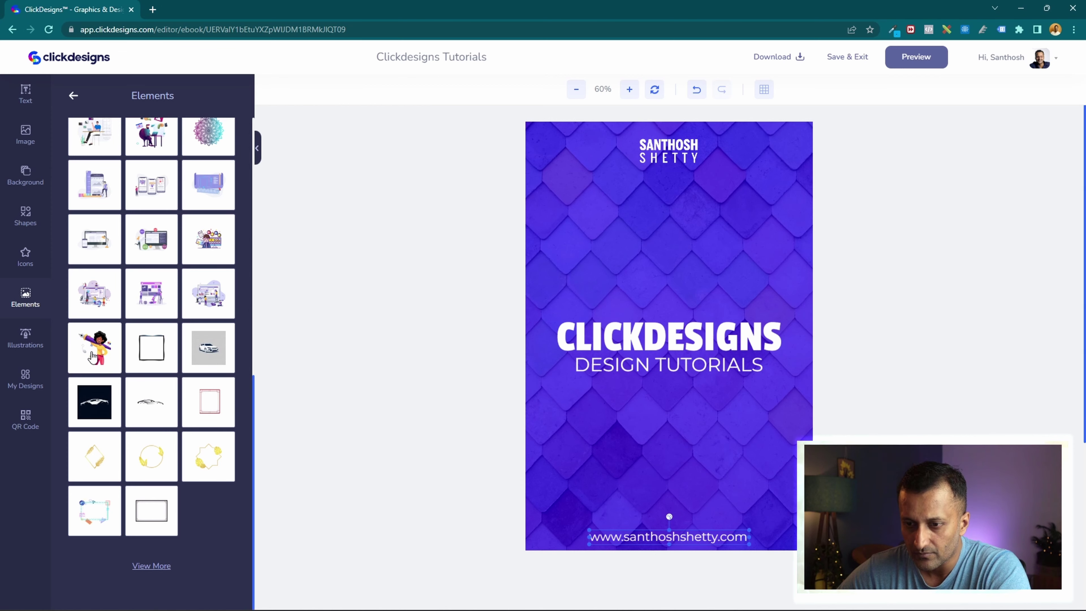
{"action": "left_click", "coordinate": [92, 356]}
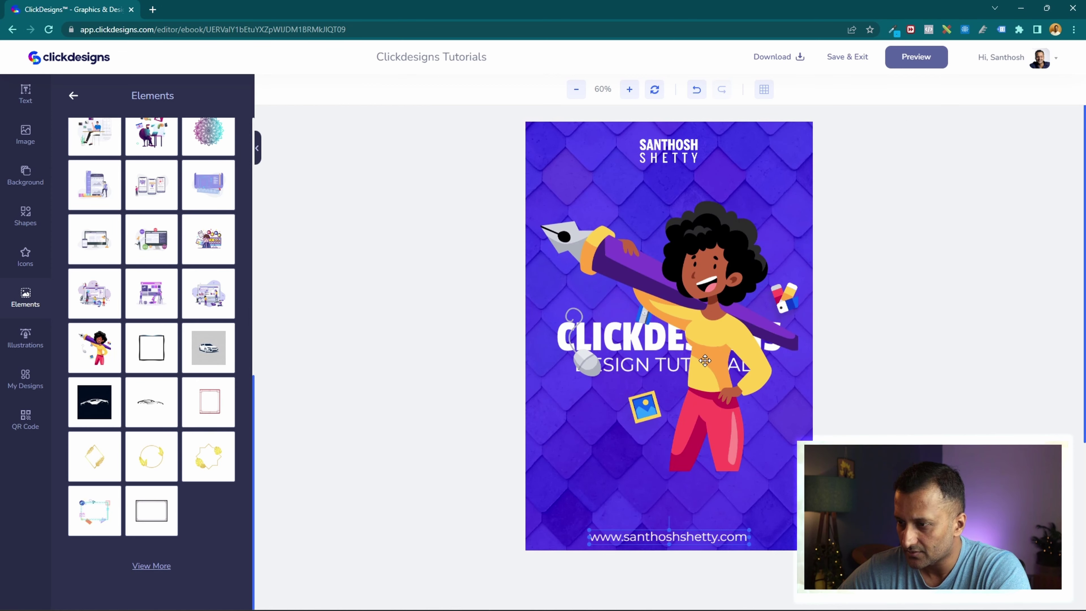
{"action": "left_click", "coordinate": [714, 390]}
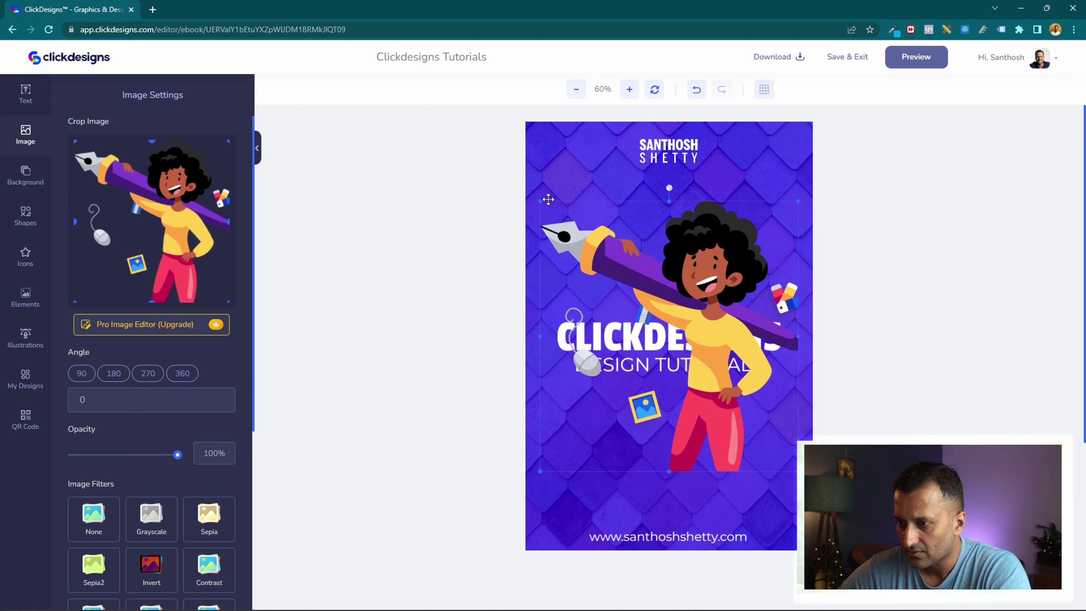
{"action": "left_click_drag", "start_coordinate": [694, 314], "coordinate": [775, 333]}
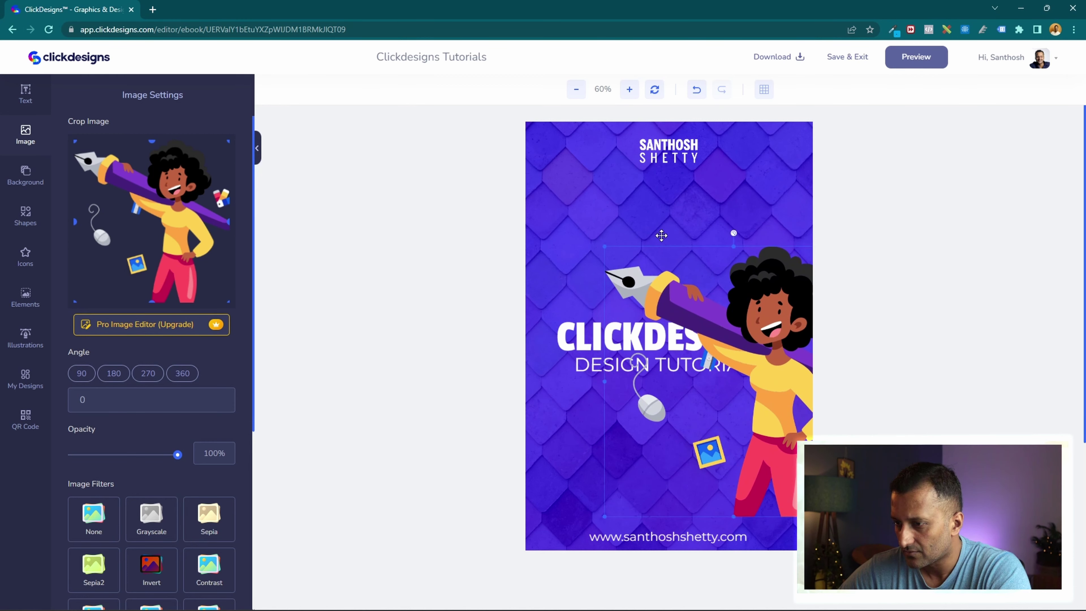
{"action": "left_click_drag", "start_coordinate": [606, 246], "coordinate": [677, 322]}
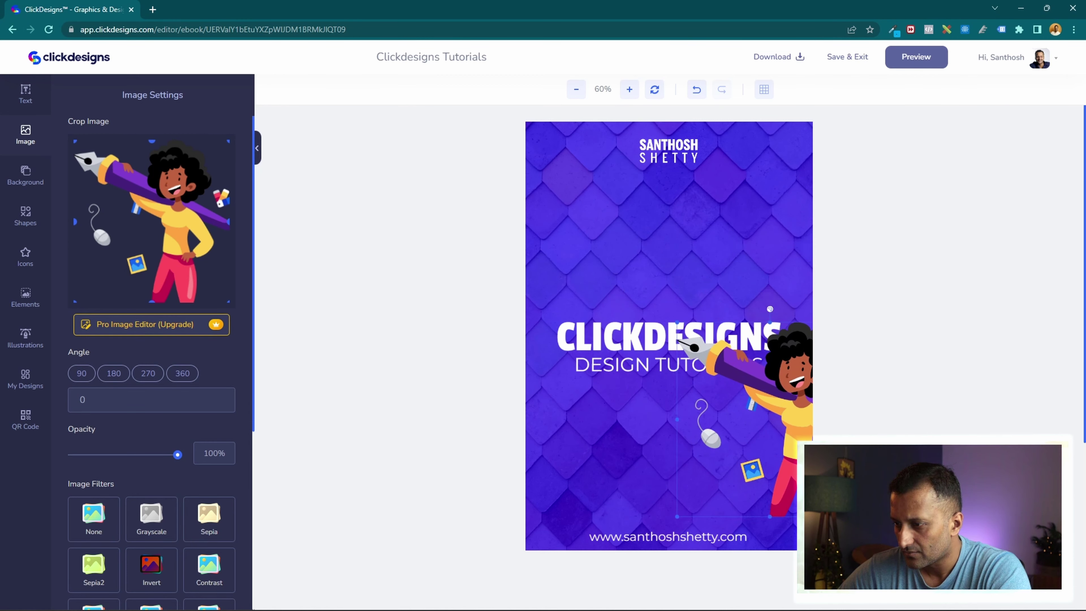
- Try to move the illustration down and select both title lines together, and undo the changes
{"action": "left_click_drag", "start_coordinate": [795, 462], "coordinate": [779, 498]}
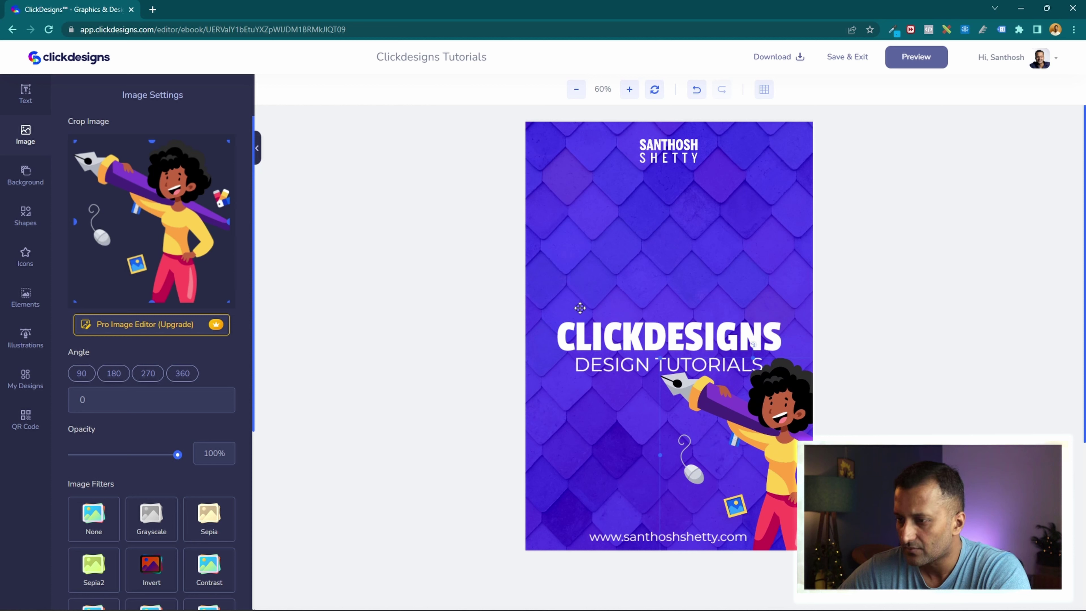
{"action": "left_click", "coordinate": [580, 308]}
{"action": "left_click", "coordinate": [592, 338]}
{"action": "left_click", "coordinate": [592, 338], "text": "shift"}
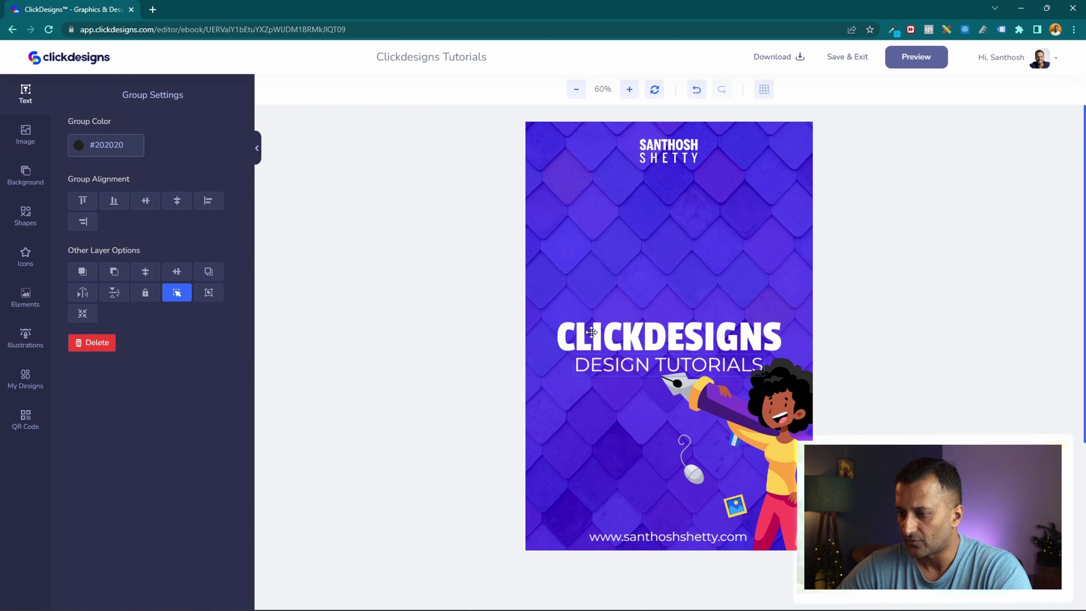
{"action": "left_click", "coordinate": [604, 334]}
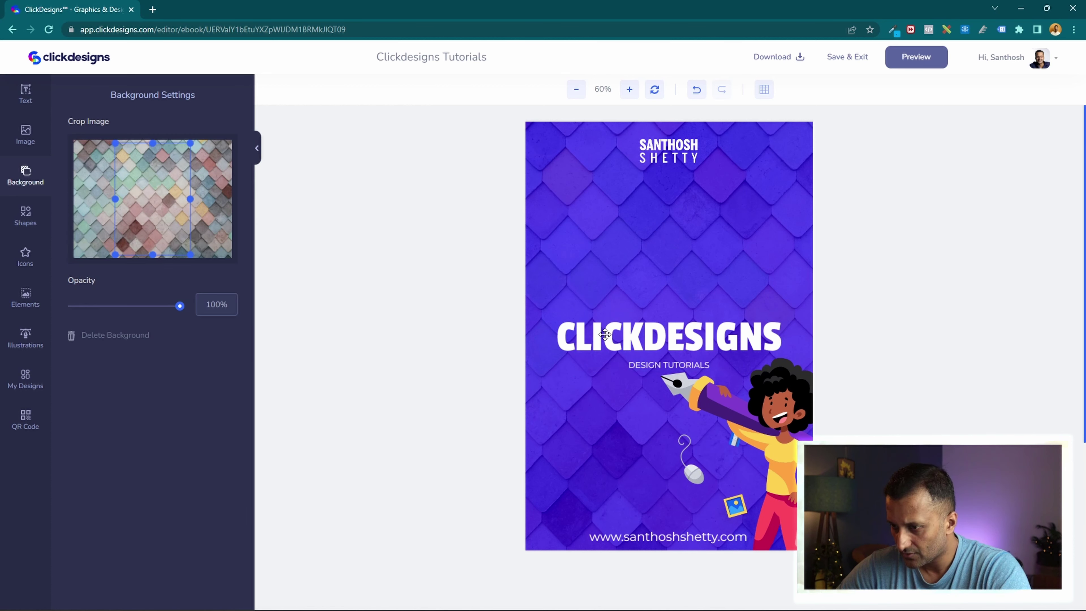
{"action": "key", "text": "ctrl+z"}
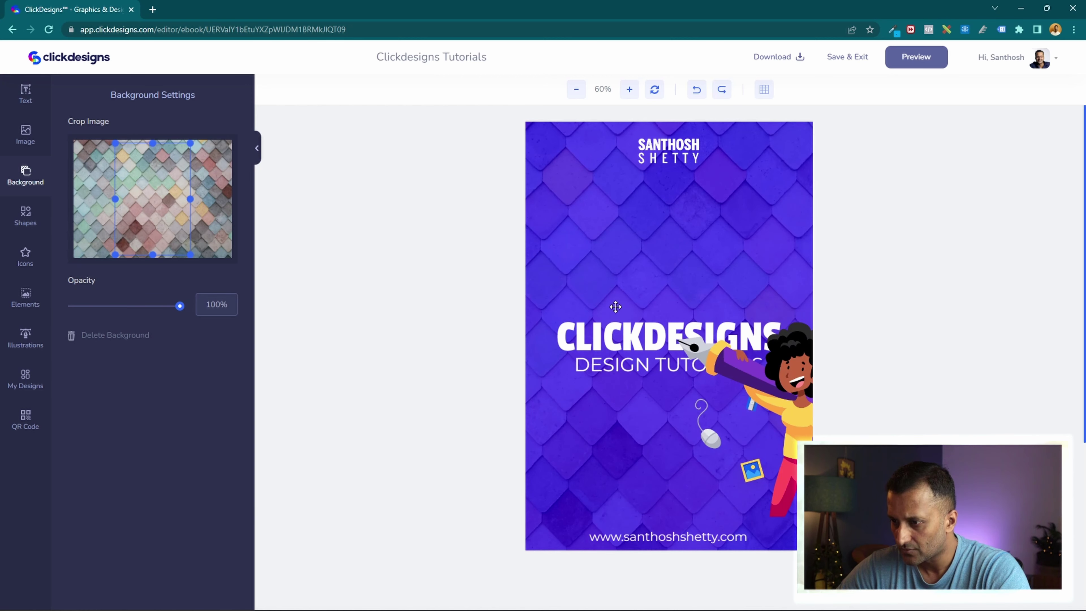
- Move "CLICKDESIGNS" and "DESIGN TUTORIALS" up together to sit a little below the logo
{"action": "left_click_drag", "start_coordinate": [595, 331], "coordinate": [597, 223]}
{"action": "left_click_drag", "start_coordinate": [615, 378], "coordinate": [613, 261]}
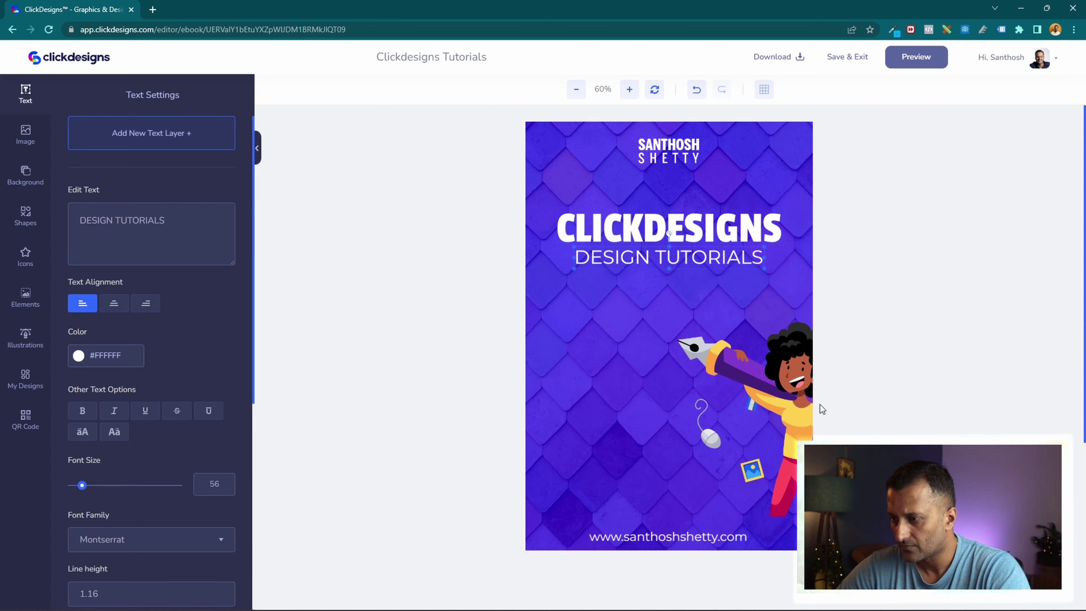
- Align the illustration with the cover's bottom edge, enlarge it to just below the title, and shift it partly past the right edge
{"action": "left_click_drag", "start_coordinate": [791, 402], "coordinate": [783, 436]}
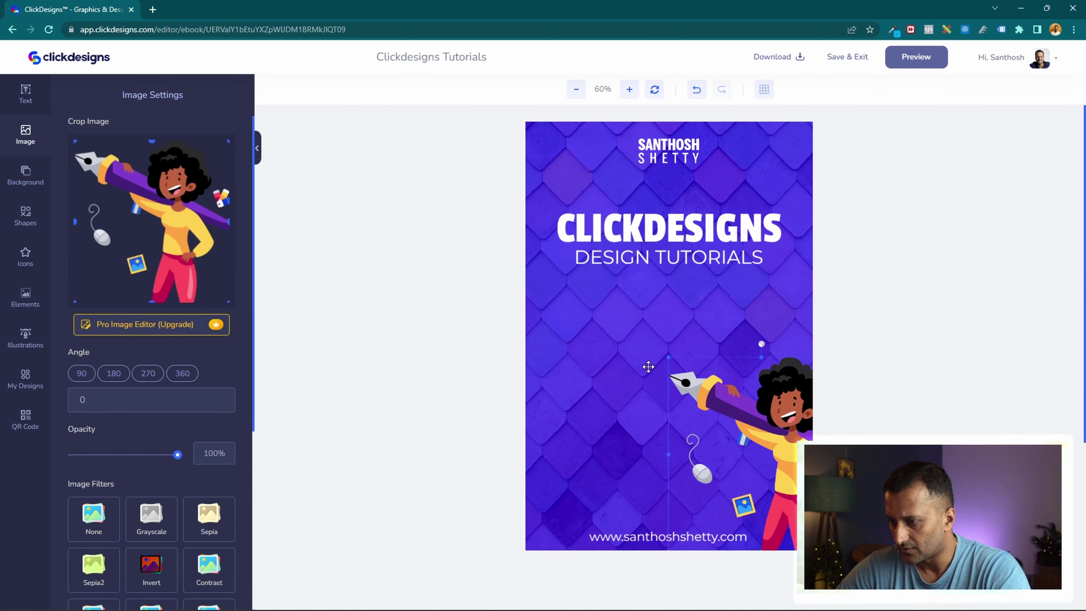
{"action": "left_click_drag", "start_coordinate": [669, 356], "coordinate": [593, 278]}
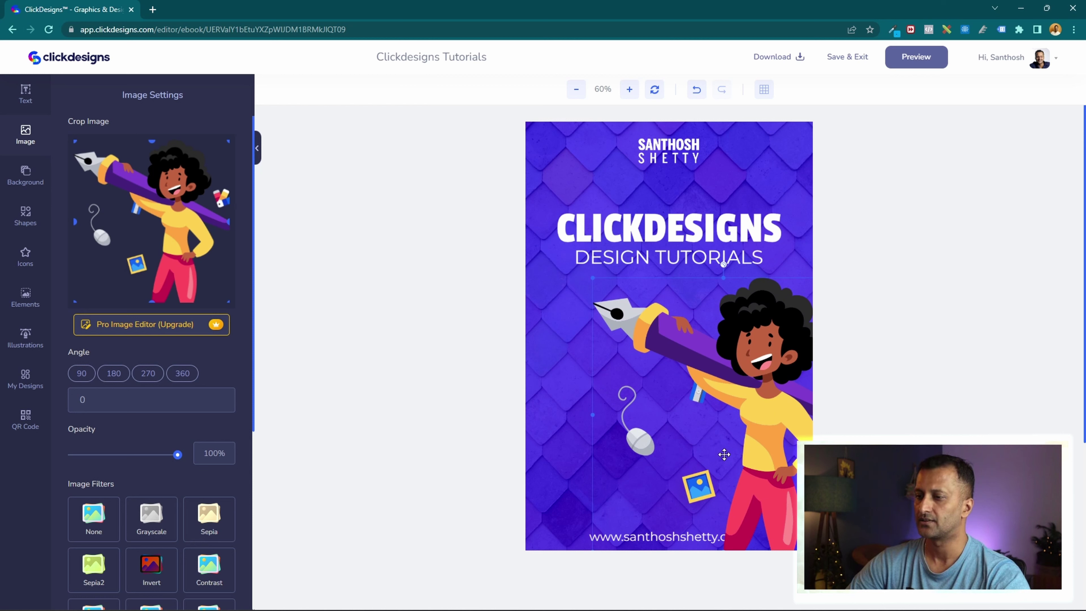
{"action": "left_click", "coordinate": [555, 420]}
{"action": "left_click", "coordinate": [661, 537]}
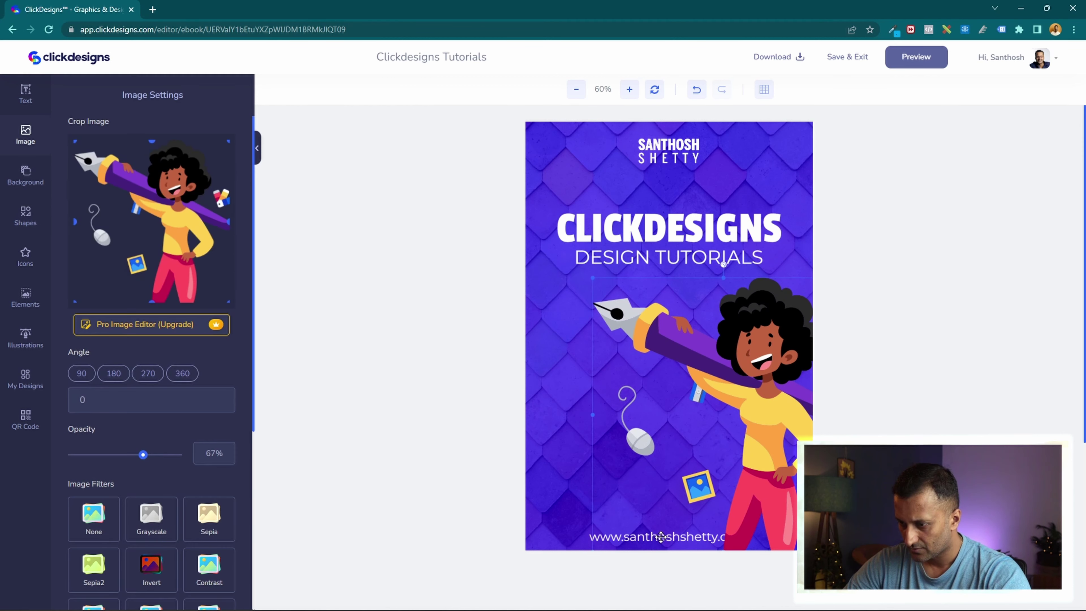
{"action": "mouse_move", "coordinate": [756, 439]}
{"action": "left_mouse_down"}
{"action": "mouse_move", "coordinate": [790, 438]}
{"action": "mouse_move", "coordinate": [775, 437]}
{"action": "left_mouse_up"}
- Rotate the website address to 270° and place it along the cover's left edge near the bottom
{"action": "left_click", "coordinate": [594, 540]}
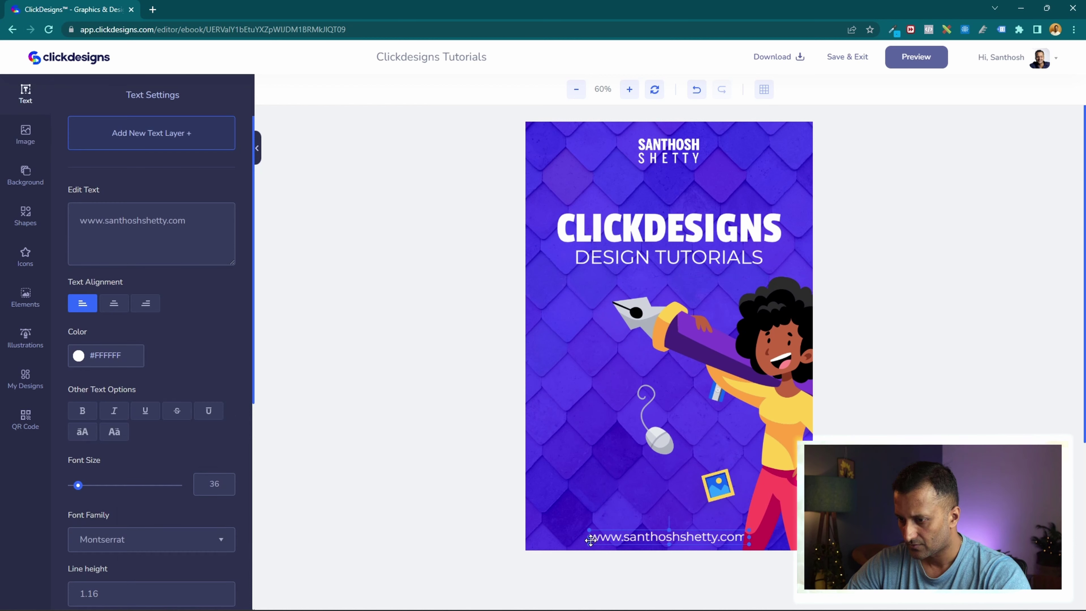
{"action": "left_click_drag", "start_coordinate": [593, 540], "coordinate": [418, 446]}
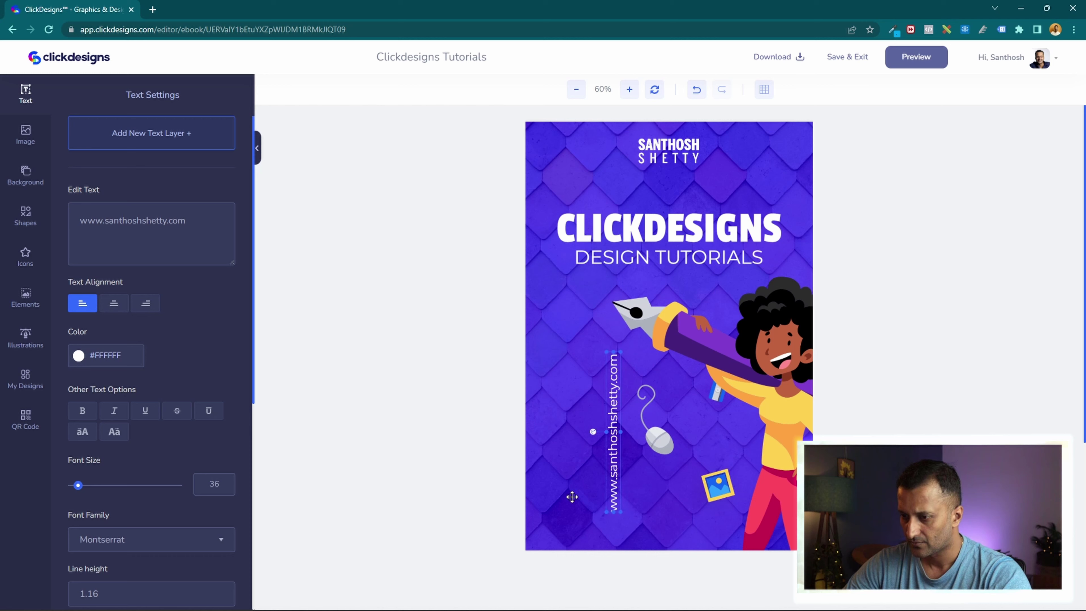
{"action": "left_click_drag", "start_coordinate": [612, 484], "coordinate": [536, 516]}
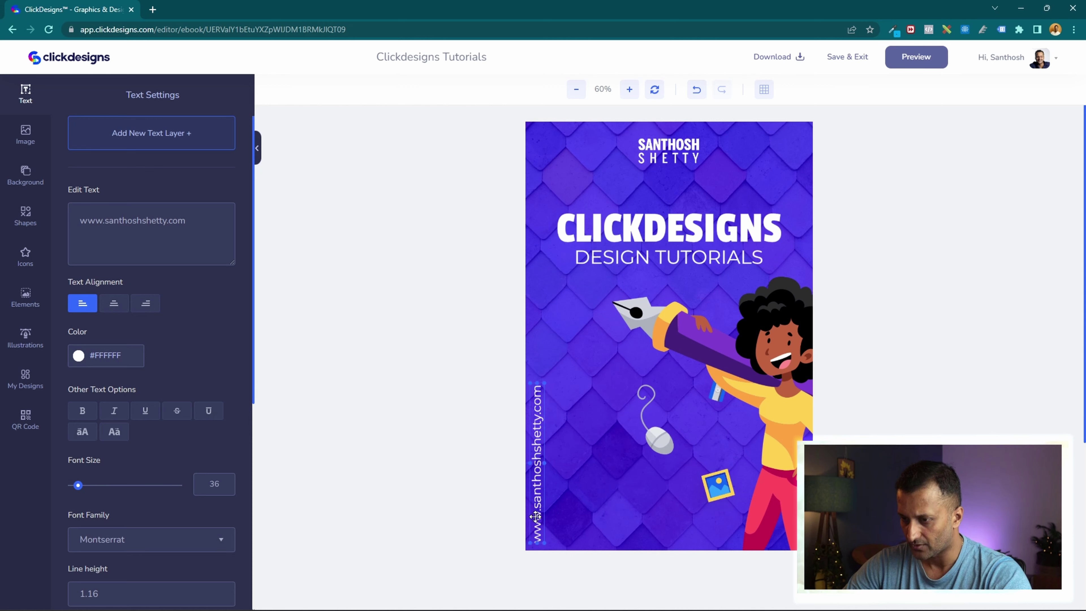
- Shift the illustration left so the whole woman fits on the cover, keeping it at the bottom edge
{"action": "left_click_drag", "start_coordinate": [774, 470], "coordinate": [717, 471]}
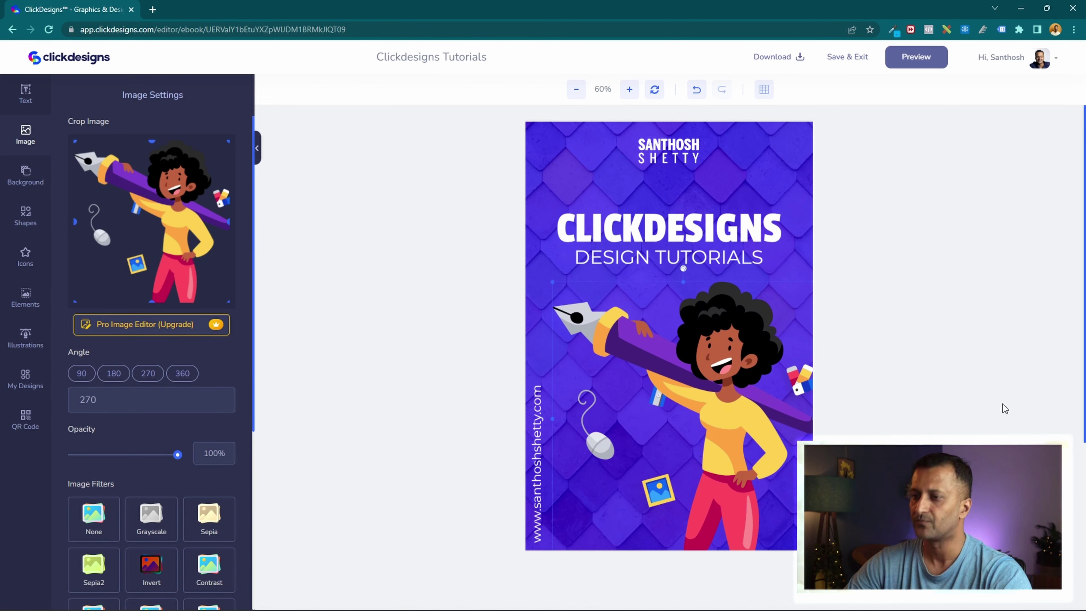
{"action": "left_click", "coordinate": [733, 238]}
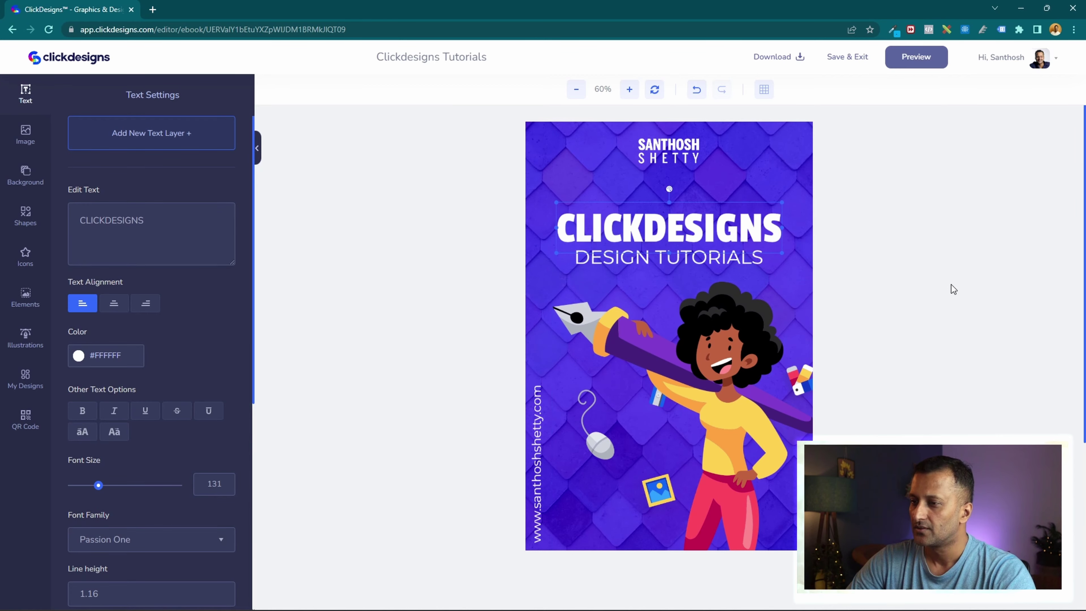
- Save the front cover design and start creating a new design for the box's spine, the #2 Image area
{"action": "left_click", "coordinate": [835, 64]}
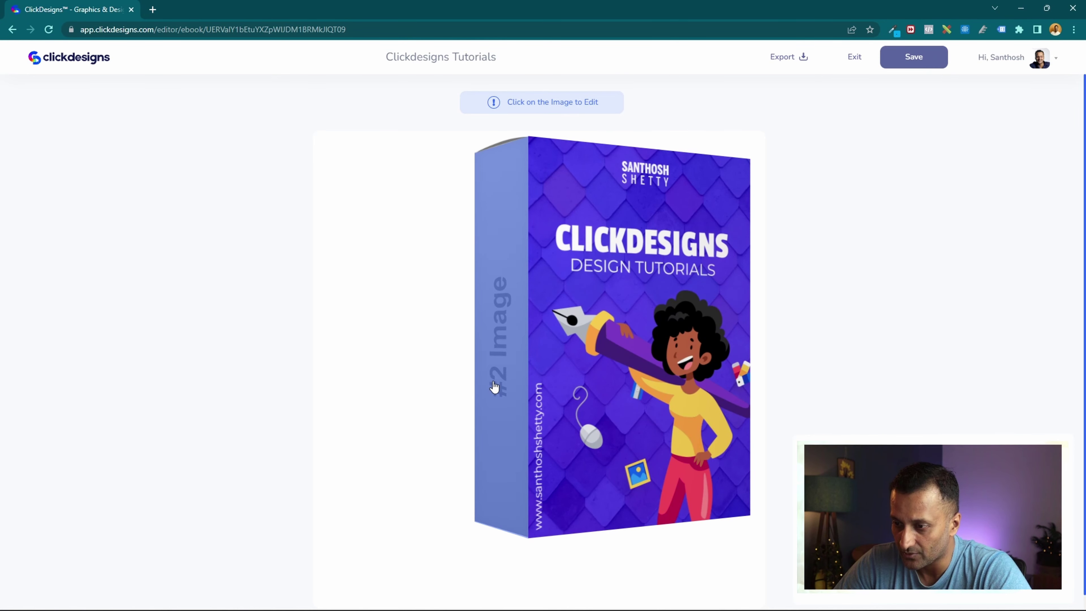
{"action": "left_click", "coordinate": [503, 385]}
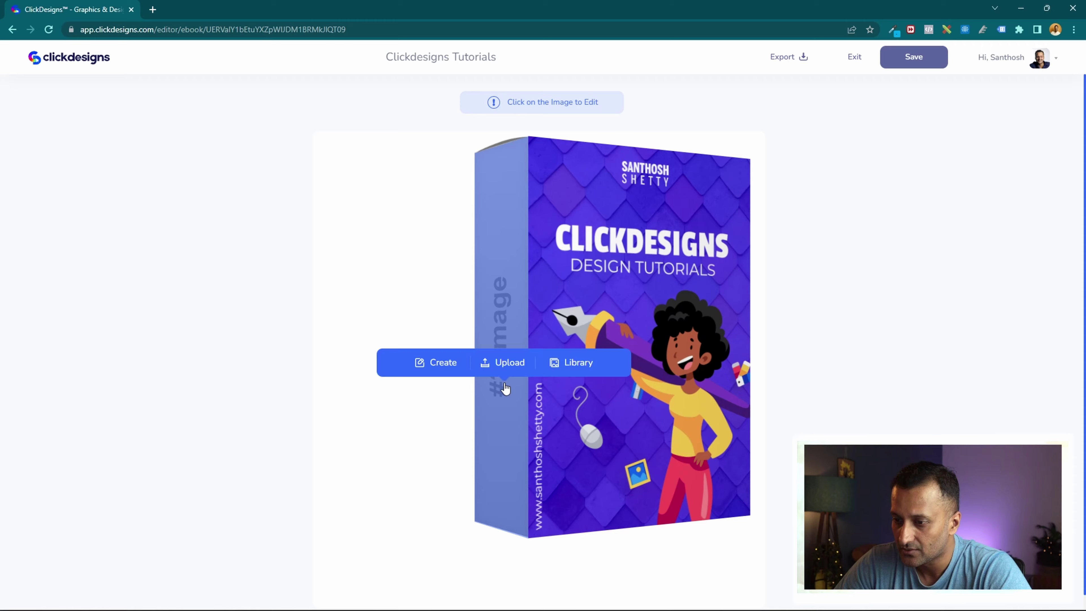
{"action": "left_click", "coordinate": [429, 371]}
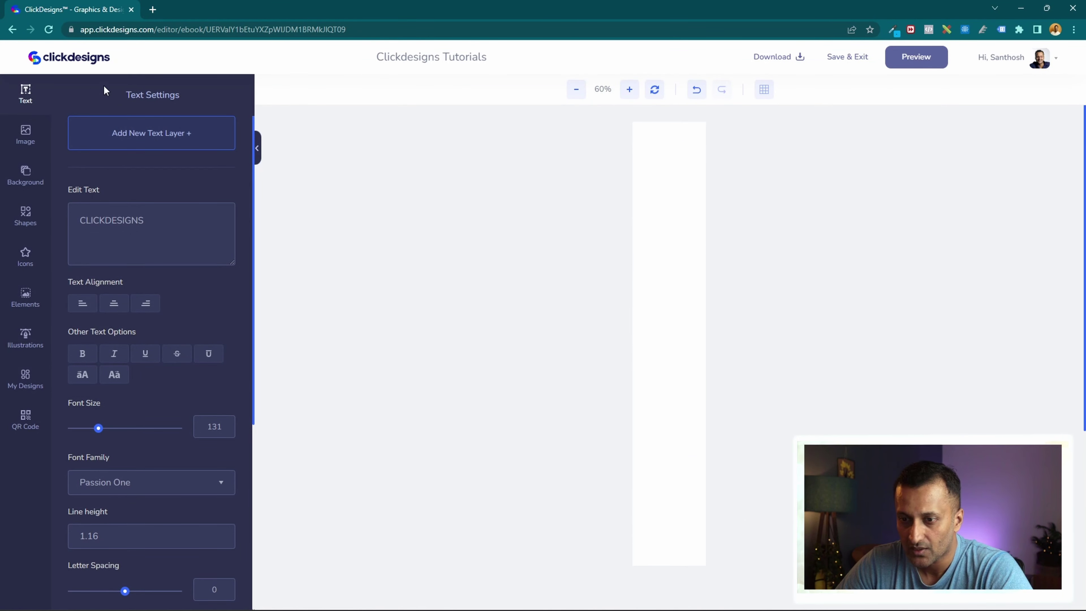
- Search the background images for "design" and set the pastel diamond-tile picture as the spine's background
{"action": "left_click", "coordinate": [25, 133]}
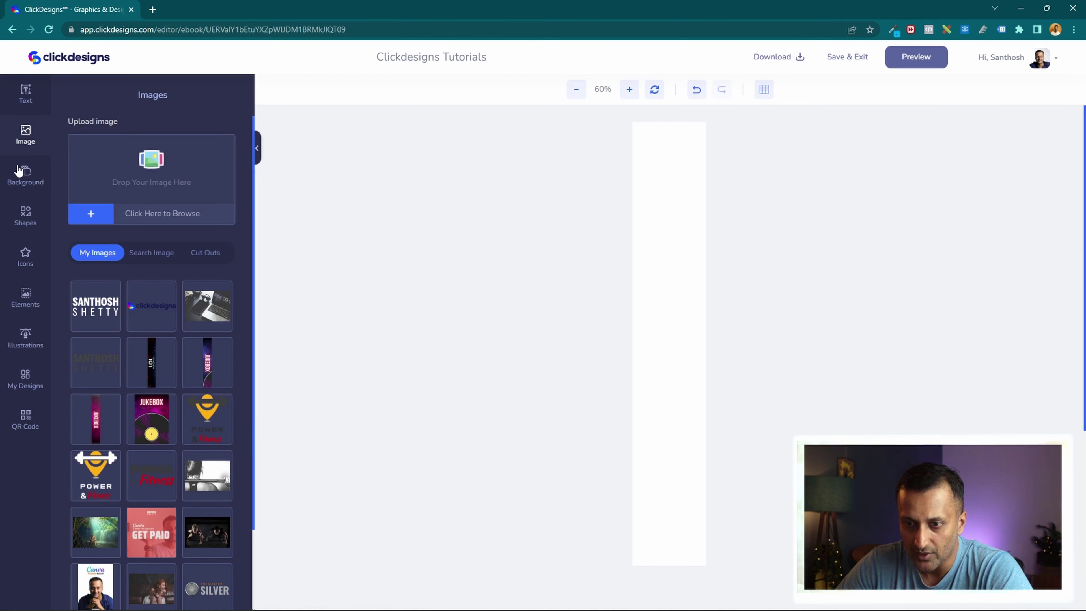
{"action": "left_click", "coordinate": [25, 176]}
{"action": "left_click", "coordinate": [111, 187]}
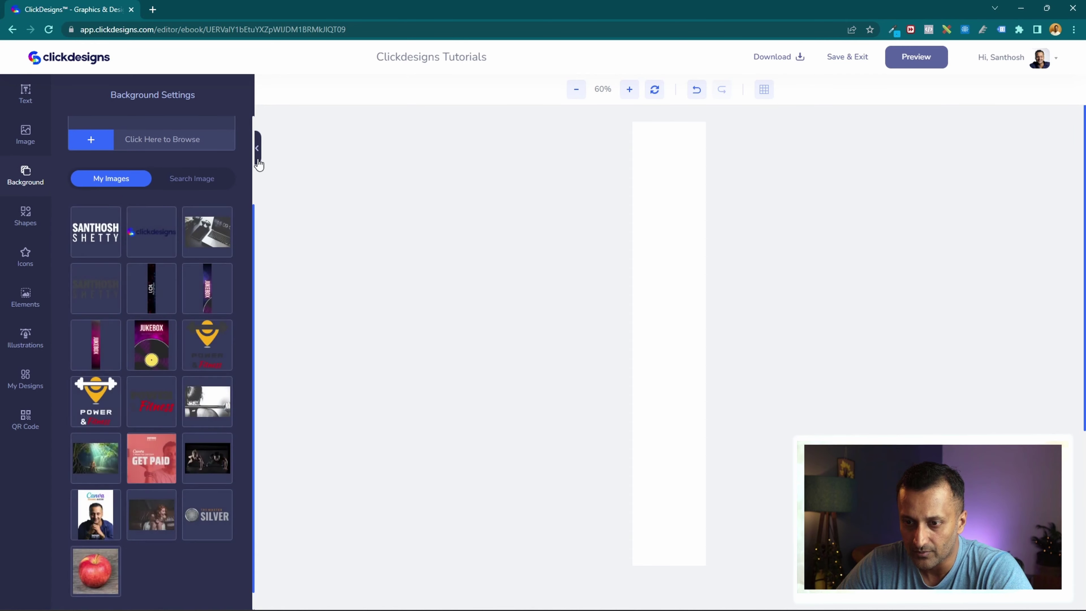
{"action": "left_click", "coordinate": [183, 180]}
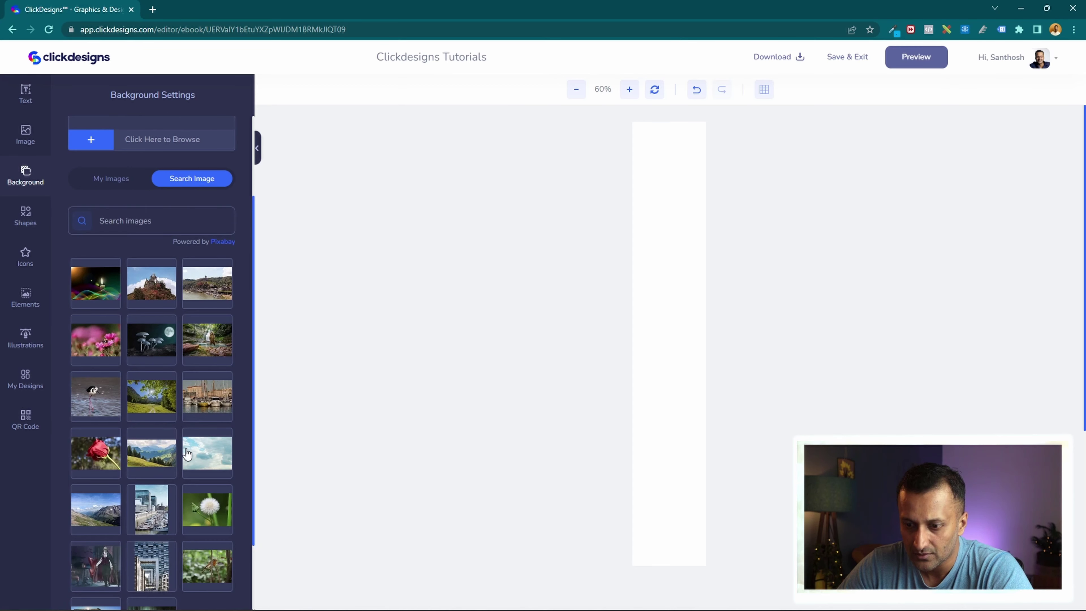
{"action": "type", "text": "design"}
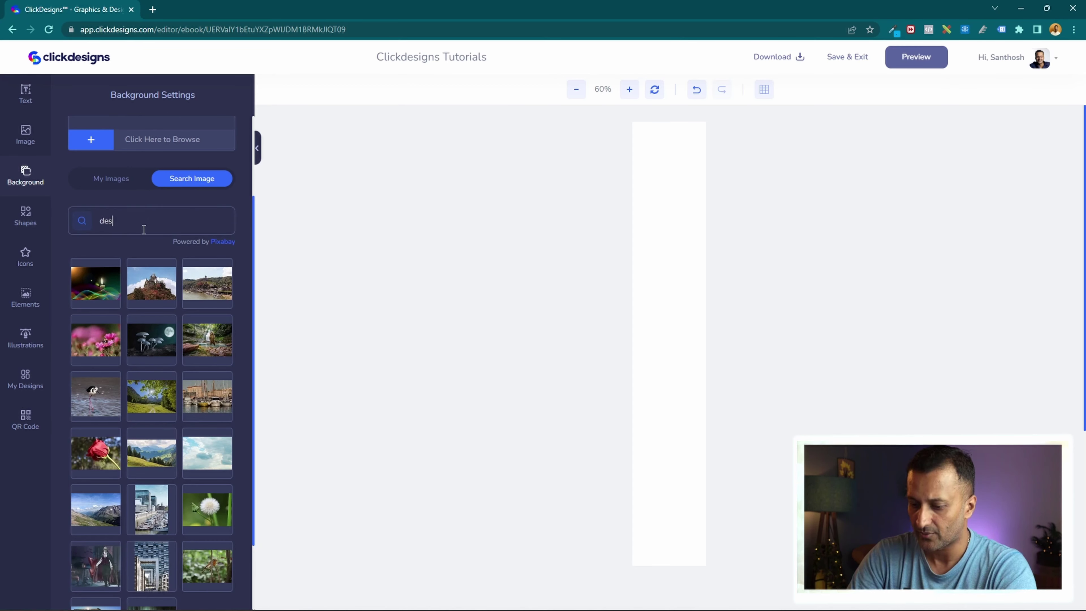
{"action": "key", "text": "Return"}
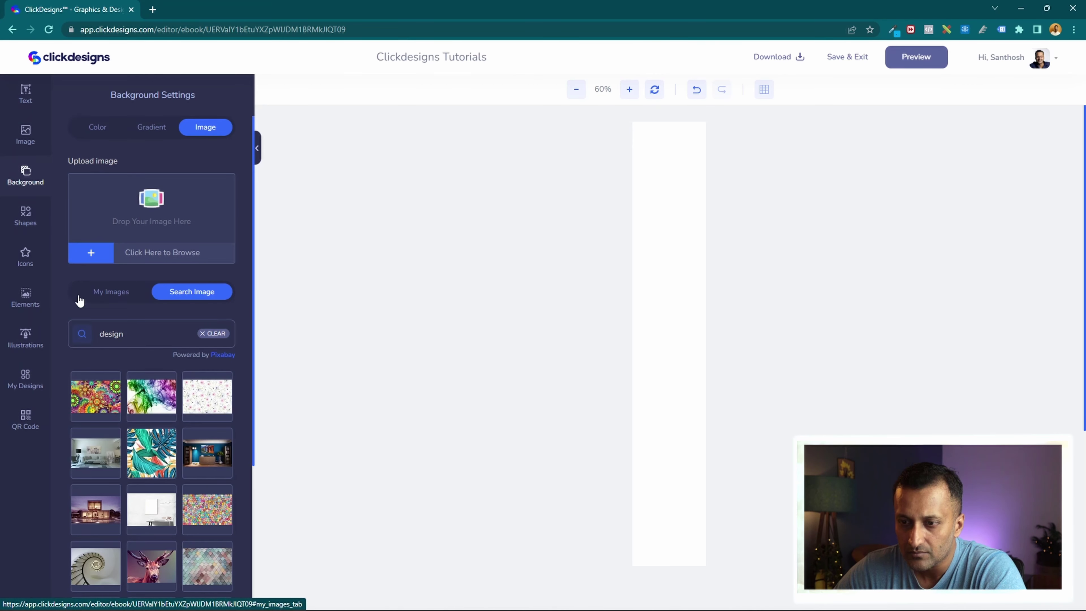
{"action": "scroll", "coordinate": [137, 252], "scroll_direction": "down", "scroll_amount": 5}
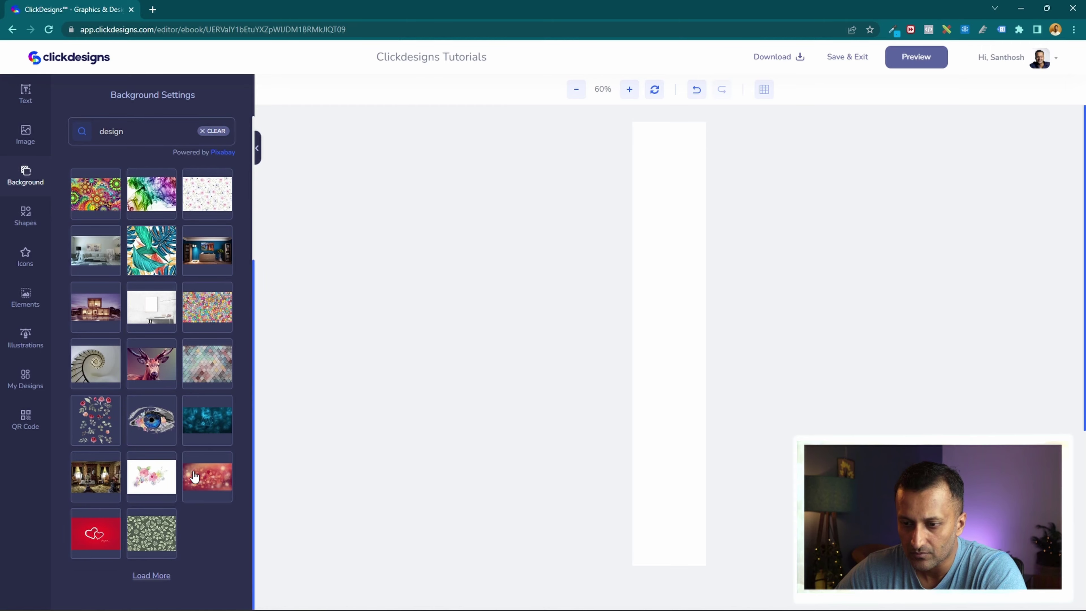
{"action": "left_click", "coordinate": [197, 365]}
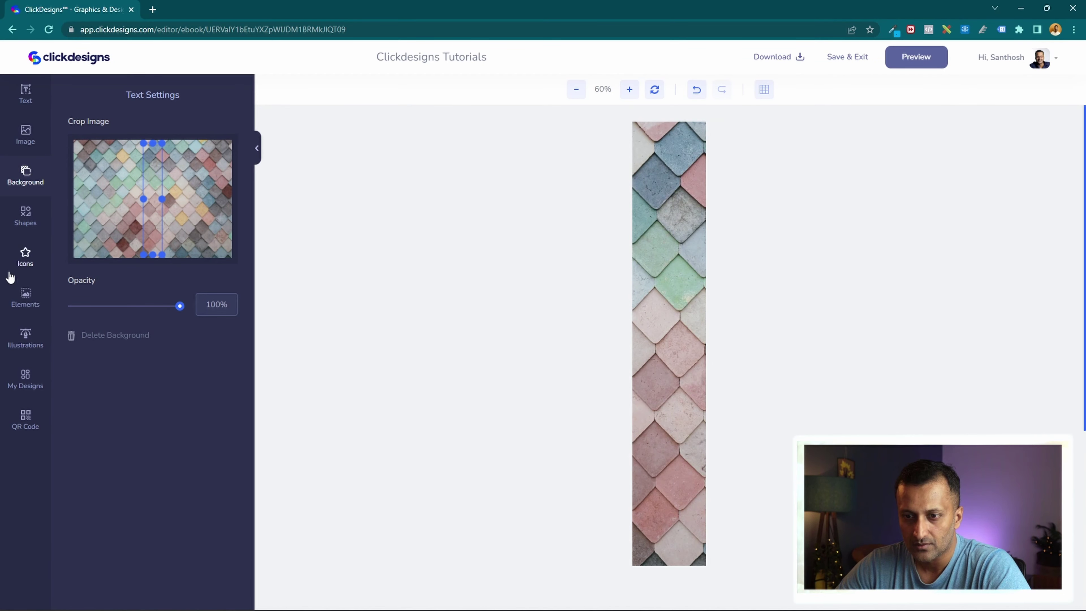
- Add a square shape and stretch it to cover the spine's full height and width
{"action": "left_click", "coordinate": [26, 216]}
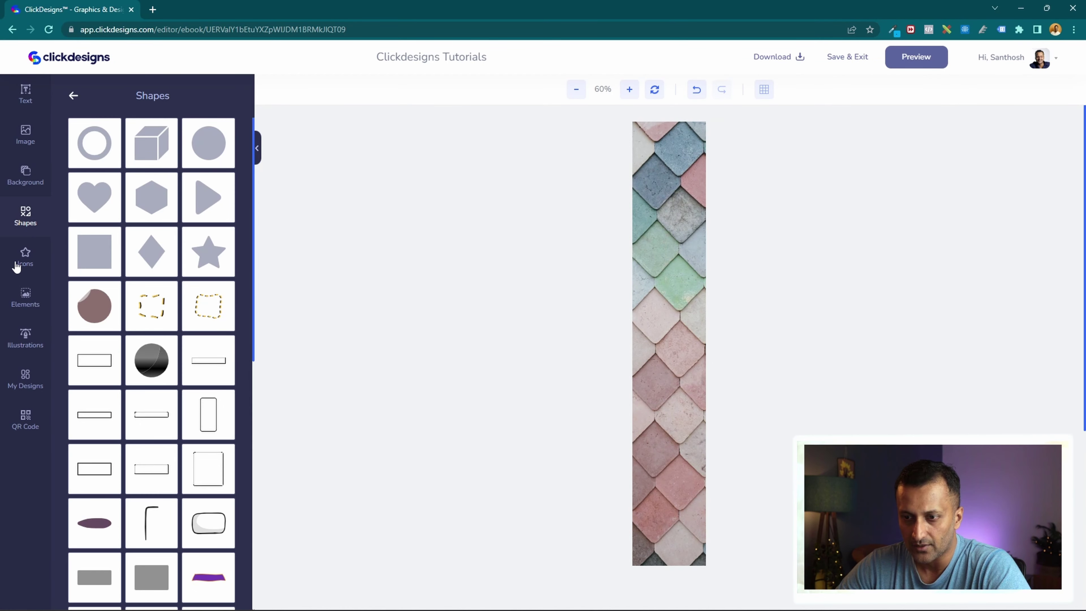
{"action": "left_click", "coordinate": [92, 263]}
{"action": "left_click_drag", "start_coordinate": [655, 340], "coordinate": [651, 565]}
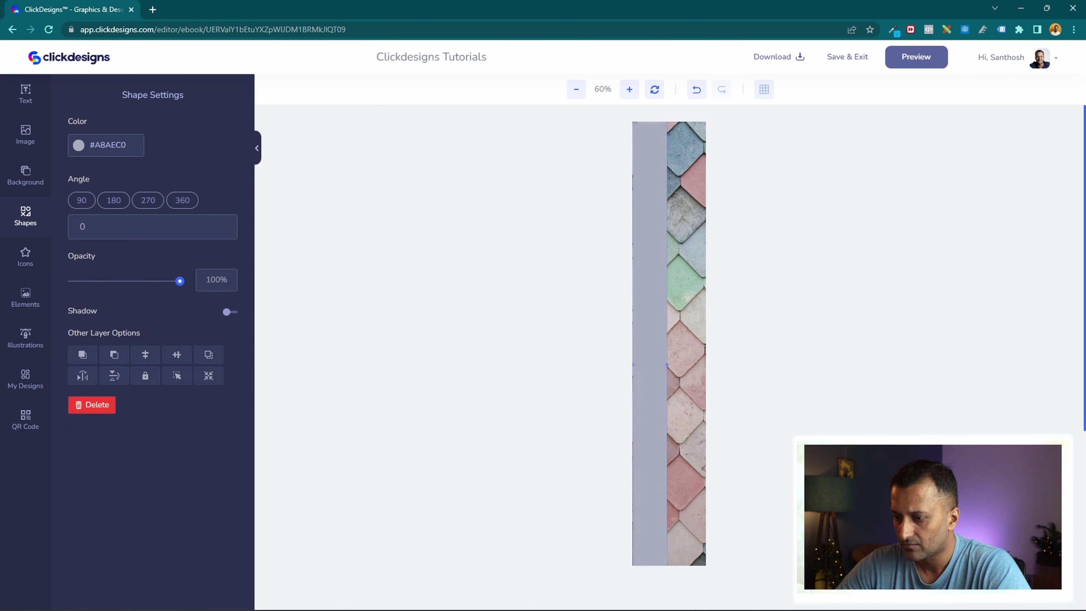
{"action": "left_click_drag", "start_coordinate": [664, 367], "coordinate": [707, 367]}
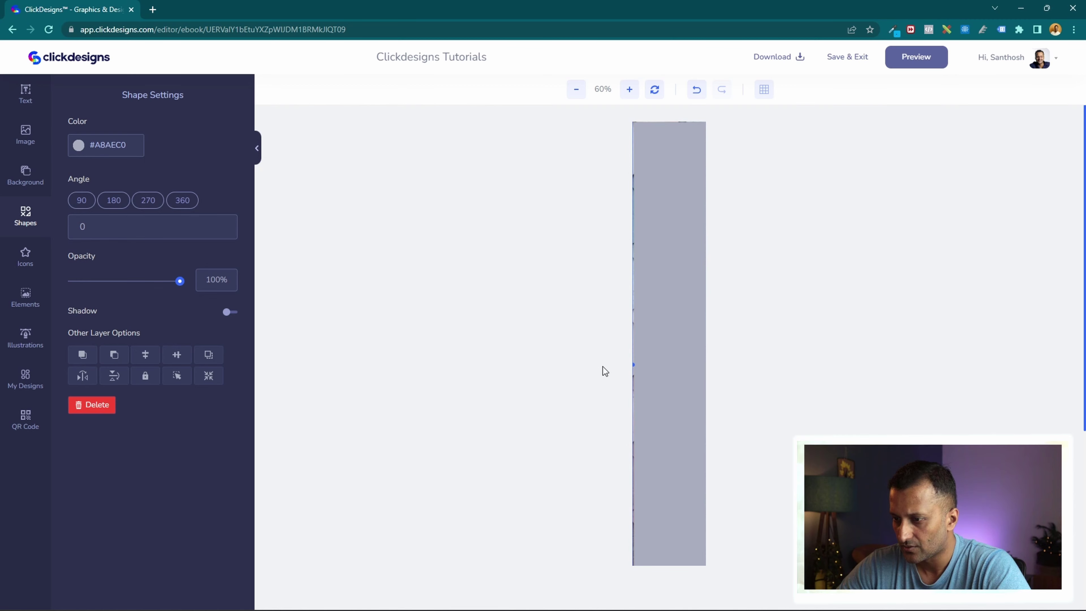
{"action": "left_click", "coordinate": [626, 369]}
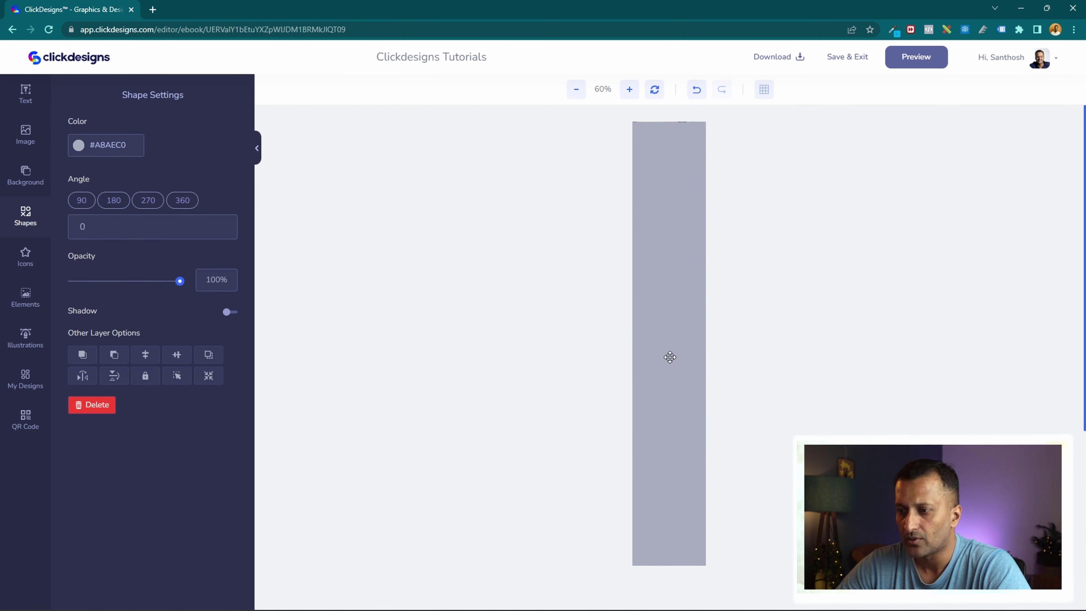
- Color the covering rectangle white (#FFFFFF) and lower its opacity to 58%
{"action": "left_click", "coordinate": [80, 145]}
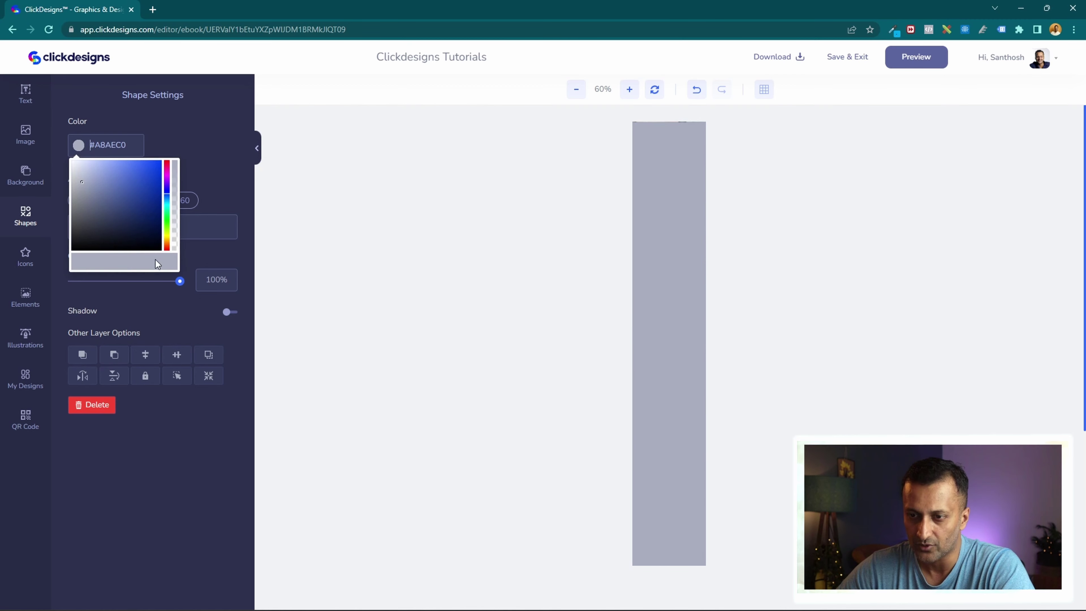
{"action": "left_click_drag", "start_coordinate": [103, 167], "coordinate": [40, 139]}
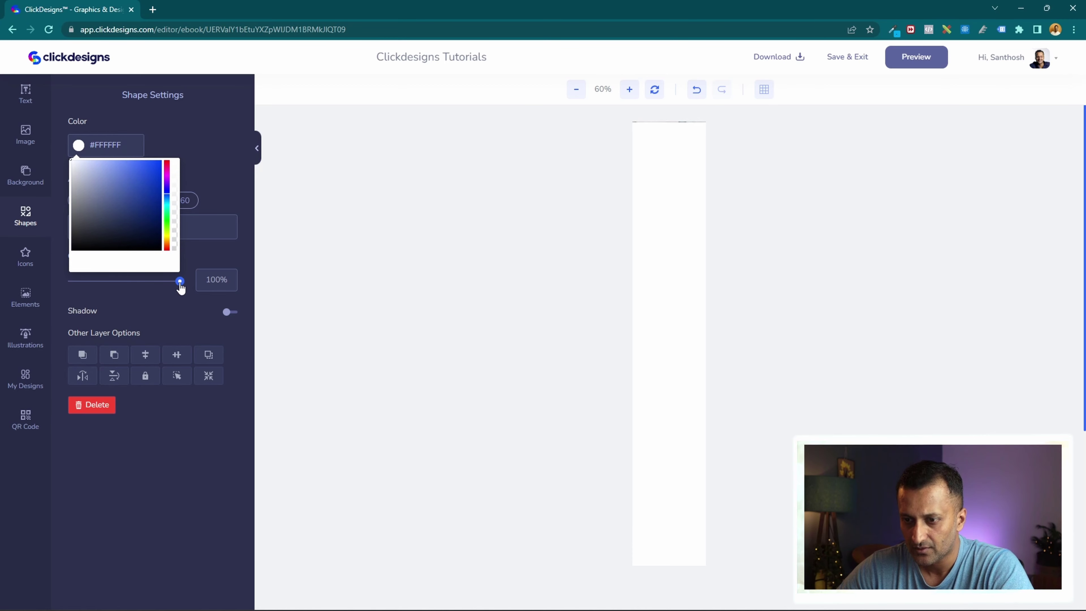
{"action": "left_click_drag", "start_coordinate": [180, 282], "coordinate": [135, 283]}
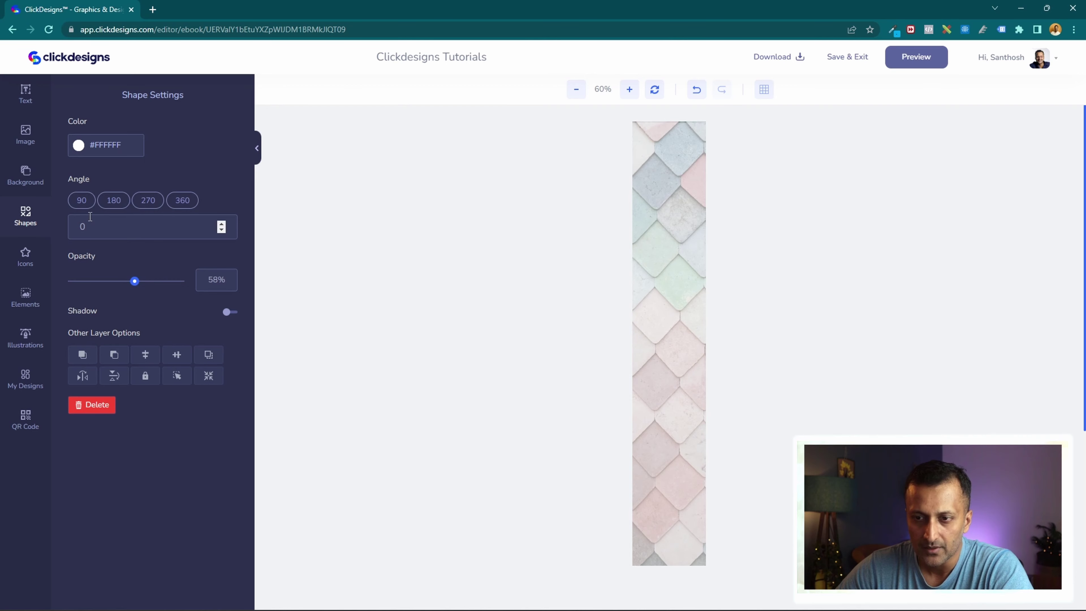
- Add a text layer reading "clickdesigns" on the spine and set its font to Passion One
{"action": "left_click", "coordinate": [25, 94]}
{"action": "left_click", "coordinate": [163, 135]}
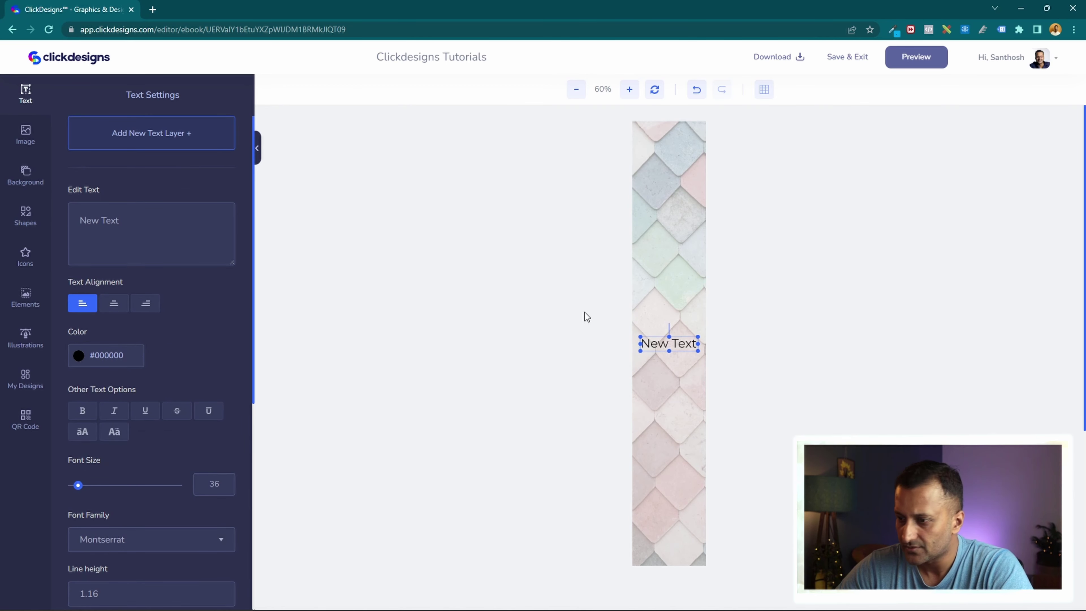
{"action": "double_click", "coordinate": [678, 344]}
{"action": "triple_click", "coordinate": [112, 228]}
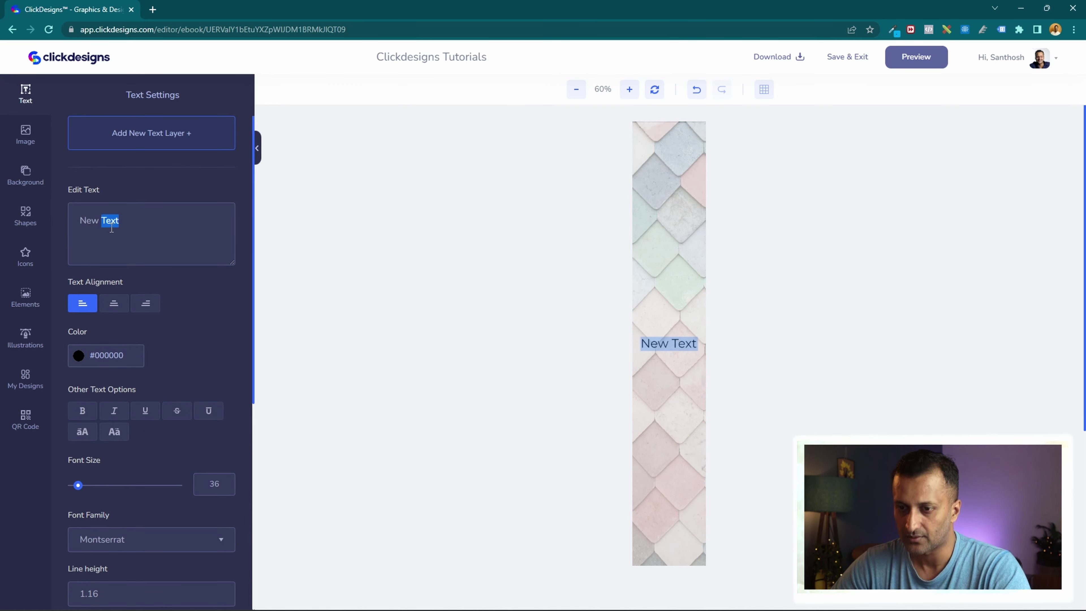
{"action": "type", "text": "clickdesigns"}
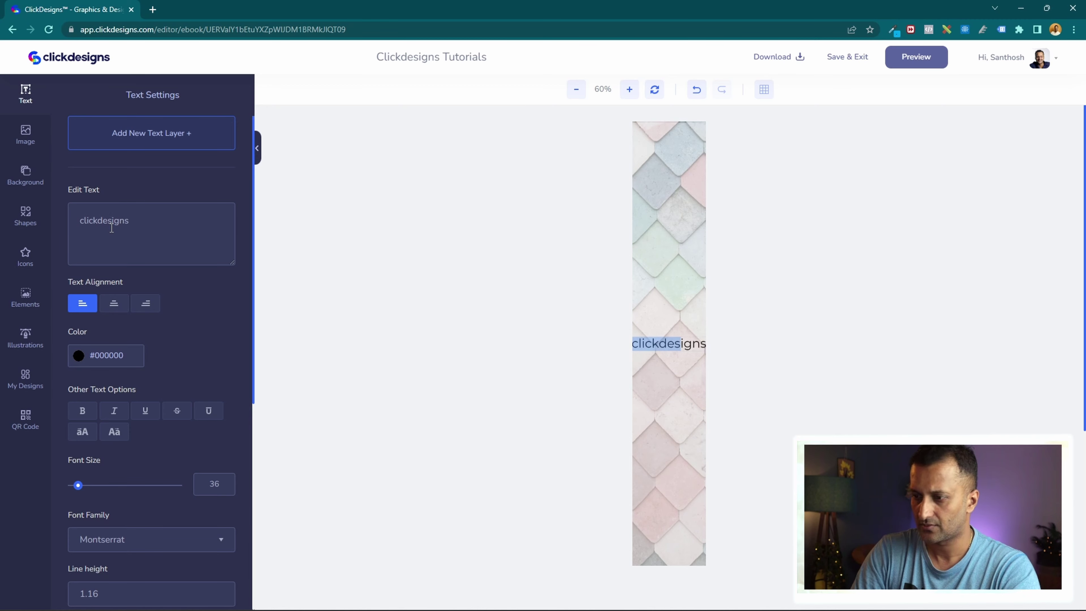
{"action": "scroll", "coordinate": [141, 428], "scroll_direction": "down", "scroll_amount": 4}
{"action": "left_click", "coordinate": [151, 370]}
{"action": "left_click", "coordinate": [141, 447]}
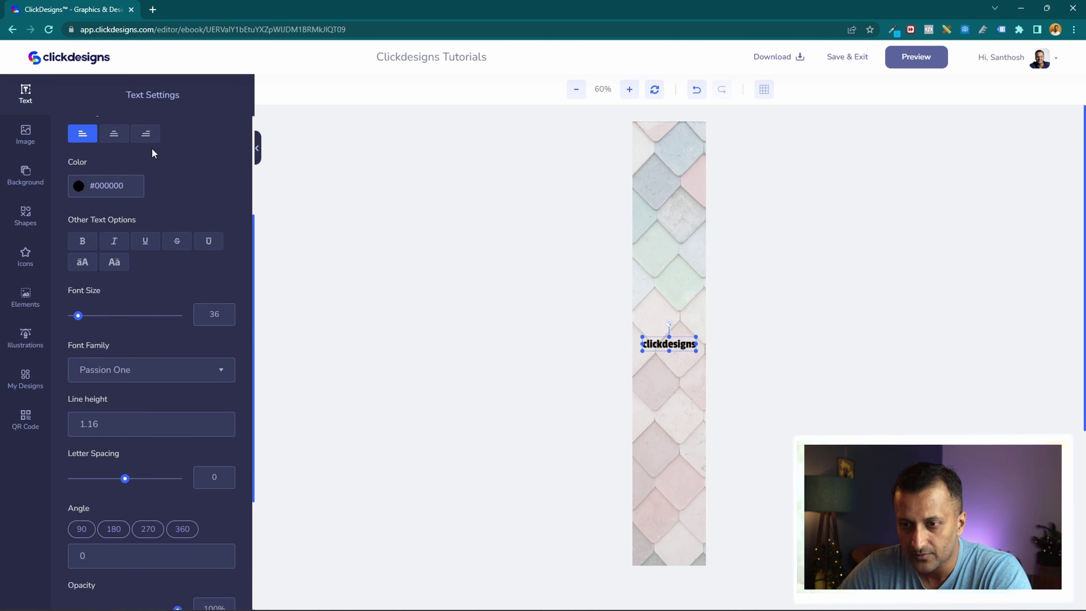
- Color the spine's "clickdesigns" text blue (#070FDB) and rotate it to 89° so it reads downwards
{"action": "left_click", "coordinate": [87, 185]}
{"action": "left_click", "coordinate": [167, 236]}
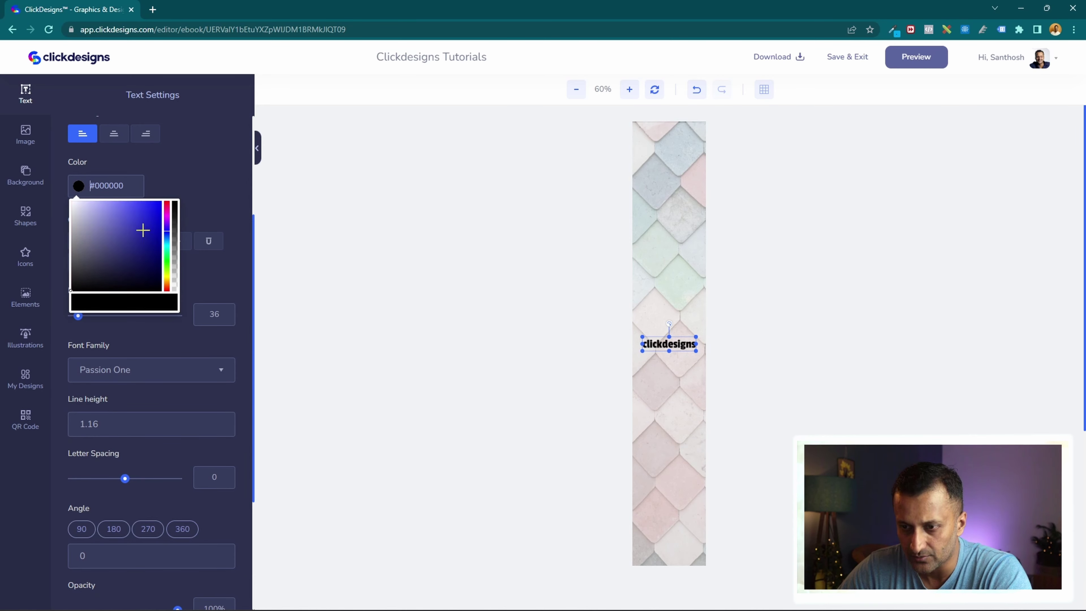
{"action": "left_click_drag", "start_coordinate": [160, 202], "coordinate": [172, 190]}
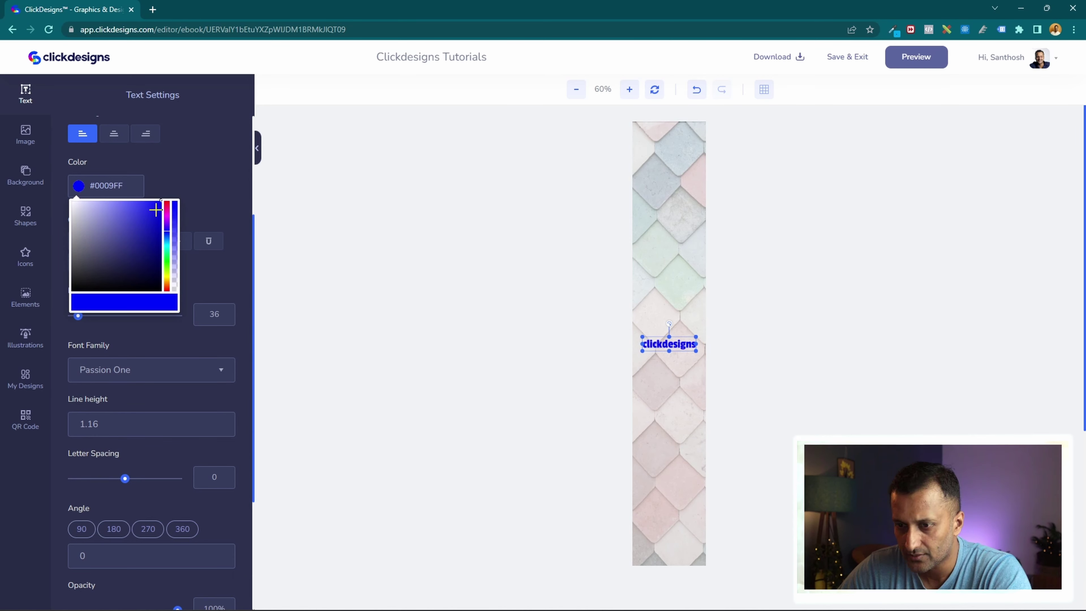
{"action": "left_click_drag", "start_coordinate": [160, 228], "coordinate": [159, 213]}
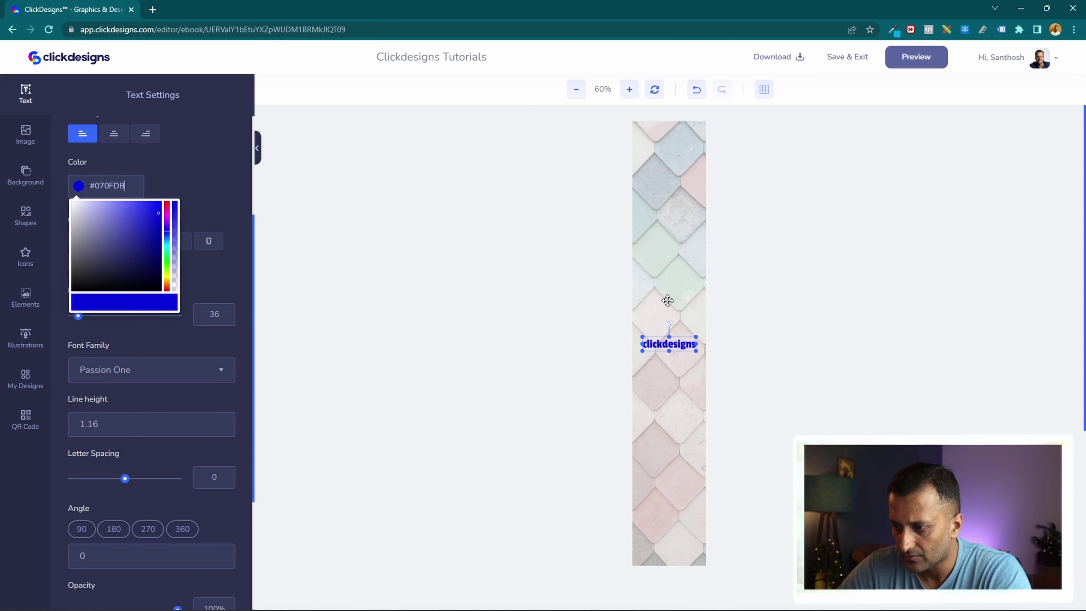
{"action": "left_click_drag", "start_coordinate": [669, 321], "coordinate": [706, 348]}
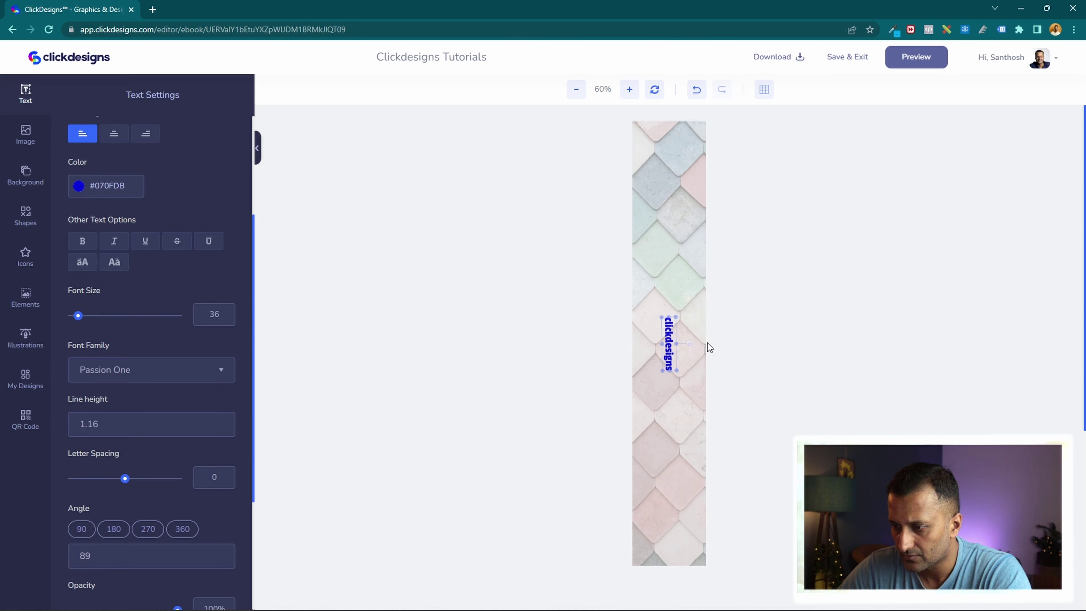
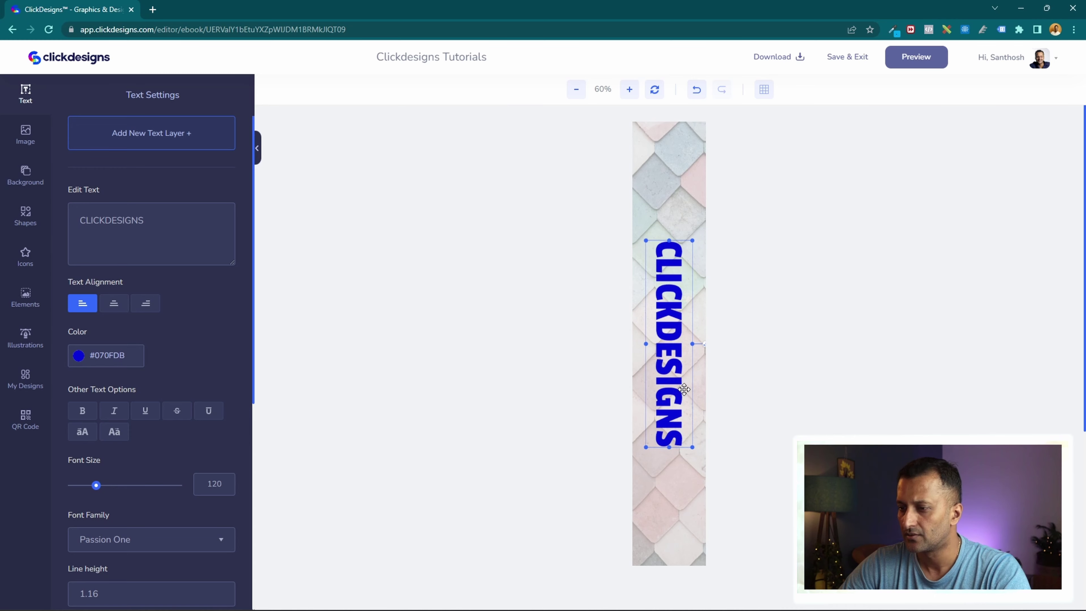
- Shrink the vertical "CLICKDESIGNS" text to font size 88 and shift it toward the spine's right edge
{"action": "left_click_drag", "start_coordinate": [693, 447], "coordinate": [679, 424]}
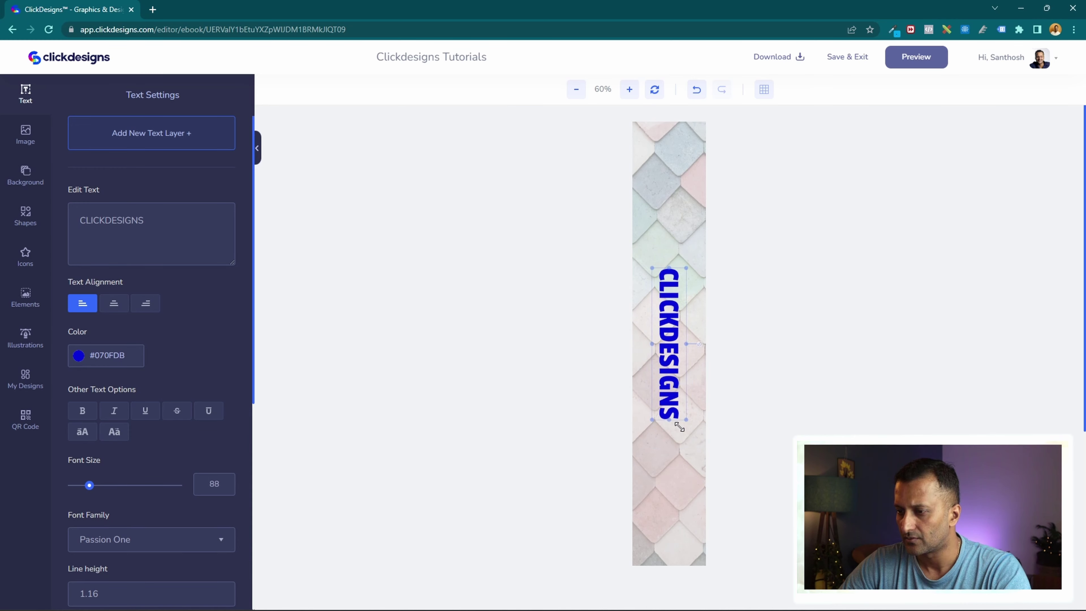
{"action": "left_click_drag", "start_coordinate": [667, 369], "coordinate": [681, 364]}
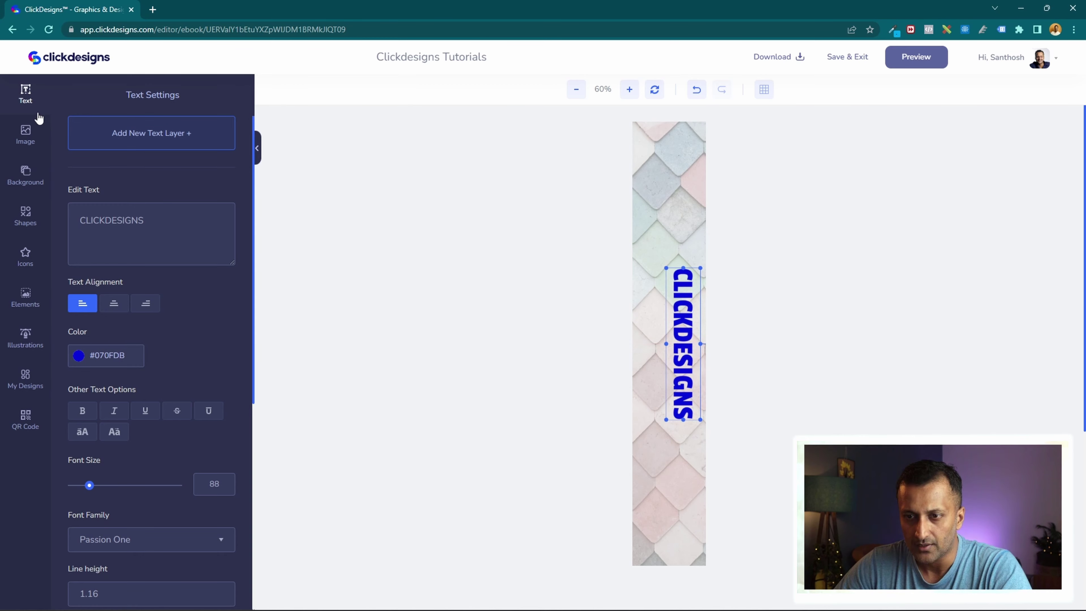
- Add a new text layer reading "DESIGN TUTORIALS" to the box spine
{"action": "left_click", "coordinate": [135, 133]}
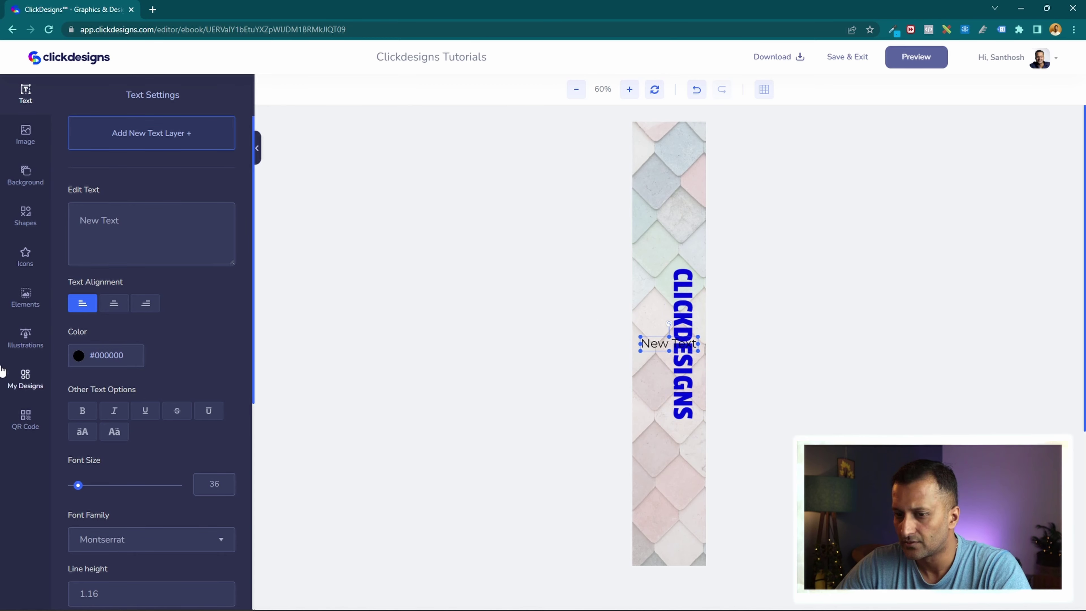
{"action": "triple_click", "coordinate": [110, 220]}
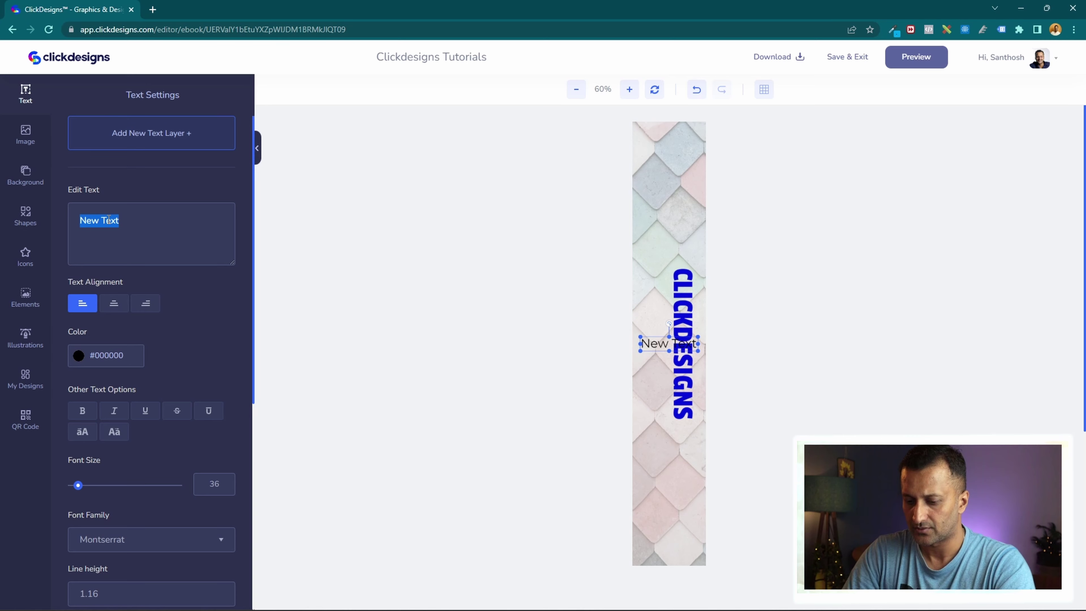
{"action": "key", "text": "Caps_Lock"}
{"action": "type", "text": "DESIGN"}
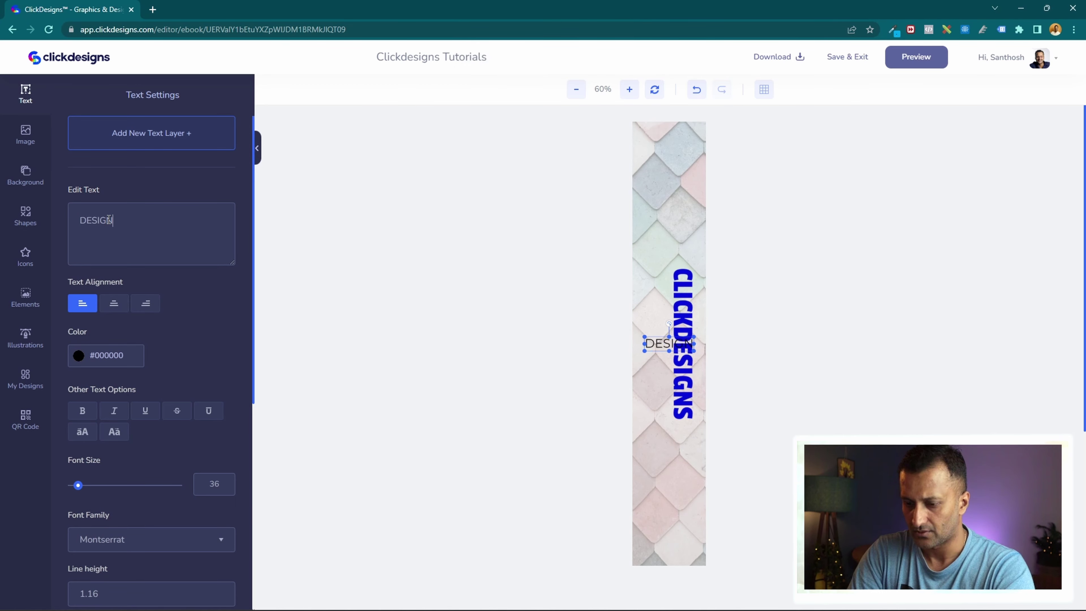
{"action": "type", "text": " TUTORIALS"}
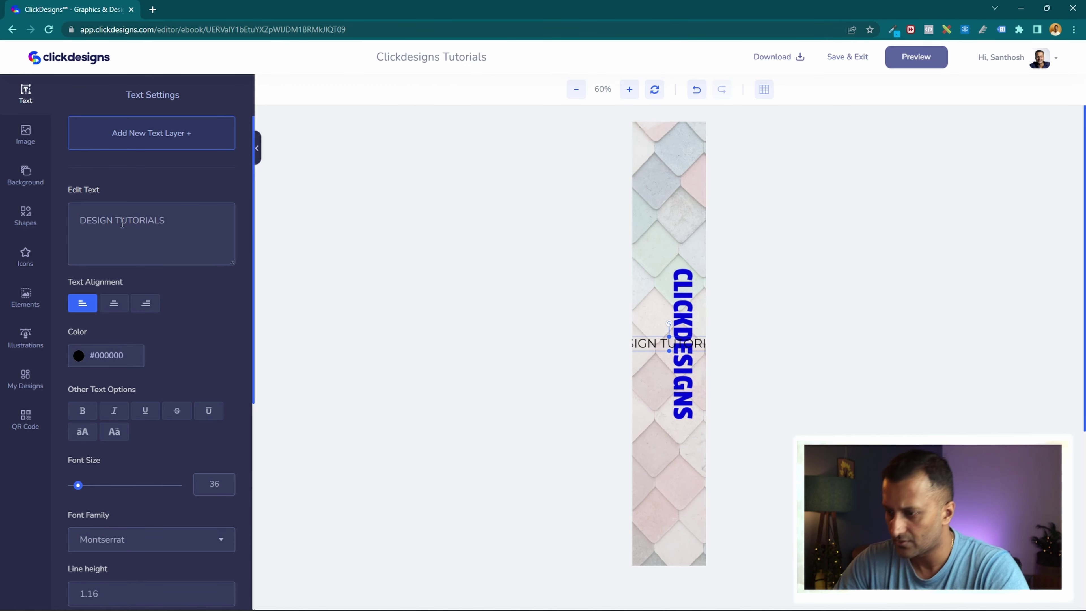
- Rotate the DESIGN TUTORIALS text to run down the spine and place it alongside the CLICKDESIGNS title, keeping its regular weight
{"action": "left_click_drag", "start_coordinate": [670, 324], "coordinate": [721, 342]}
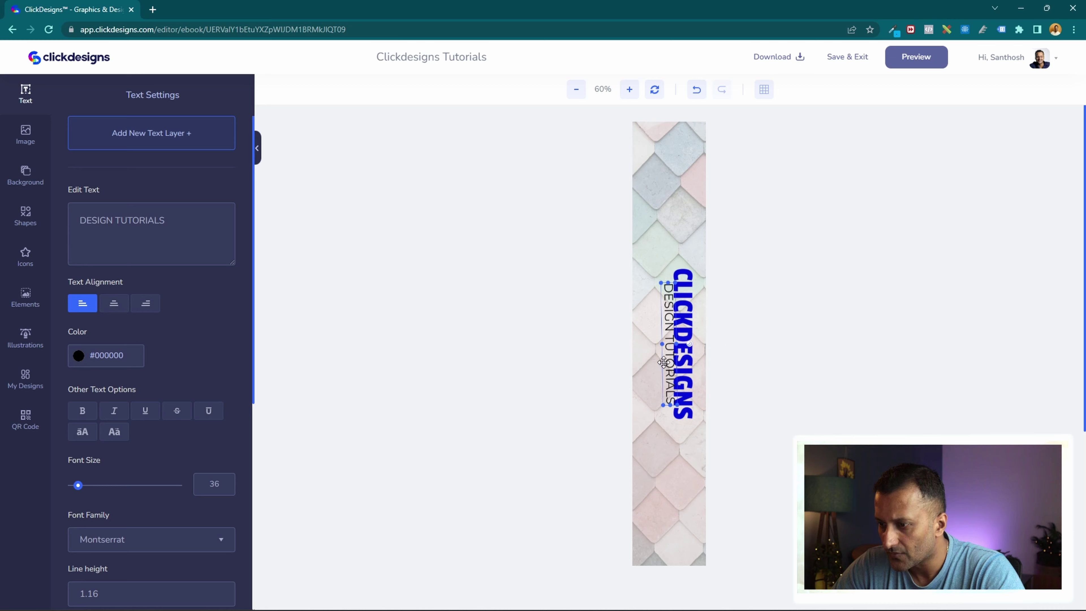
{"action": "left_click_drag", "start_coordinate": [663, 362], "coordinate": [657, 357]}
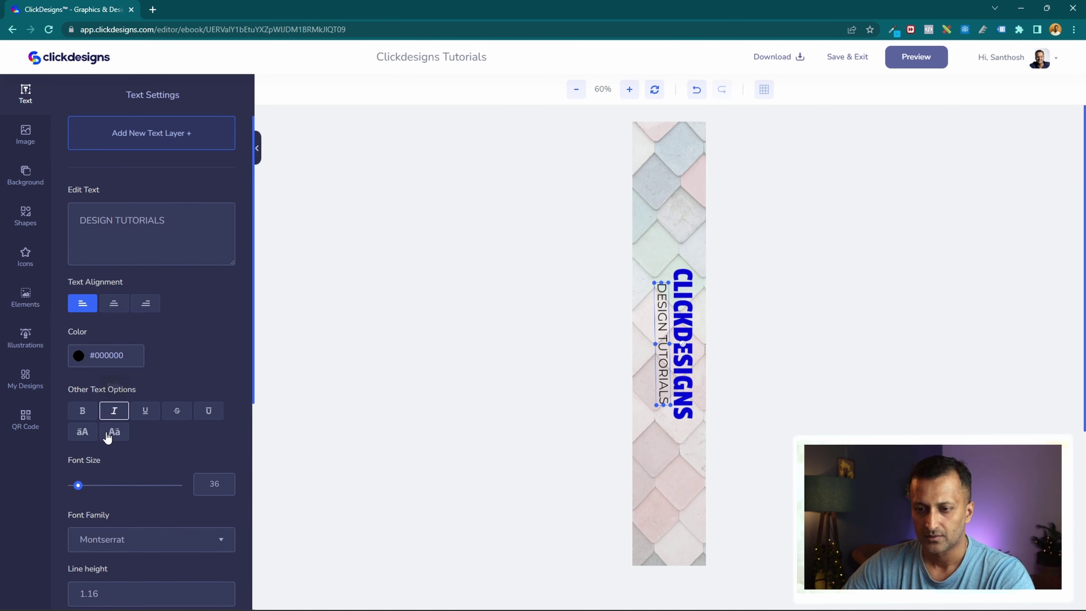
{"action": "left_click", "coordinate": [80, 412]}
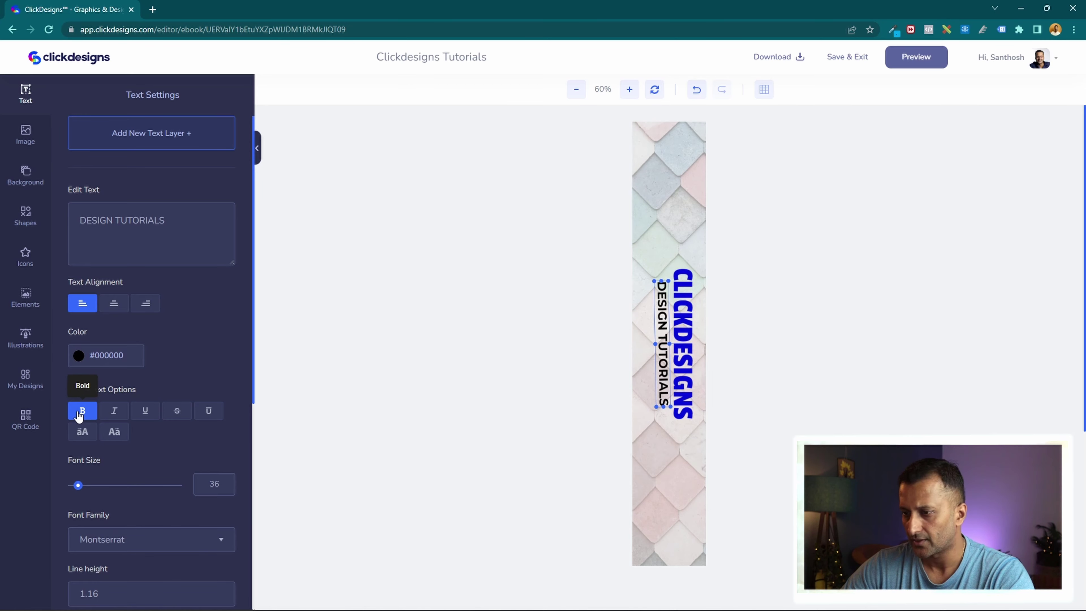
{"action": "left_click", "coordinate": [80, 412]}
- Shift the CLICKDESIGNS title and its subtitle slightly left to centre them across the spine, and group them
{"action": "left_click", "coordinate": [678, 325], "text": "shift"}
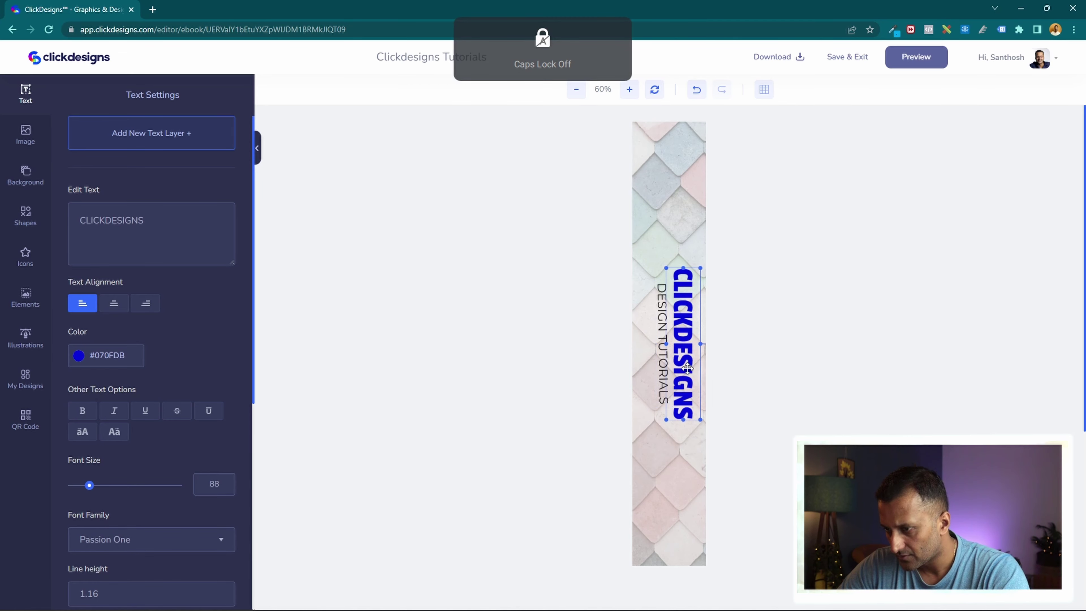
{"action": "left_click_drag", "start_coordinate": [679, 391], "coordinate": [661, 391]}
{"action": "left_click", "coordinate": [851, 324]}
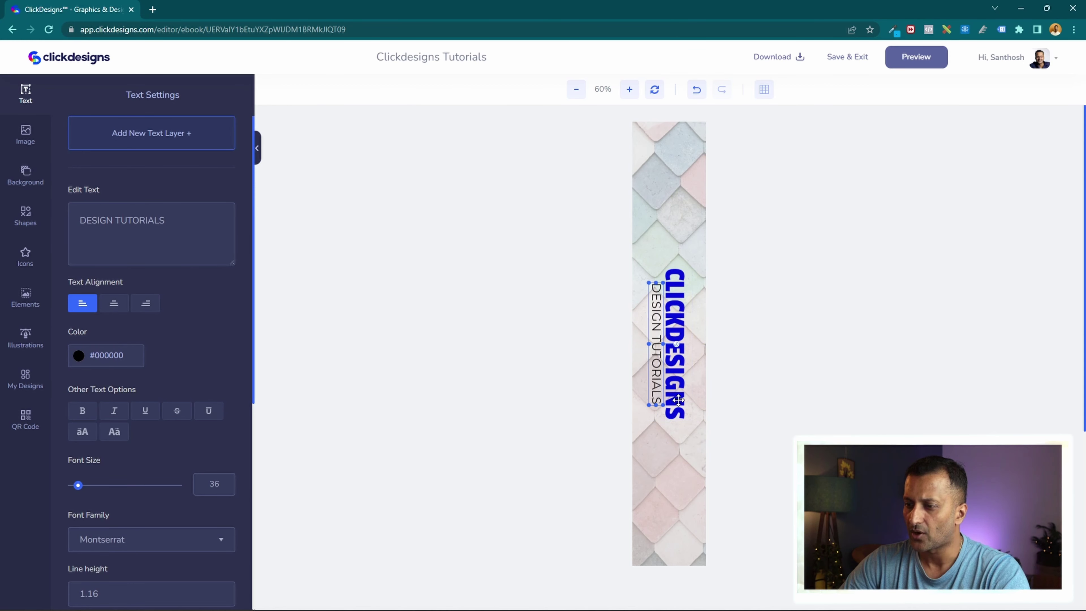
{"action": "left_click", "coordinate": [679, 401], "text": "shift"}
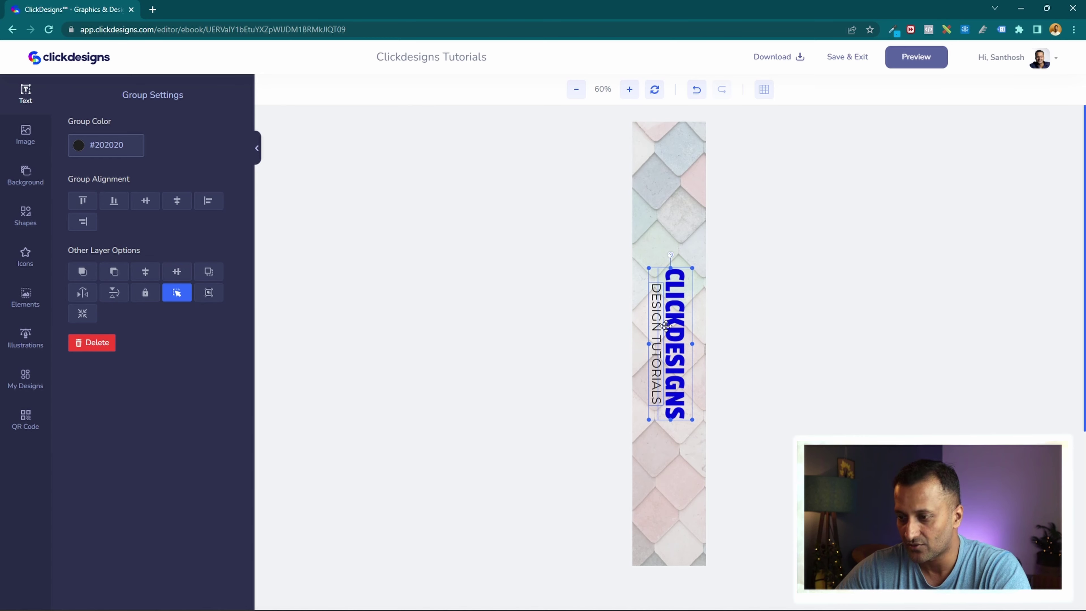
{"action": "left_click", "coordinate": [209, 294]}
{"action": "left_click", "coordinate": [684, 194]}
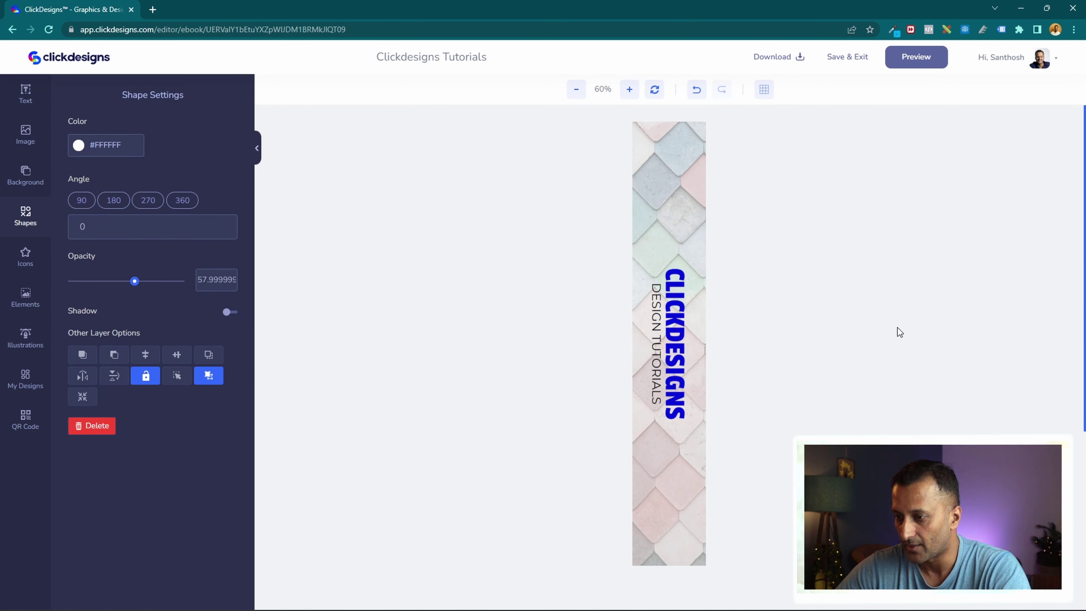
- Move the grouped title and subtitle slightly up the spine and enlarge the group a little
{"action": "left_click", "coordinate": [674, 376]}
{"action": "mouse_move", "coordinate": [673, 377]}
{"action": "left_mouse_down"}
{"action": "mouse_move", "coordinate": [673, 304]}
{"action": "mouse_move", "coordinate": [664, 384]}
{"action": "left_mouse_up"}
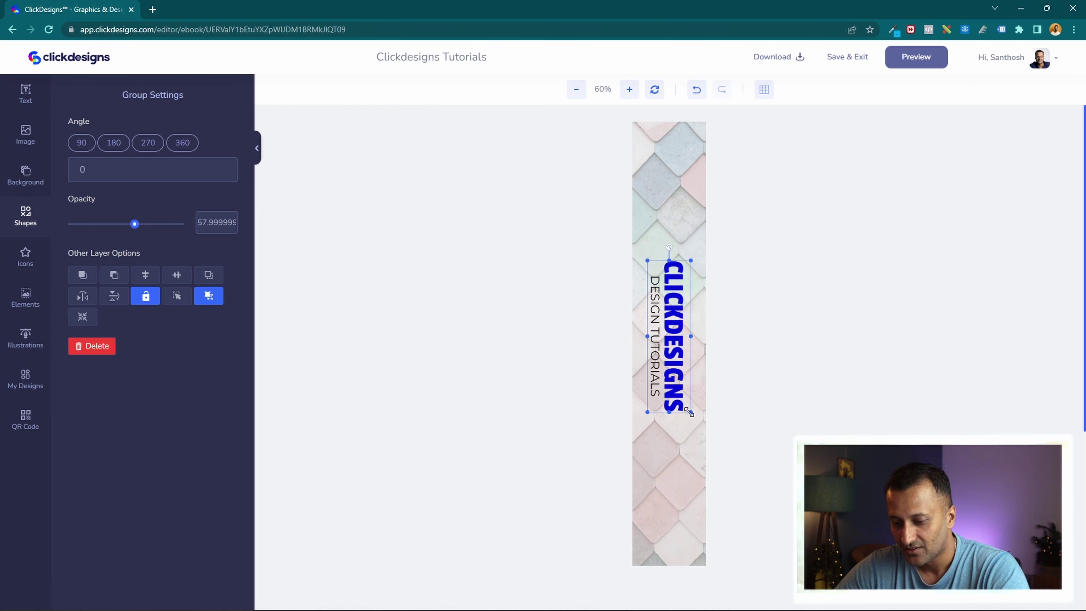
{"action": "mouse_move", "coordinate": [690, 412]}
{"action": "left_mouse_down"}
{"action": "mouse_move", "coordinate": [700, 431]}
{"action": "mouse_move", "coordinate": [694, 420]}
{"action": "left_mouse_up"}
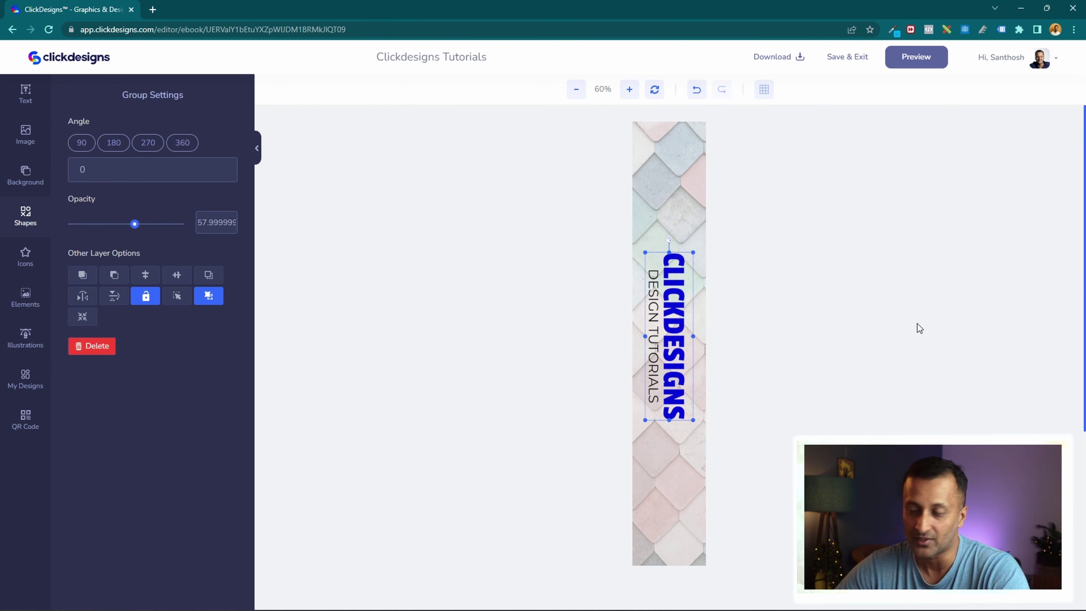
- Insert the dark author-name logo from the uploaded images and place it at the bottom of the spine
{"action": "left_click", "coordinate": [18, 144]}
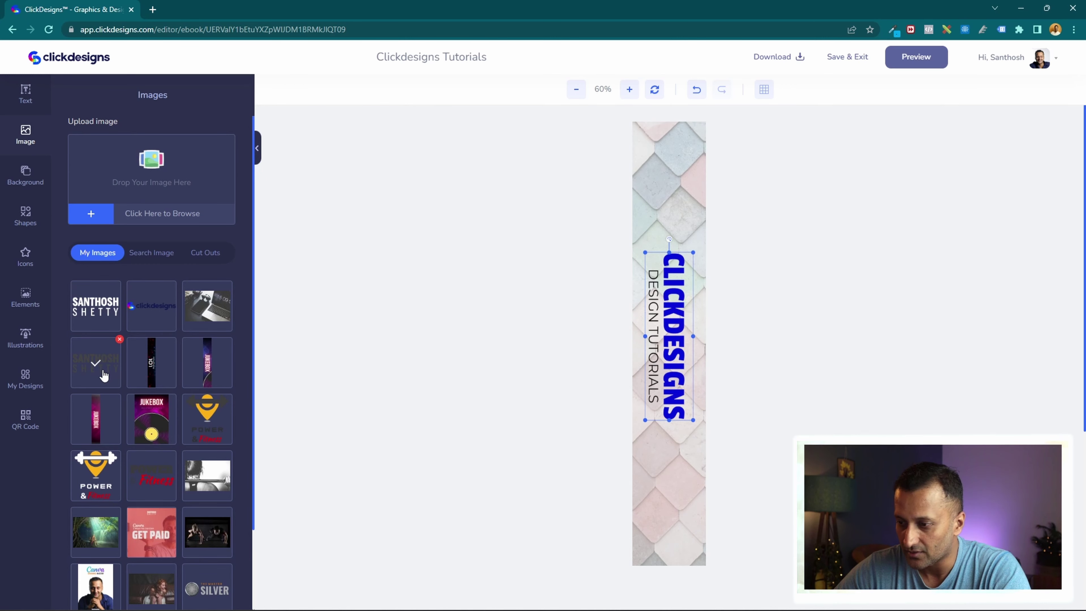
{"action": "left_click", "coordinate": [104, 375]}
{"action": "left_click_drag", "start_coordinate": [691, 353], "coordinate": [696, 552]}
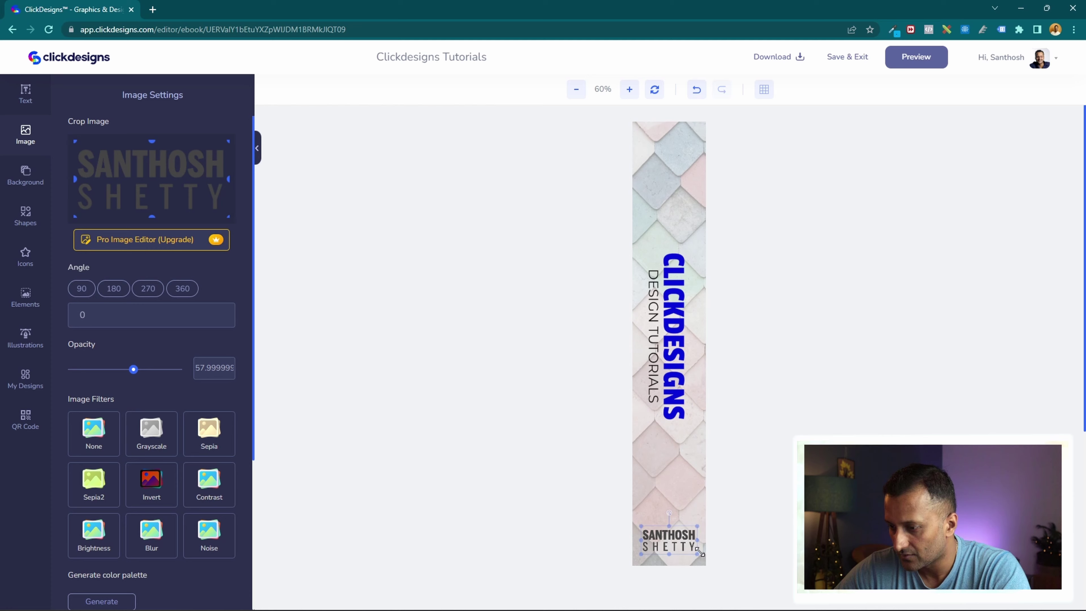
- Set the white overlay shape's opacity to 66%, and save and exit the spine design
{"action": "left_click", "coordinate": [668, 169]}
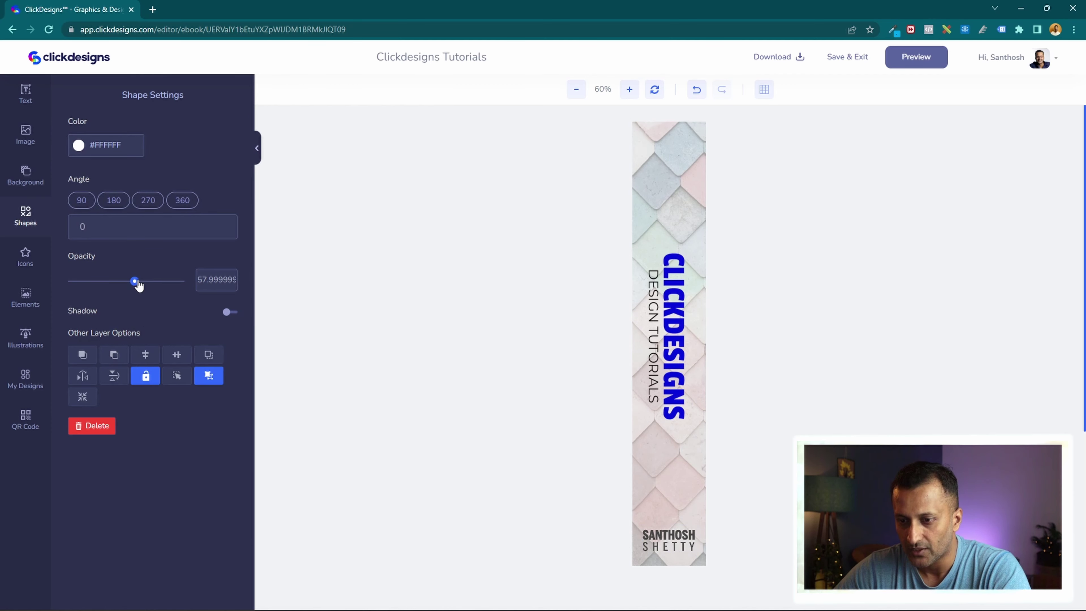
{"action": "left_click_drag", "start_coordinate": [134, 281], "coordinate": [143, 284]}
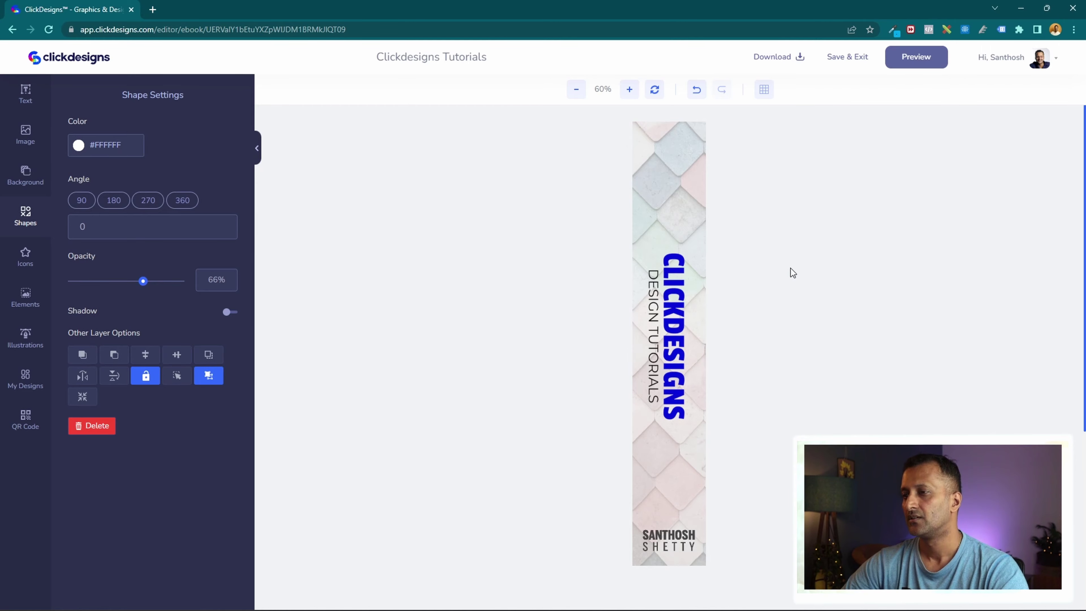
{"action": "left_click", "coordinate": [859, 60]}
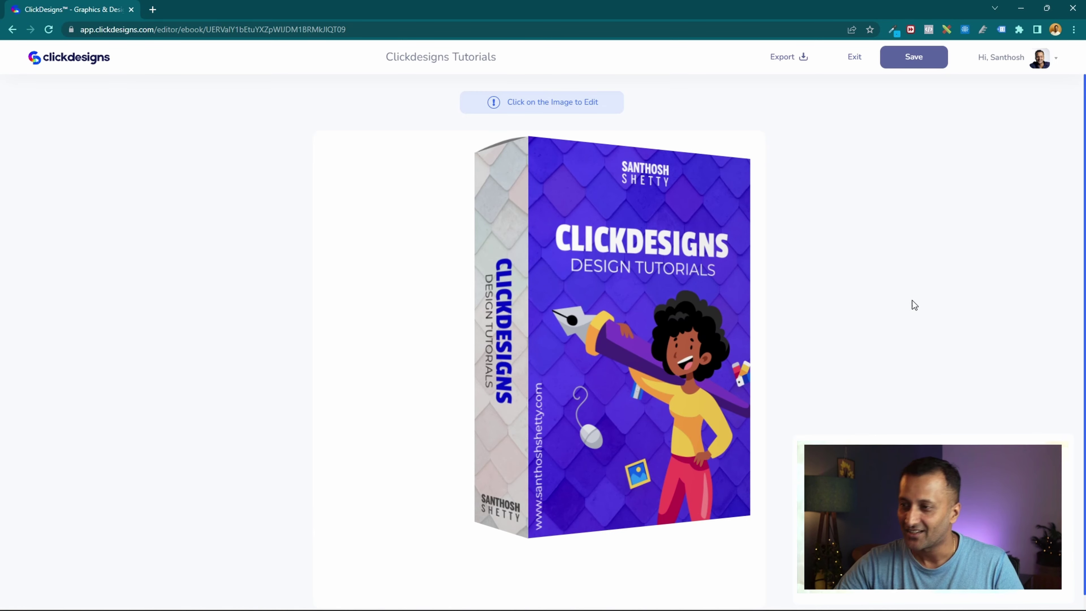
- Save the box mockup, export it as a PNG with Shadow enabled, and close the exported image after viewing it
{"action": "left_click", "coordinate": [922, 60]}
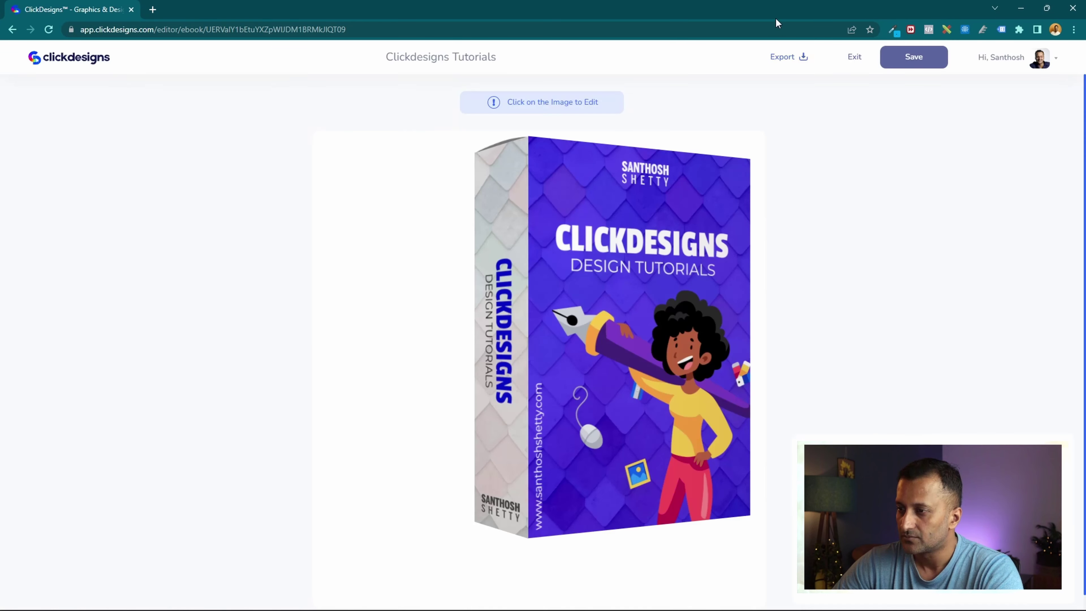
{"action": "left_click", "coordinate": [787, 57]}
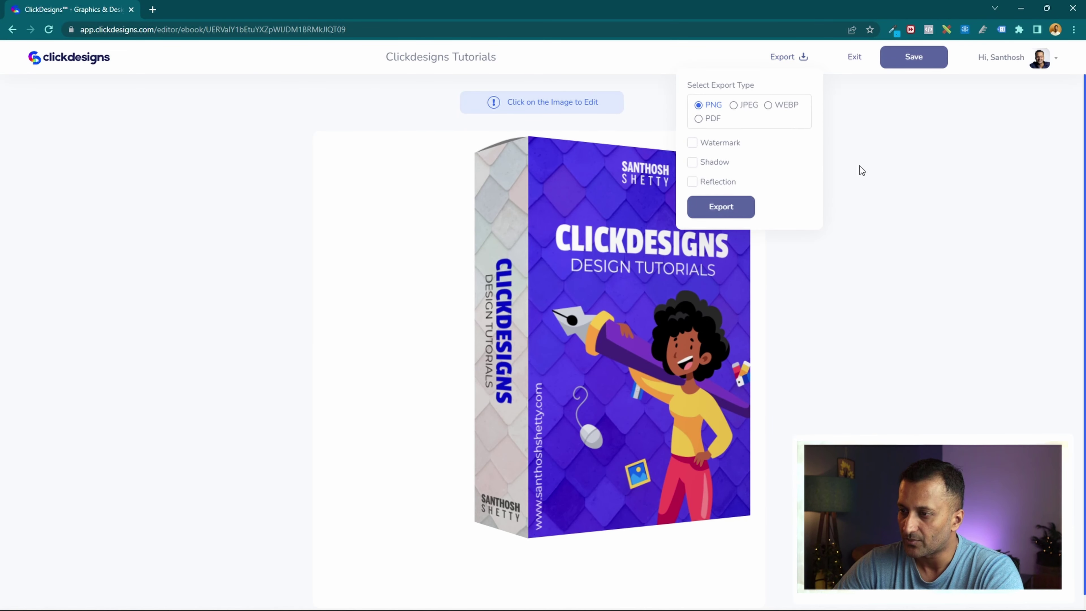
{"action": "left_click", "coordinate": [710, 163]}
{"action": "left_click", "coordinate": [722, 209]}
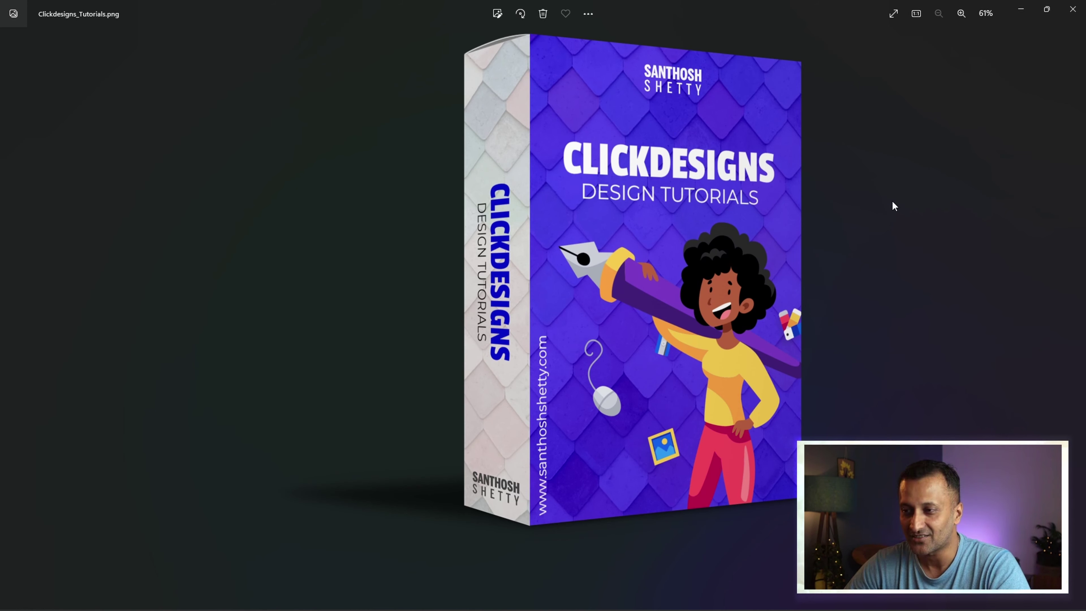
{"action": "left_click", "coordinate": [1073, 11]}
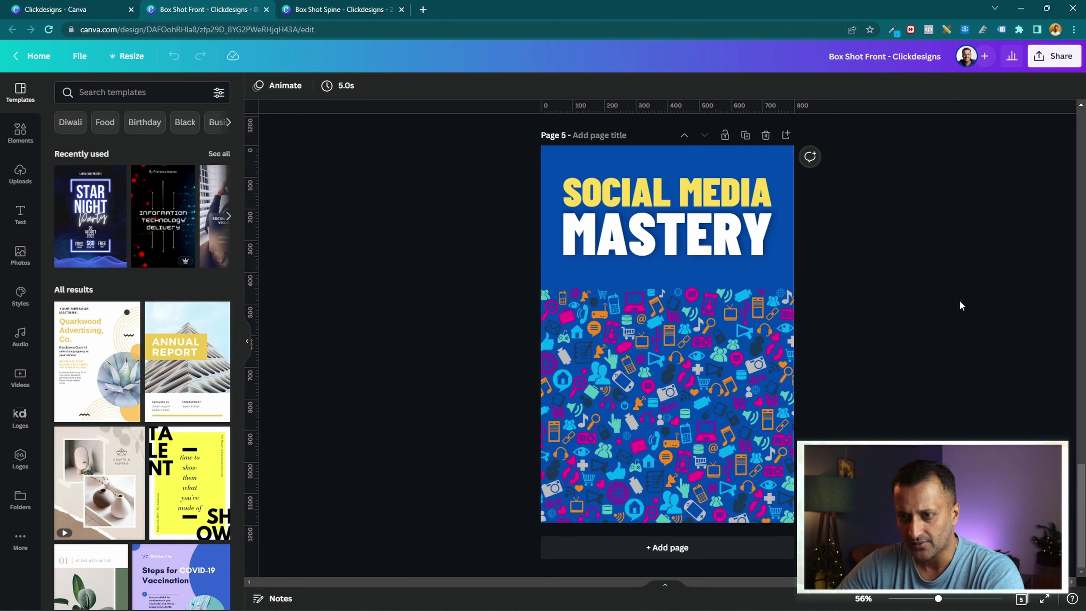
- In Canva, add a blank page at the end of the Box Shot Front design, after the Social Media Mastery pages
{"action": "scroll", "coordinate": [857, 272], "scroll_direction": "down", "scroll_amount": 2}
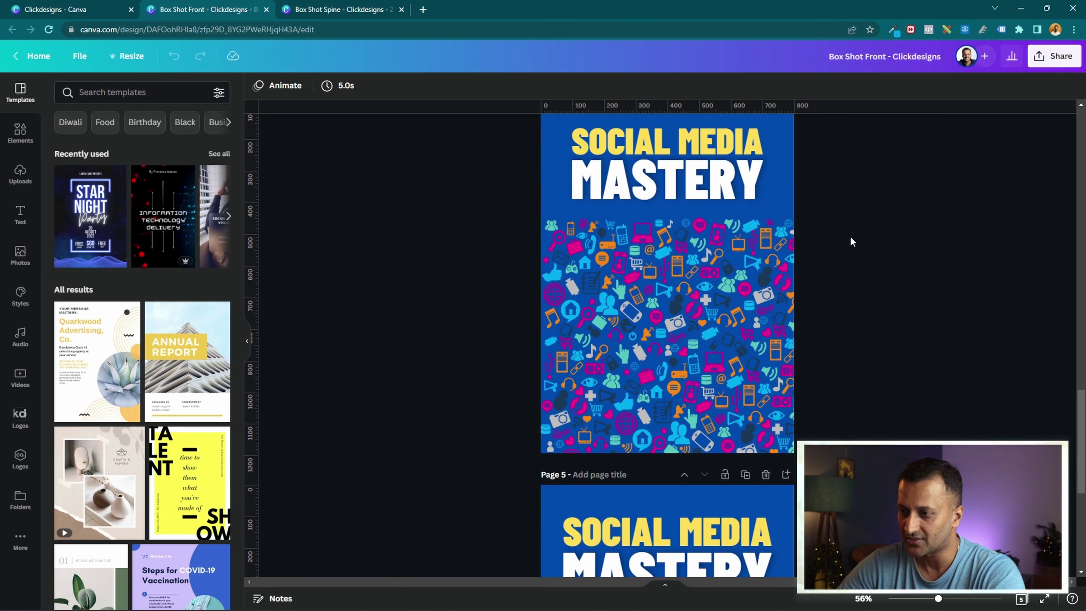
{"action": "scroll", "coordinate": [849, 238], "scroll_direction": "up", "scroll_amount": 2}
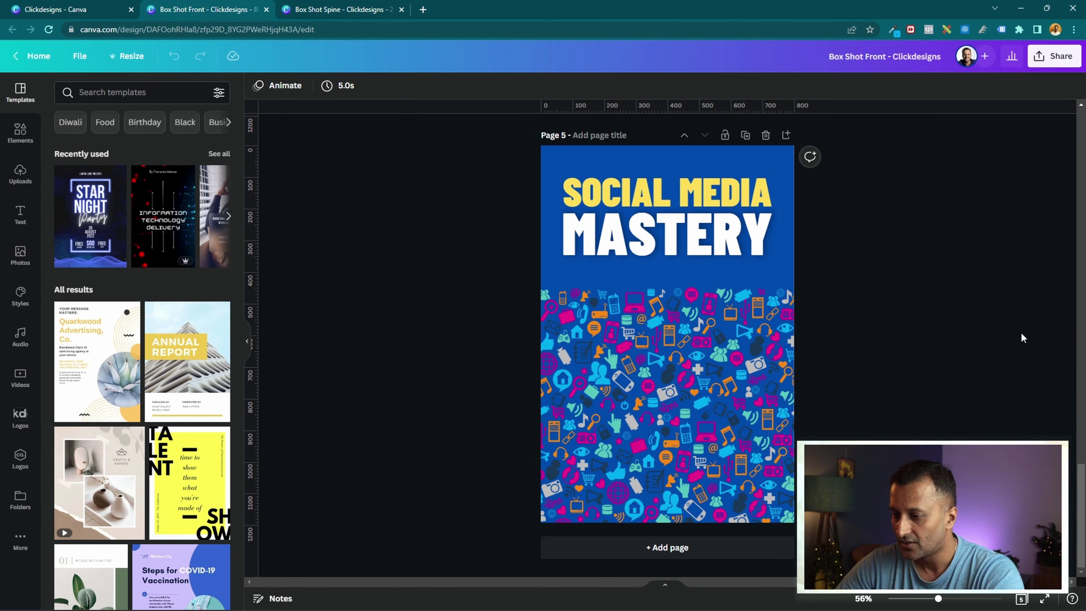
{"action": "left_click", "coordinate": [645, 544]}
{"action": "left_click", "coordinate": [764, 250]}
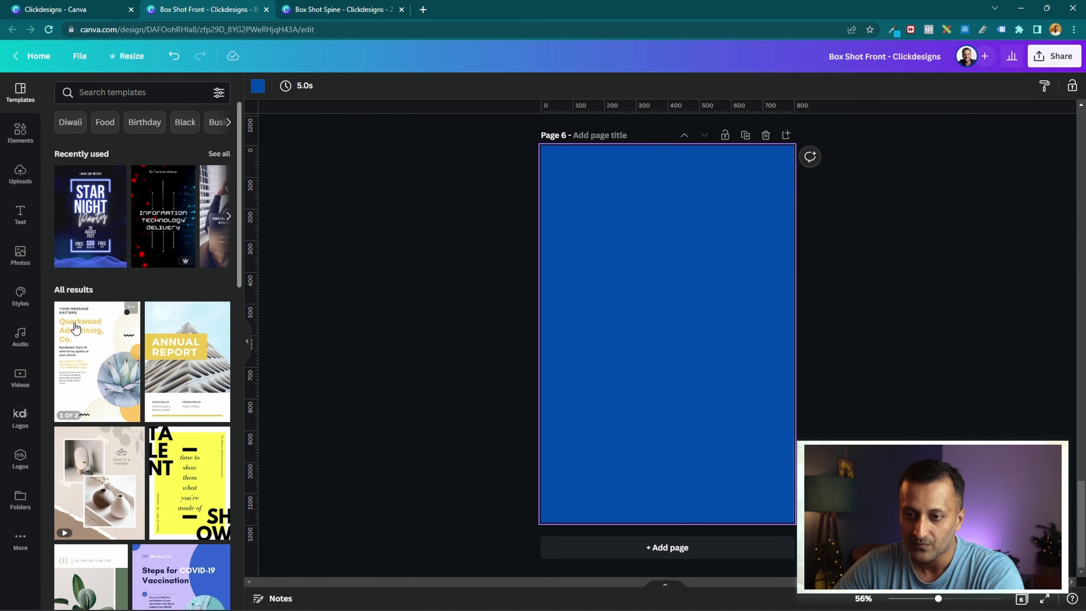
- Add the "cold, smooth & tasty." font combination to the blank blue page and select its main text
{"action": "left_click", "coordinate": [20, 214]}
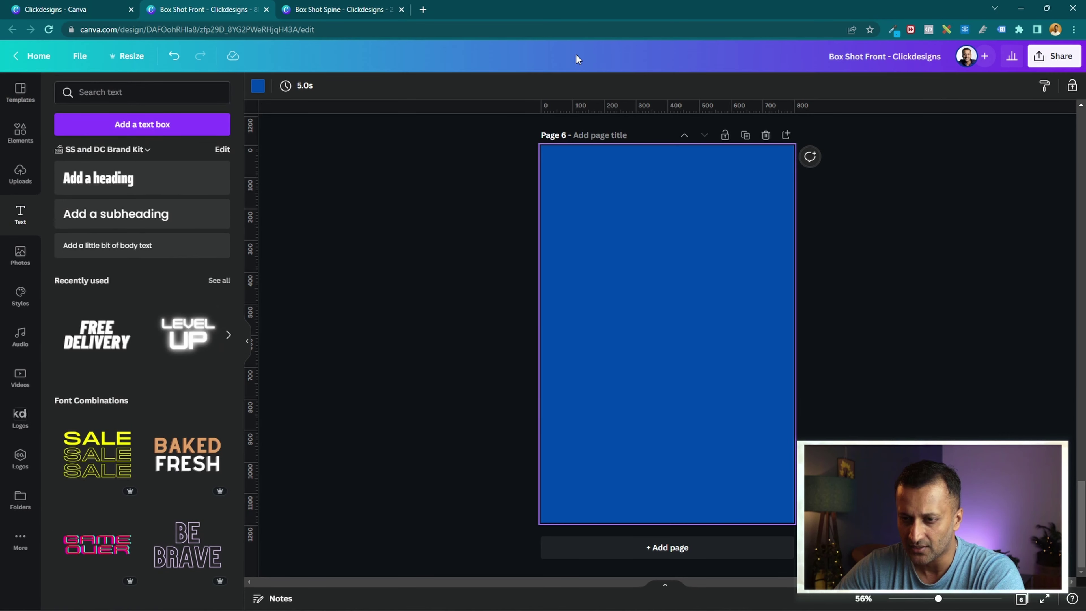
{"action": "scroll", "coordinate": [150, 412], "scroll_direction": "down", "scroll_amount": 5}
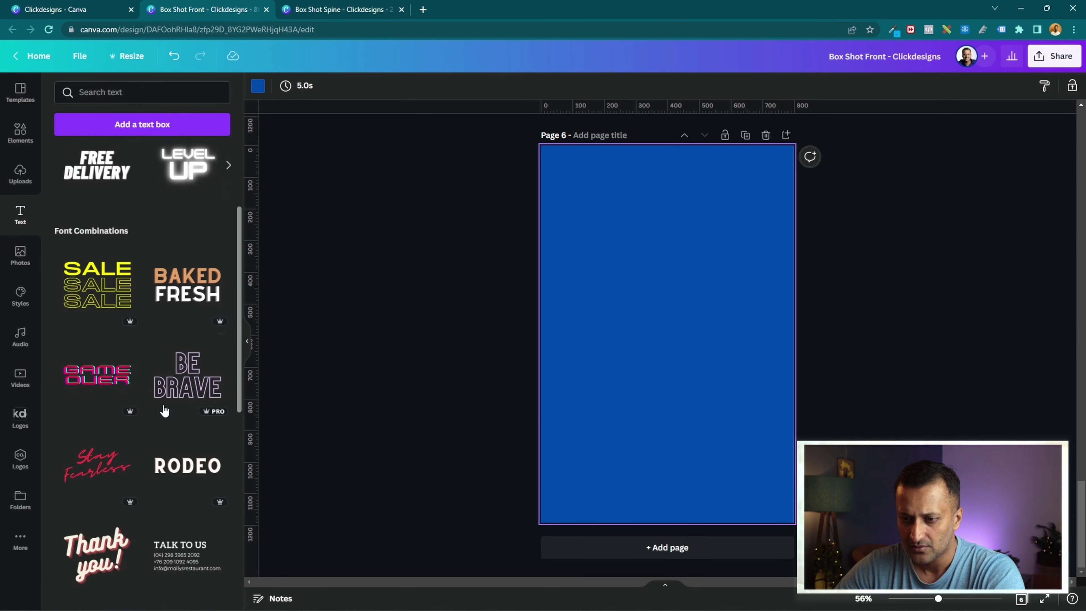
{"action": "scroll", "coordinate": [136, 514], "scroll_direction": "down", "scroll_amount": 10}
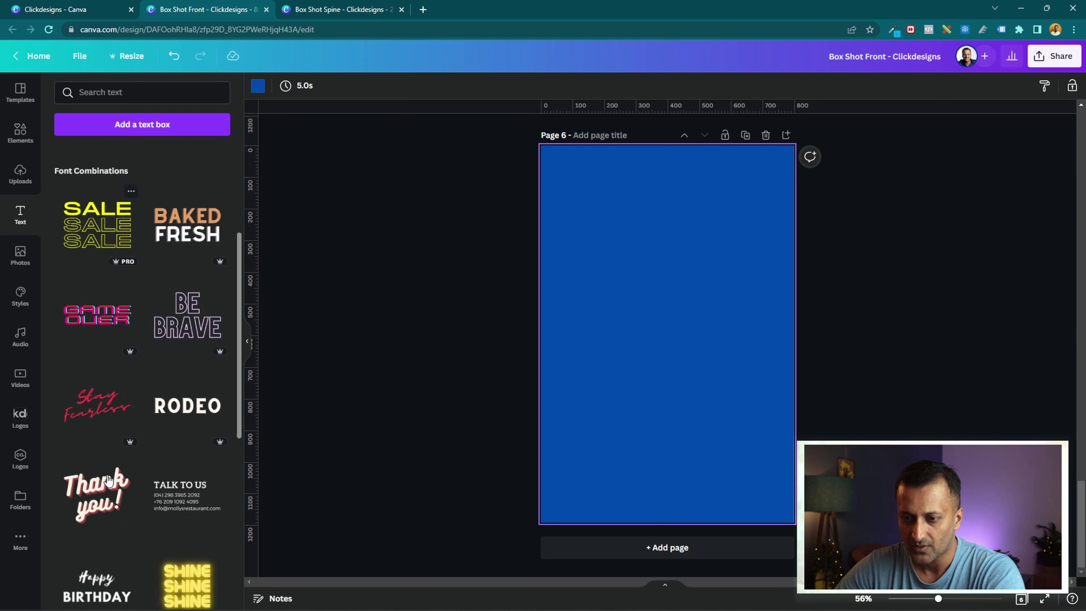
{"action": "scroll", "coordinate": [136, 479], "scroll_direction": "down", "scroll_amount": 6}
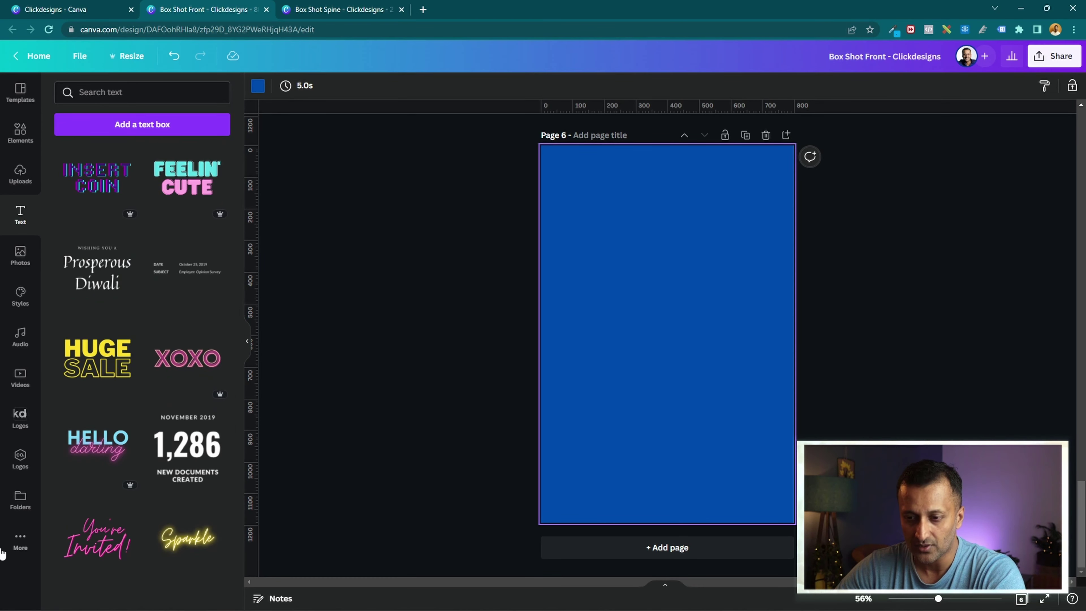
{"action": "scroll", "coordinate": [188, 330], "scroll_direction": "down", "scroll_amount": 7}
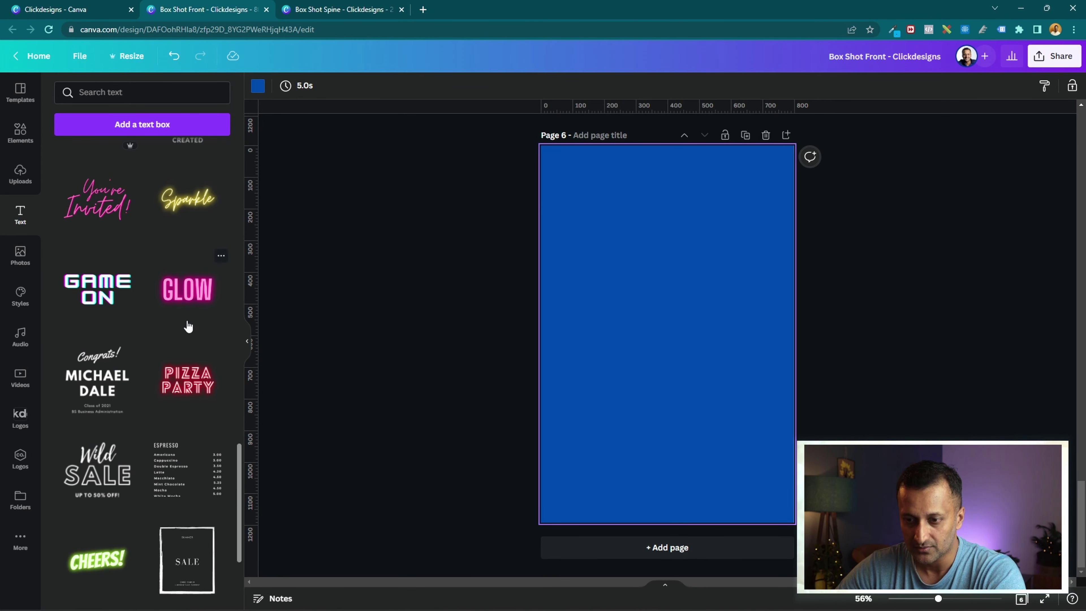
{"action": "scroll", "coordinate": [104, 342], "scroll_direction": "down", "scroll_amount": 10}
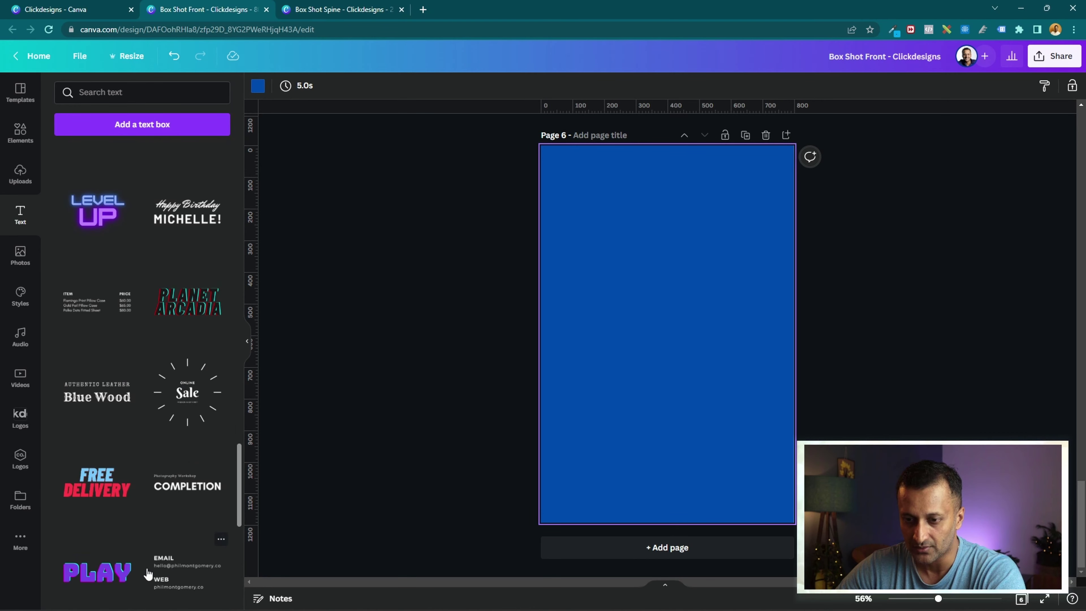
{"action": "scroll", "coordinate": [175, 206], "scroll_direction": "down", "scroll_amount": 5}
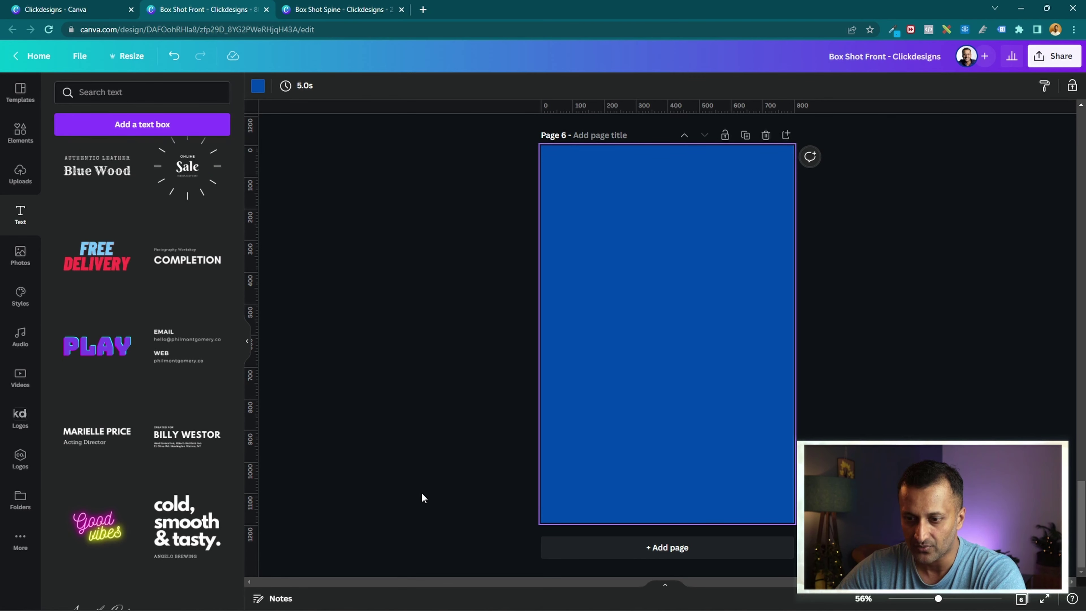
{"action": "scroll", "coordinate": [102, 408], "scroll_direction": "down", "scroll_amount": 6}
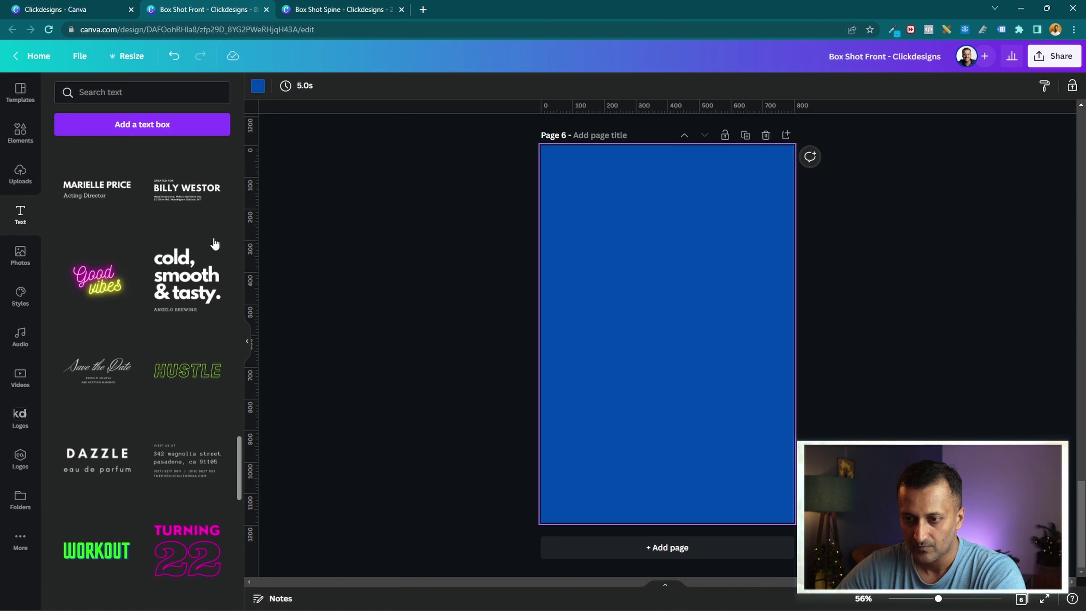
{"action": "left_click", "coordinate": [182, 276]}
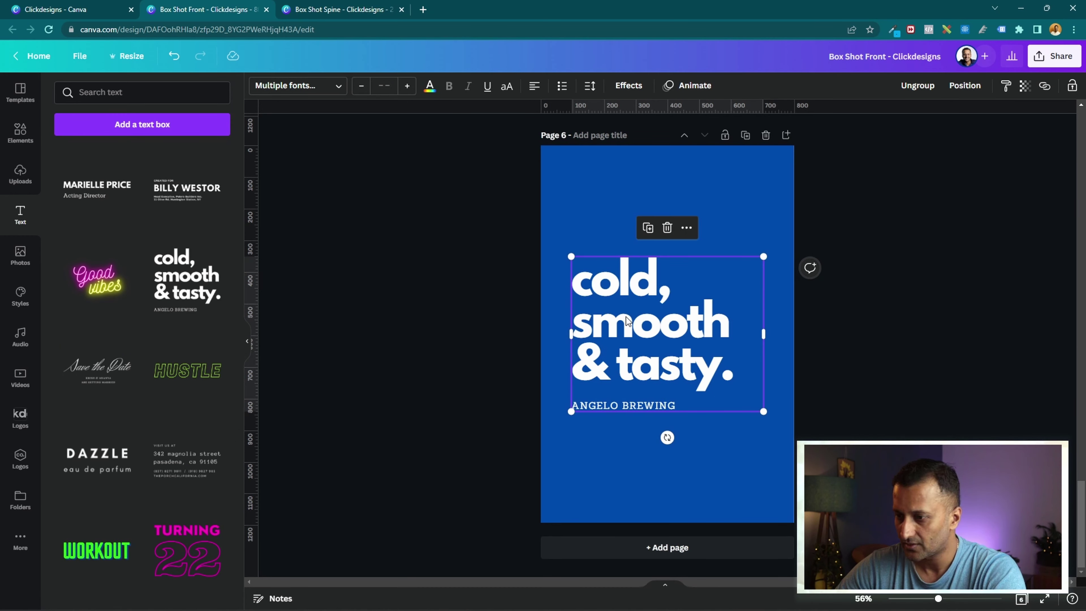
{"action": "left_click", "coordinate": [673, 407]}
{"action": "left_click", "coordinate": [665, 294]}
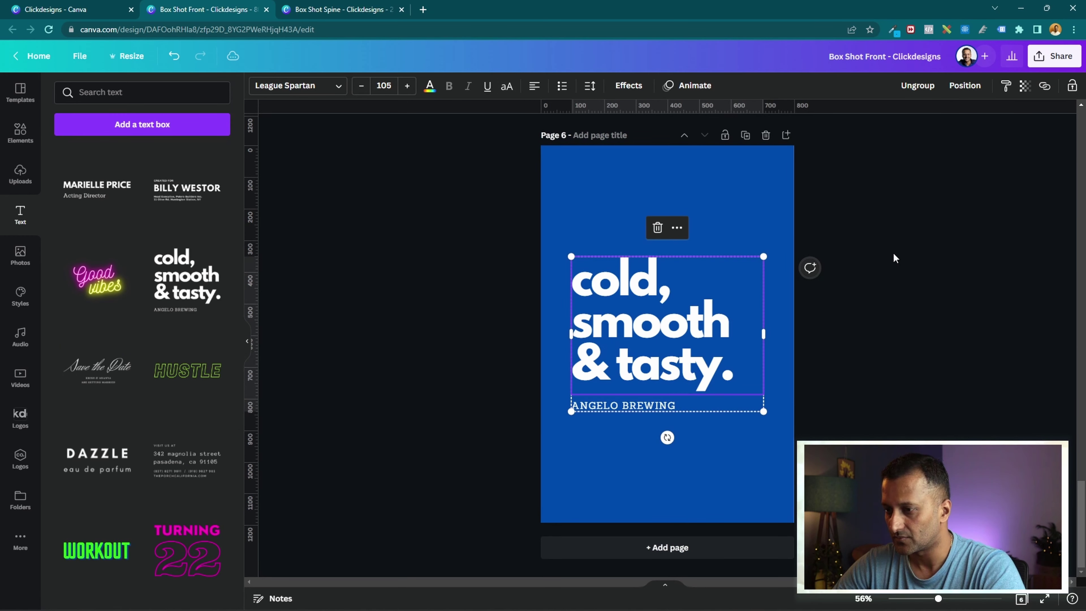
- Ungroup the font combination on page 6 and delete its small subtitle line
{"action": "left_click", "coordinate": [918, 85]}
{"action": "left_click", "coordinate": [850, 323]}
{"action": "left_click", "coordinate": [624, 407]}
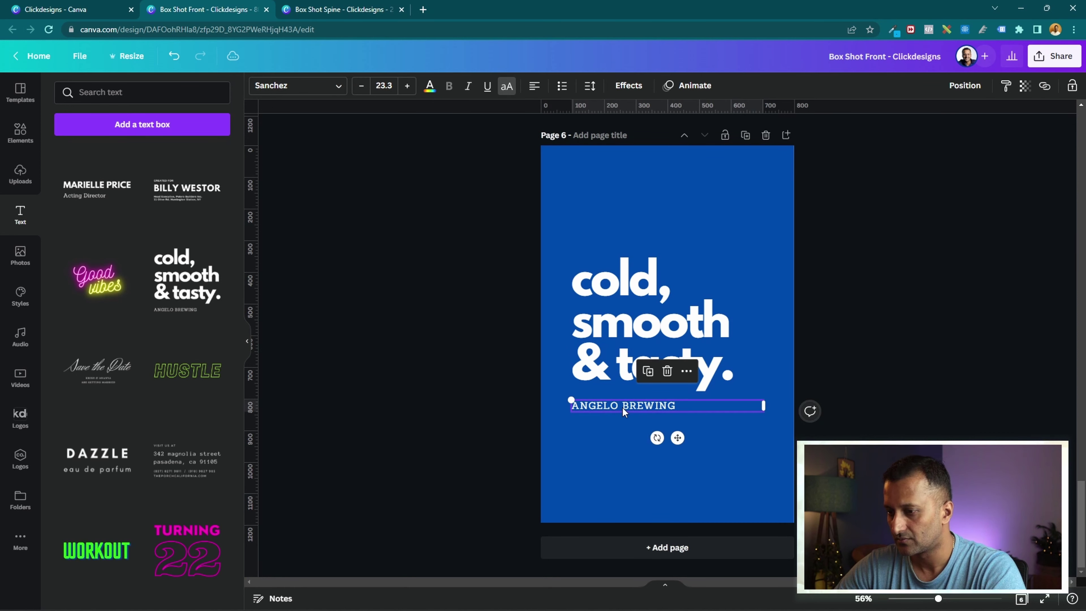
{"action": "key", "text": "Delete"}
- Replace the "cold, smooth & tasty." text with "CLICKDESIGNS" in capitals
{"action": "double_click", "coordinate": [663, 368]}
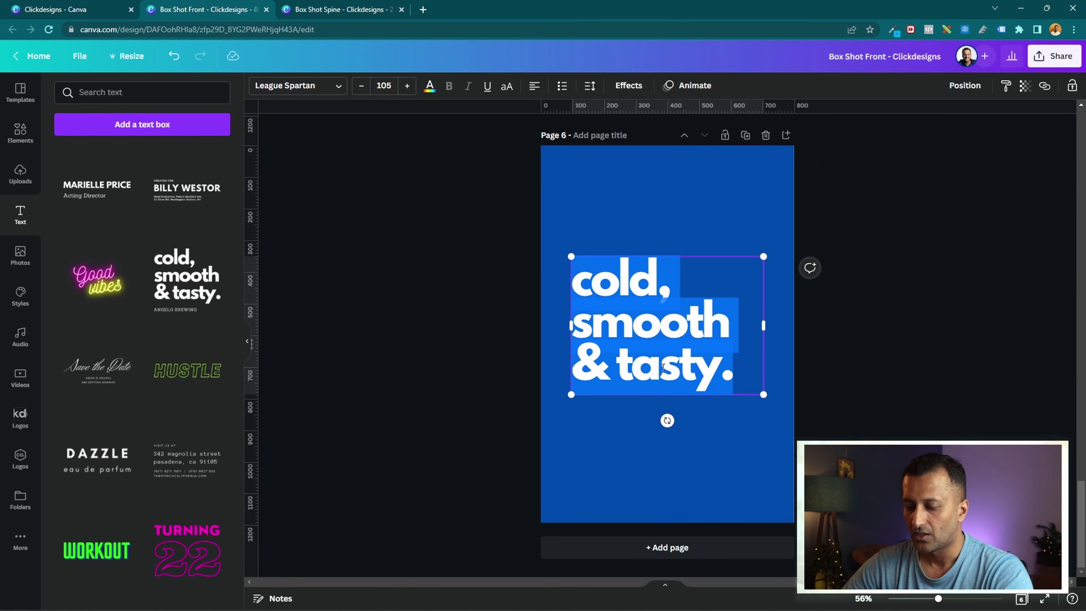
{"action": "key", "text": "Caps_Lock"}
{"action": "type", "text": "CLICKDESING"}
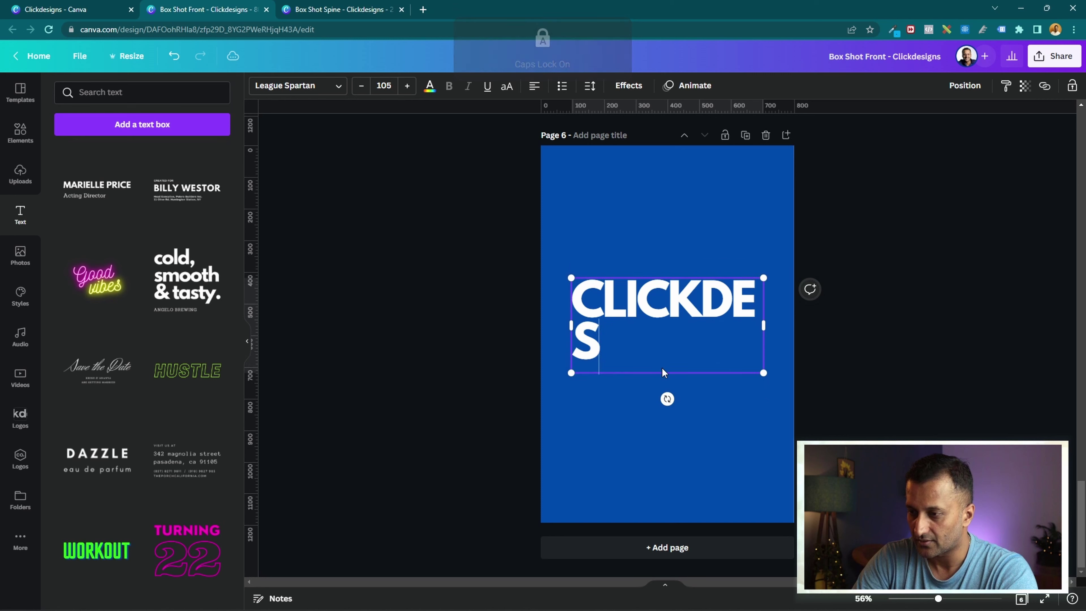
{"action": "key", "text": "BackSpace"}
{"action": "key", "text": "BackSpace"}
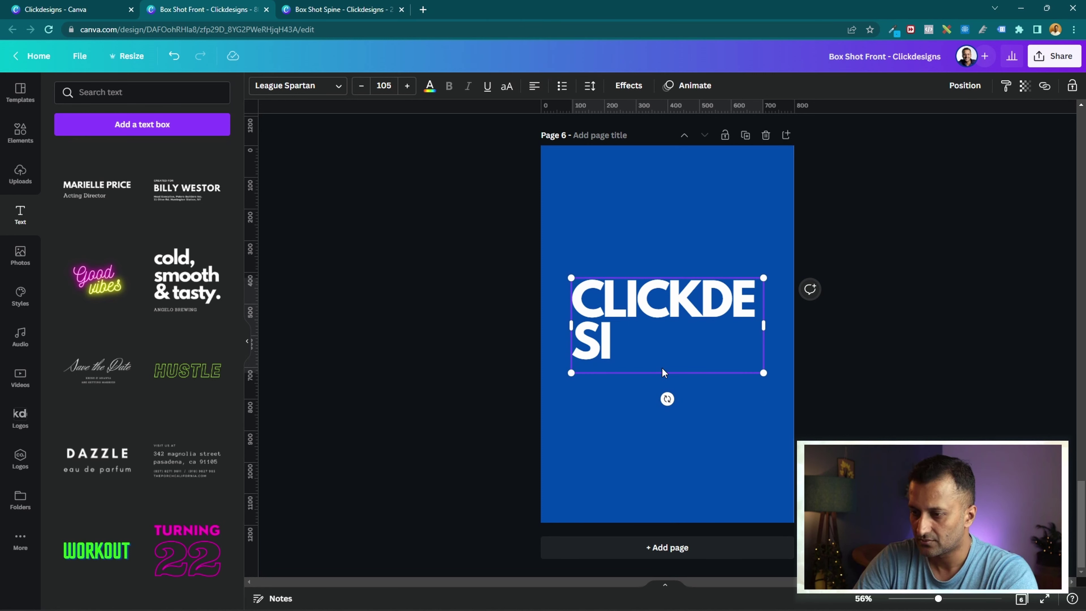
{"action": "type", "text": "GNS"}
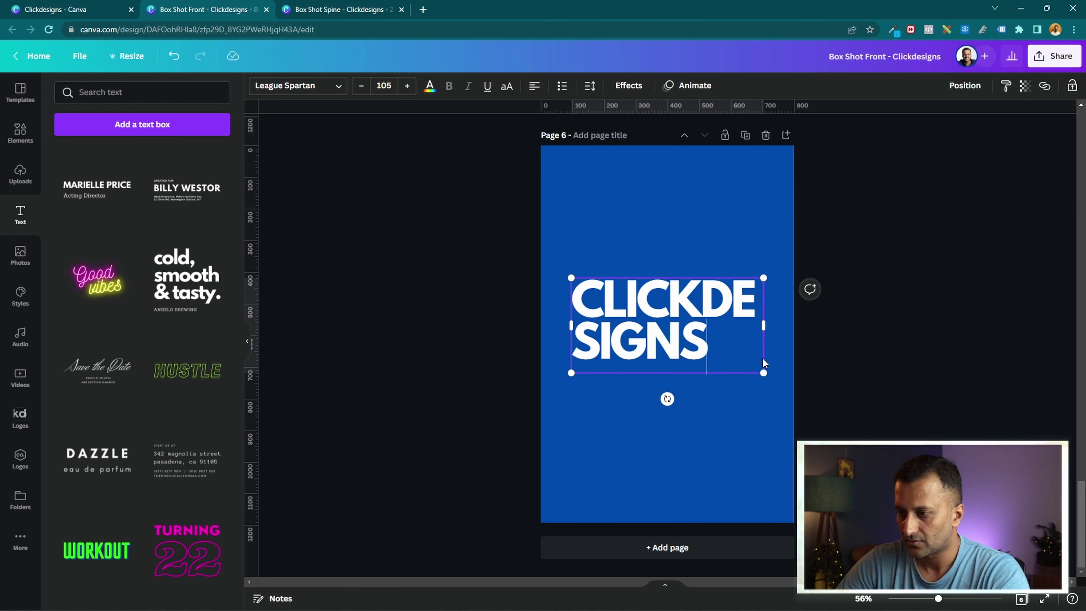
- Set the CLICKDESIGNS heading's font size to 60 and increase its letter spacing
{"action": "left_click", "coordinate": [383, 85]}
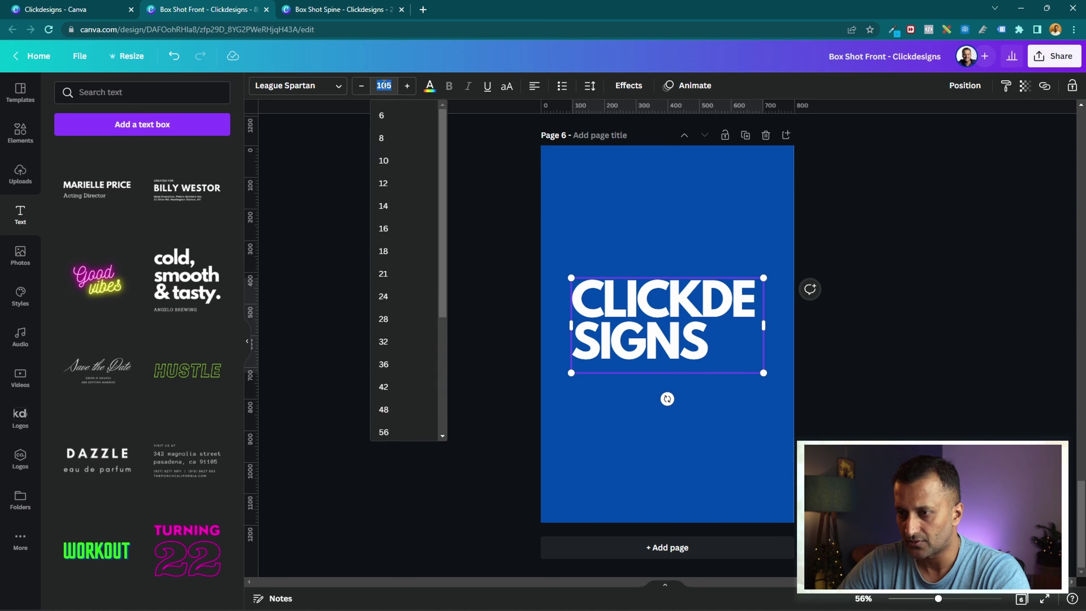
{"action": "left_click", "coordinate": [383, 85]}
{"action": "type", "text": "60"}
{"action": "key", "text": "Return"}
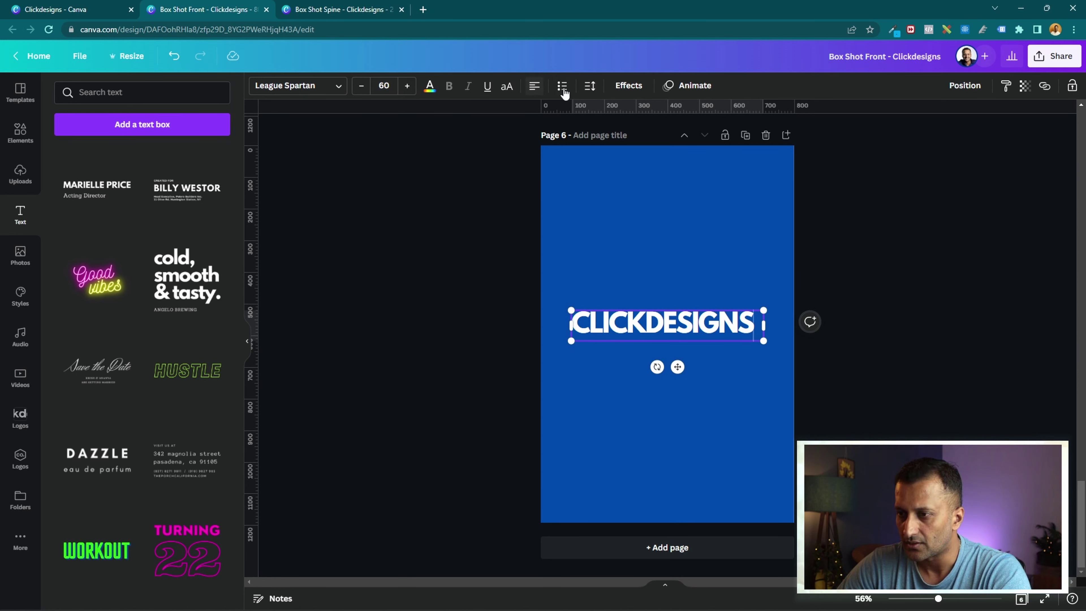
{"action": "left_click", "coordinate": [589, 86]}
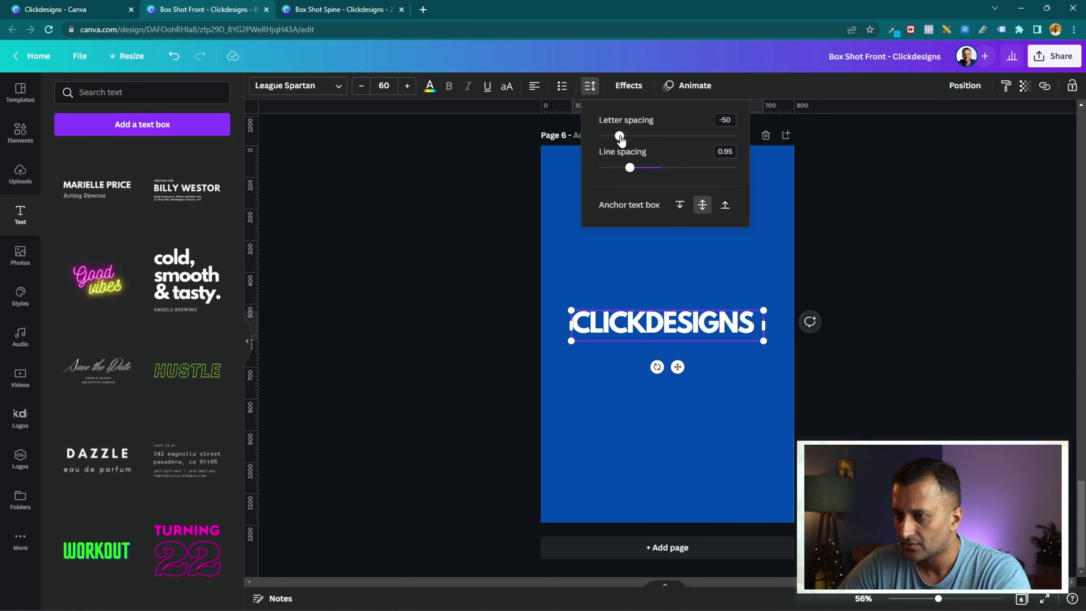
{"action": "left_click_drag", "start_coordinate": [620, 137], "coordinate": [639, 141]}
{"action": "left_click", "coordinate": [754, 329]}
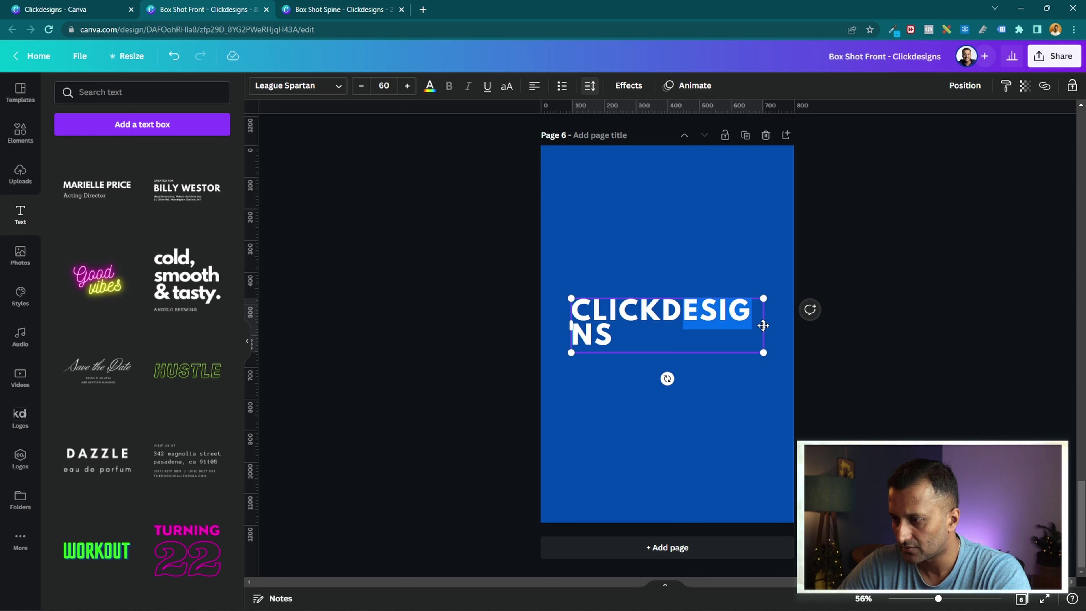
- Widen the heading's text box slightly and set its font size to 40 so the word fits on one line
{"action": "left_click_drag", "start_coordinate": [764, 325], "coordinate": [789, 322]}
{"action": "left_click_drag", "start_coordinate": [825, 319], "coordinate": [774, 323]}
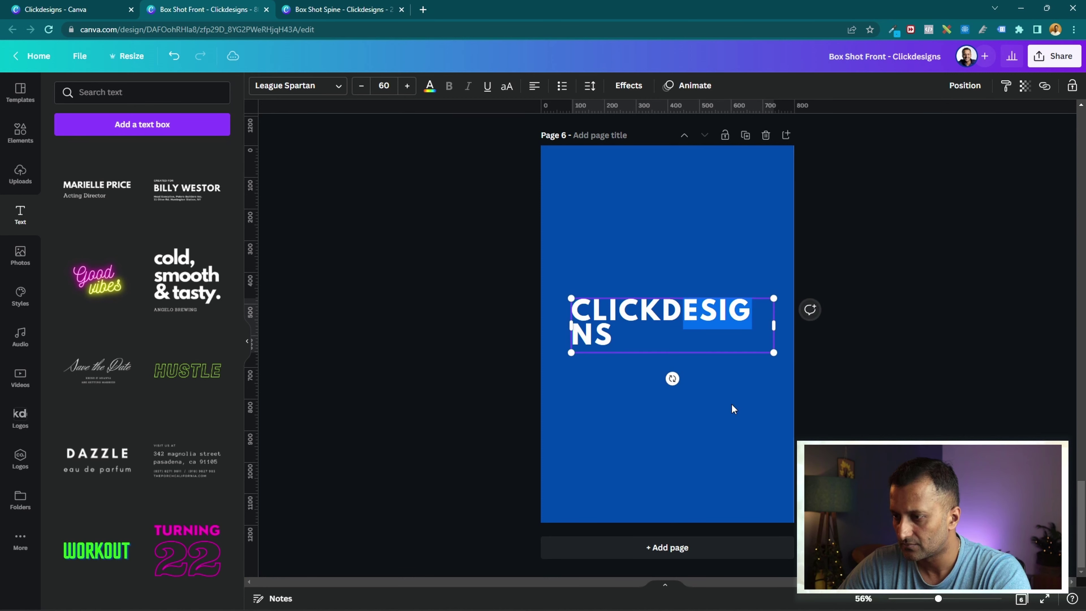
{"action": "double_click", "coordinate": [376, 85]}
{"action": "double_click", "coordinate": [385, 86]}
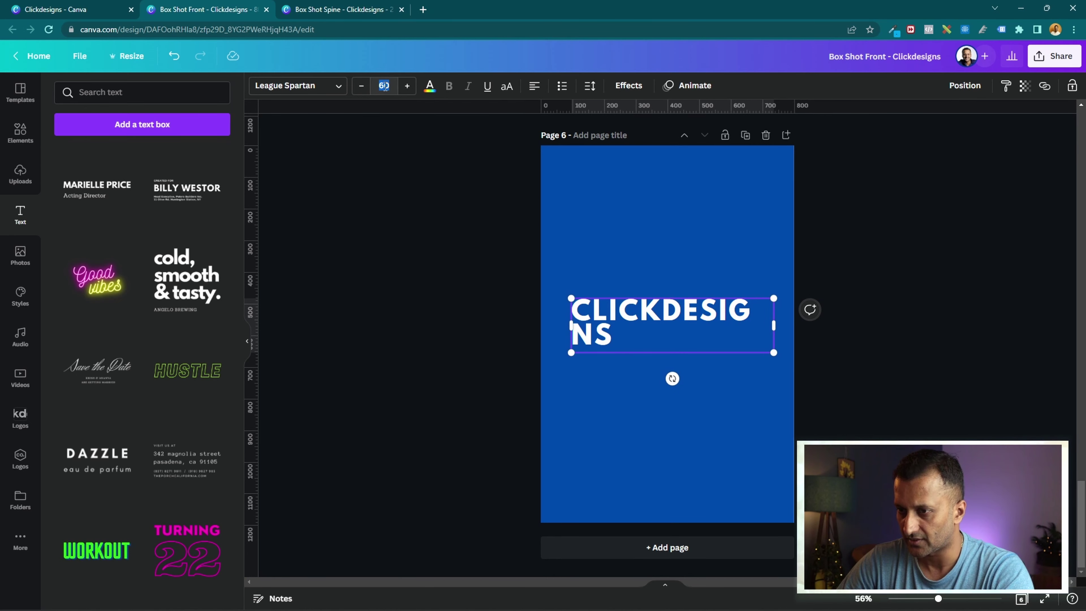
{"action": "type", "text": "40"}
{"action": "key", "text": "Return"}
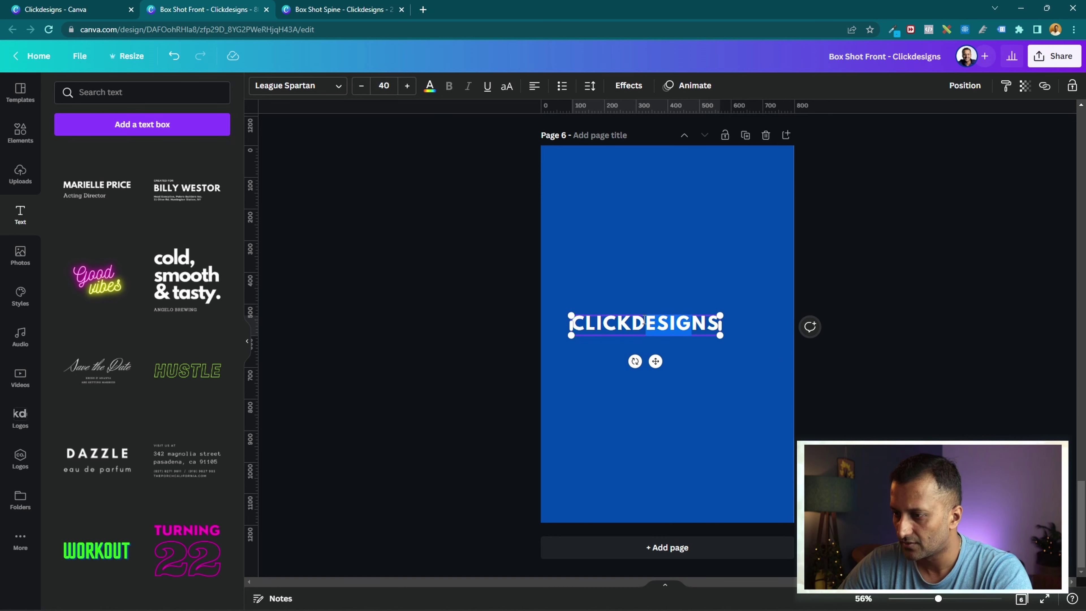
- Move the CLICKDESIGNS heading higher on the page and scale it up to a font size of about 56.1
{"action": "left_click", "coordinate": [645, 452]}
{"action": "left_click_drag", "start_coordinate": [643, 333], "coordinate": [637, 287]}
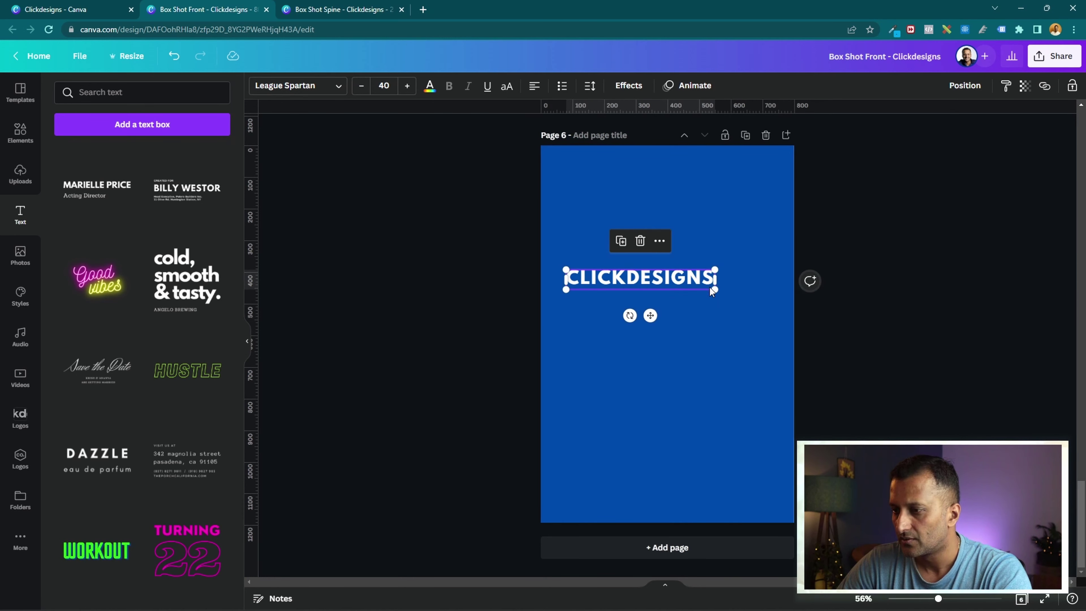
{"action": "left_click_drag", "start_coordinate": [714, 290], "coordinate": [766, 328]}
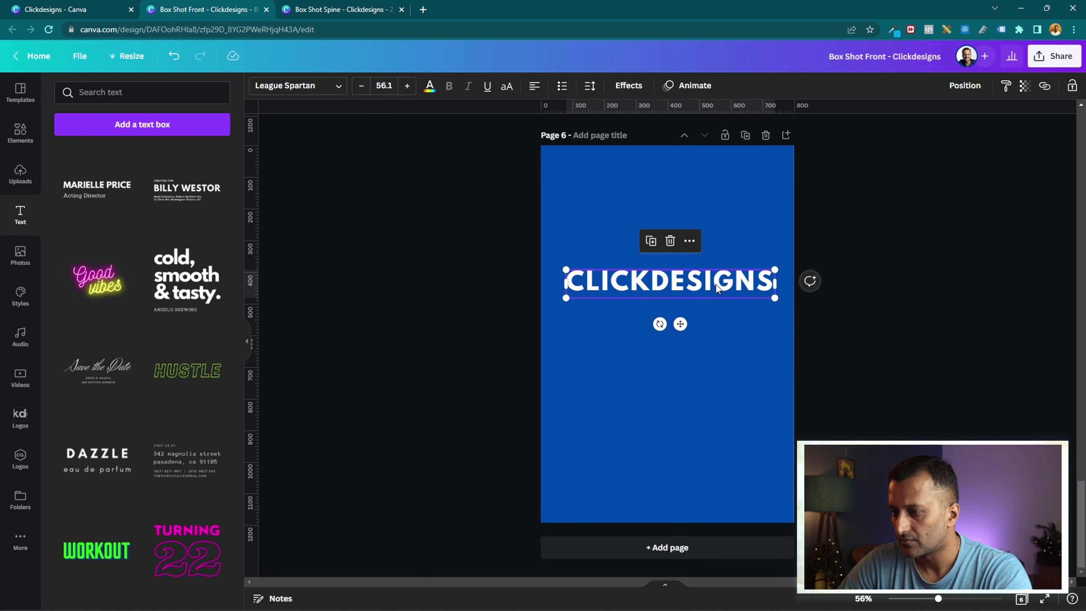
{"action": "left_click_drag", "start_coordinate": [716, 285], "coordinate": [723, 292]}
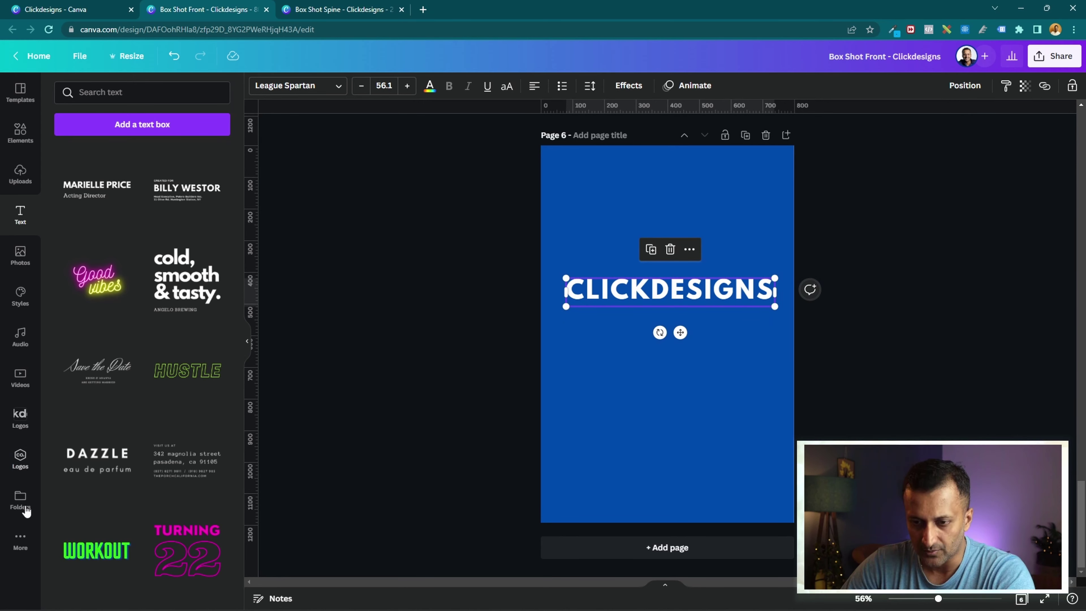
- Insert the white Design Clans logo from the brand kit, centred near the page's upper edge, and move the CLICKDESIGNS heading further up
{"action": "left_click", "coordinate": [26, 467]}
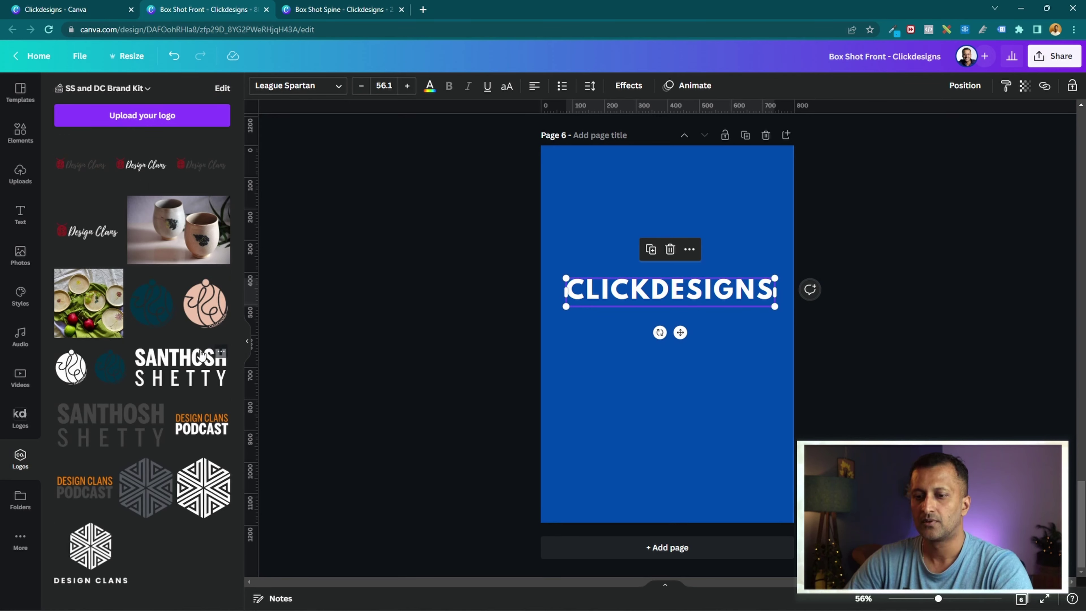
{"action": "left_click", "coordinate": [106, 565]}
{"action": "left_click_drag", "start_coordinate": [743, 402], "coordinate": [667, 168]}
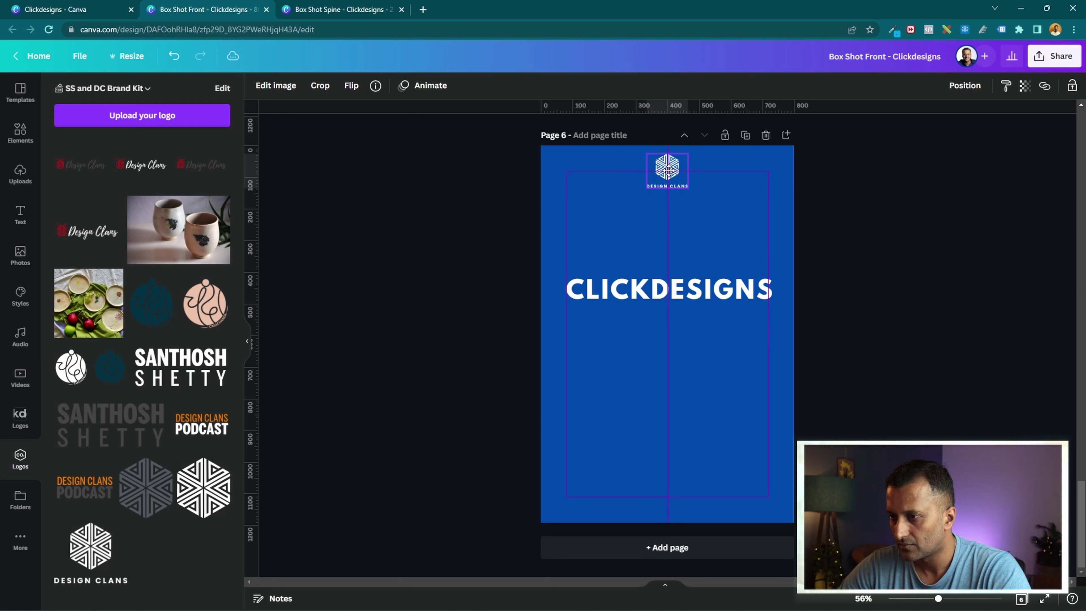
{"action": "left_click", "coordinate": [665, 402]}
{"action": "left_click_drag", "start_coordinate": [706, 298], "coordinate": [707, 254]}
{"action": "left_click", "coordinate": [649, 405]}
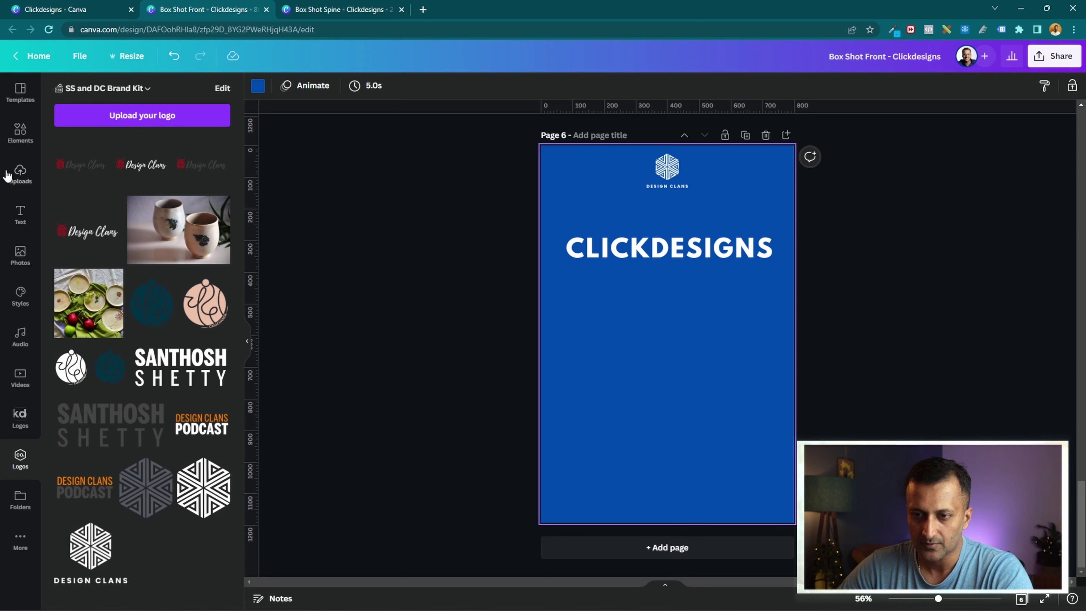
- Add a subheading reading "DESIGN TUTORIALS" and place it directly below the CLICKDESIGNS heading
{"action": "left_click", "coordinate": [20, 214]}
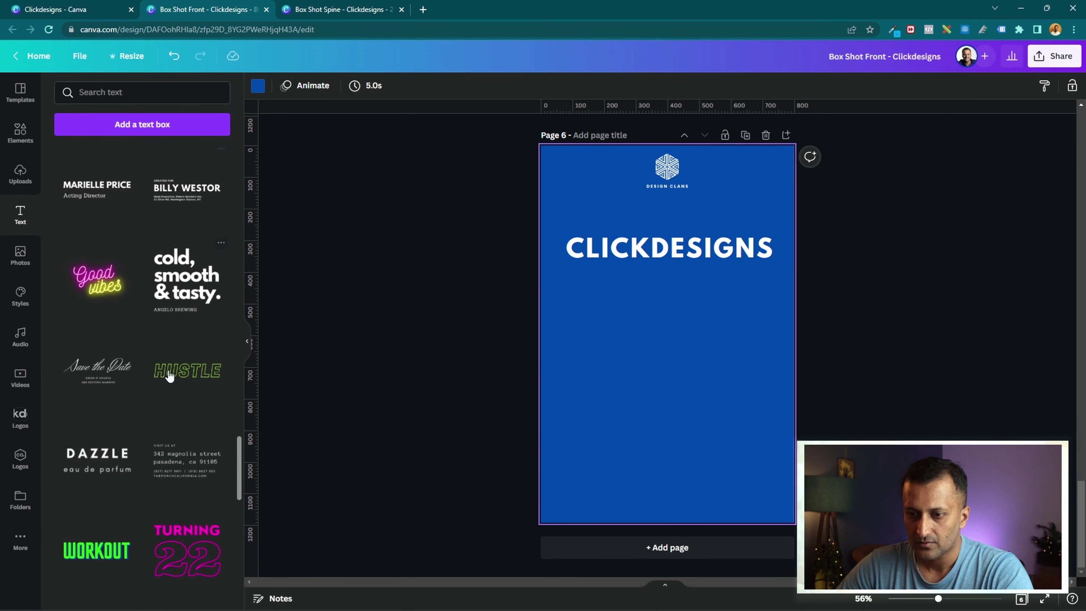
{"action": "scroll", "coordinate": [171, 385], "scroll_direction": "up", "scroll_amount": 5}
{"action": "scroll", "coordinate": [175, 434], "scroll_direction": "up", "scroll_amount": 5}
{"action": "left_click_drag", "start_coordinate": [238, 352], "coordinate": [252, 146]}
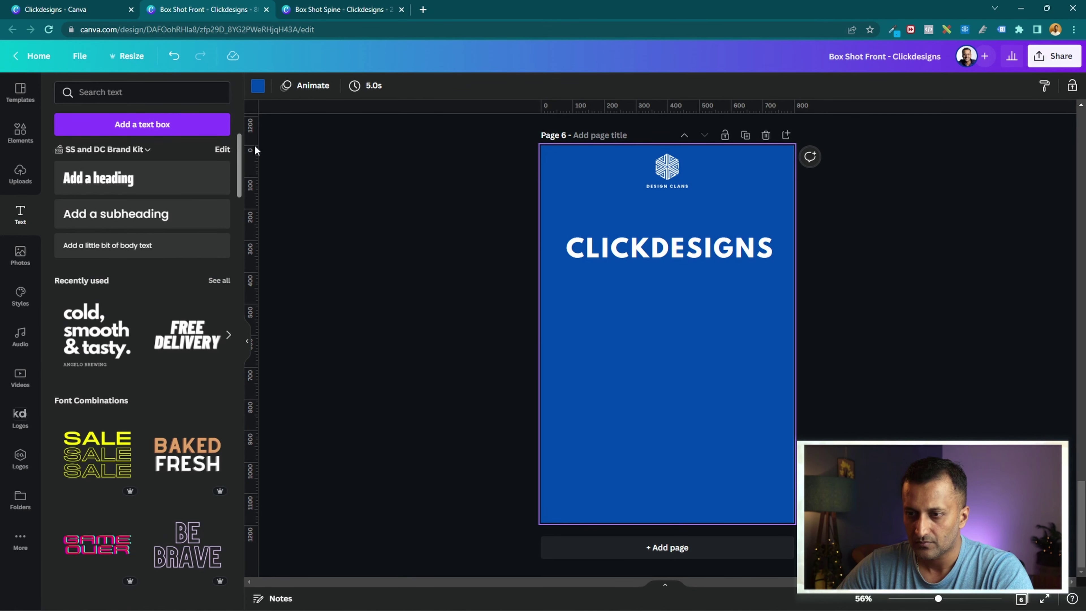
{"action": "left_click", "coordinate": [115, 216]}
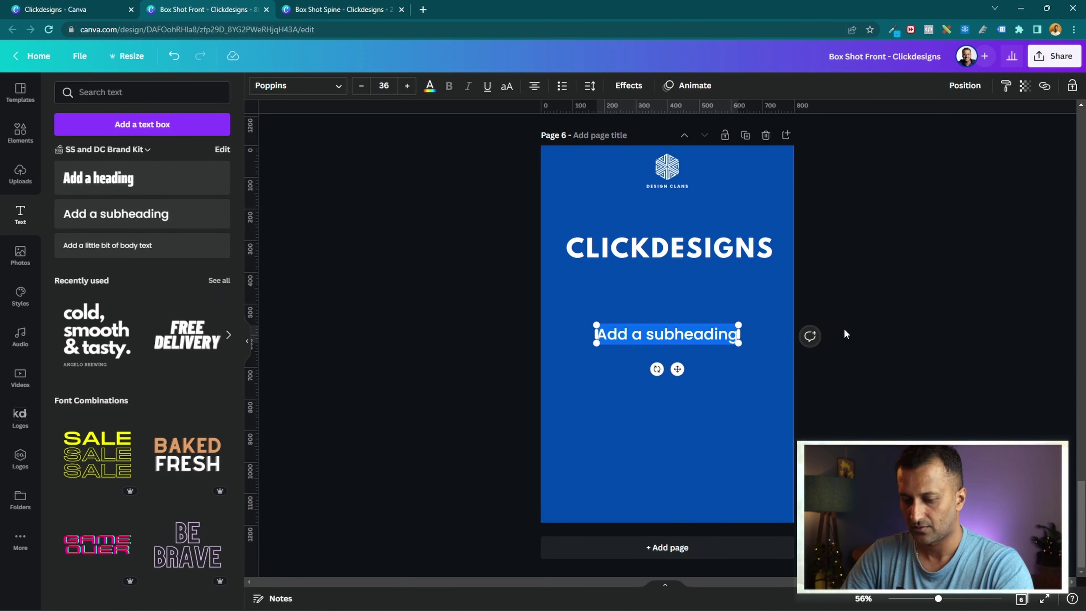
{"action": "type", "text": "DESIGN"}
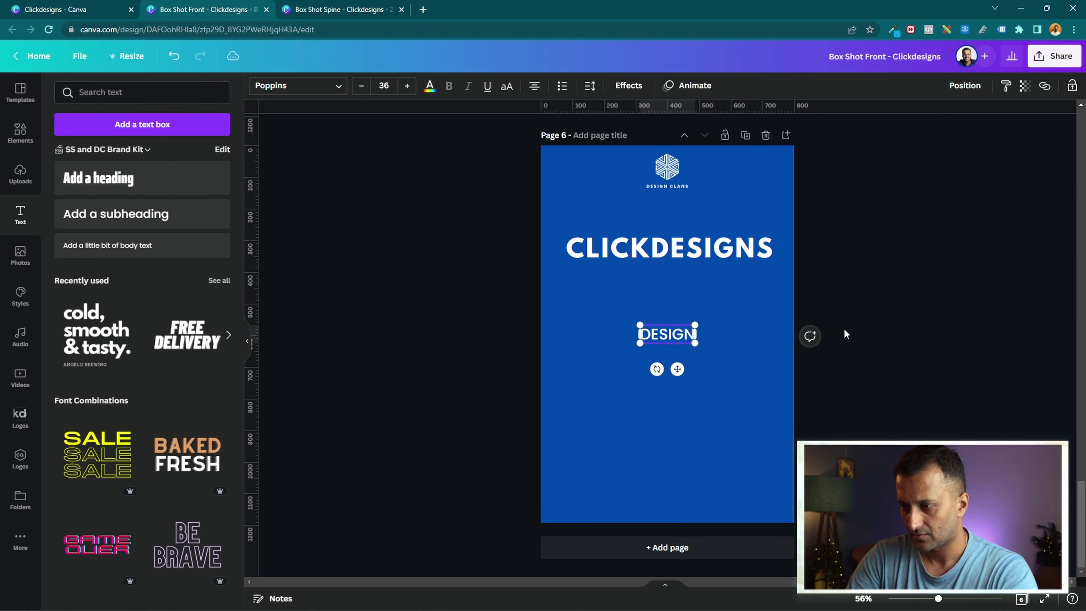
{"action": "type", "text": " TUTORIALS"}
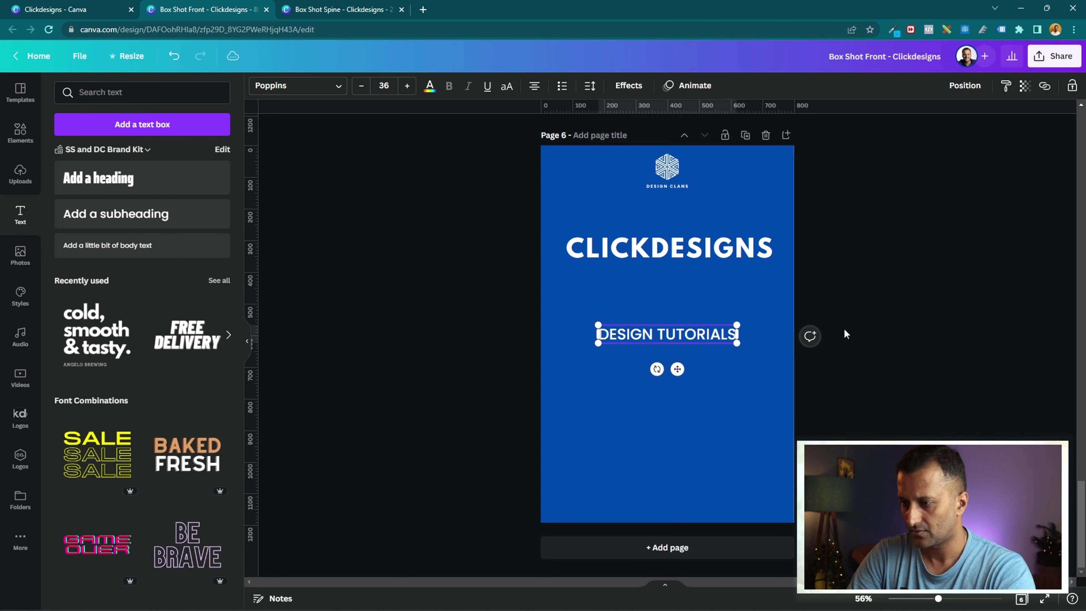
{"action": "left_click", "coordinate": [619, 492]}
{"action": "left_click_drag", "start_coordinate": [697, 341], "coordinate": [698, 280]}
{"action": "left_click", "coordinate": [703, 321]}
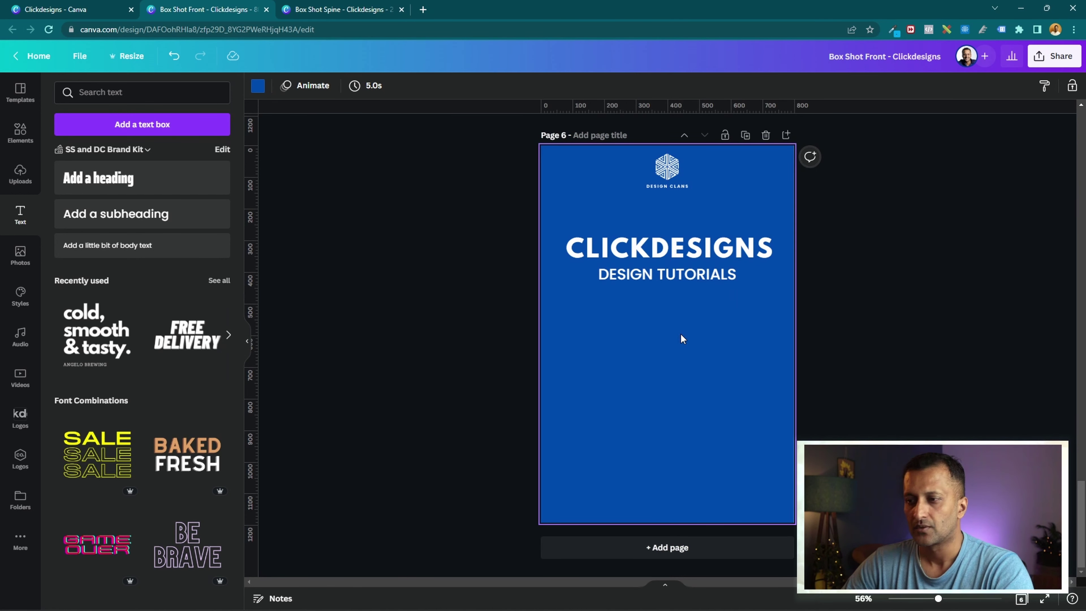
- Search the photo library for "DESIGN"
{"action": "left_click", "coordinate": [17, 256]}
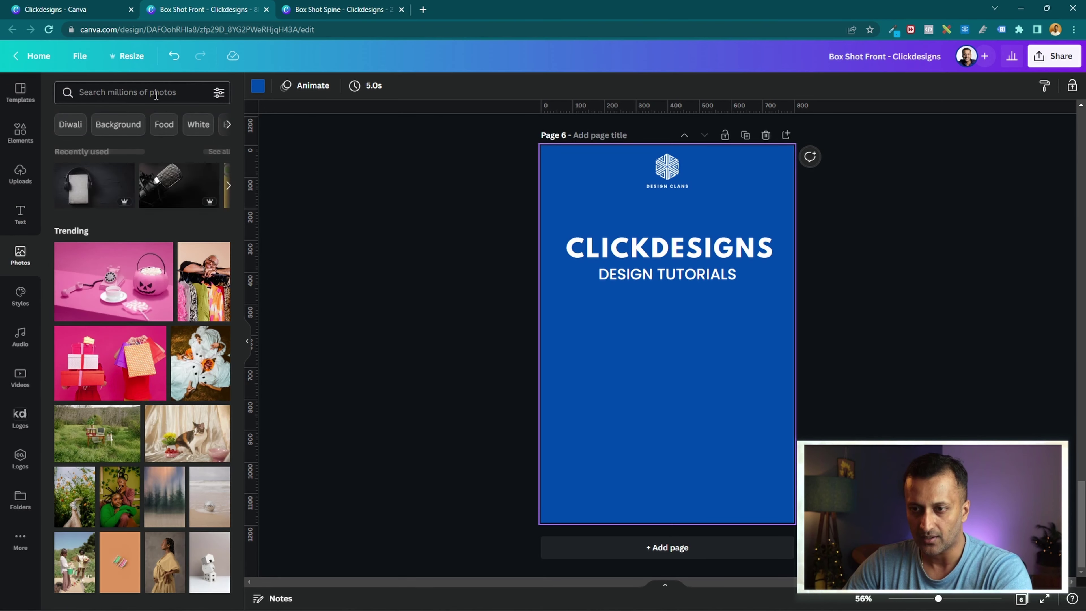
{"action": "left_click", "coordinate": [156, 93]}
{"action": "type", "text": "DEIGN"}
{"action": "key", "text": "Return"}
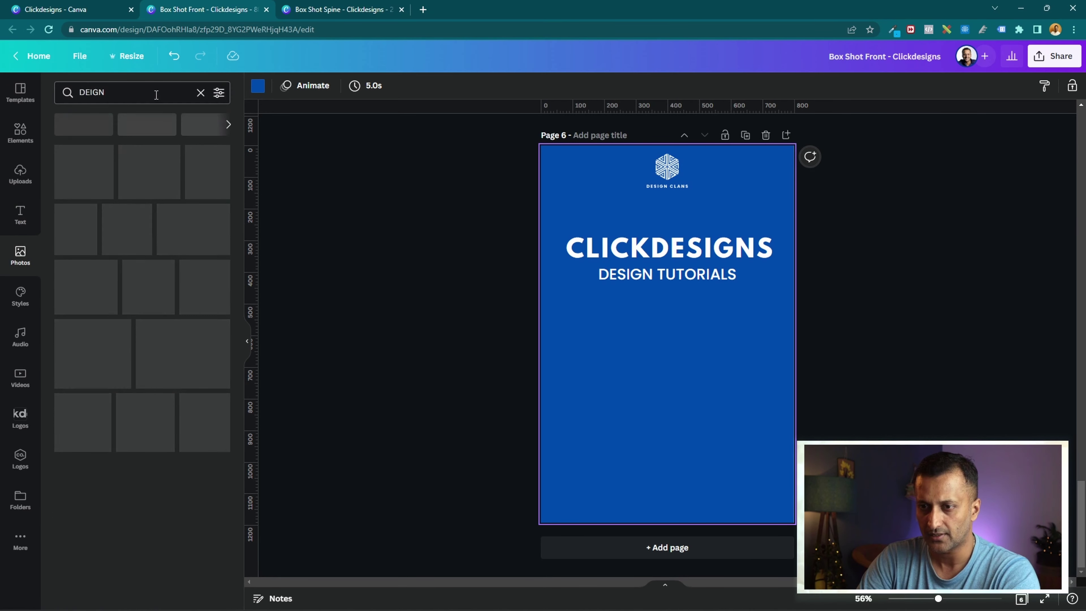
{"action": "key", "text": "BackSpace"}
{"action": "left_click", "coordinate": [157, 95]}
{"action": "key", "text": "BackSpace"}
{"action": "key", "text": "BackSpace"}
{"action": "key", "text": "BackSpace"}
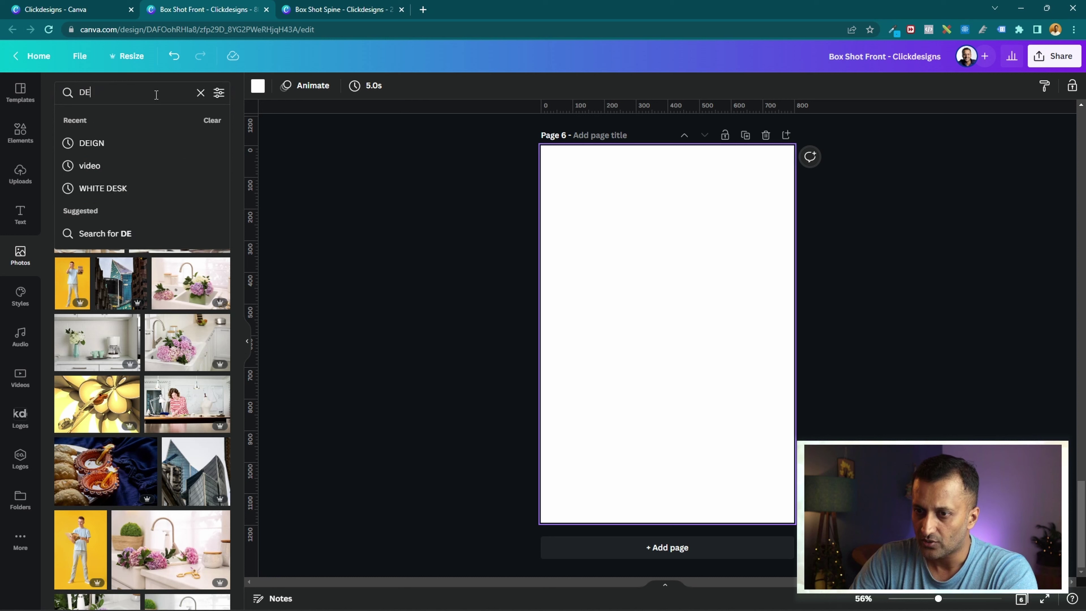
{"action": "type", "text": "SIGN"}
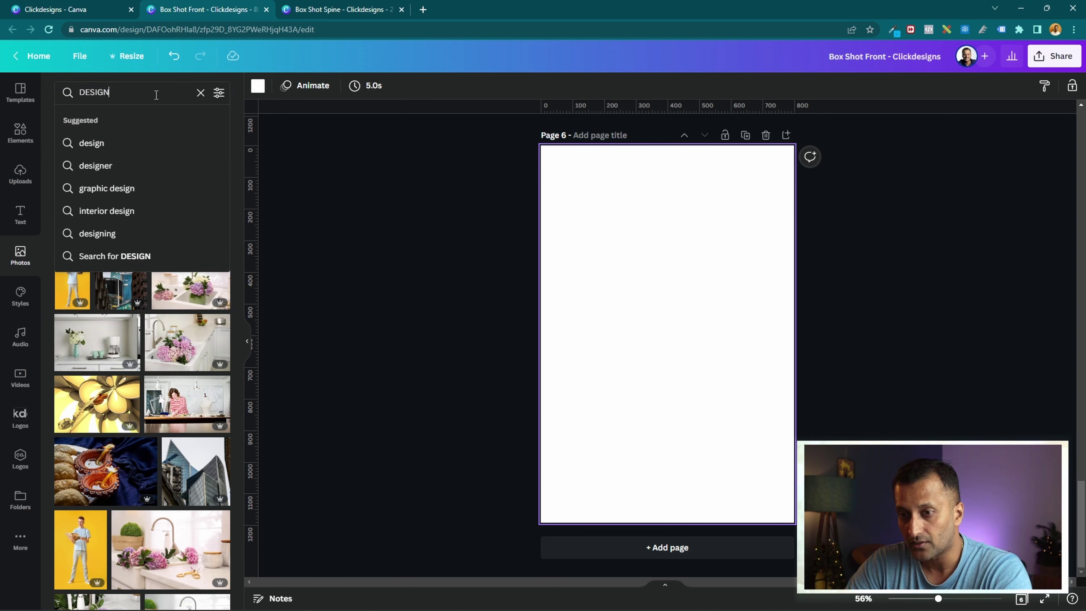
{"action": "key", "text": "Return"}
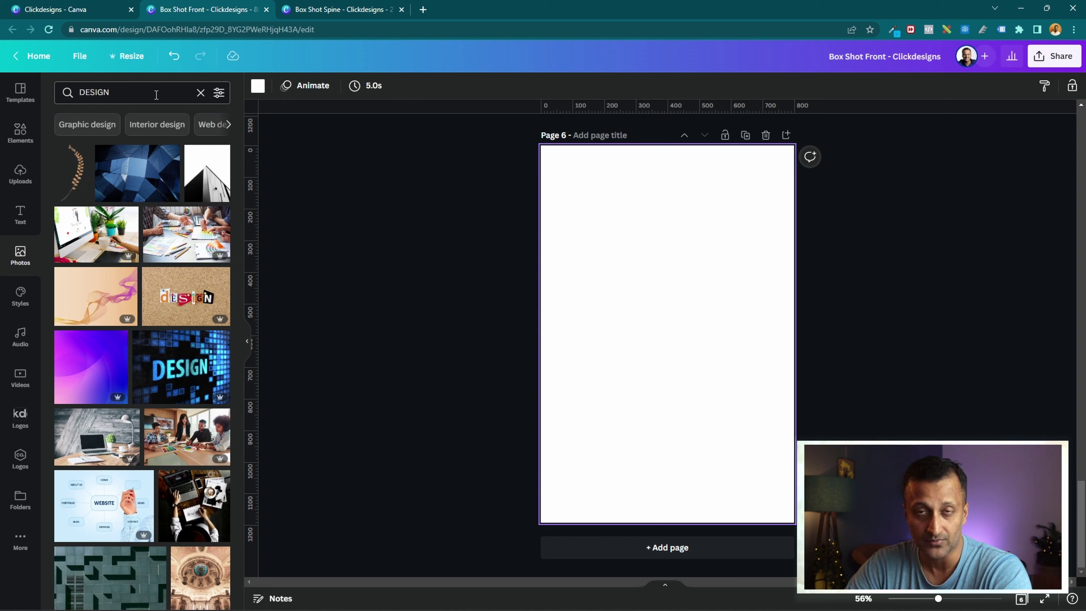
{"action": "left_click", "coordinate": [14, 539]}
{"action": "scroll", "coordinate": [187, 361], "scroll_direction": "down", "scroll_amount": 5}
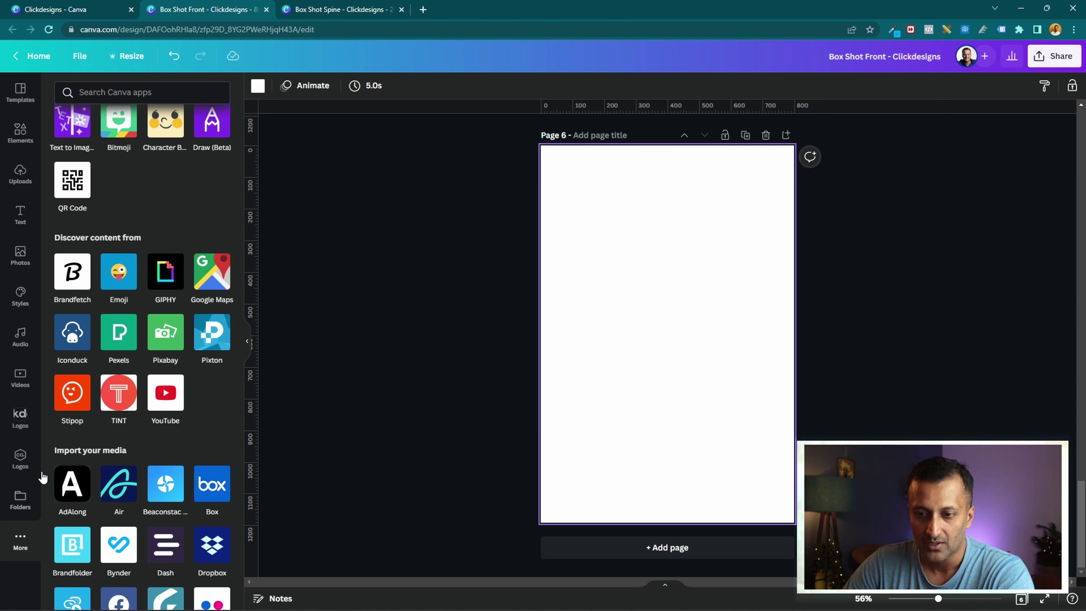
{"action": "left_click", "coordinate": [17, 251]}
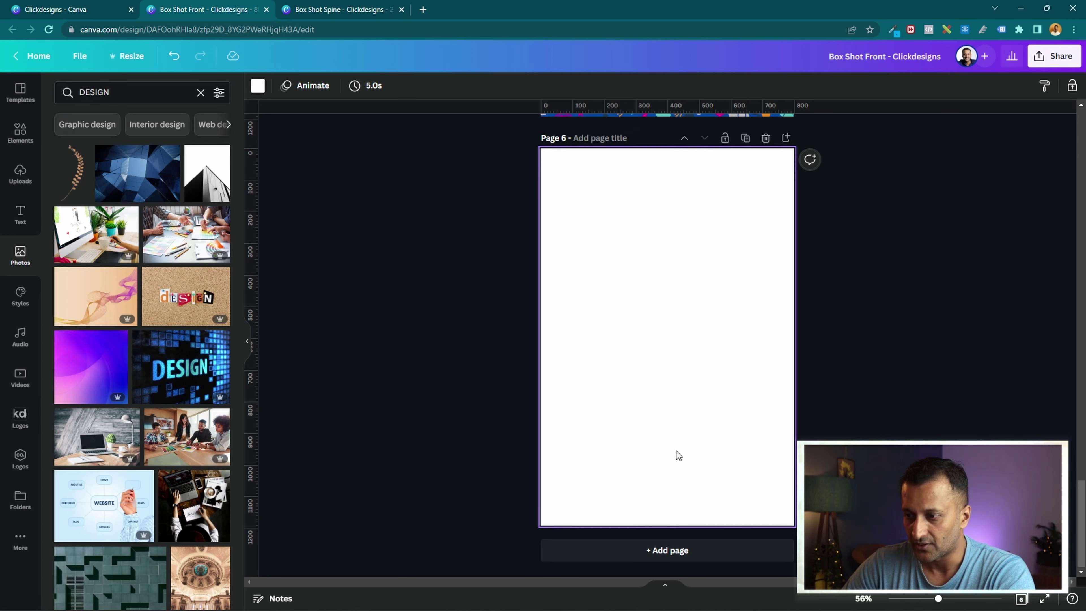
- Undo the deletion of page 6's contents to restore the blue background, logo and texts
{"action": "scroll", "coordinate": [677, 453], "scroll_direction": "up", "scroll_amount": 3}
{"action": "scroll", "coordinate": [955, 424], "scroll_direction": "down", "scroll_amount": 3}
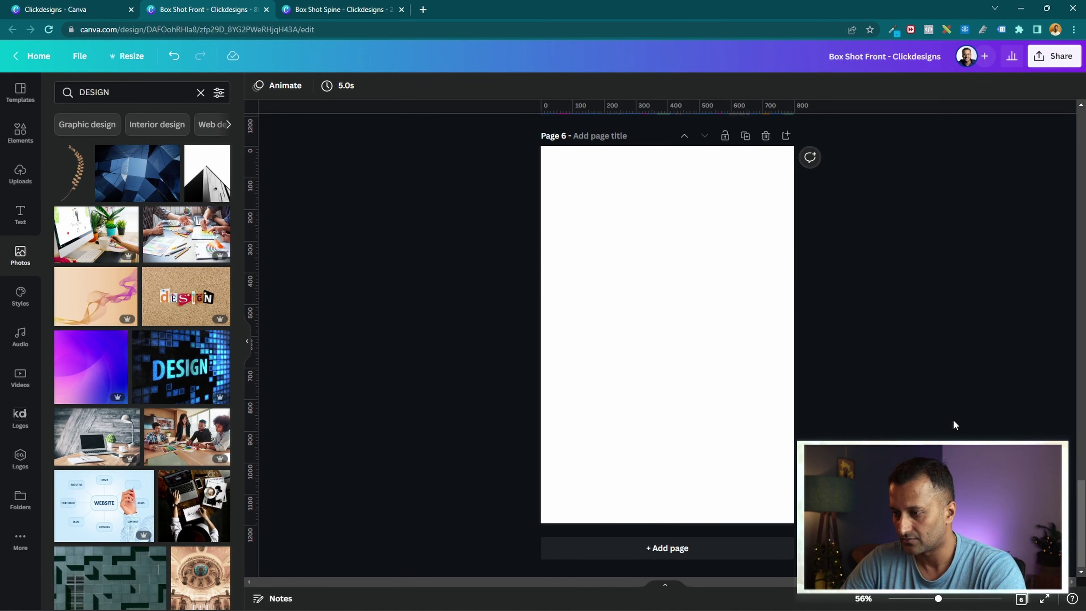
{"action": "key", "text": "ctrl+z"}
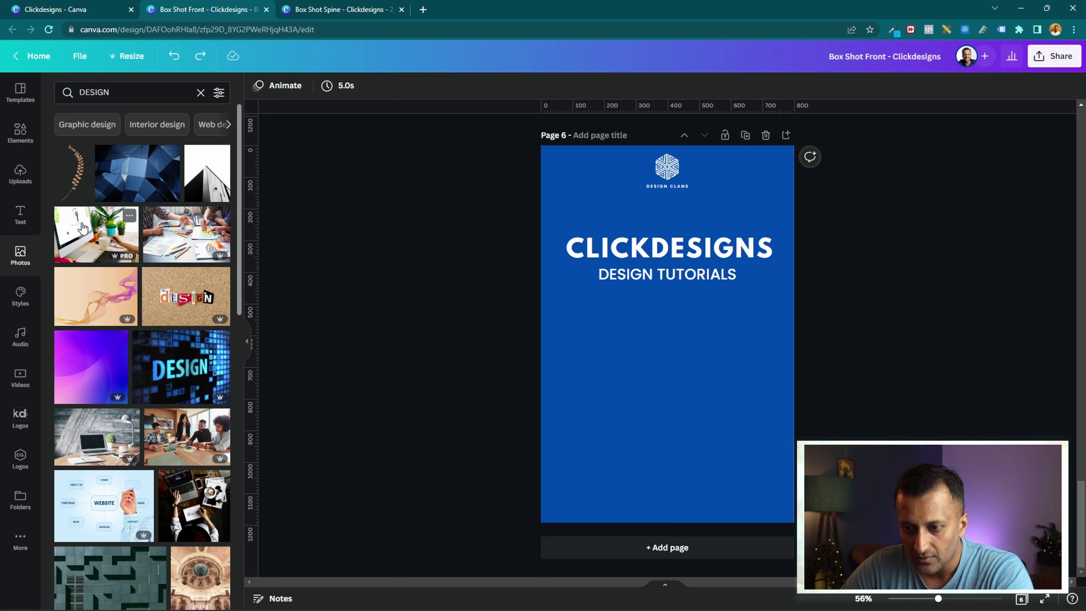
- Add the teal geometric block-wall photo from the search results and make it the background of page 6
{"action": "scroll", "coordinate": [141, 355], "scroll_direction": "down", "scroll_amount": 4}
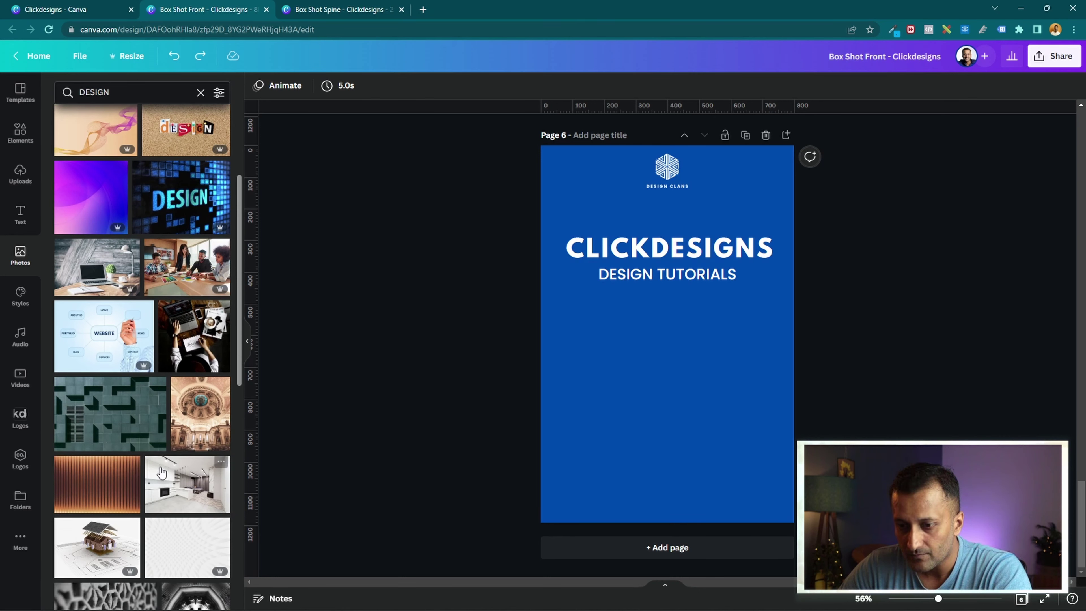
{"action": "left_click", "coordinate": [94, 437]}
{"action": "right_click", "coordinate": [617, 331]}
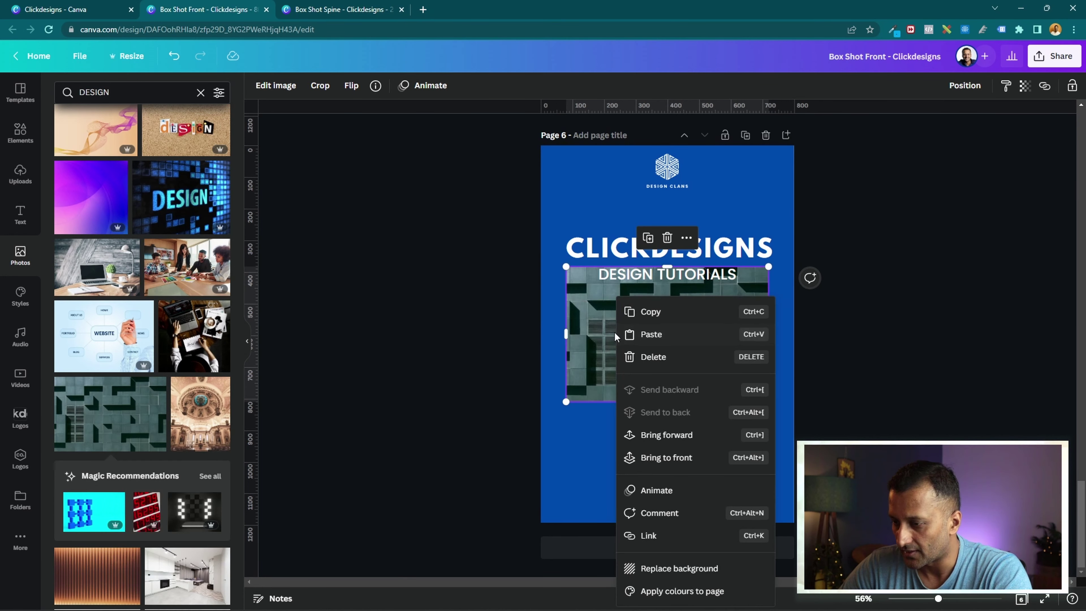
{"action": "left_click", "coordinate": [680, 570]}
{"action": "left_click", "coordinate": [642, 386]}
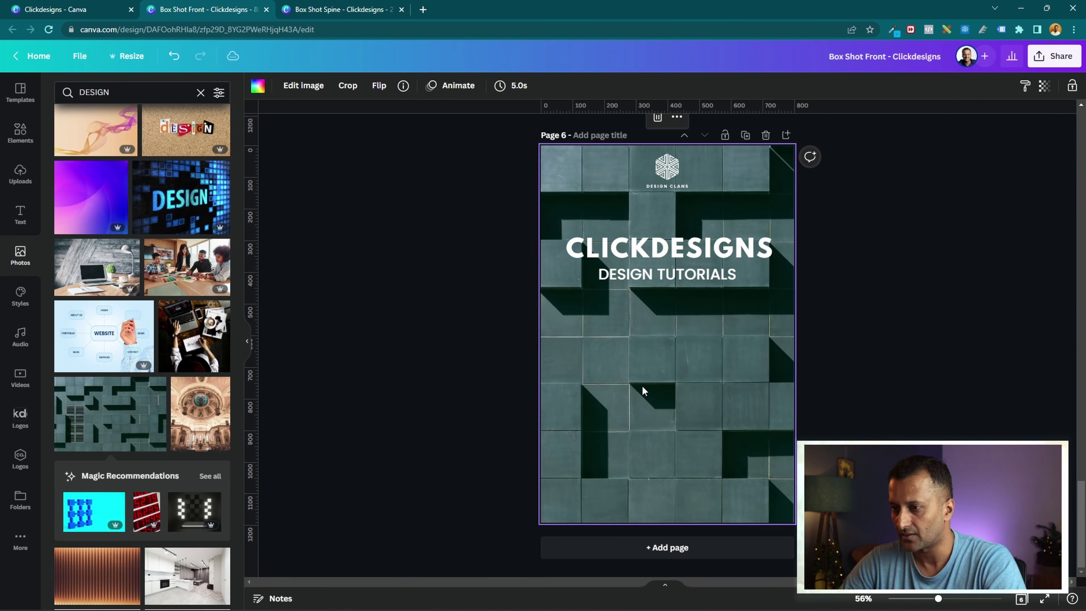
{"action": "right_click", "coordinate": [642, 385]}
{"action": "left_click", "coordinate": [988, 407]}
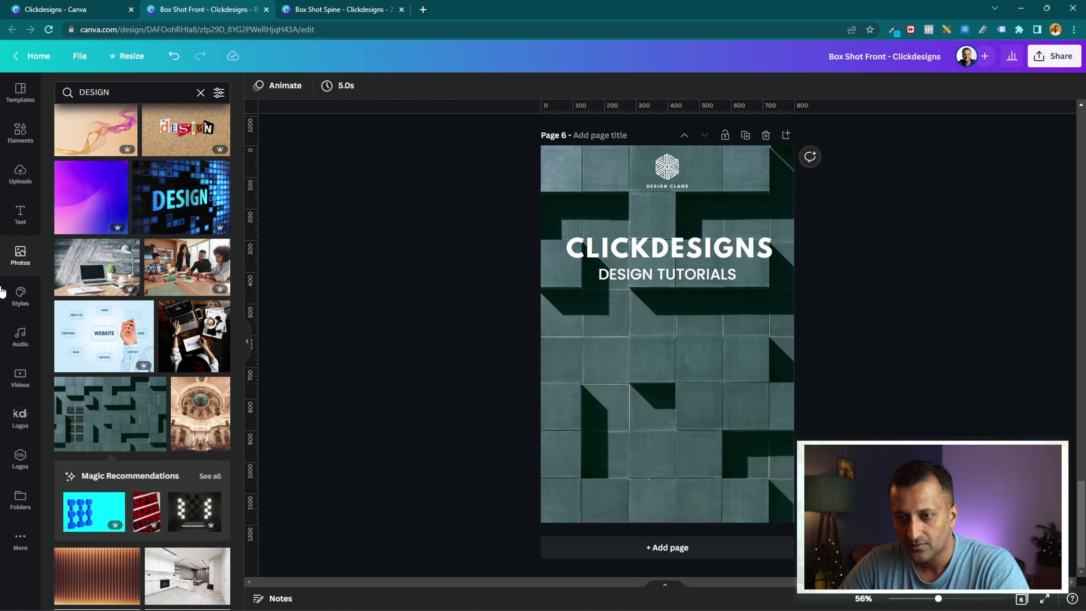
- Insert a square shape and stretch it to cover the whole of page 6
{"action": "left_click", "coordinate": [20, 136]}
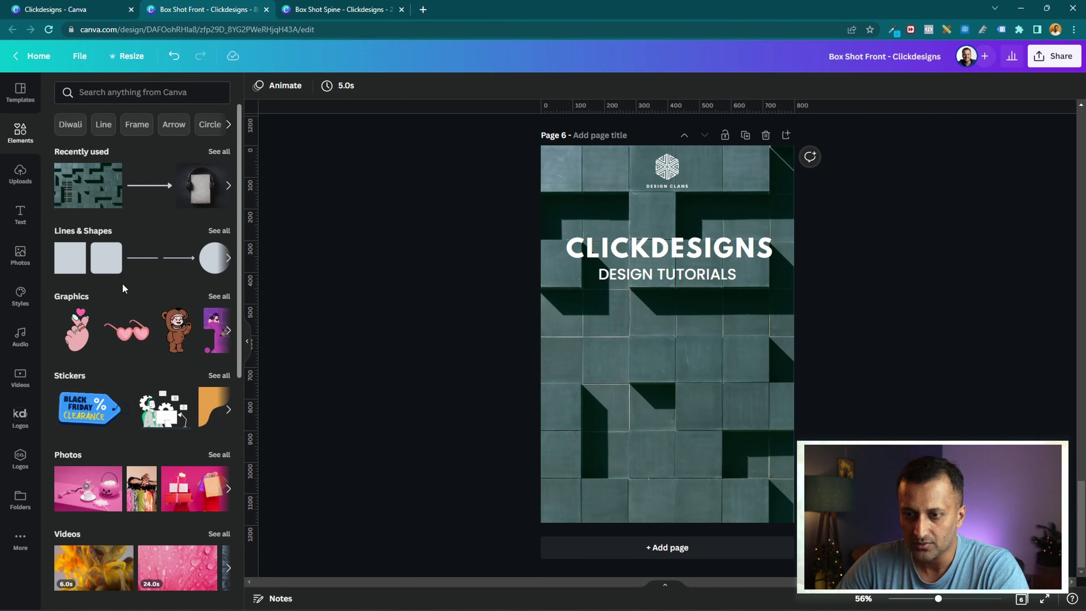
{"action": "left_click", "coordinate": [77, 252]}
{"action": "left_click", "coordinate": [73, 262]}
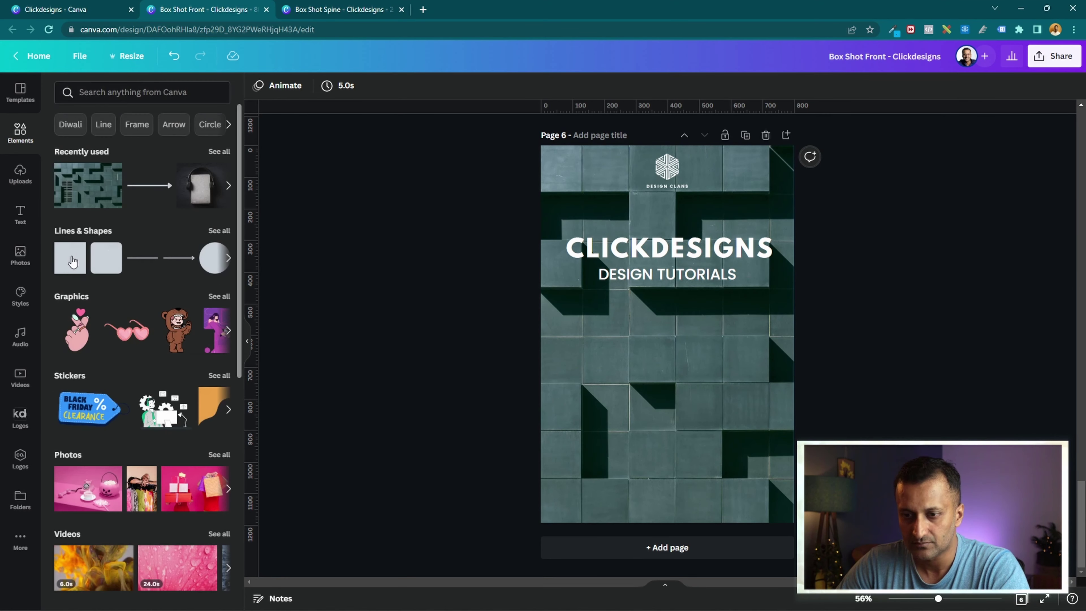
{"action": "left_click", "coordinate": [61, 265]}
{"action": "left_click", "coordinate": [591, 346]}
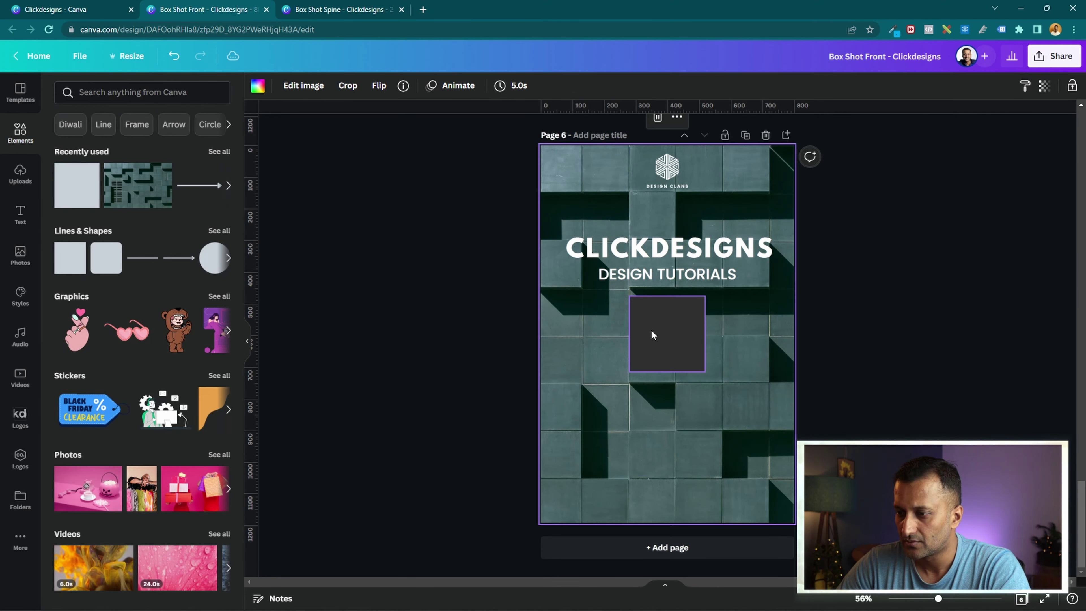
{"action": "left_click_drag", "start_coordinate": [650, 335], "coordinate": [795, 185]}
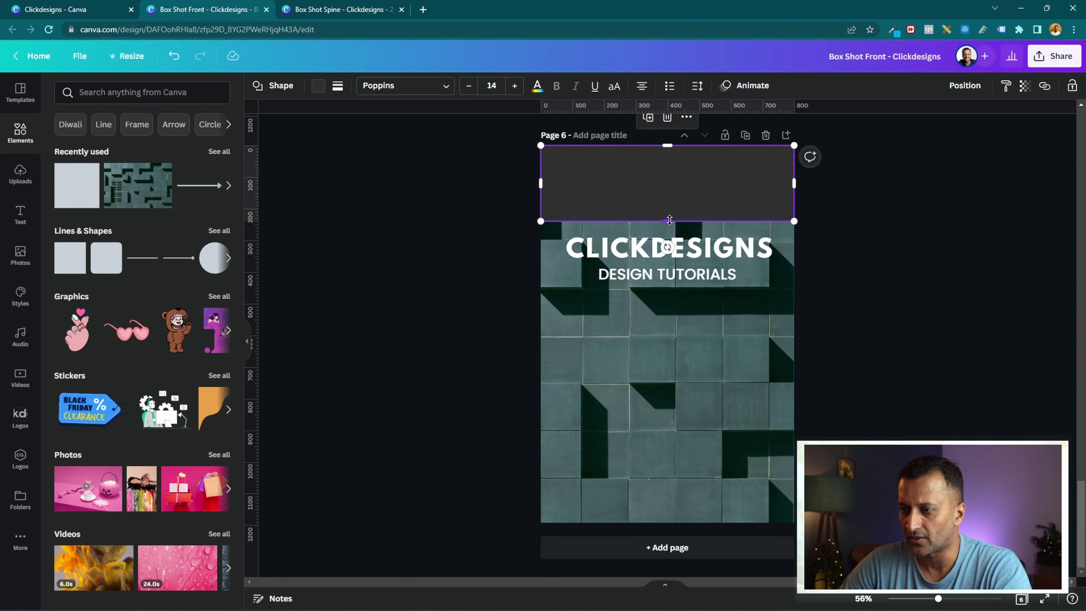
{"action": "left_click_drag", "start_coordinate": [667, 221], "coordinate": [677, 522]}
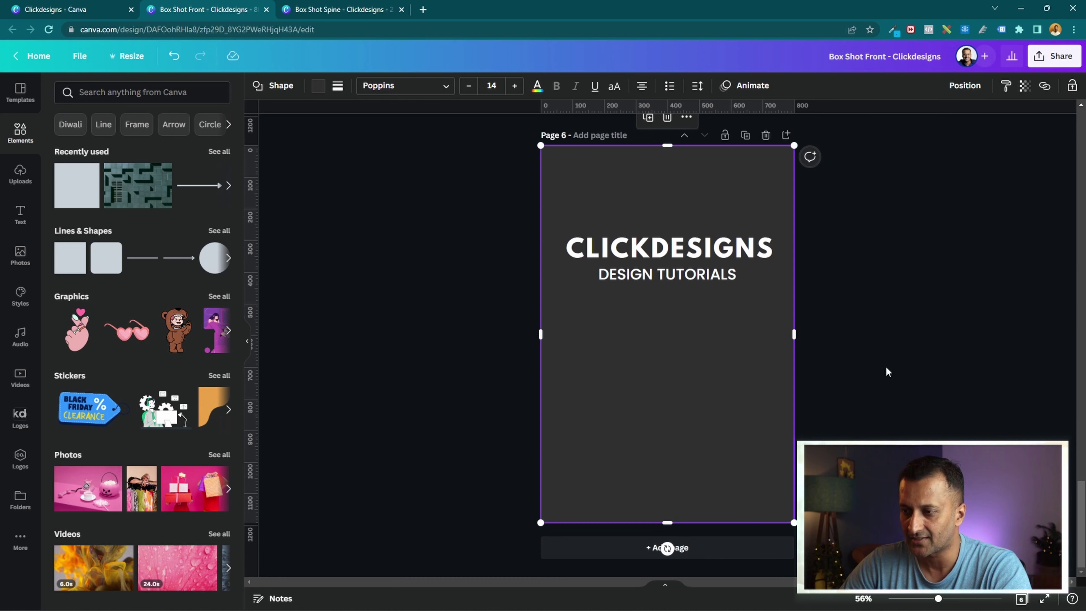
- Send the full-page dark shape behind the Design Clans logo and nudge the logo slightly down
{"action": "right_click", "coordinate": [651, 401]}
{"action": "left_click", "coordinate": [733, 476]}
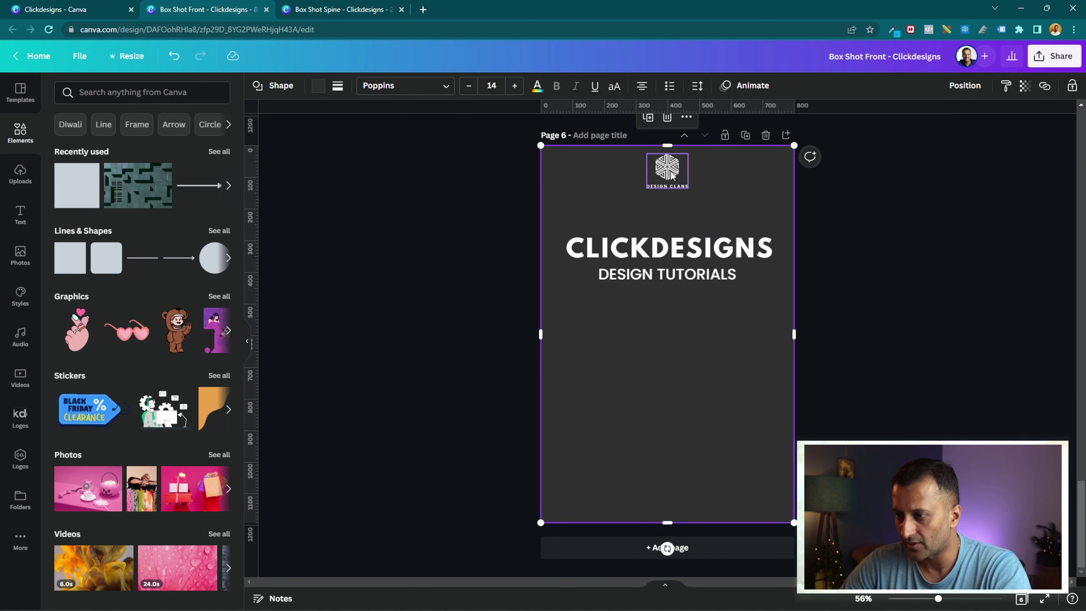
{"action": "left_click_drag", "start_coordinate": [671, 175], "coordinate": [671, 177]}
- Set the transparency of the full-page dark shape to 76
{"action": "left_click", "coordinate": [673, 410]}
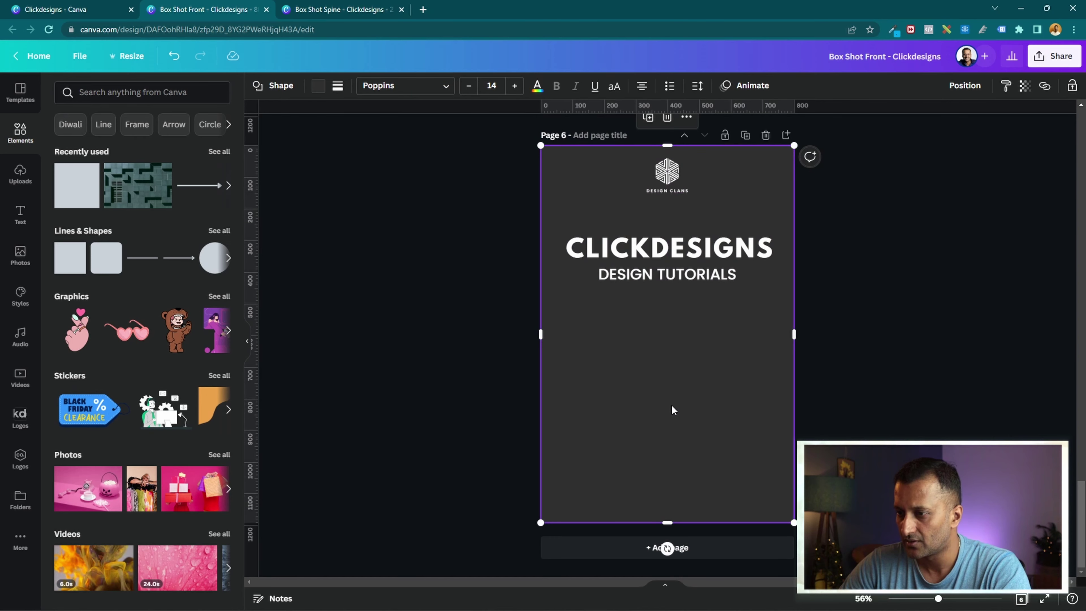
{"action": "left_click", "coordinate": [1023, 86]}
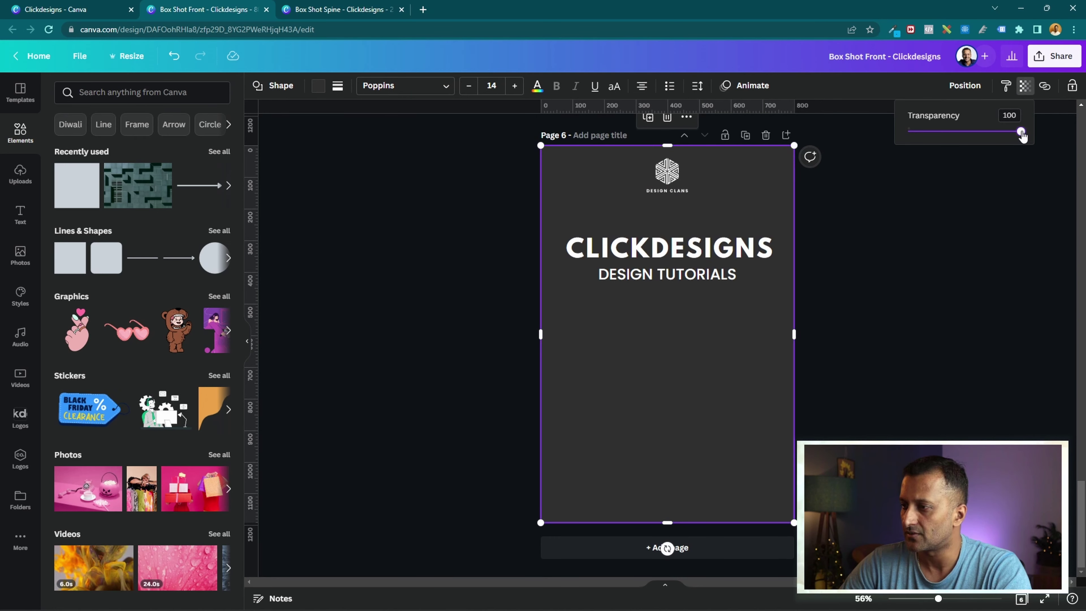
{"action": "left_click_drag", "start_coordinate": [1002, 133], "coordinate": [994, 135]}
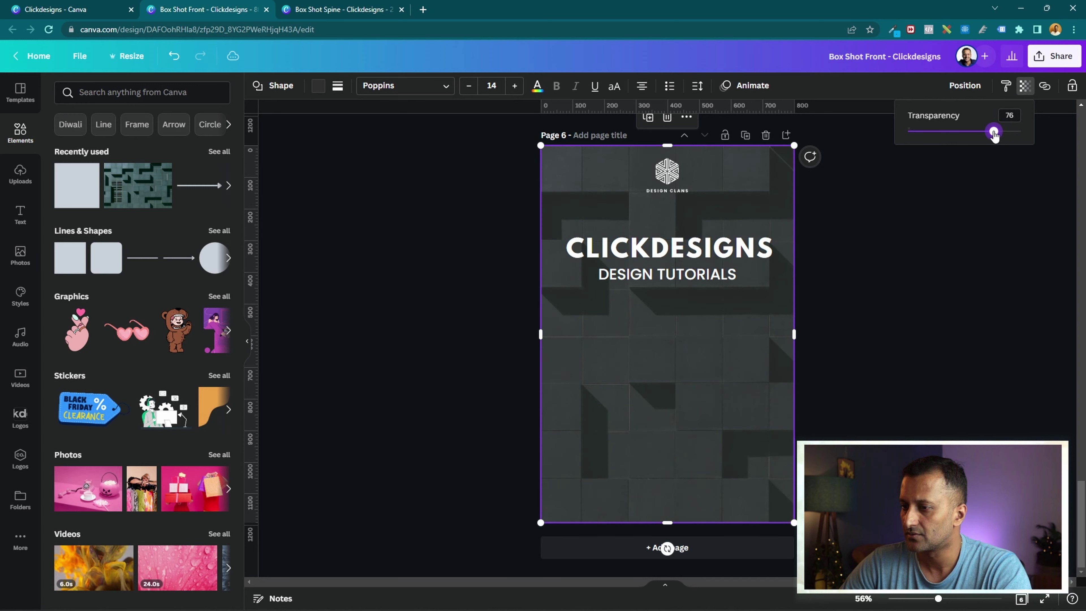
- Try light blue, dark grey and purple fills on the full-page overlay shape and settle on dark blue
{"action": "left_click", "coordinate": [318, 86]}
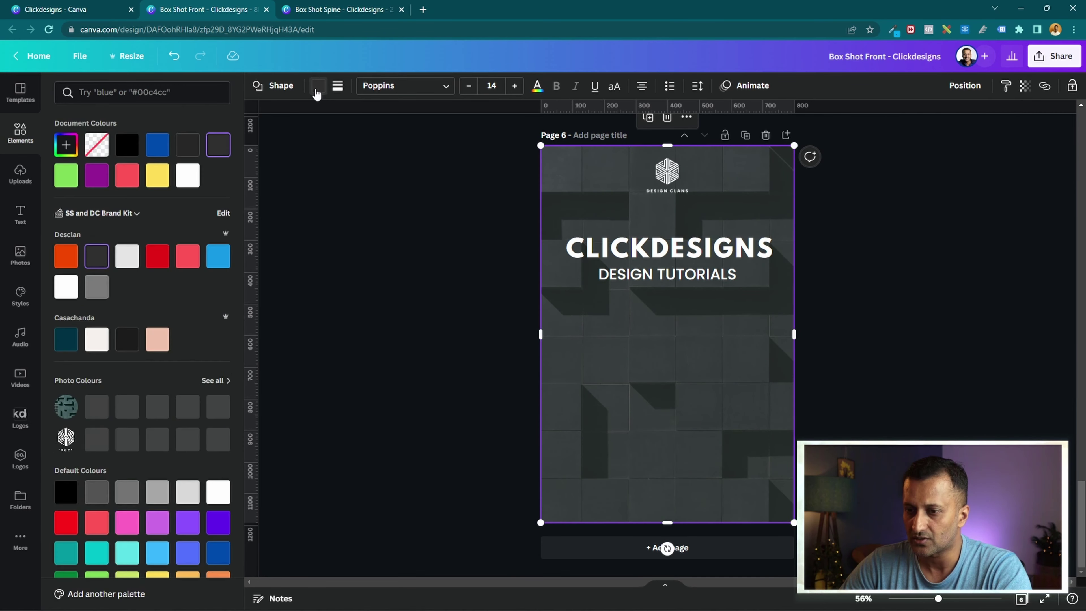
{"action": "left_click", "coordinate": [223, 268]}
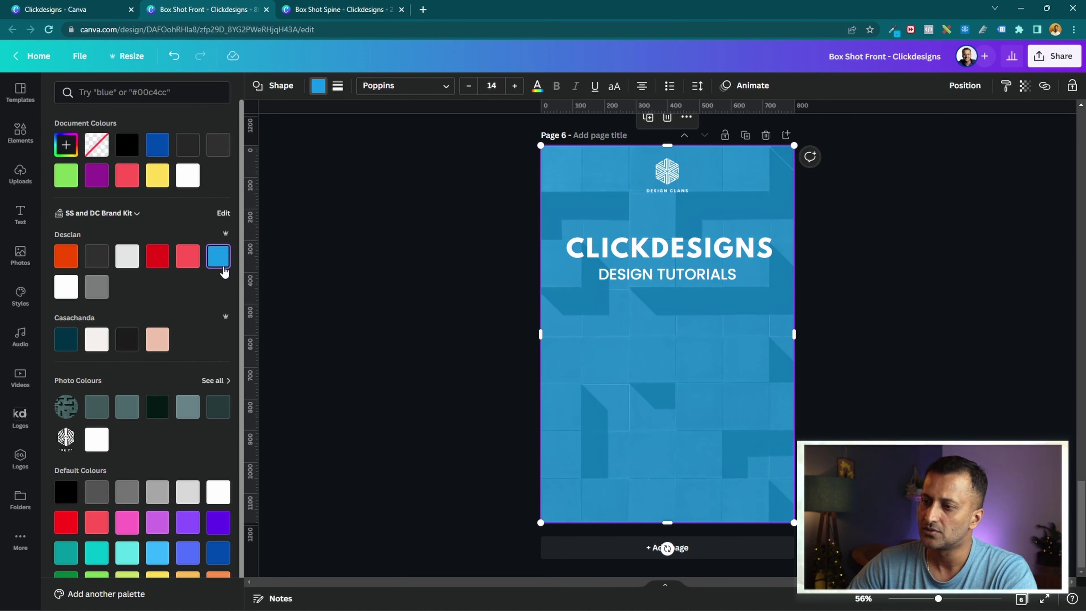
{"action": "left_click", "coordinate": [163, 152]}
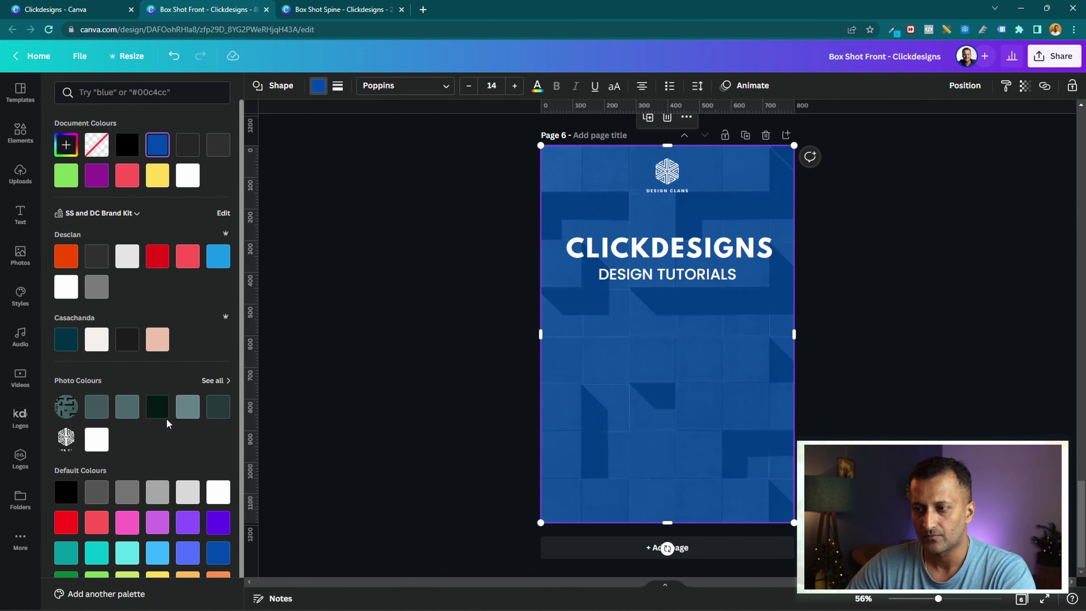
{"action": "left_click", "coordinate": [105, 261]}
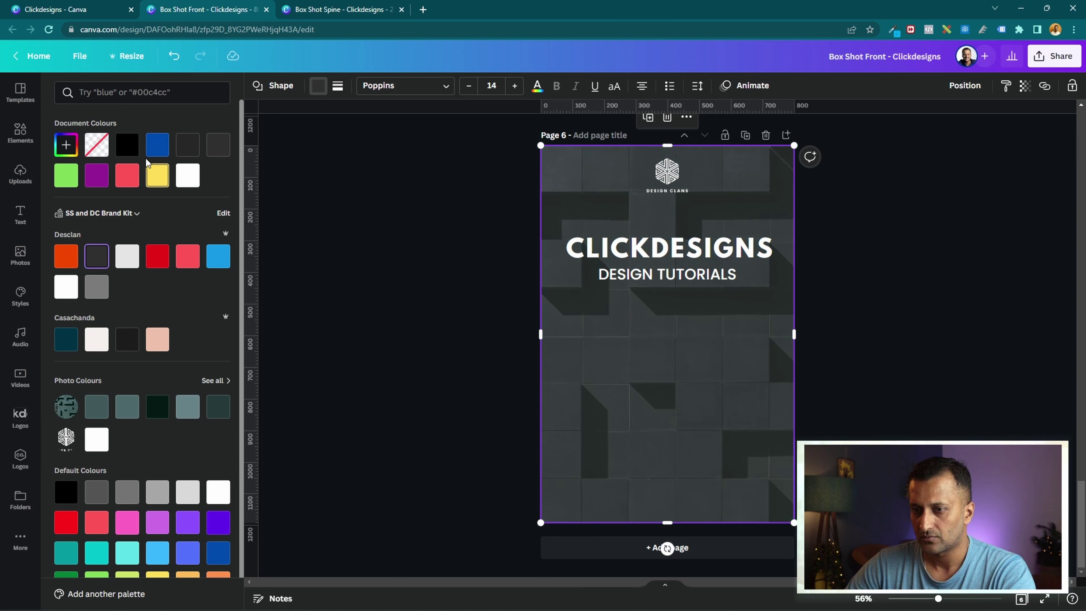
{"action": "left_click", "coordinate": [159, 150]}
{"action": "scroll", "coordinate": [206, 406], "scroll_direction": "down", "scroll_amount": 1}
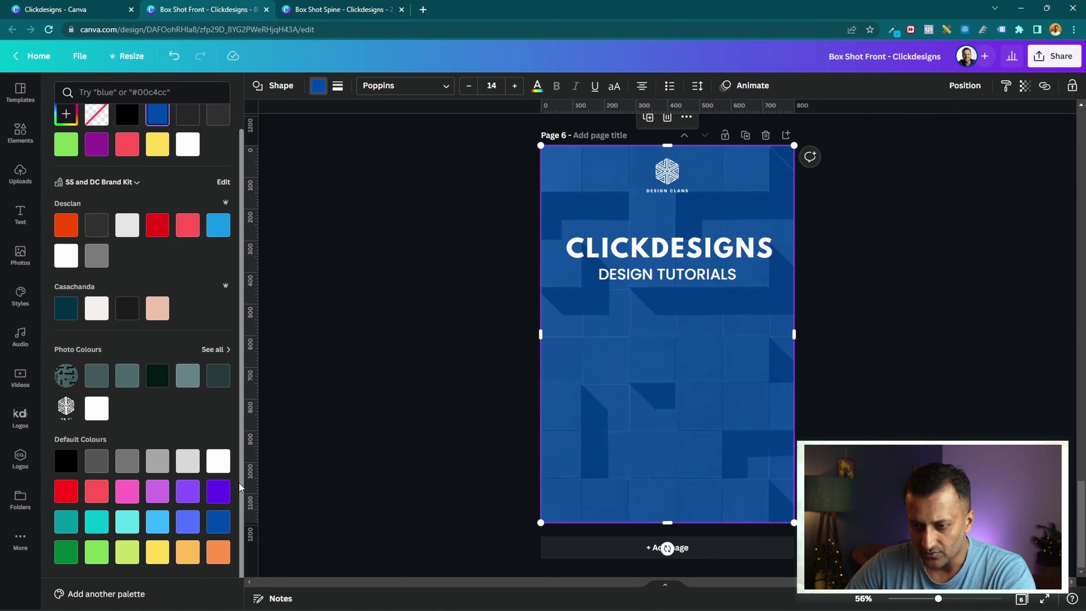
{"action": "left_click", "coordinate": [188, 493]}
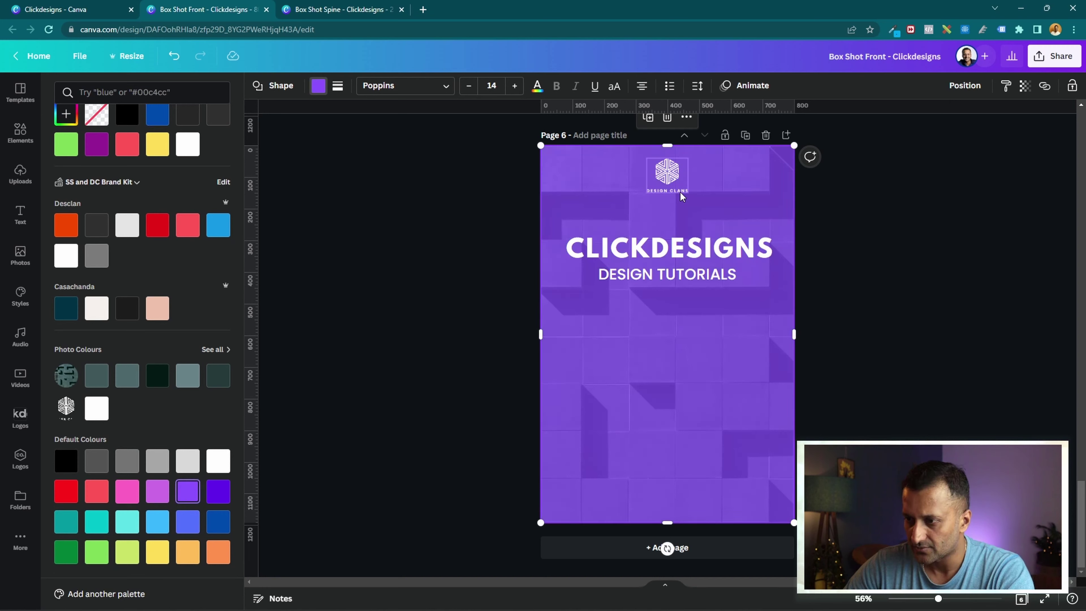
{"action": "left_click", "coordinate": [218, 523]}
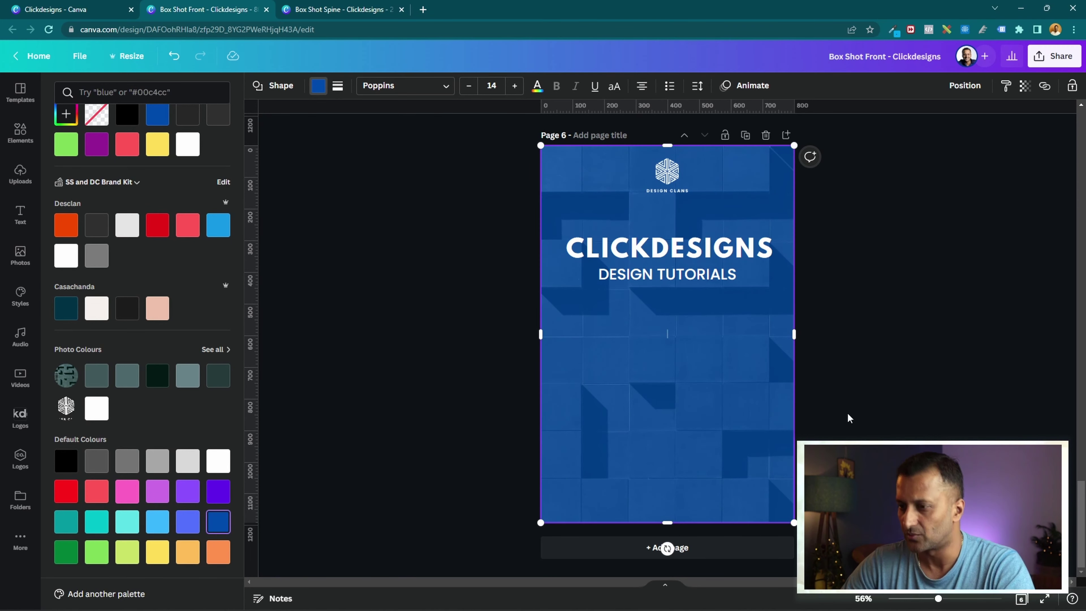
- Lower the blue overlay shape's transparency value to 57
{"action": "left_click", "coordinate": [1025, 87]}
{"action": "left_click_drag", "start_coordinate": [989, 133], "coordinate": [964, 137]}
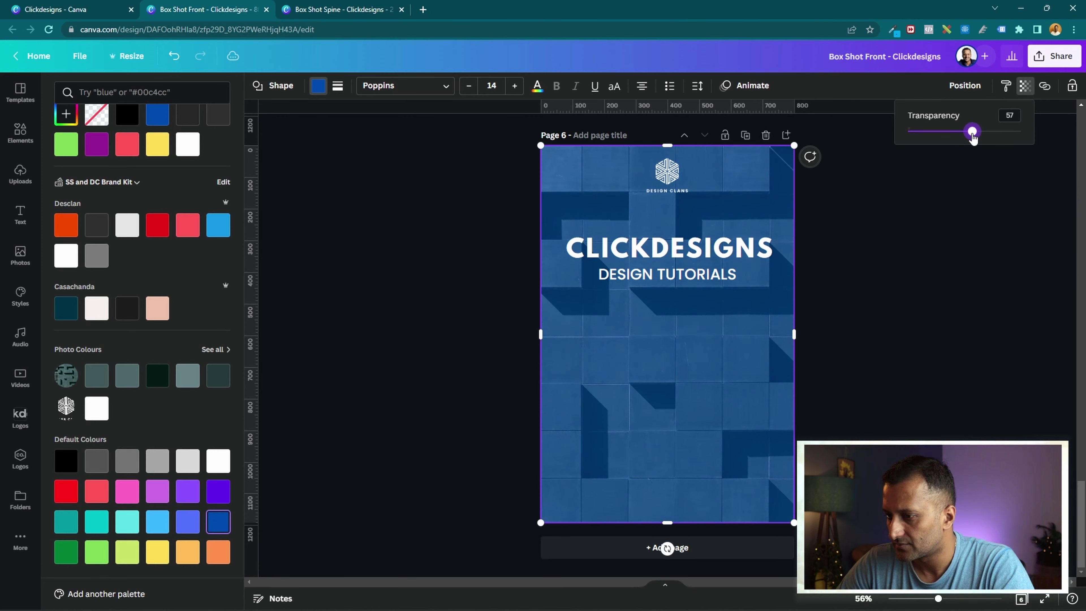
{"action": "key", "text": "Escape"}
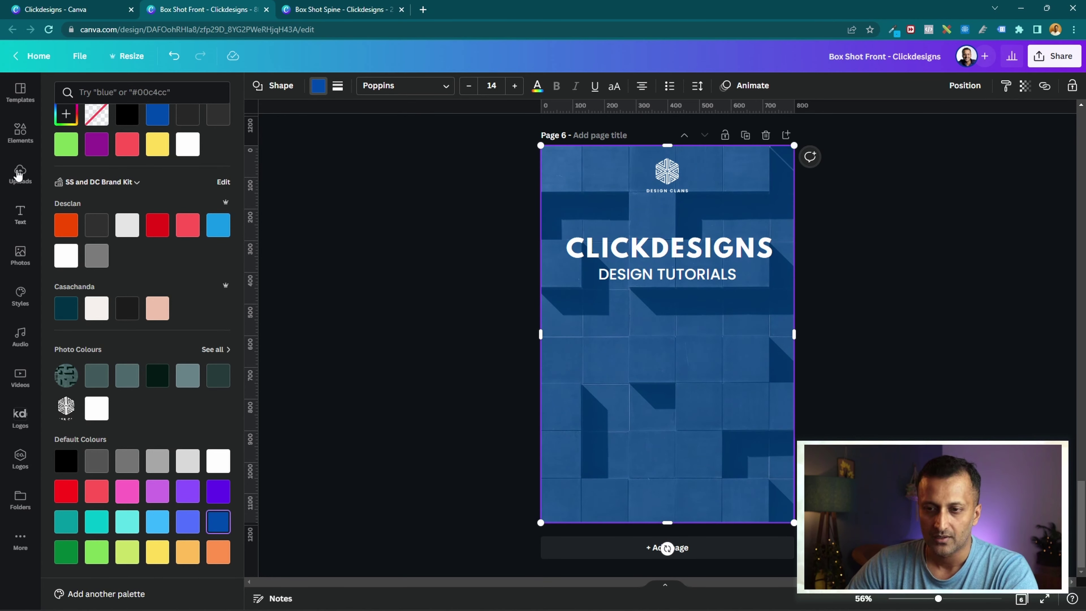
- Search the elements library for "DESIGN" and limit the results to graphics
{"action": "left_click", "coordinate": [20, 133]}
{"action": "left_click", "coordinate": [104, 93]}
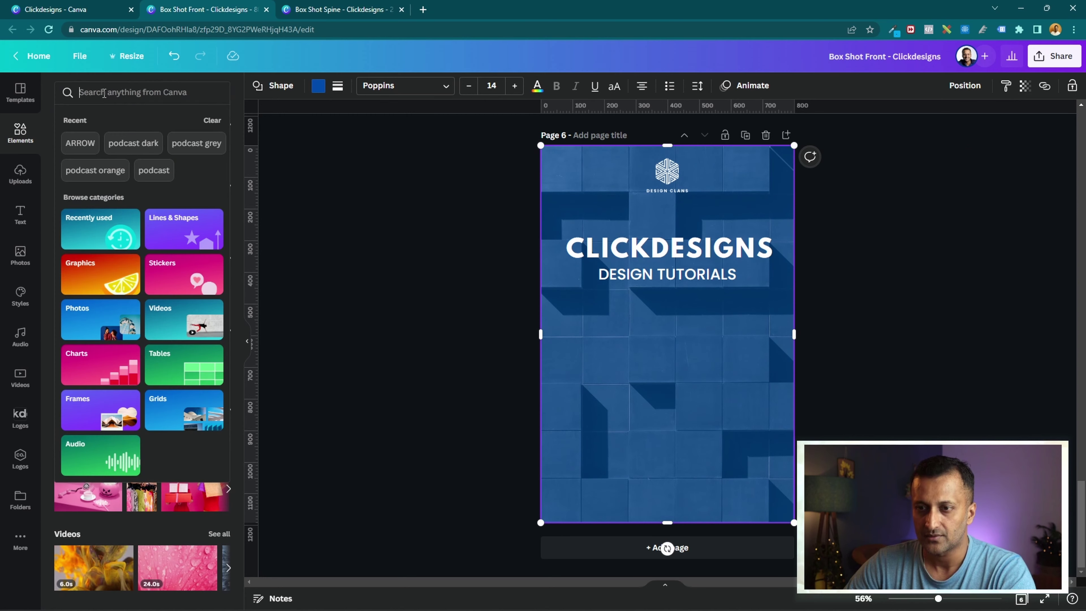
{"action": "type", "text": "DESIGN"}
{"action": "key", "text": "Return"}
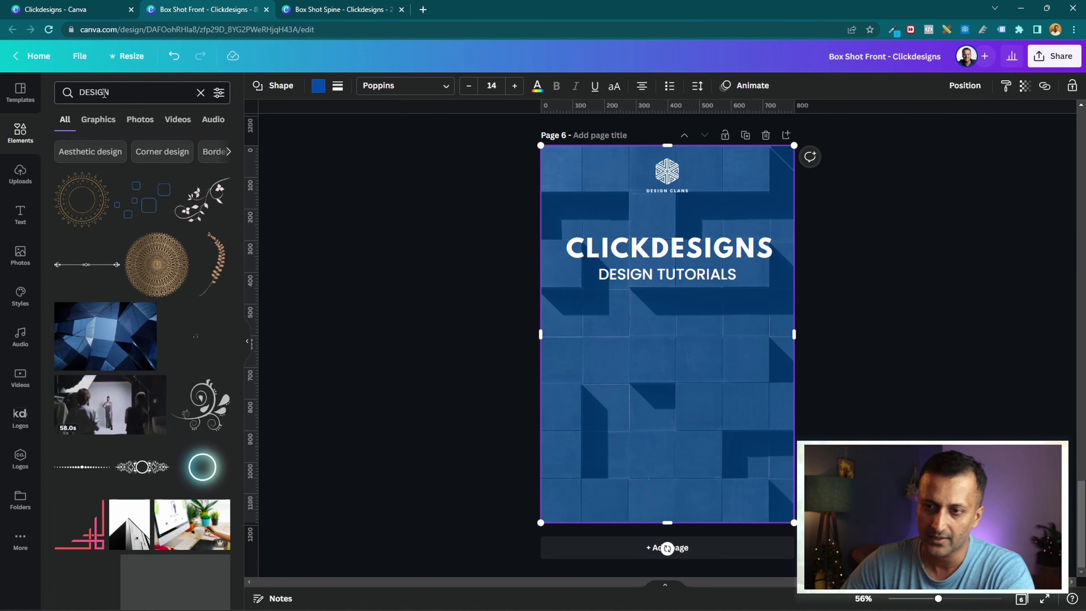
{"action": "left_click", "coordinate": [102, 121]}
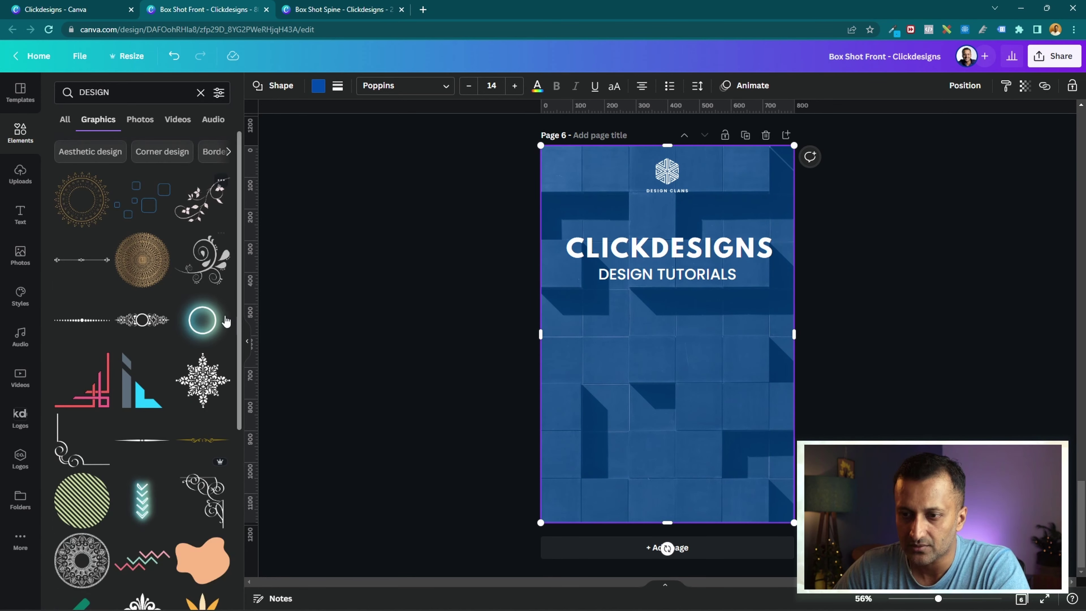
- Insert the light bulb and pencil line graphic below the subtitle and enlarge it to nearly the page's width
{"action": "scroll", "coordinate": [145, 339], "scroll_direction": "down", "scroll_amount": 4}
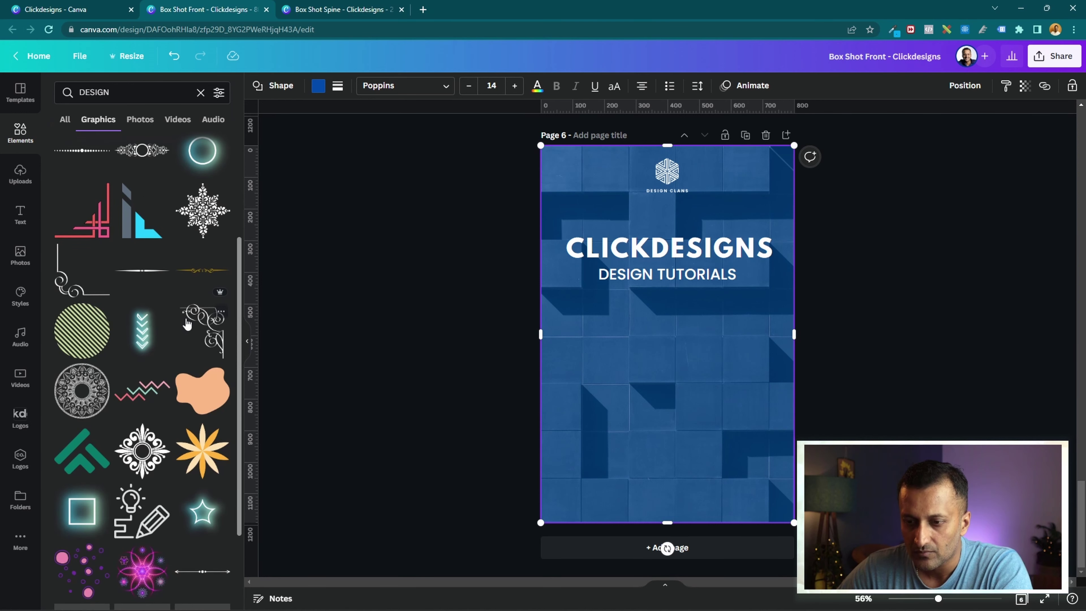
{"action": "scroll", "coordinate": [187, 313], "scroll_direction": "down", "scroll_amount": 3}
{"action": "scroll", "coordinate": [187, 312], "scroll_direction": "down", "scroll_amount": 1}
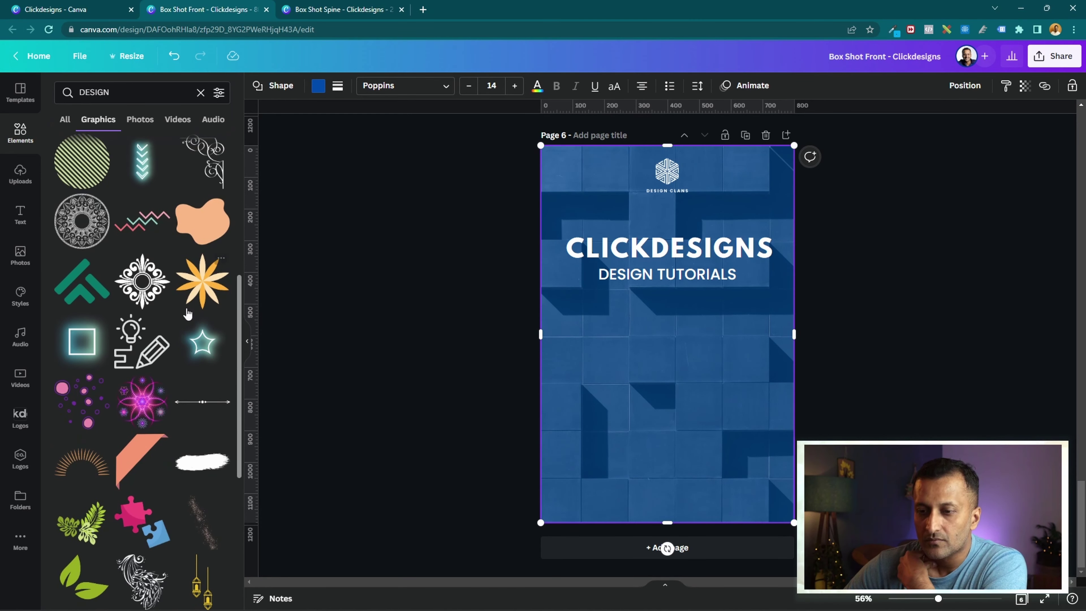
{"action": "left_click", "coordinate": [150, 357]}
{"action": "mouse_move", "coordinate": [667, 351]}
{"action": "left_mouse_down"}
{"action": "mouse_move", "coordinate": [620, 361]}
{"action": "mouse_move", "coordinate": [616, 351]}
{"action": "left_mouse_up"}
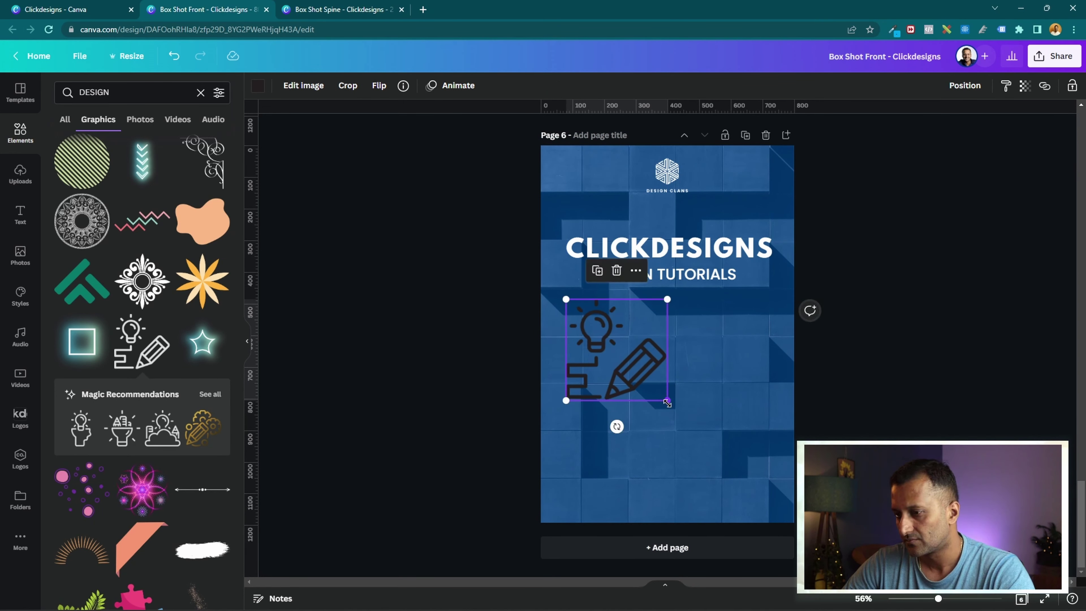
{"action": "mouse_move", "coordinate": [668, 403]}
{"action": "left_mouse_down"}
{"action": "mouse_move", "coordinate": [787, 520]}
{"action": "mouse_move", "coordinate": [785, 500]}
{"action": "left_mouse_up"}
- Move the CLICKDESIGNS heading and DESIGN TUTORIALS subheading slightly up together and enlarge them a little
{"action": "left_click", "coordinate": [684, 250]}
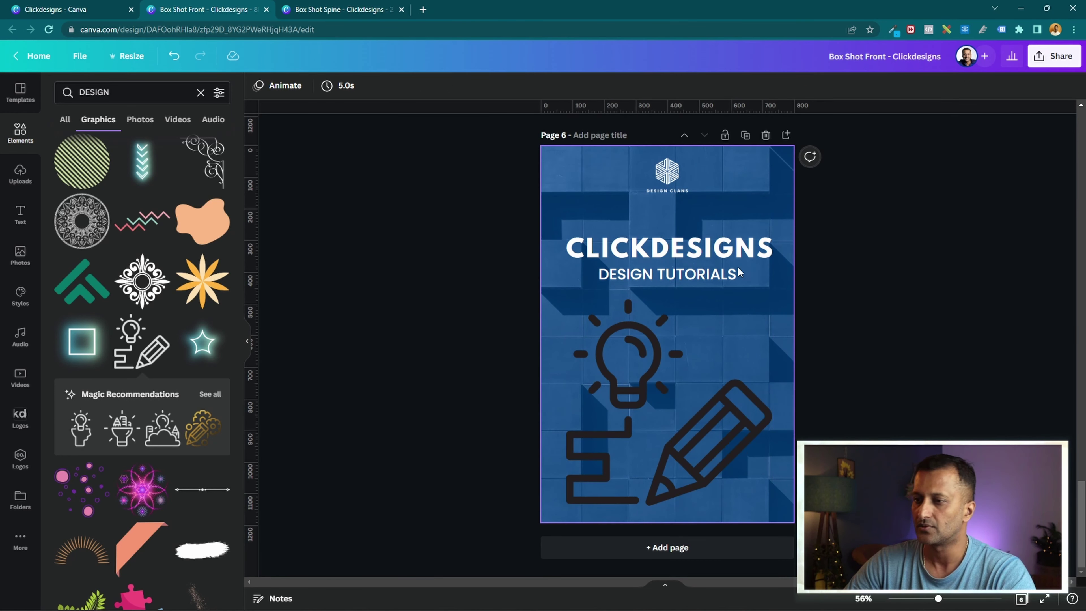
{"action": "left_click", "coordinate": [697, 282], "text": "shift"}
{"action": "left_click_drag", "start_coordinate": [697, 282], "coordinate": [700, 274]}
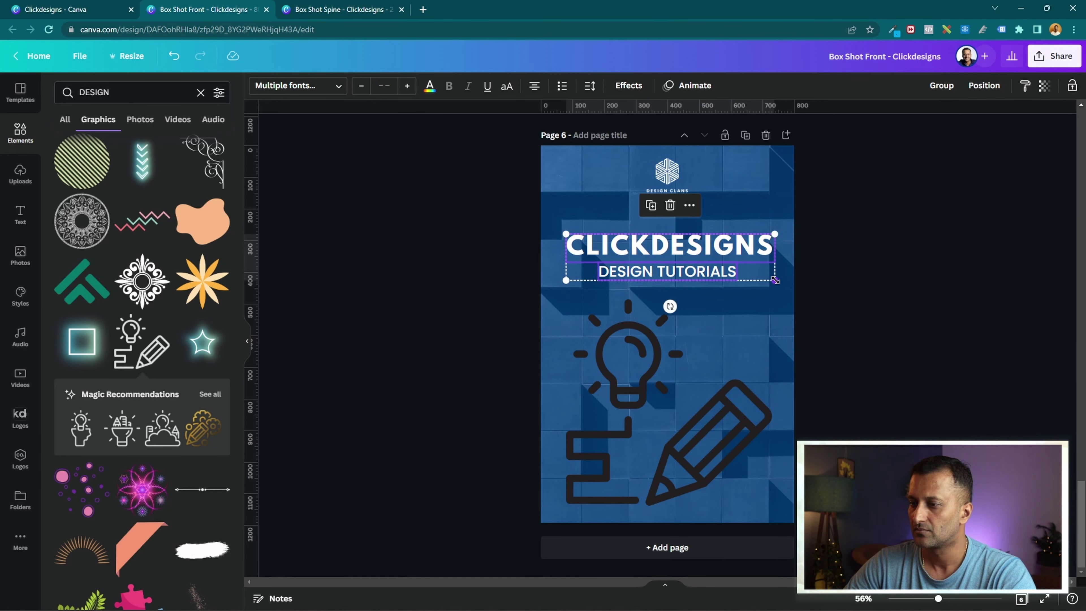
- Fit the light bulb and pencil graphic into the page's lower-left corner below the subtitle, and recolour it white
{"action": "left_click", "coordinate": [721, 357]}
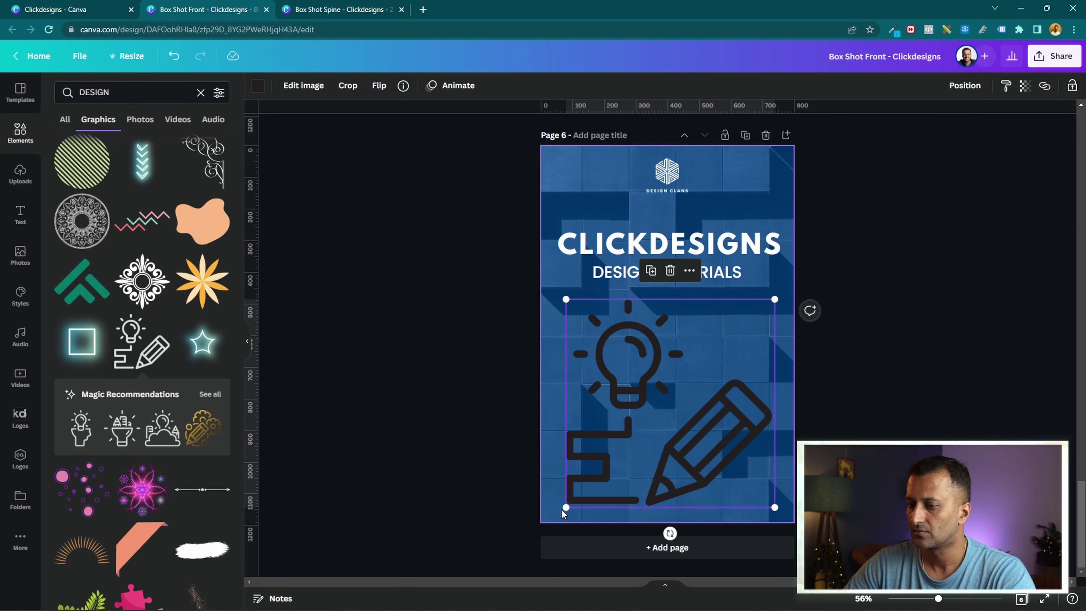
{"action": "left_click_drag", "start_coordinate": [566, 508], "coordinate": [528, 546]}
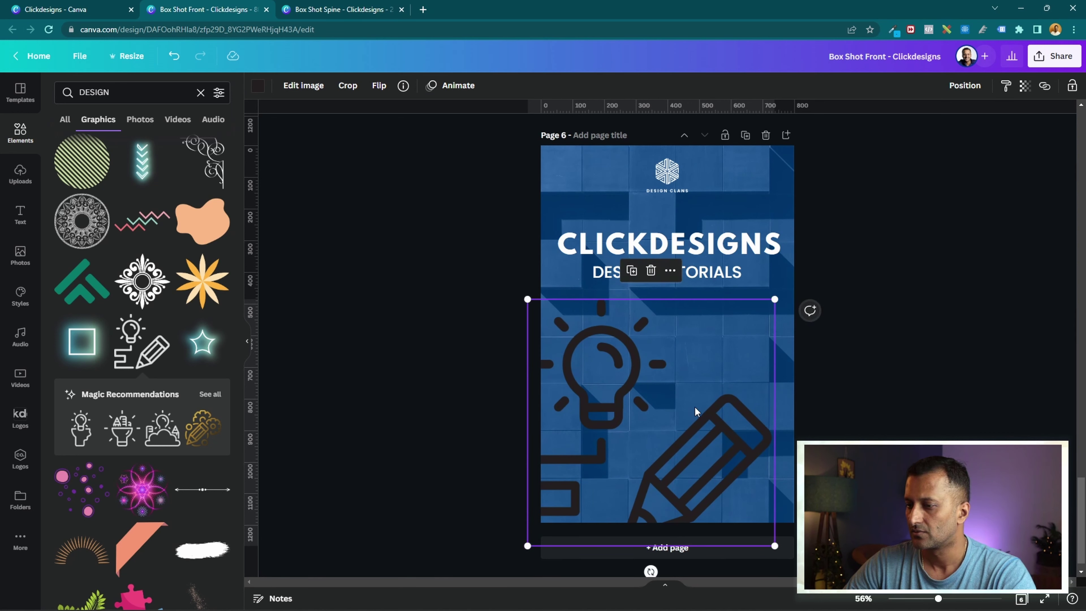
{"action": "left_click_drag", "start_coordinate": [695, 412], "coordinate": [704, 425]}
{"action": "mouse_move", "coordinate": [786, 314]}
{"action": "left_mouse_down"}
{"action": "mouse_move", "coordinate": [812, 284]}
{"action": "mouse_move", "coordinate": [774, 321]}
{"action": "left_mouse_up"}
{"action": "left_click_drag", "start_coordinate": [697, 473], "coordinate": [712, 423]}
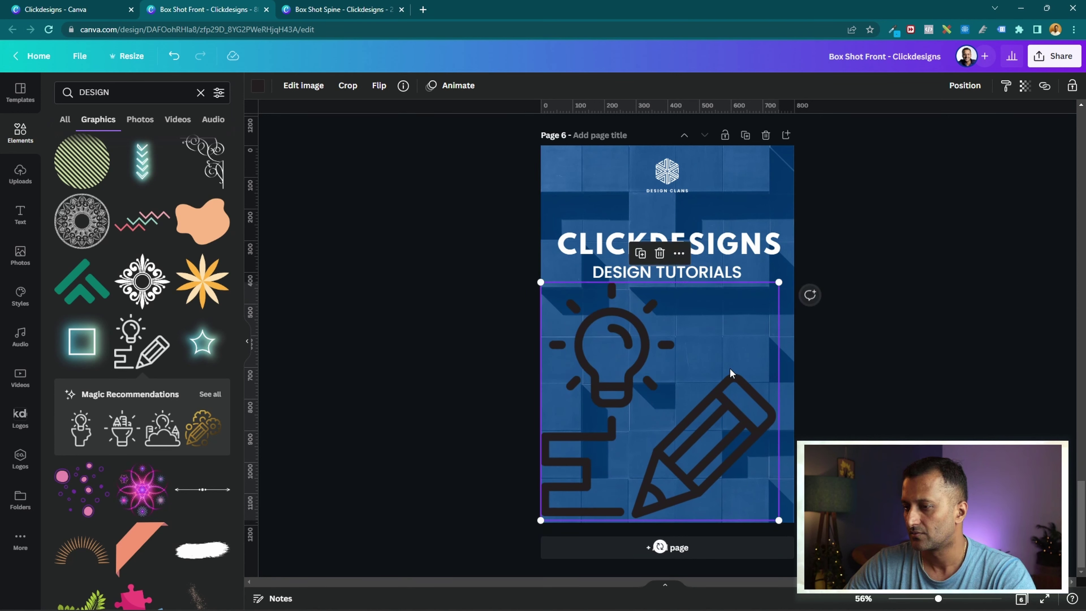
{"action": "left_click_drag", "start_coordinate": [777, 283], "coordinate": [767, 306]}
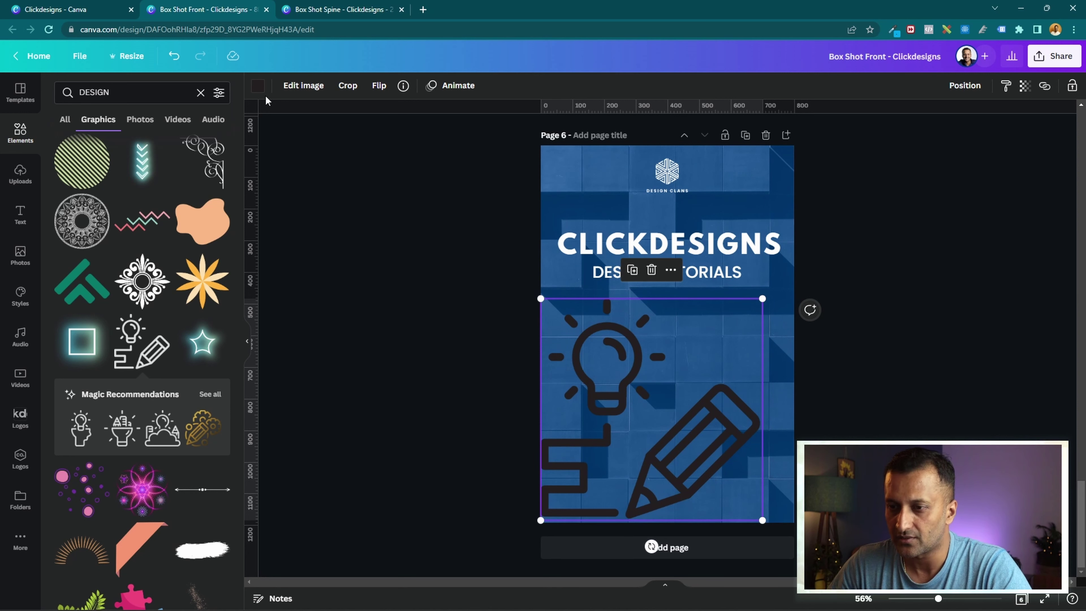
{"action": "left_click", "coordinate": [258, 86]}
{"action": "left_click", "coordinate": [66, 286]}
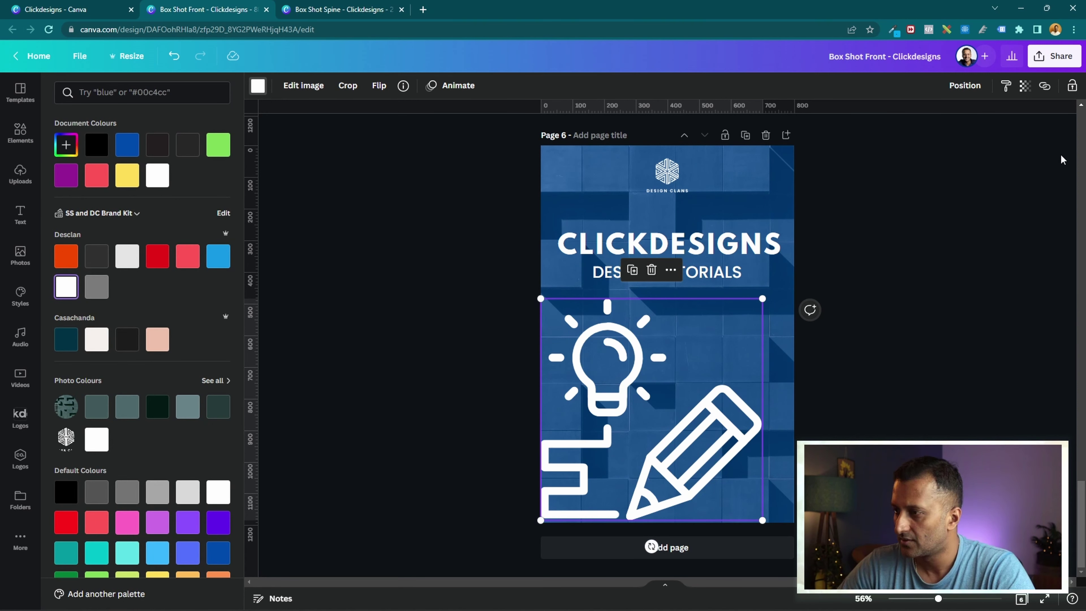
- Make the white light bulb and pencil graphic semi-transparent so the blue background shows through it
{"action": "left_click", "coordinate": [1025, 85]}
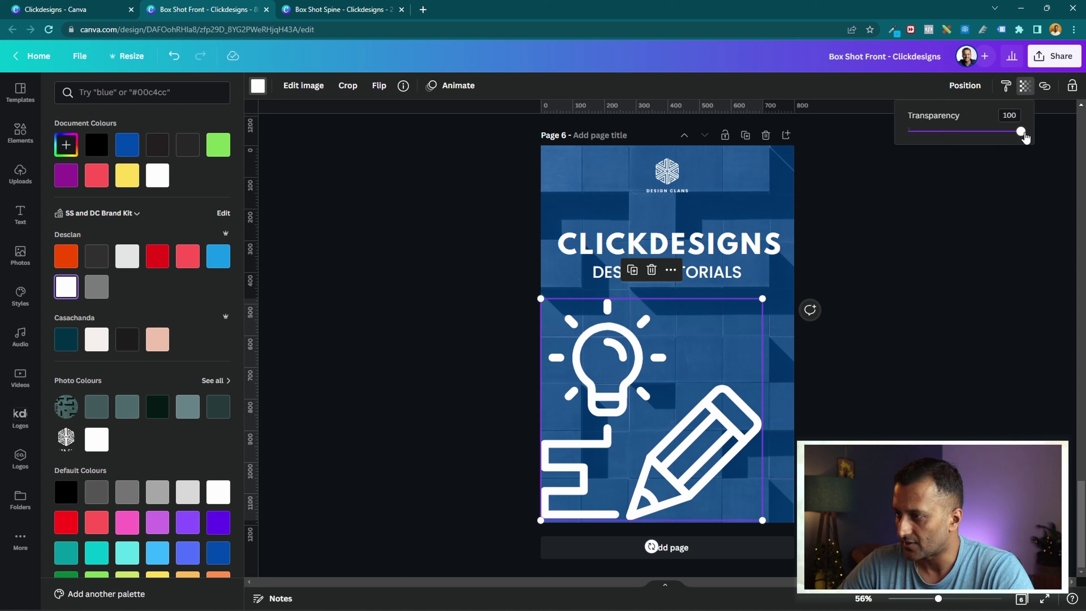
{"action": "mouse_move", "coordinate": [1021, 132]}
{"action": "left_mouse_down"}
{"action": "mouse_move", "coordinate": [958, 132]}
{"action": "mouse_move", "coordinate": [944, 155]}
{"action": "mouse_move", "coordinate": [956, 153]}
{"action": "mouse_move", "coordinate": [936, 151]}
{"action": "mouse_move", "coordinate": [950, 155]}
{"action": "left_mouse_up"}
{"action": "key", "text": "Escape"}
{"action": "key", "text": "Escape"}
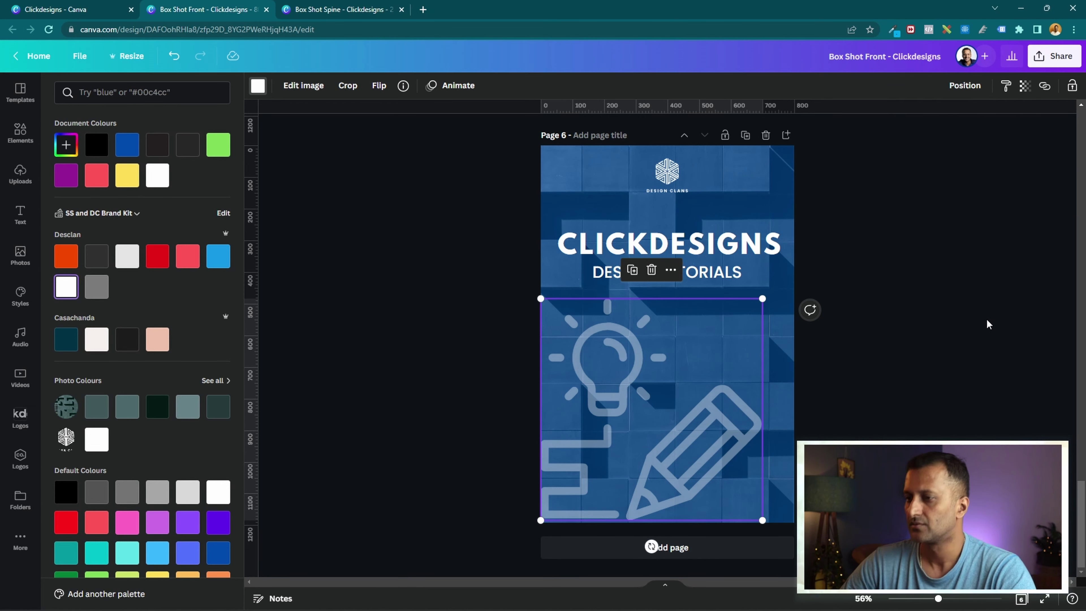
- Move the CLICKDESIGNS heading and DESIGN TUTORIALS subheading up together, closer to the logo and centred on the page
{"action": "left_click", "coordinate": [724, 281]}
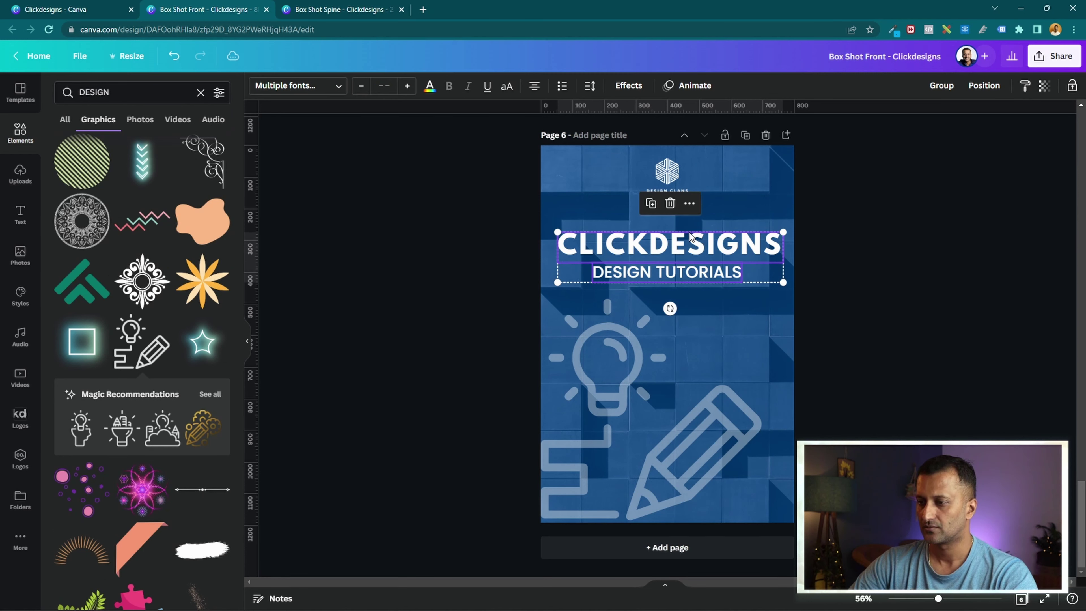
{"action": "key", "text": "Escape"}
{"action": "left_click", "coordinate": [669, 179]}
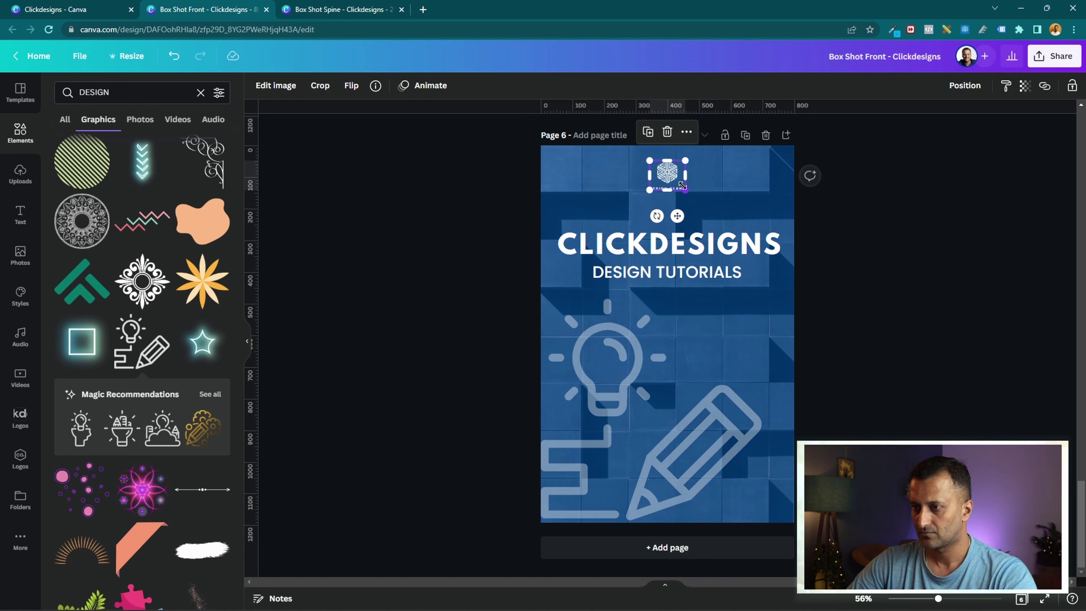
{"action": "left_click", "coordinate": [682, 250]}
{"action": "left_click", "coordinate": [685, 272], "text": "shift"}
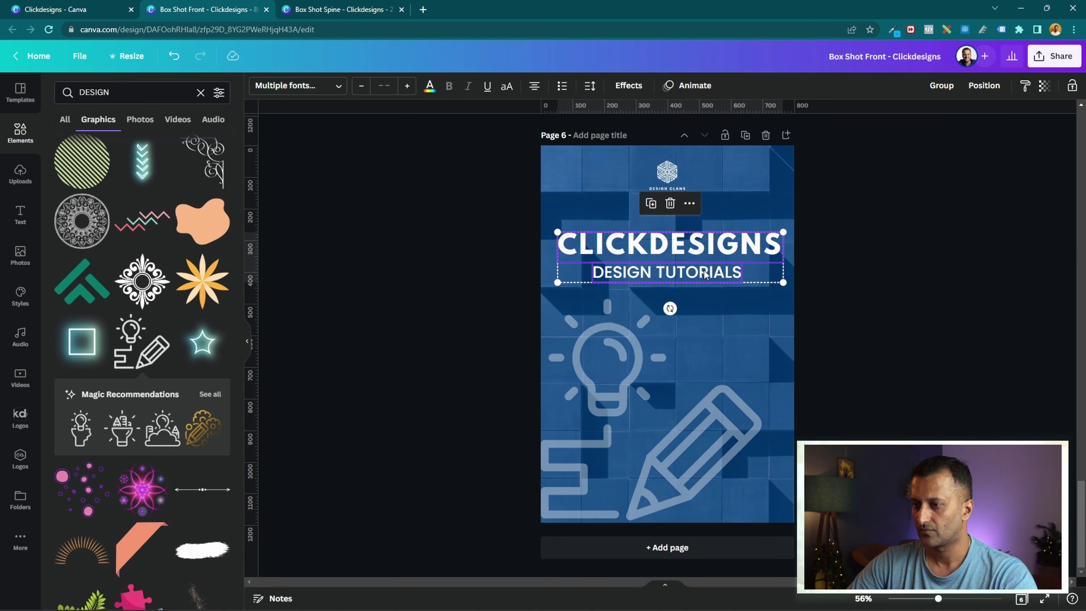
{"action": "left_click_drag", "start_coordinate": [707, 274], "coordinate": [700, 261]}
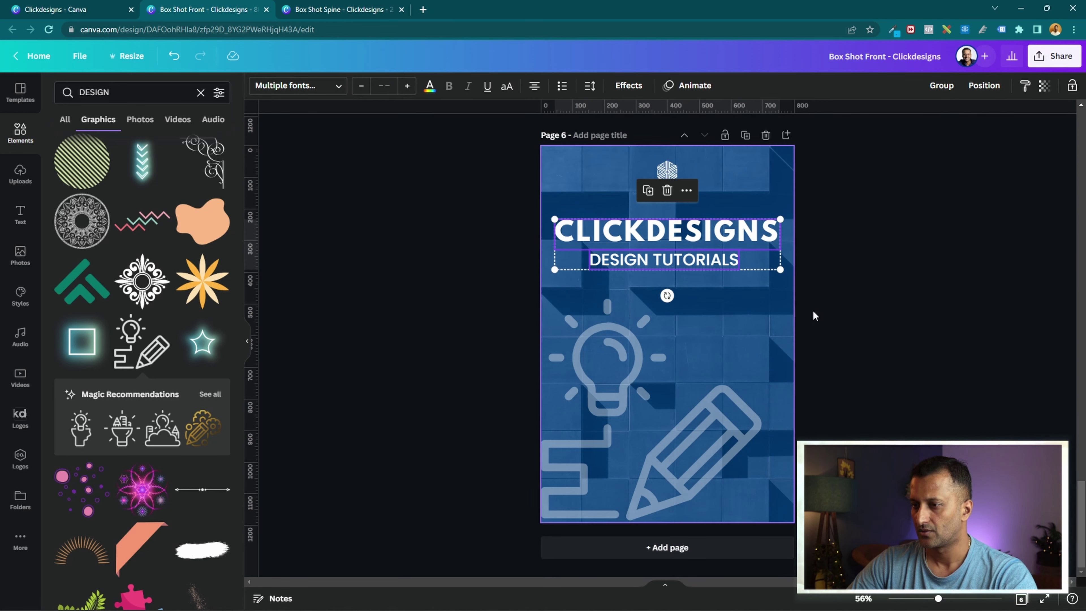
{"action": "left_click", "coordinate": [1005, 360]}
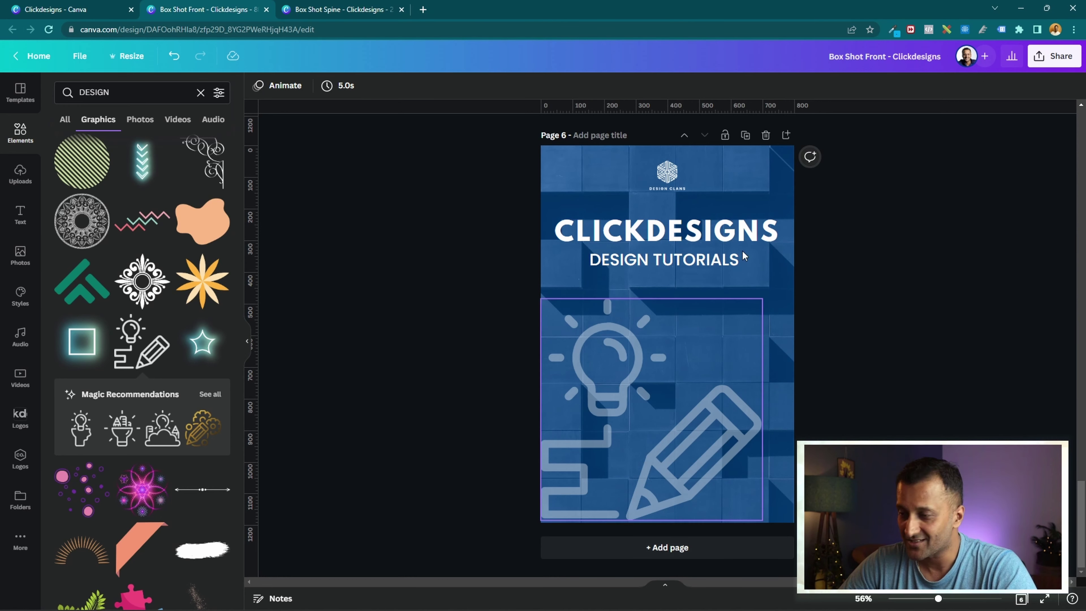
{"action": "left_click", "coordinate": [128, 55]}
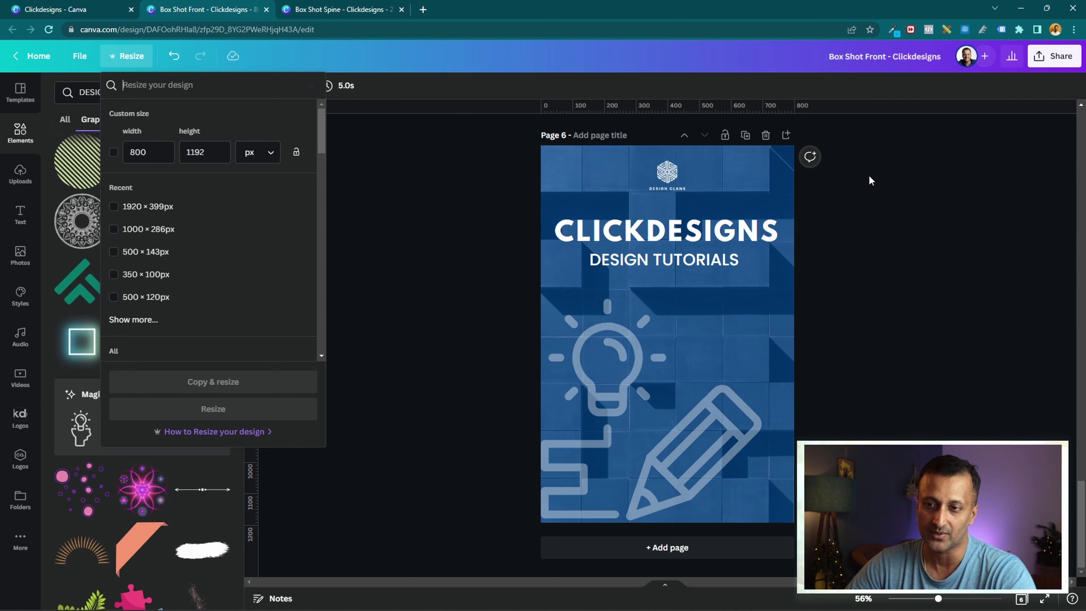
{"action": "left_click", "coordinate": [905, 324]}
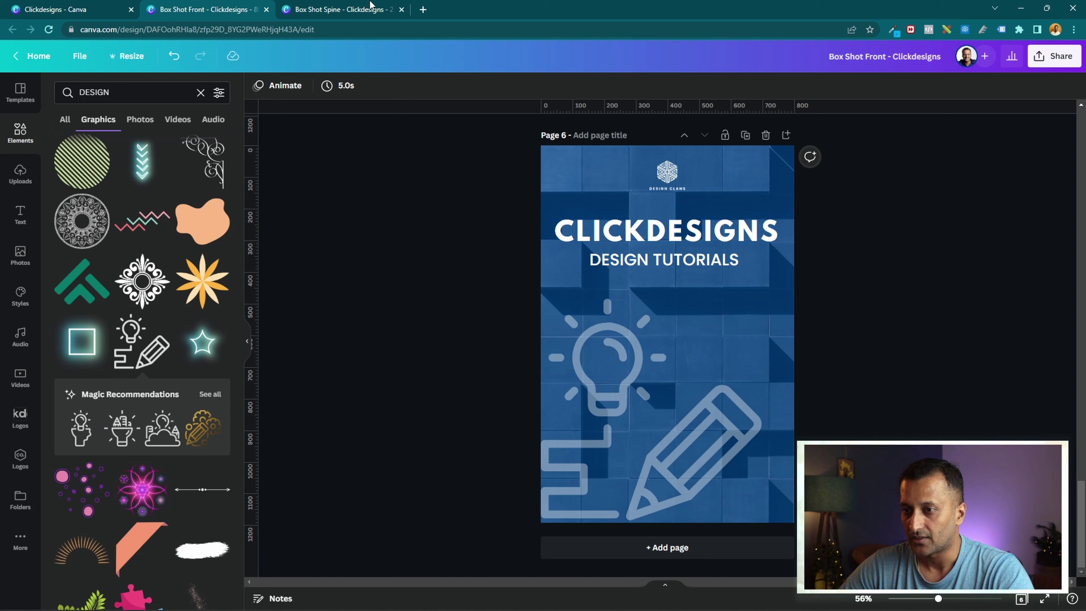
- Add a blank page after page 3 of the Box Shot Spine design and return to the Box Shot Front design
{"action": "left_click", "coordinate": [360, 6]}
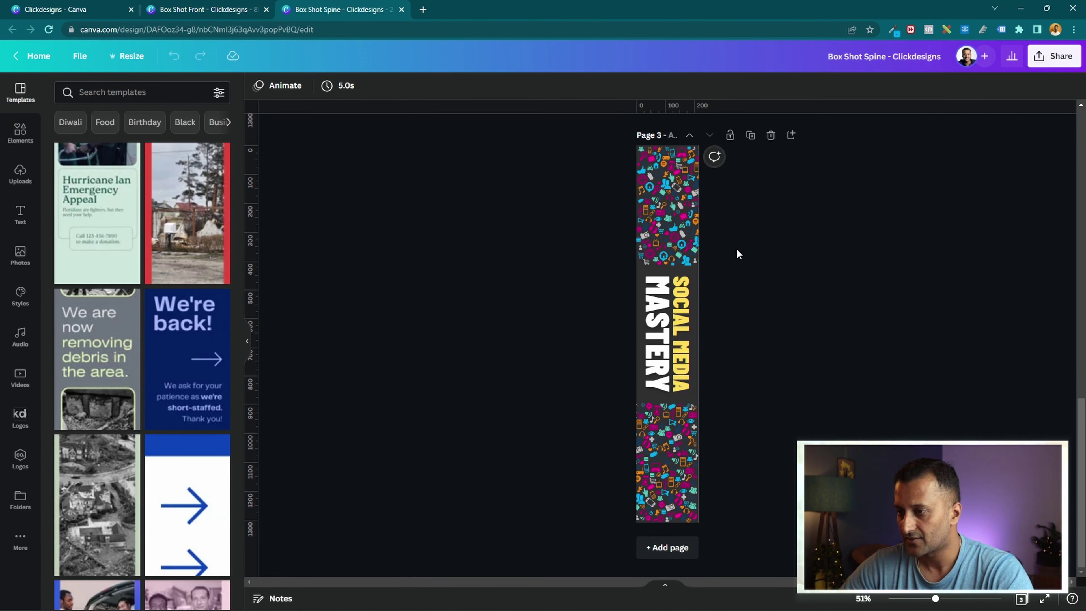
{"action": "left_click", "coordinate": [668, 548]}
{"action": "key", "text": "ctrl+shift+Tab"}
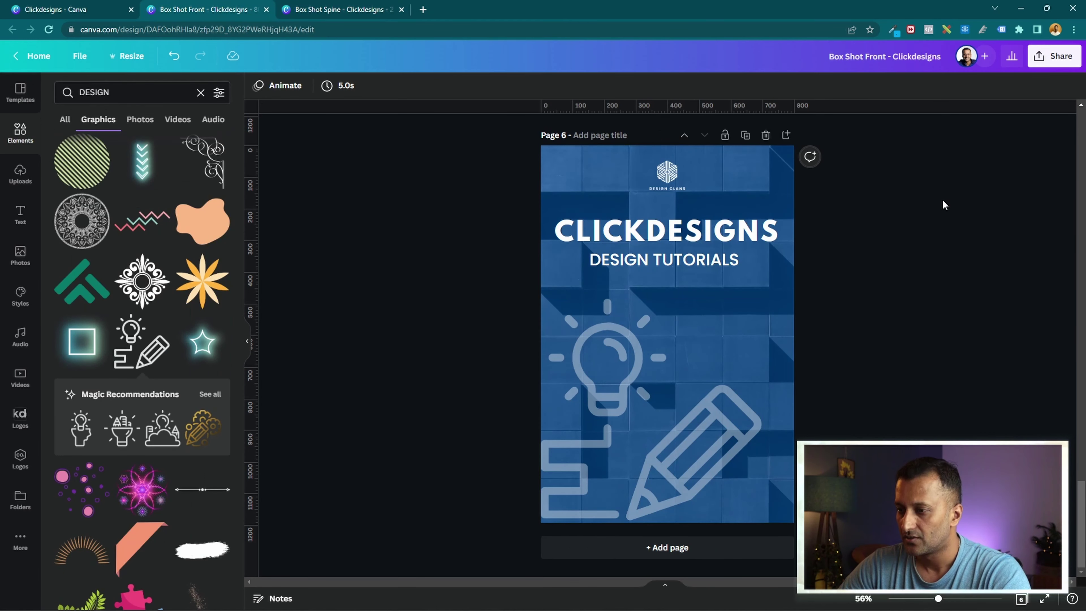
- Nudge the DESIGN TUTORIALS subheading up so it sits closer beneath the CLICKDESIGNS heading
{"action": "left_click", "coordinate": [735, 263]}
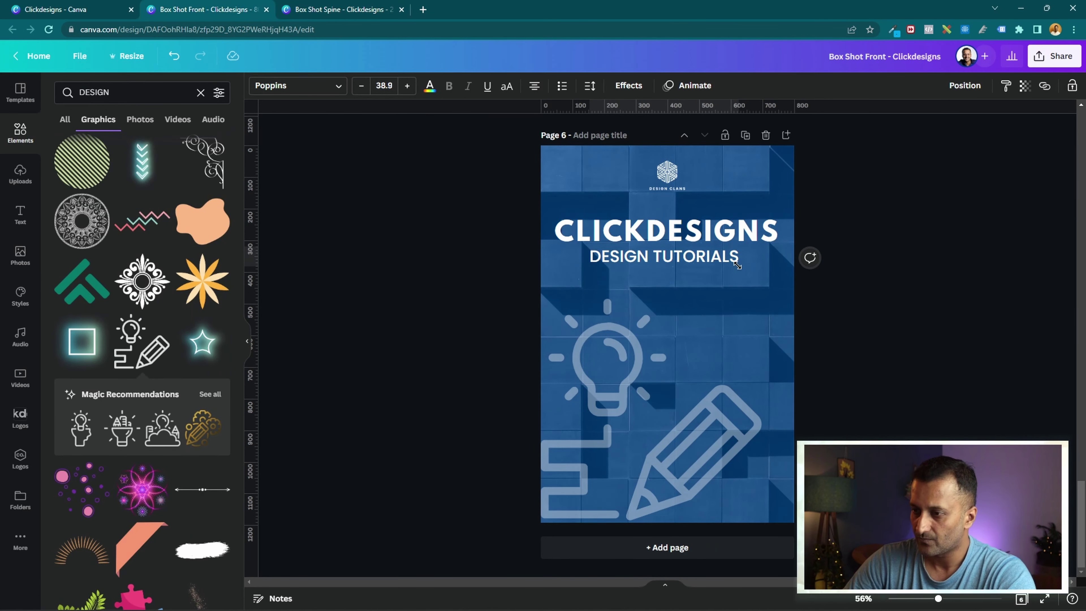
{"action": "key", "text": "shift+Up"}
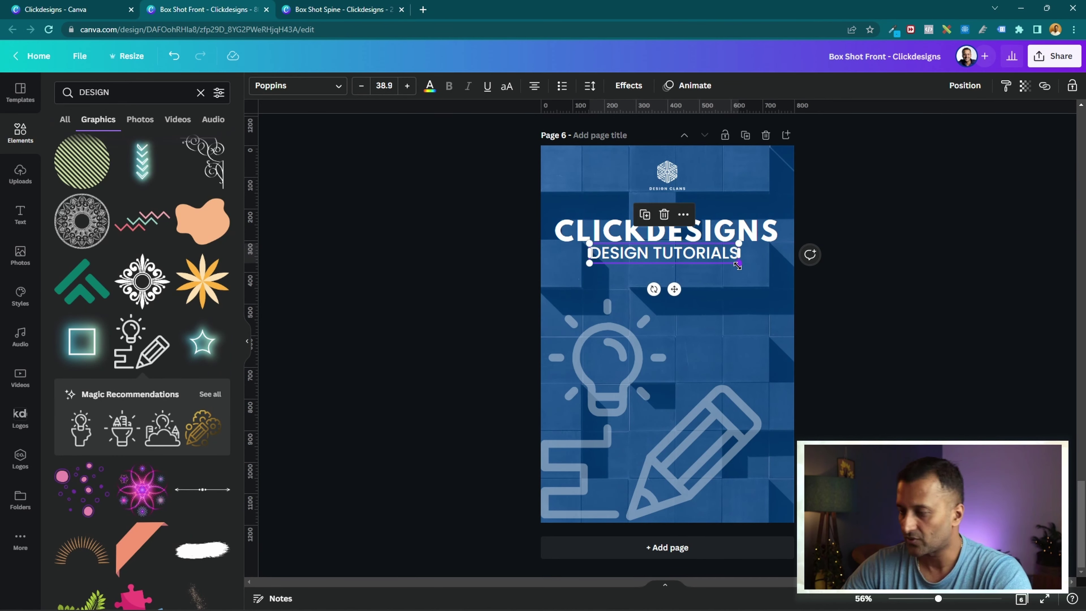
{"action": "left_click", "coordinate": [948, 300]}
- Copy the heading and subheading onto the blank Box Shot Spine page, turned vertical to read downwards, enlarged and centred across its width
{"action": "left_click", "coordinate": [696, 234]}
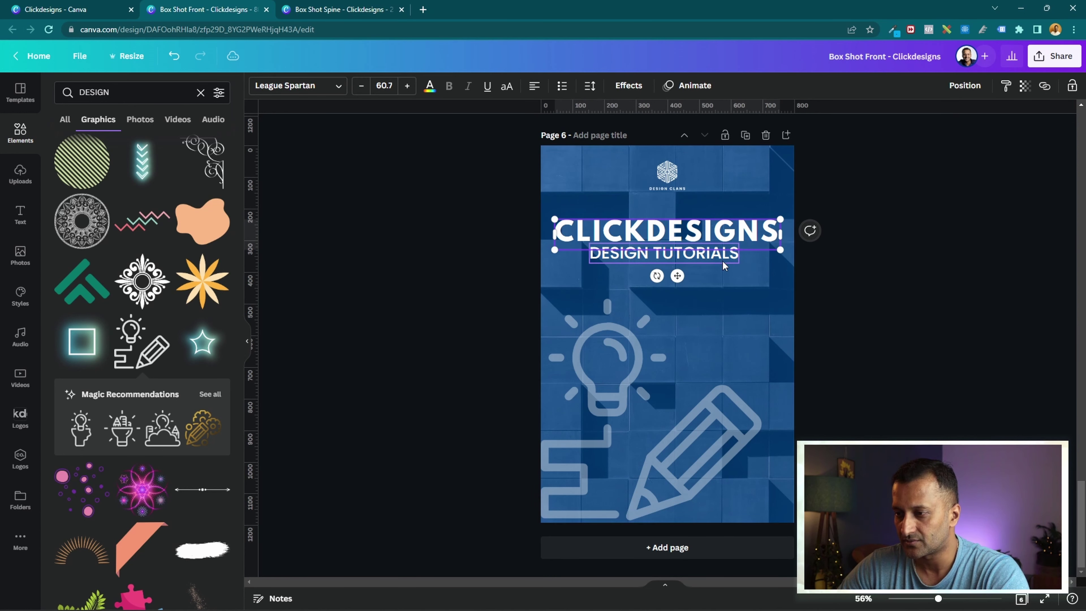
{"action": "left_click", "coordinate": [724, 265], "text": "shift"}
{"action": "key", "text": "ctrl+Tab"}
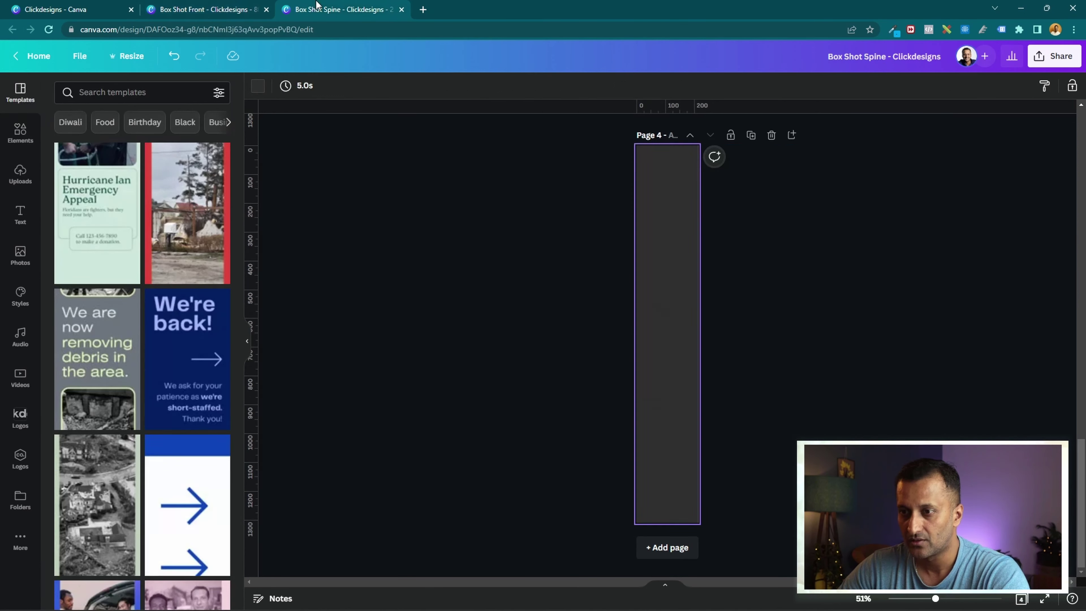
{"action": "key", "text": "ctrl+v"}
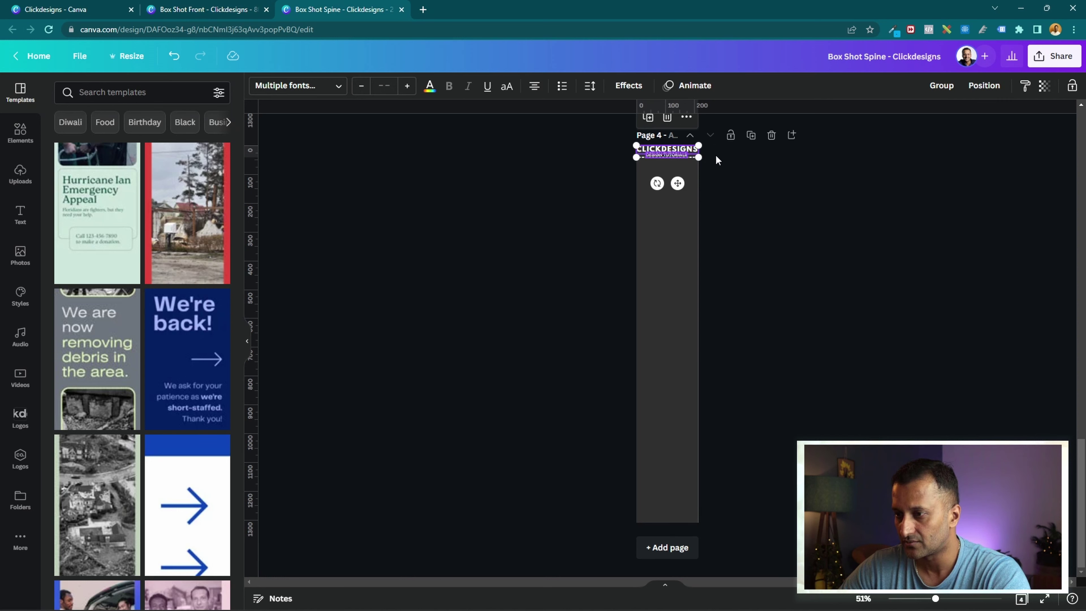
{"action": "left_click_drag", "start_coordinate": [678, 184], "coordinate": [626, 316]}
{"action": "left_click_drag", "start_coordinate": [685, 365], "coordinate": [702, 441]}
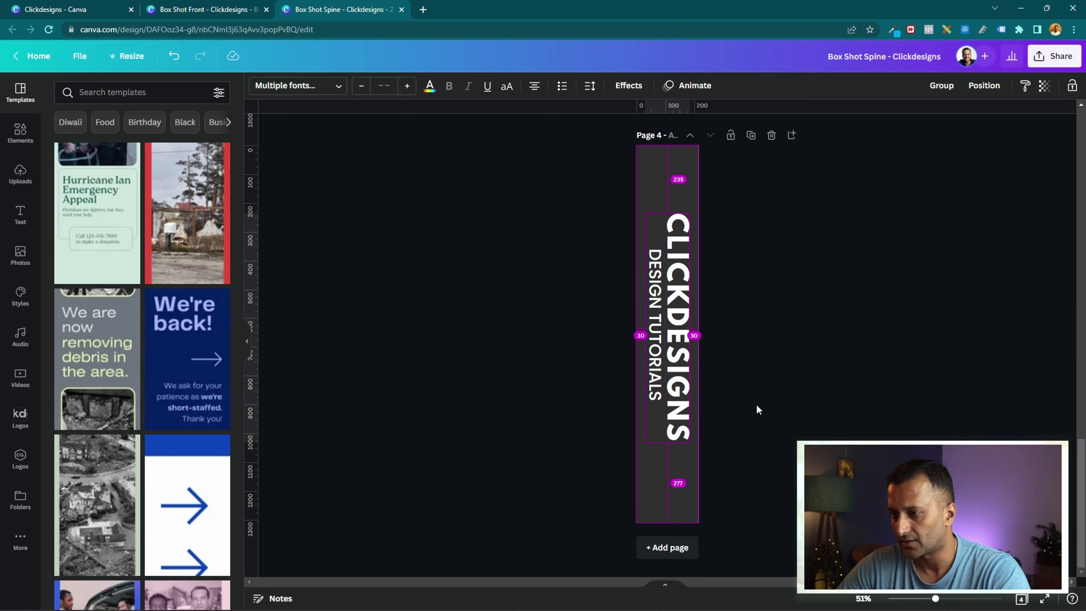
{"action": "left_click", "coordinate": [854, 313]}
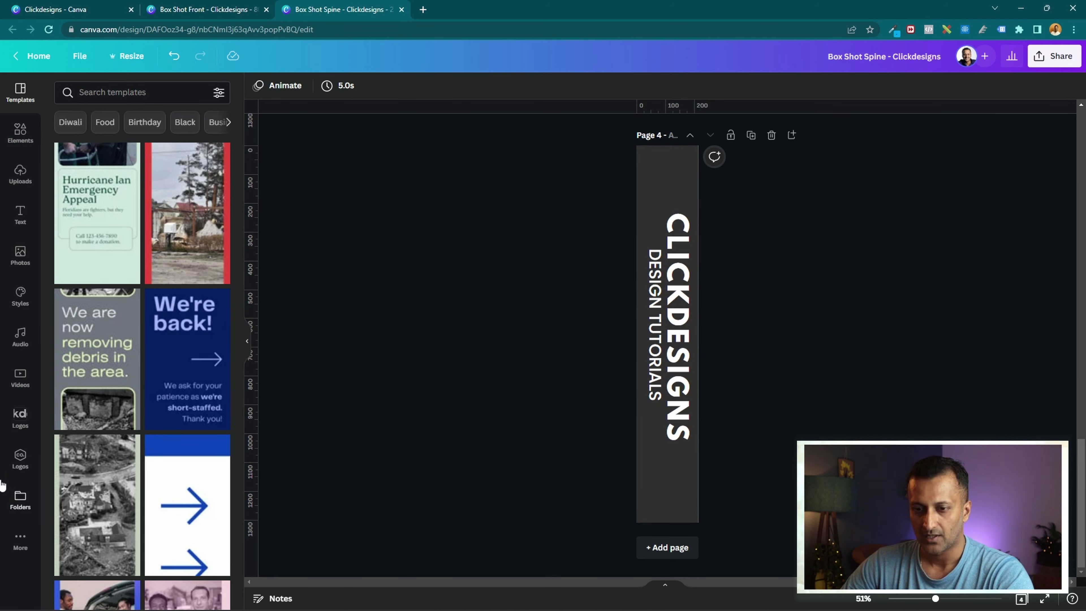
- Copy the Design Clans logo from the front cover to the spine page and centre it at the bottom below the vertical title
{"action": "key", "text": "ctrl+shift+Tab"}
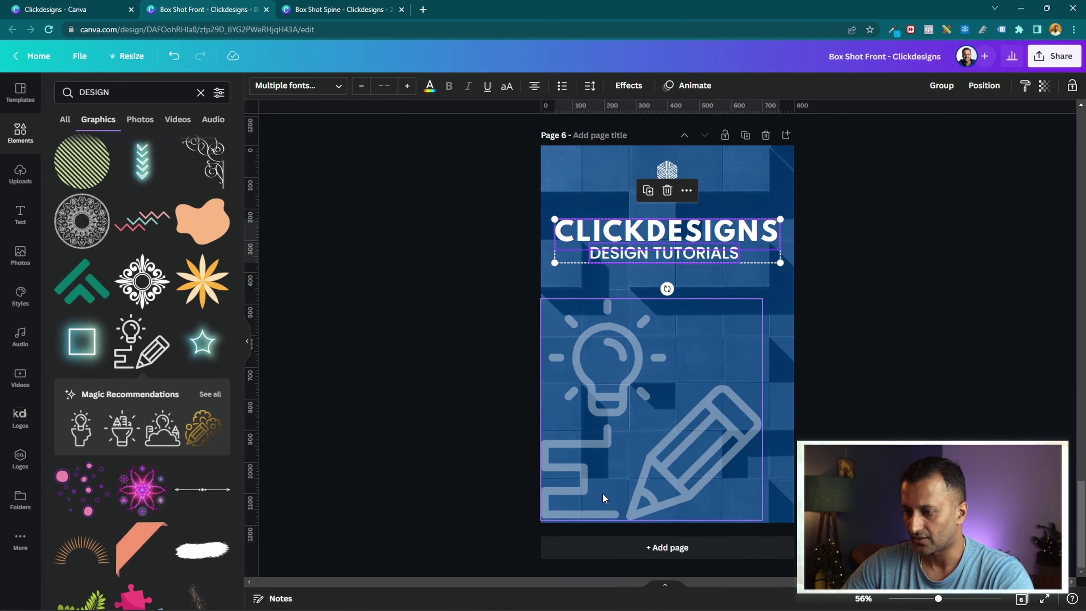
{"action": "left_click", "coordinate": [671, 164]}
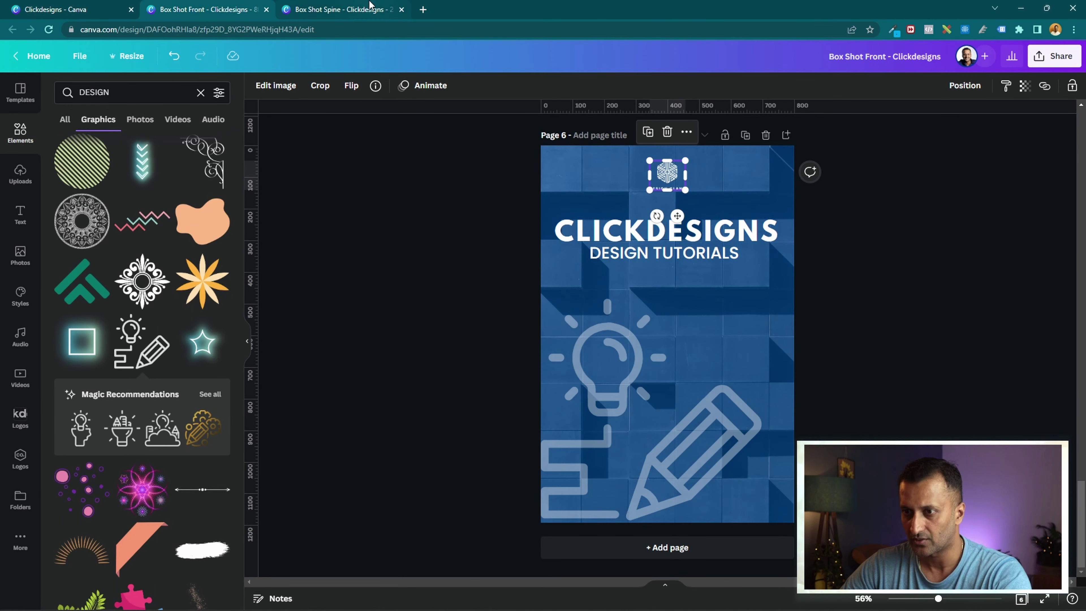
{"action": "left_click", "coordinate": [364, 9]}
{"action": "key", "text": "ctrl+v"}
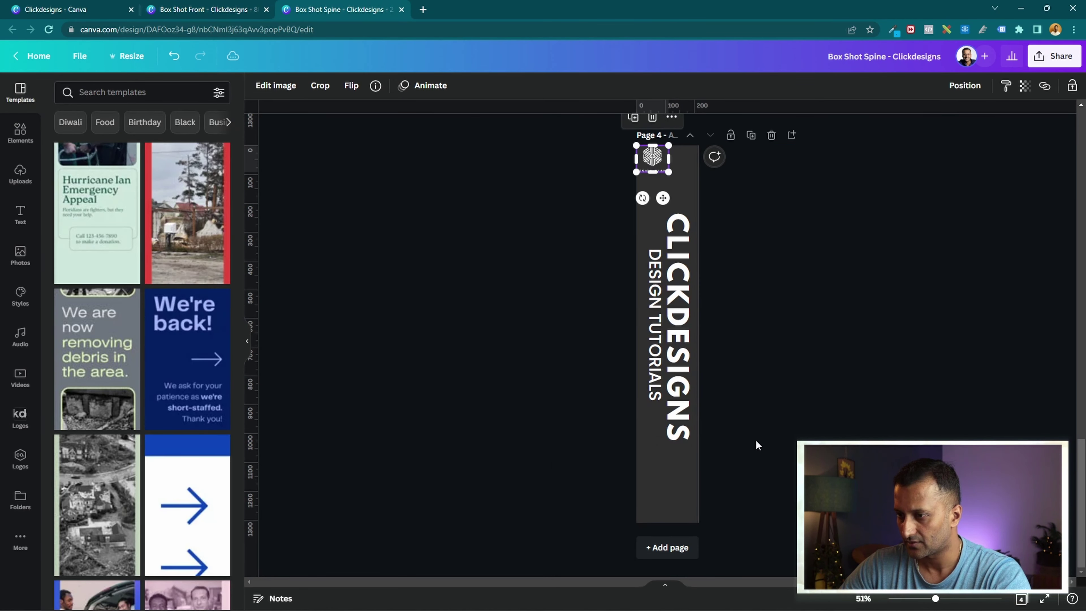
{"action": "left_click_drag", "start_coordinate": [649, 160], "coordinate": [667, 499]}
{"action": "left_click", "coordinate": [710, 425]}
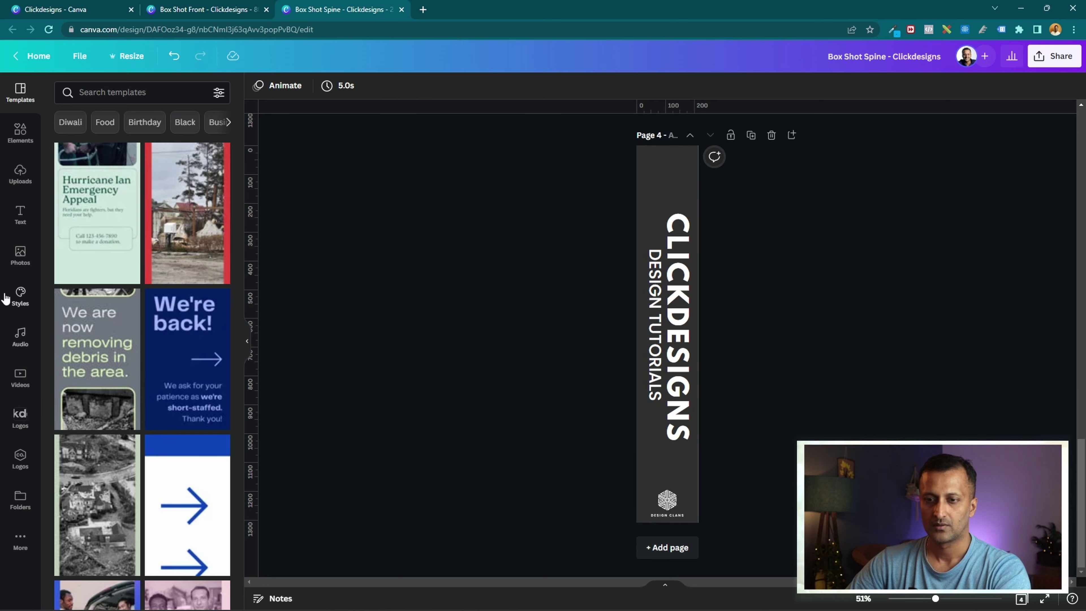
- Insert the recently used green block-wall photo on the spine page and set it as the page background
{"action": "left_click", "coordinate": [9, 248]}
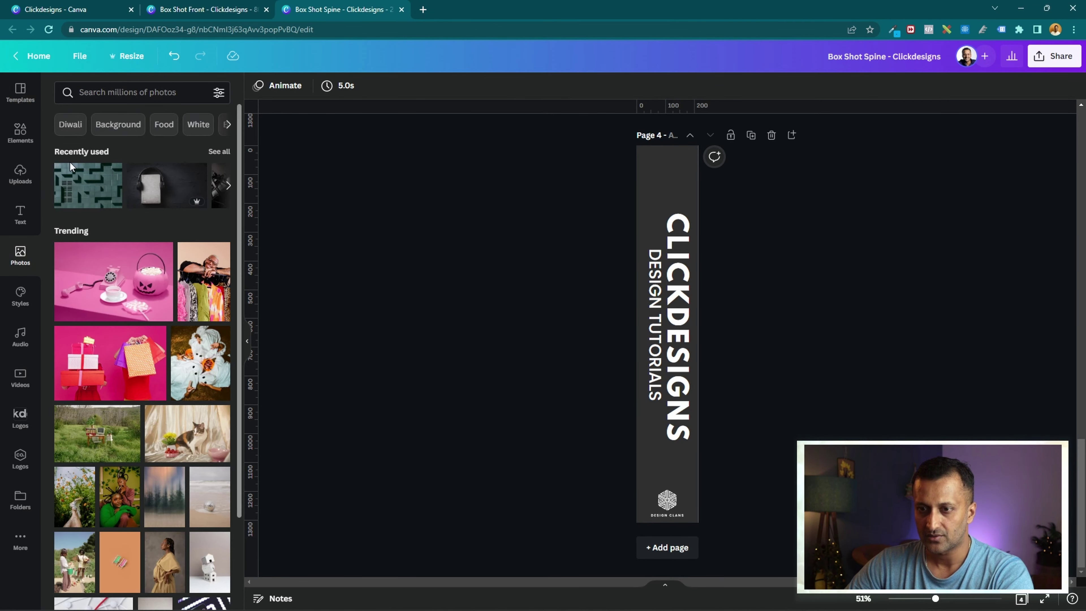
{"action": "left_click", "coordinate": [101, 185]}
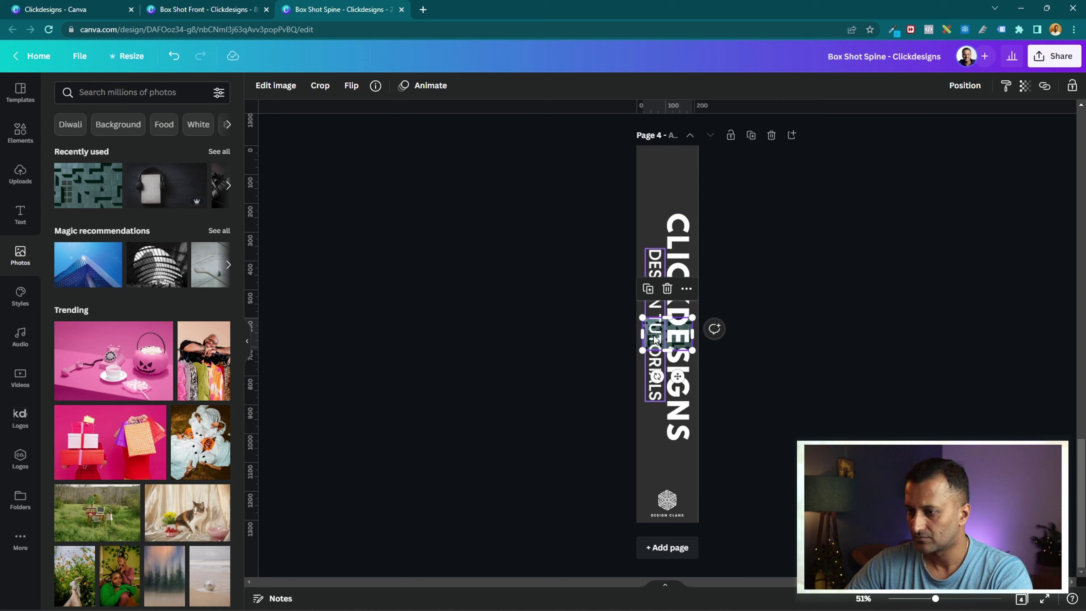
{"action": "left_click_drag", "start_coordinate": [641, 337], "coordinate": [627, 336]}
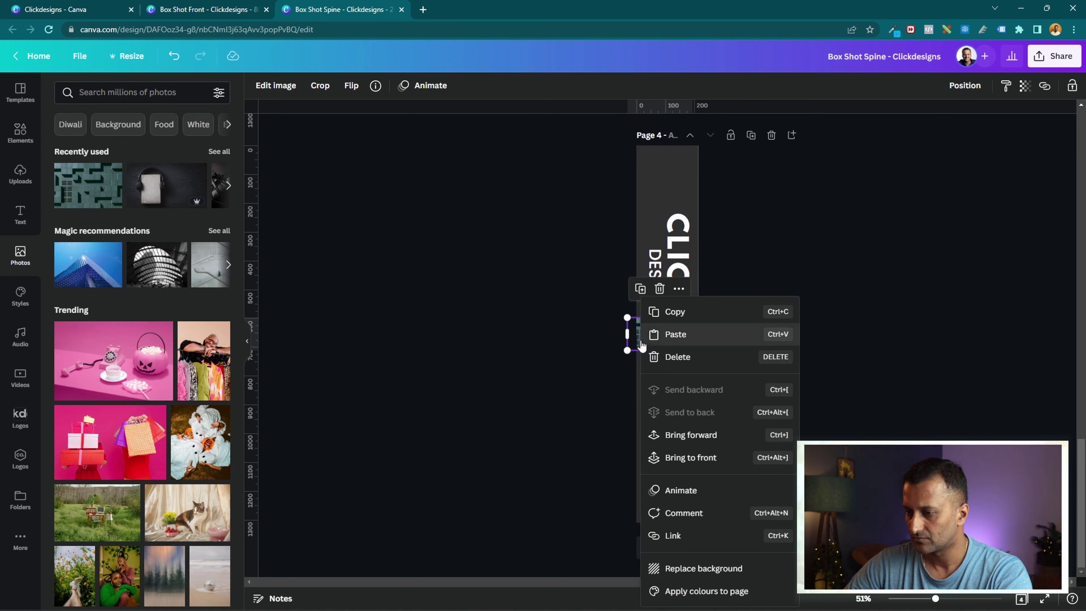
{"action": "right_click", "coordinate": [640, 340]}
{"action": "left_click", "coordinate": [727, 569]}
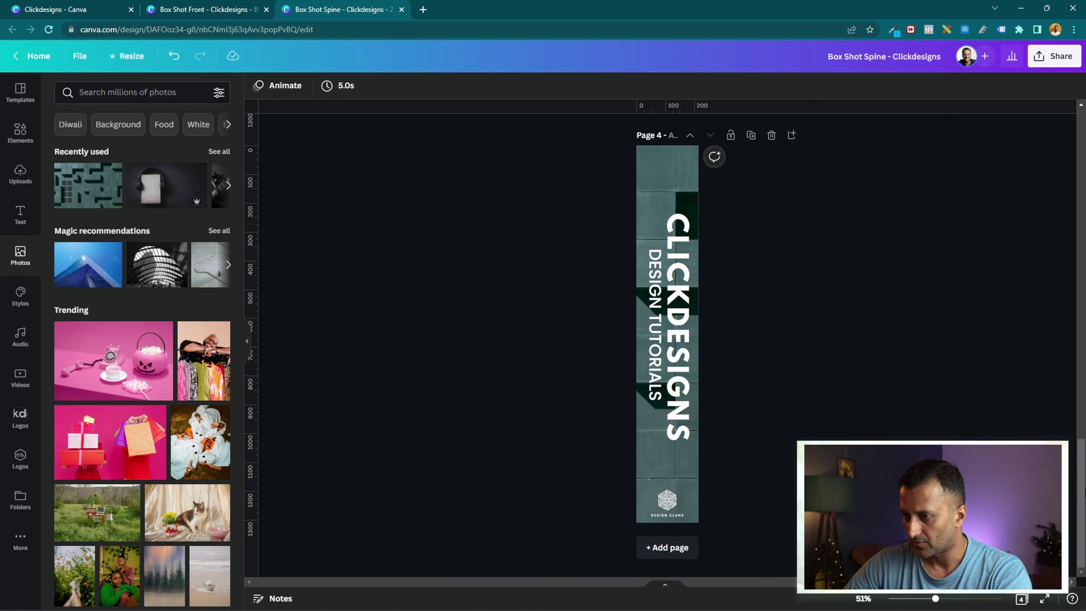
- Shift the spine's background photo sideways so a different part of the block wall fills the page
{"action": "left_click", "coordinate": [666, 169]}
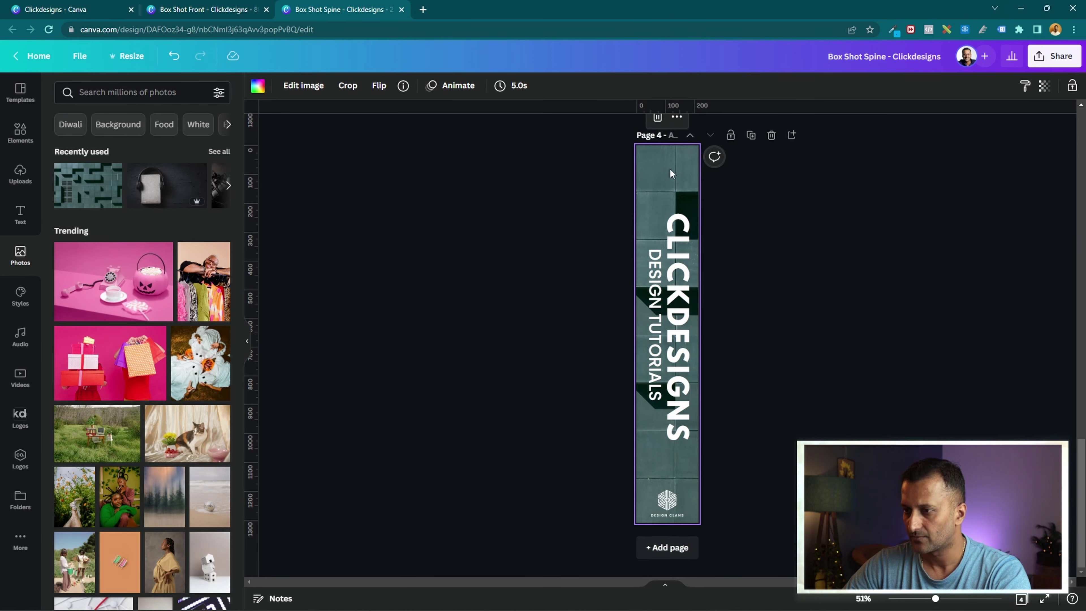
{"action": "double_click", "coordinate": [666, 171]}
{"action": "left_click_drag", "start_coordinate": [853, 291], "coordinate": [669, 354]}
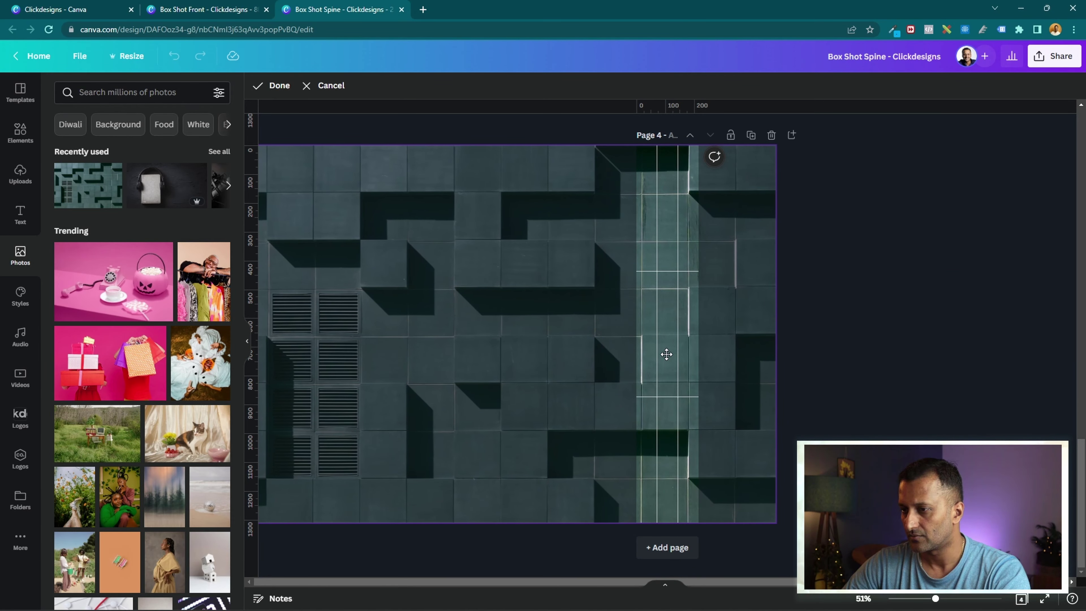
{"action": "left_click", "coordinate": [1029, 226]}
{"action": "left_click", "coordinate": [810, 208]}
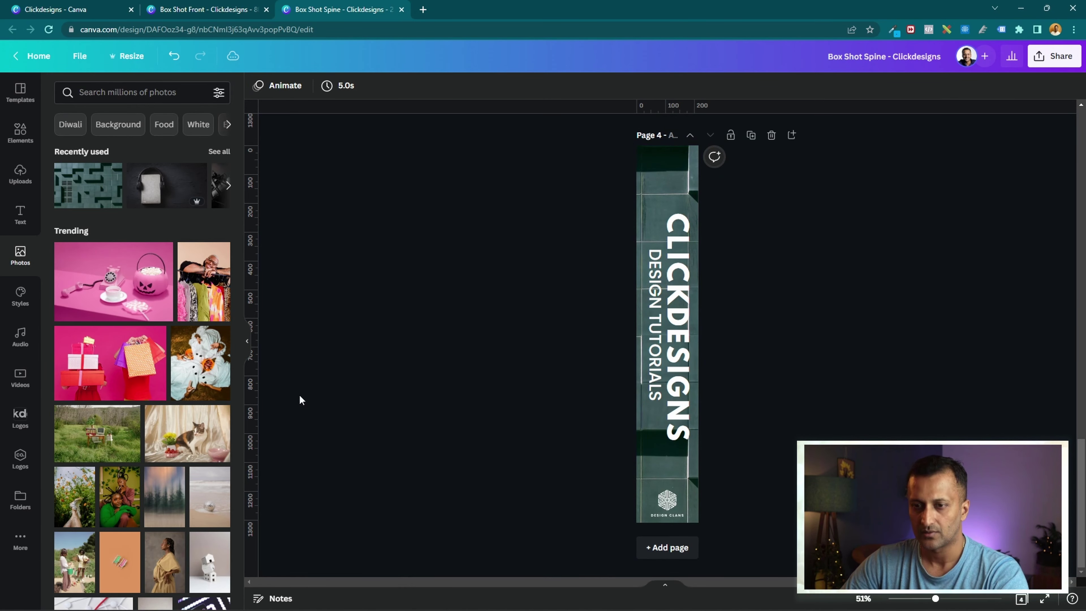
- Add a square shape, stretch it to cover the entire spine page, and send it behind the text and logo
{"action": "left_click", "coordinate": [27, 141]}
{"action": "left_click", "coordinate": [70, 258]}
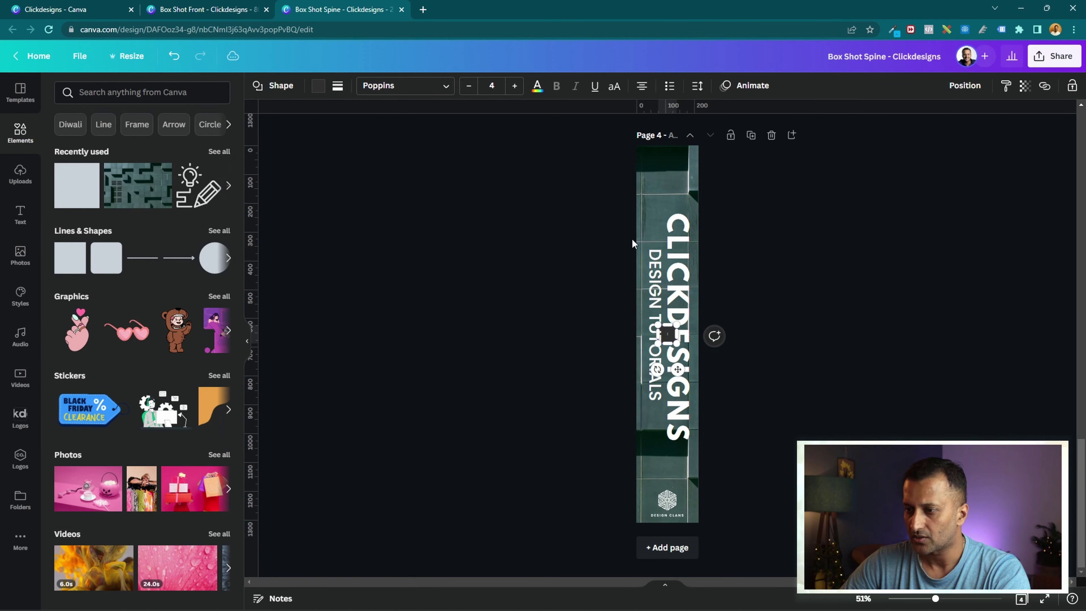
{"action": "left_click_drag", "start_coordinate": [677, 344], "coordinate": [1028, 608]}
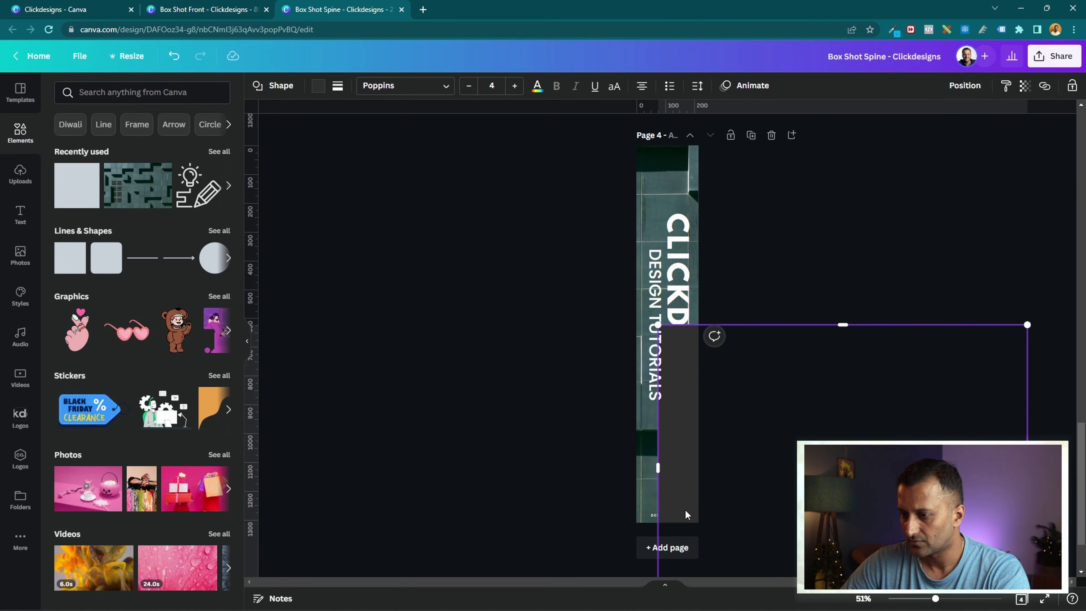
{"action": "left_click_drag", "start_coordinate": [685, 510], "coordinate": [663, 330]}
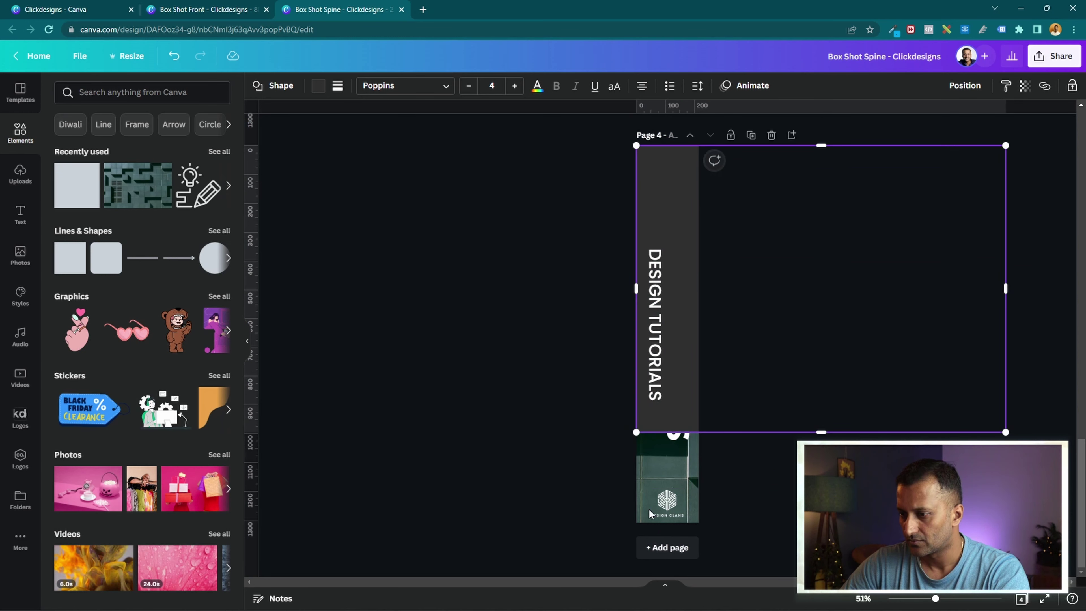
{"action": "left_click_drag", "start_coordinate": [829, 433], "coordinate": [828, 522]}
{"action": "left_click_drag", "start_coordinate": [1008, 333], "coordinate": [700, 371]}
{"action": "left_click", "coordinate": [728, 578]}
{"action": "right_click", "coordinate": [673, 519]}
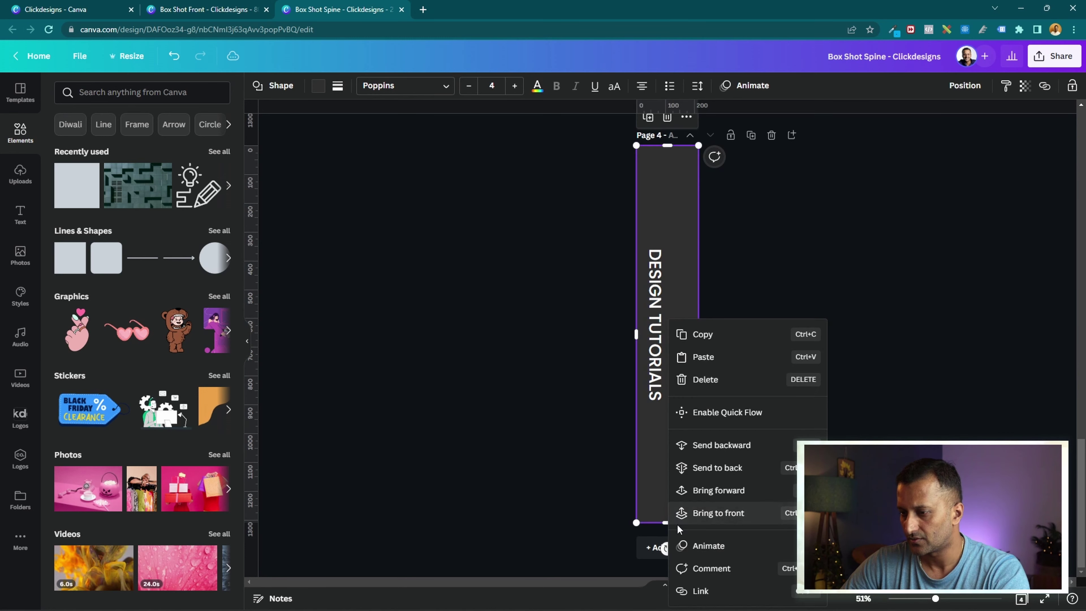
{"action": "left_click", "coordinate": [736, 468]}
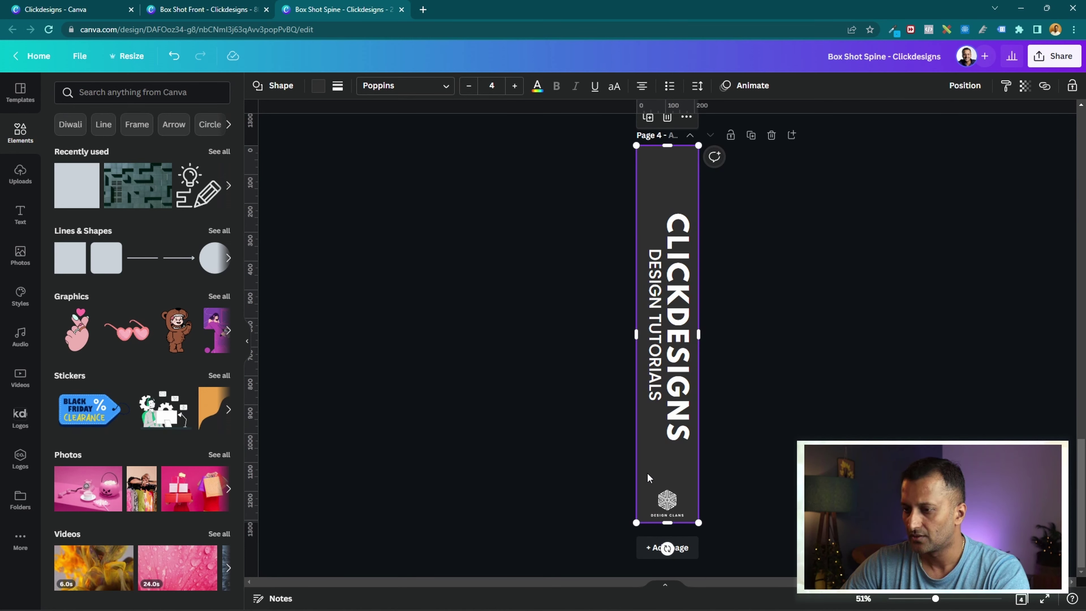
- Set the transparency of the spine's dark overlay square to 67 and move the Design Clans logo slightly up
{"action": "left_click", "coordinate": [1025, 86]}
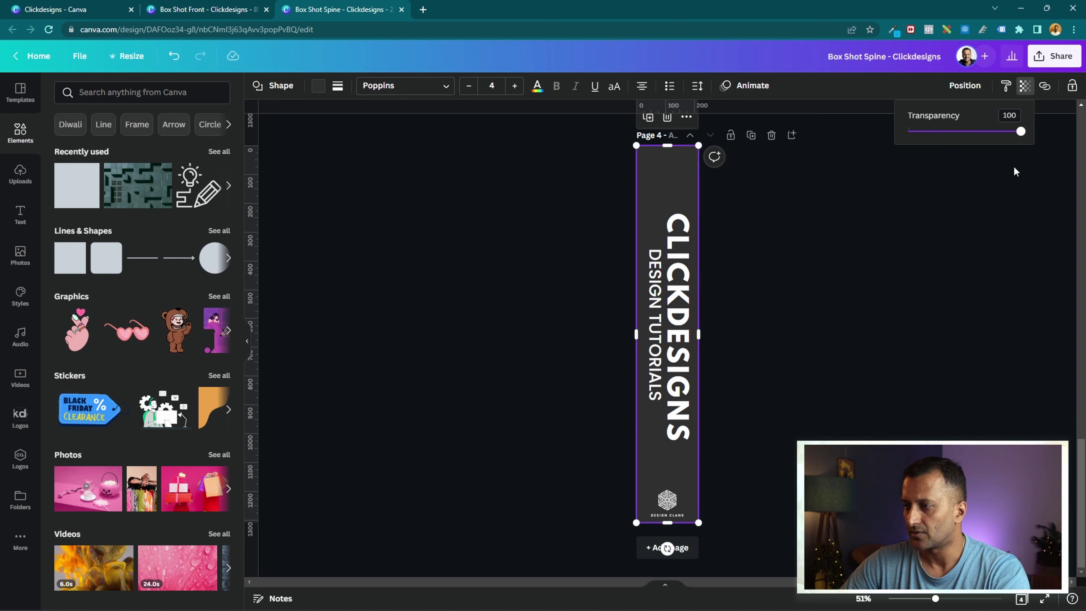
{"action": "left_click_drag", "start_coordinate": [1020, 133], "coordinate": [1006, 134]}
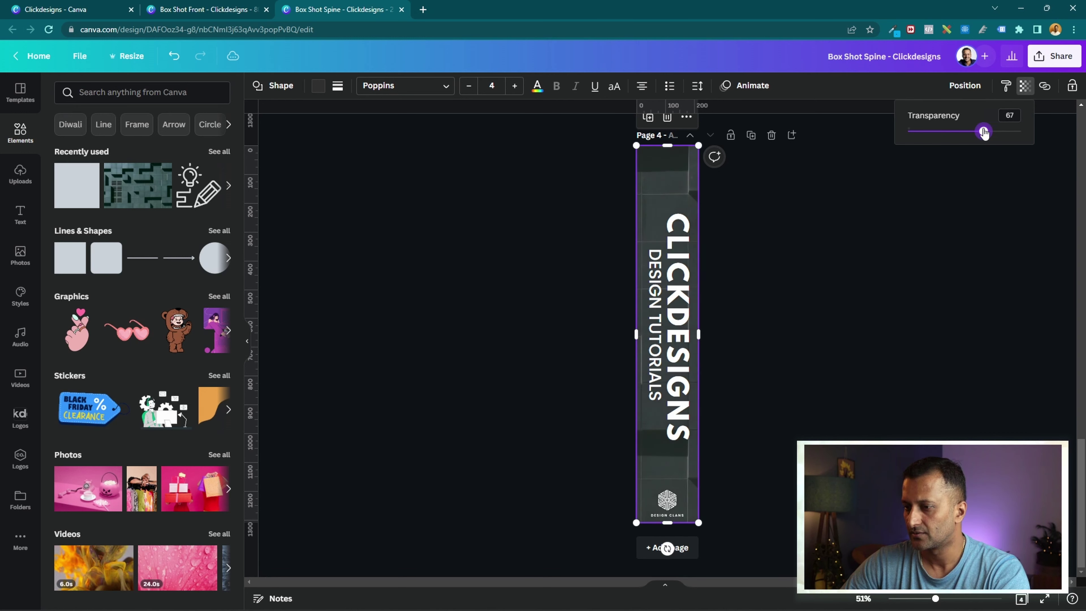
{"action": "left_click", "coordinate": [792, 487]}
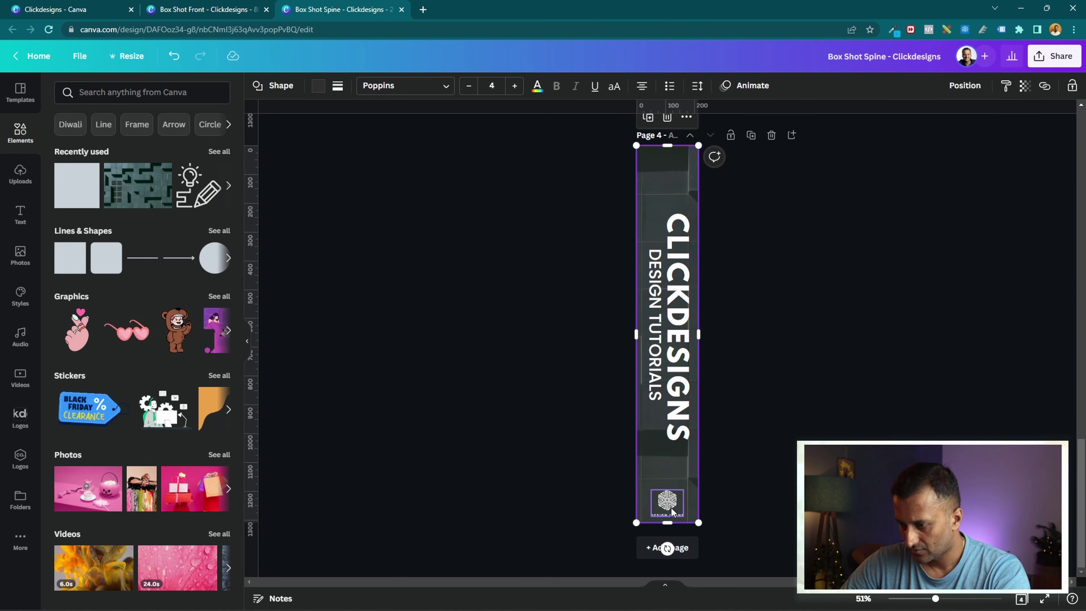
{"action": "left_click_drag", "start_coordinate": [672, 513], "coordinate": [672, 498]}
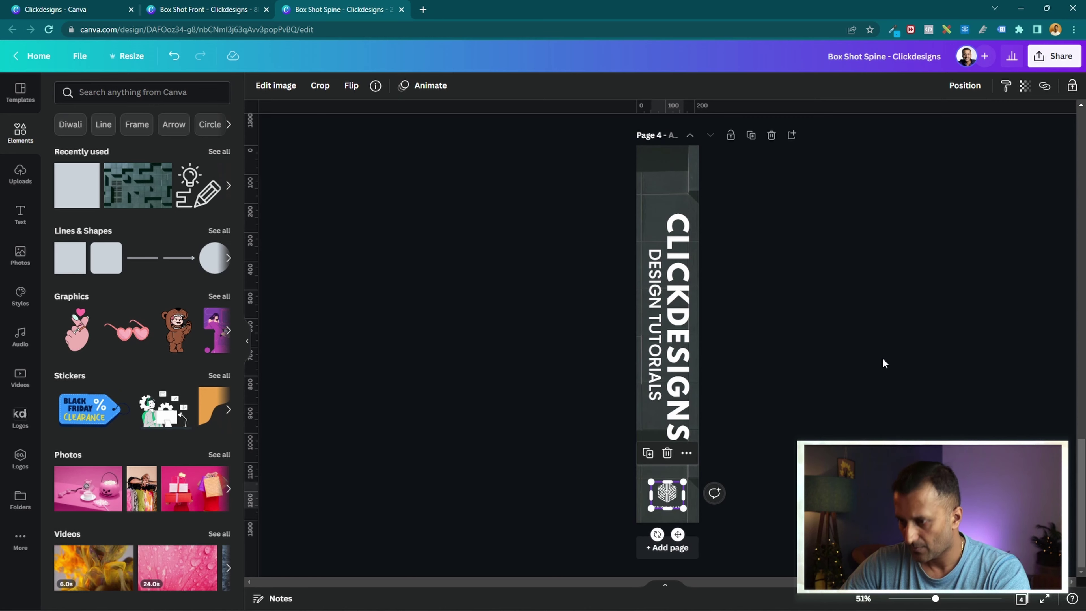
{"action": "left_click", "coordinate": [970, 417]}
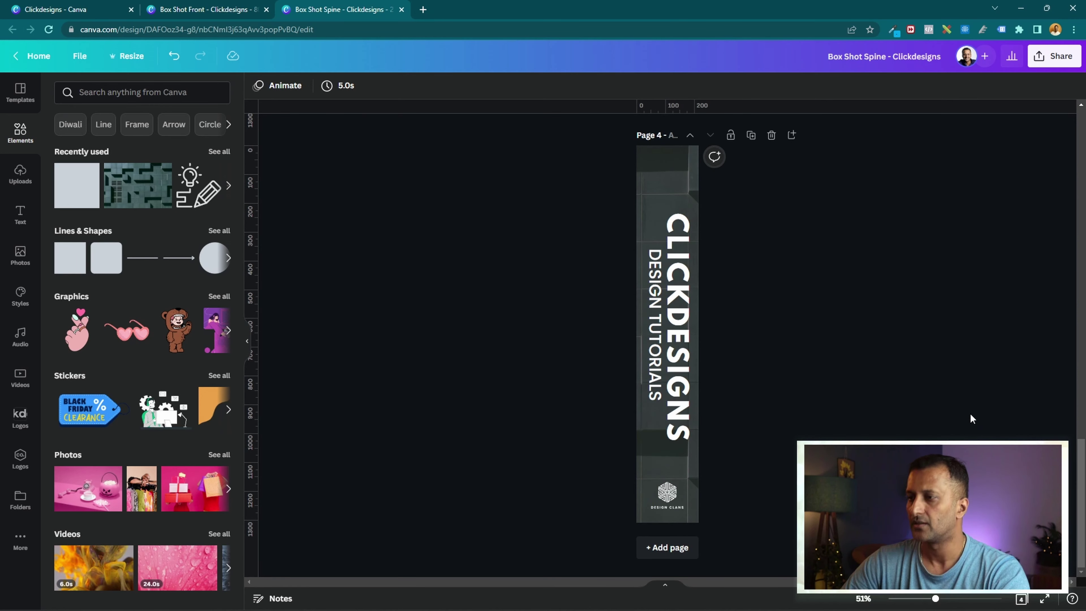
- Download only page 4 of the Box Shot Spine design as a PNG
{"action": "left_click", "coordinate": [1050, 57]}
{"action": "left_click", "coordinate": [948, 331]}
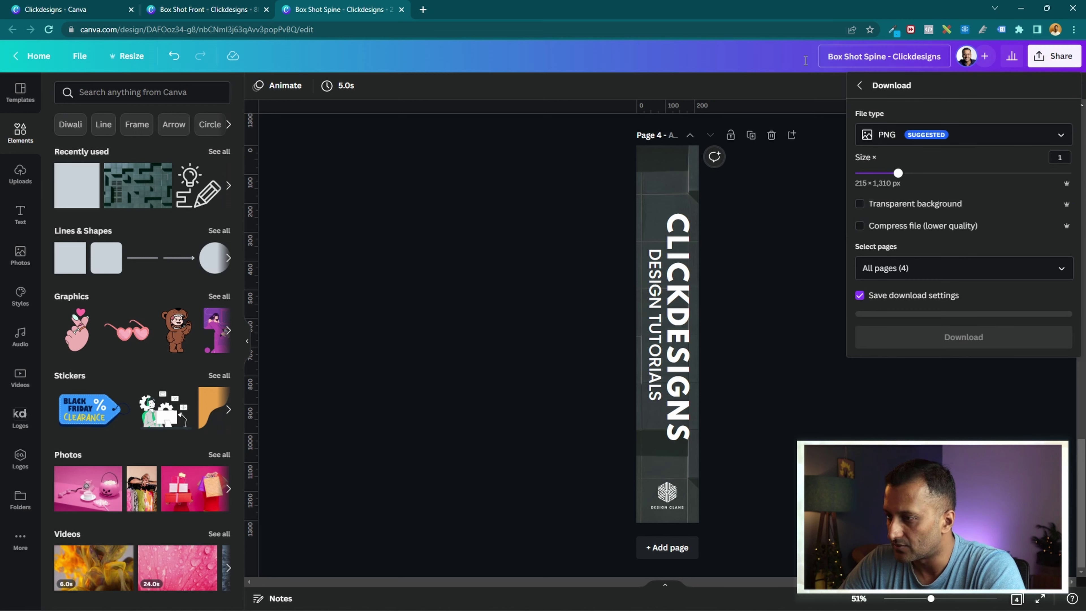
{"action": "left_click", "coordinate": [936, 274]}
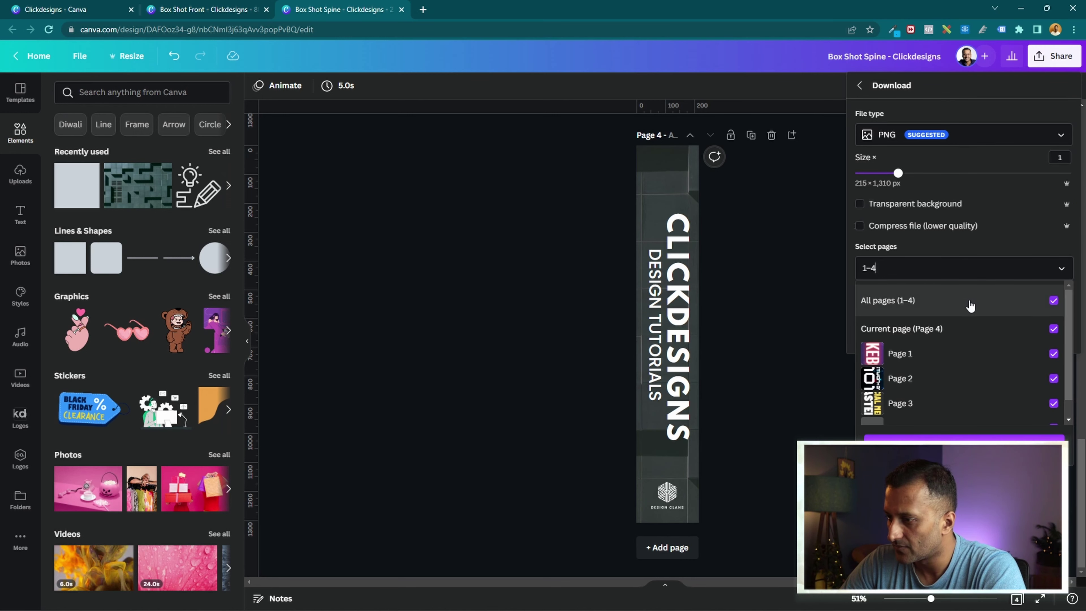
{"action": "left_click", "coordinate": [971, 304]}
{"action": "scroll", "coordinate": [958, 372], "scroll_direction": "down", "scroll_amount": 1}
{"action": "left_click", "coordinate": [904, 415]}
{"action": "left_click", "coordinate": [1084, 426]}
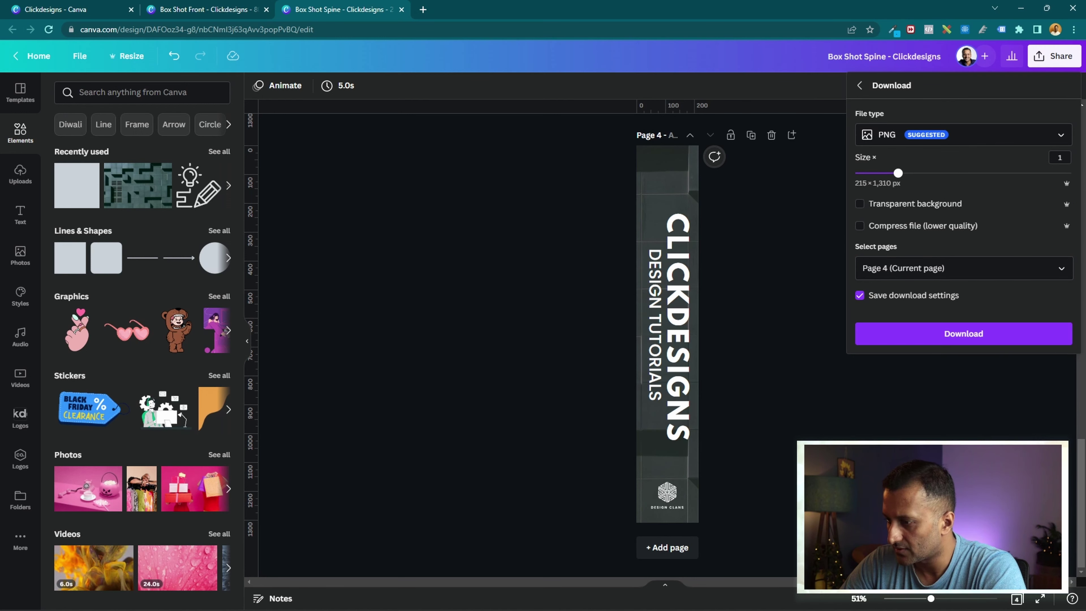
{"action": "left_click", "coordinate": [949, 330]}
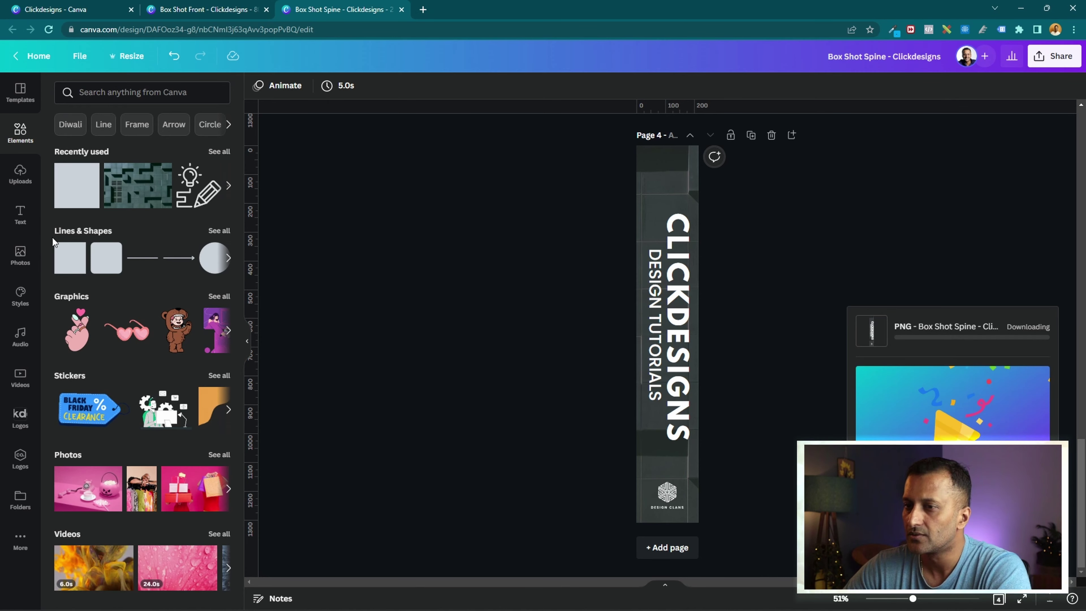
- Switch to the Box Shot Front design and download only page 6 as a PNG
{"action": "key", "text": "ctrl+shift+Tab"}
{"action": "left_click", "coordinate": [925, 133]}
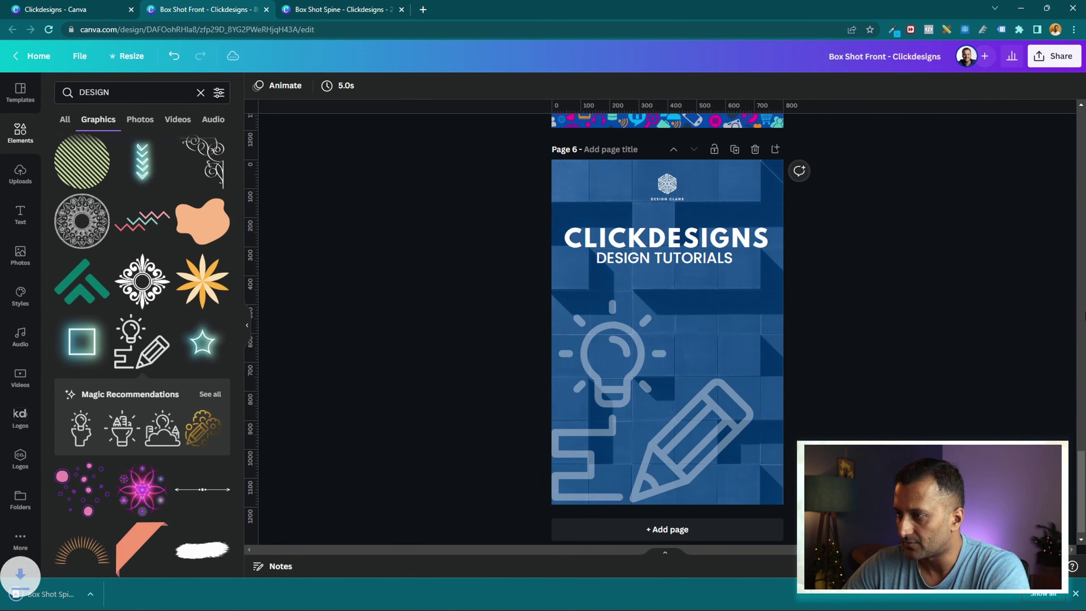
{"action": "left_click", "coordinate": [1054, 56]}
{"action": "left_click", "coordinate": [902, 329]}
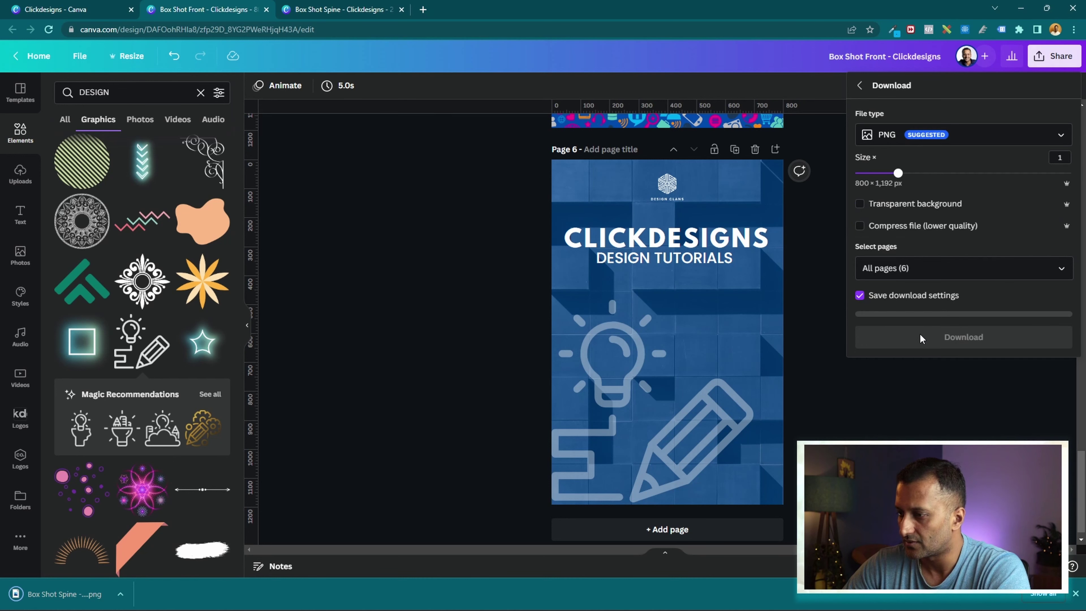
{"action": "left_click", "coordinate": [935, 276]}
{"action": "scroll", "coordinate": [935, 344], "scroll_direction": "down", "scroll_amount": 2}
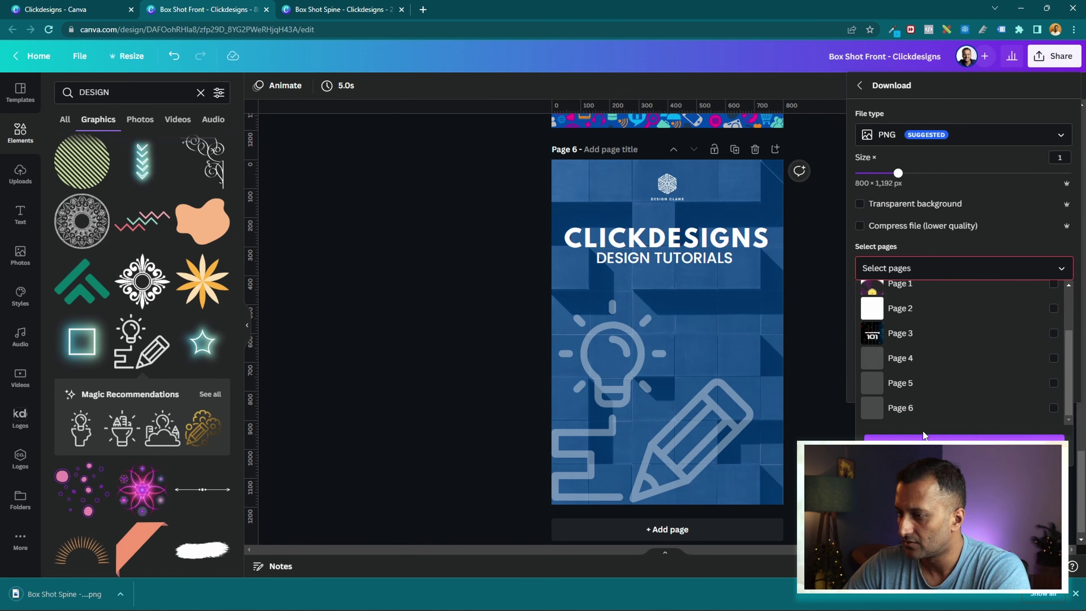
{"action": "left_click", "coordinate": [903, 408]}
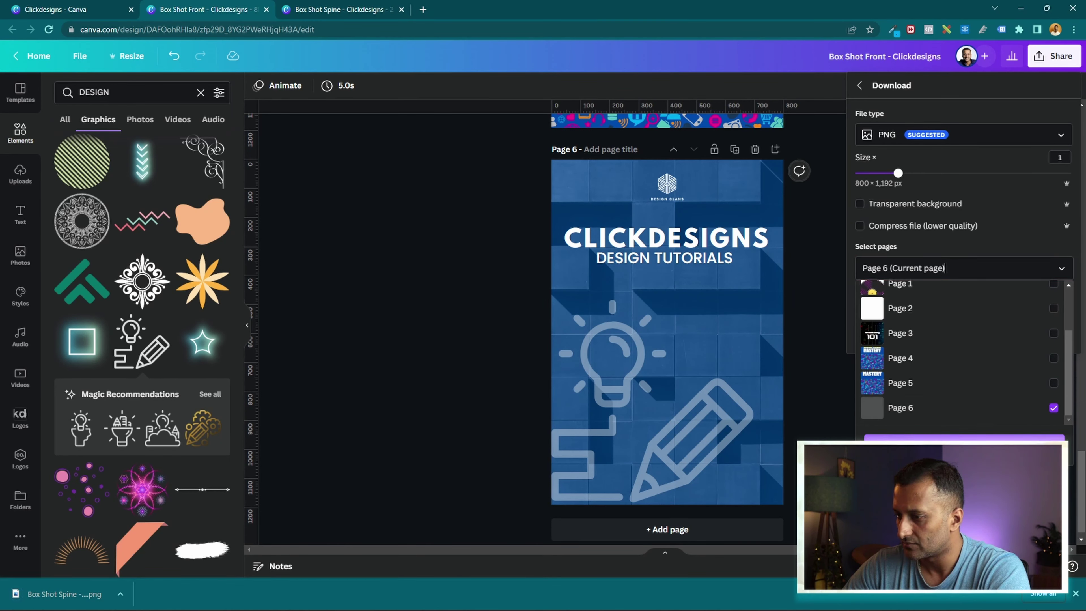
{"action": "left_click", "coordinate": [992, 358]}
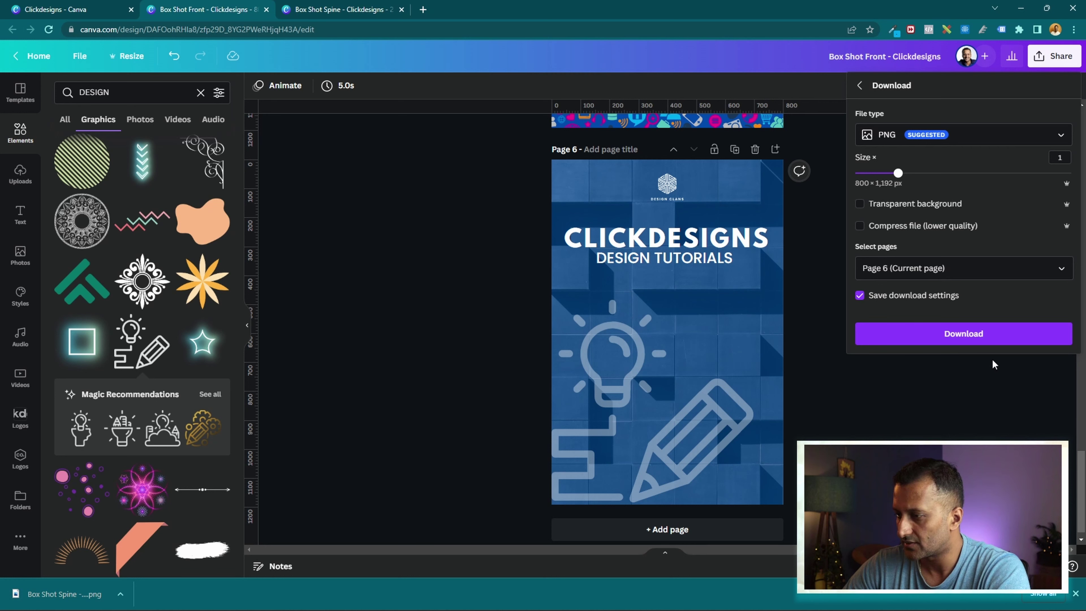
{"action": "left_click", "coordinate": [964, 332]}
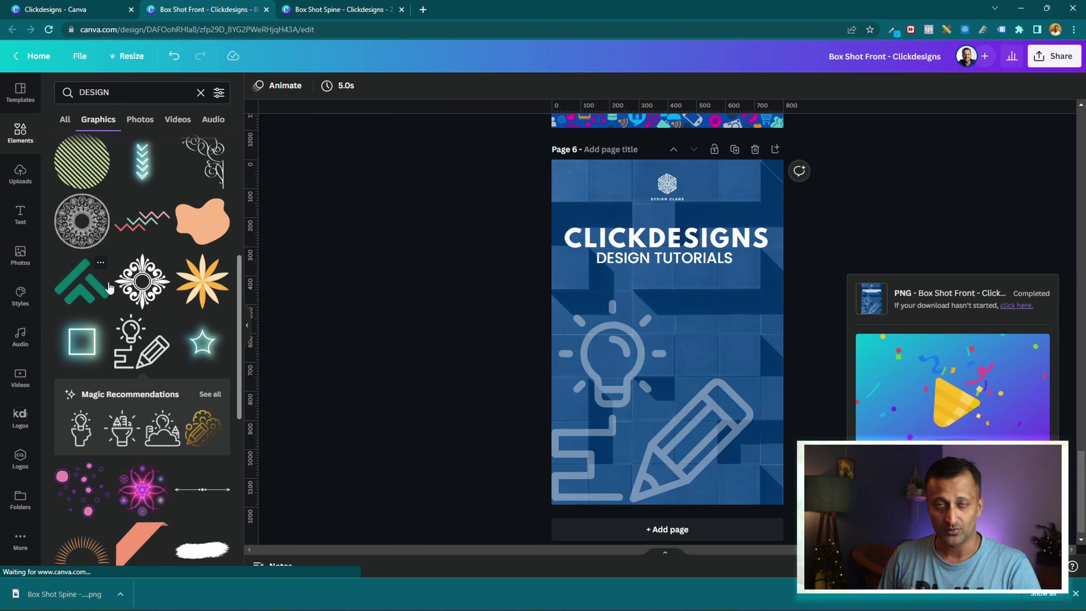
- Switch to ClickDesigns and create a boxshot design named "Clickdesigns Tutorials Box 2" from the shadowless 2D right facing boxshot template
{"action": "left_click", "coordinate": [1071, 7]}
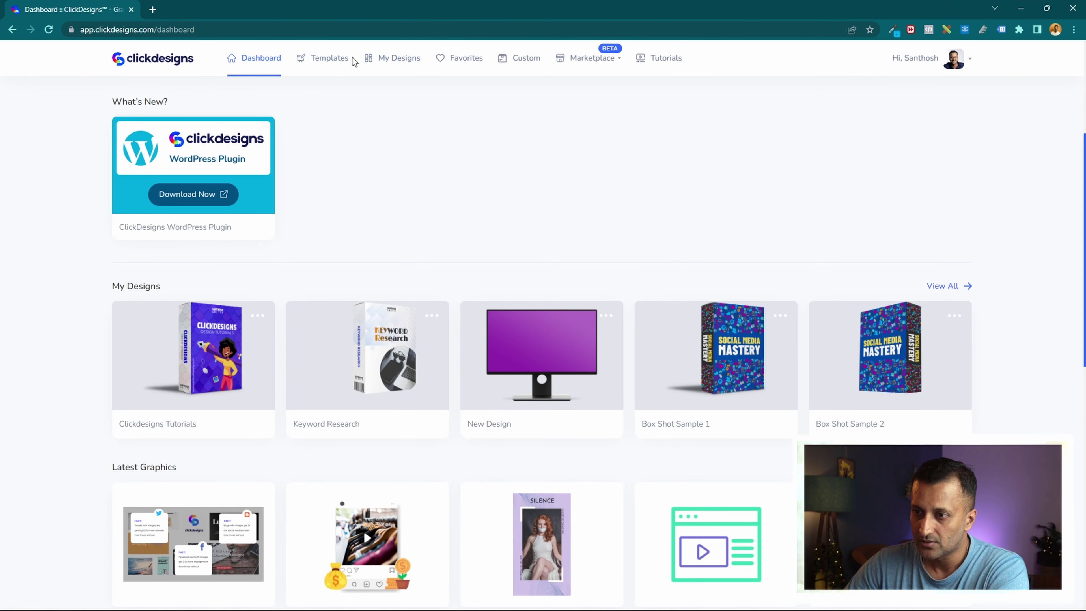
{"action": "left_click", "coordinate": [328, 60]}
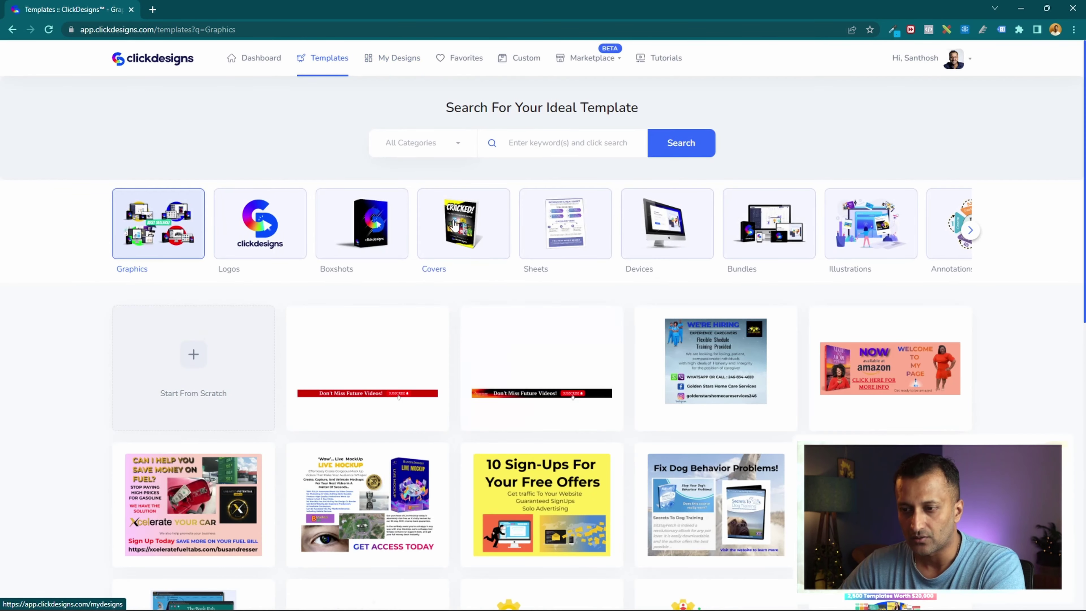
{"action": "left_click", "coordinate": [374, 231]}
{"action": "left_click", "coordinate": [191, 355]}
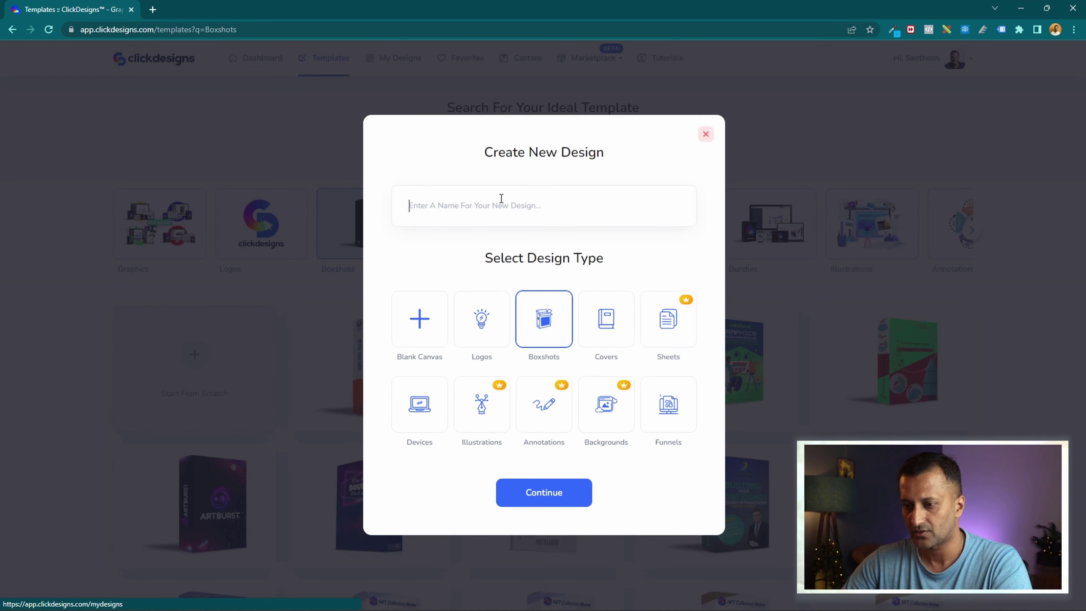
{"action": "type", "text": "cLICKDESIGNS"}
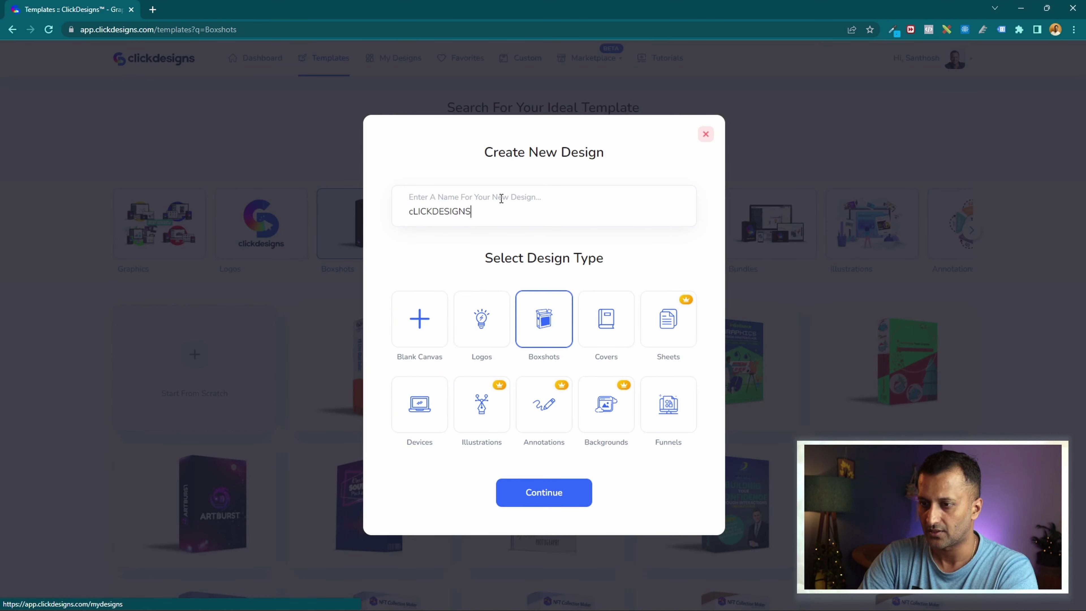
{"action": "key", "text": "ctrl+a"}
{"action": "key", "text": "BackSpace"}
{"action": "key", "text": "Caps_Lock"}
{"action": "type", "text": "Clickdesig"}
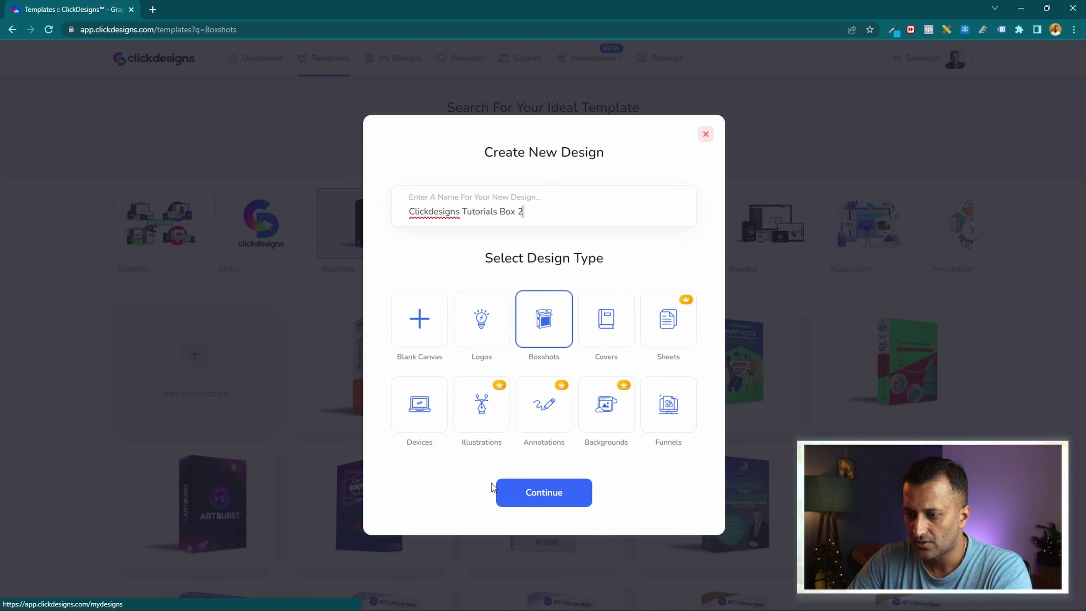
{"action": "left_click", "coordinate": [551, 509]}
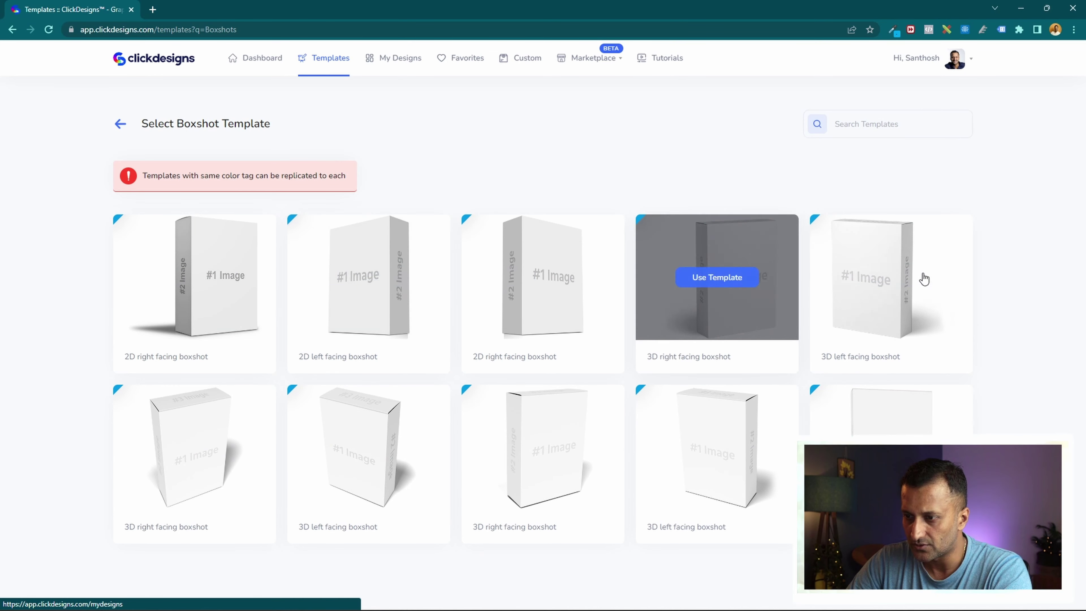
{"action": "left_click", "coordinate": [542, 279]}
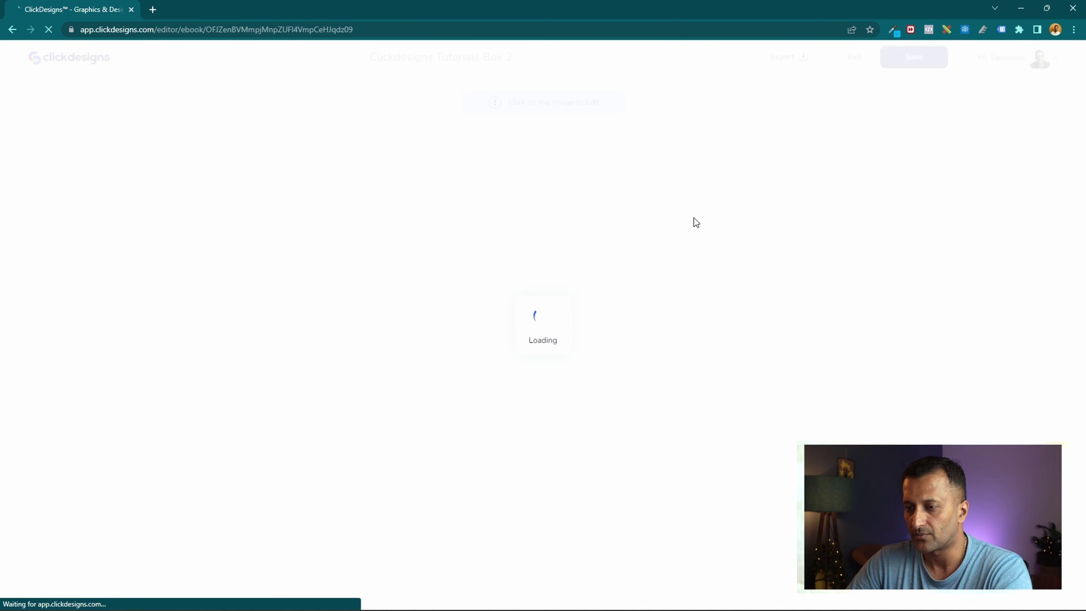
- Upload "Box Shot Front - Clickdesigns" from Downloads as the #1 image of the box, with the crop covering the whole picture
{"action": "left_click", "coordinate": [556, 344]}
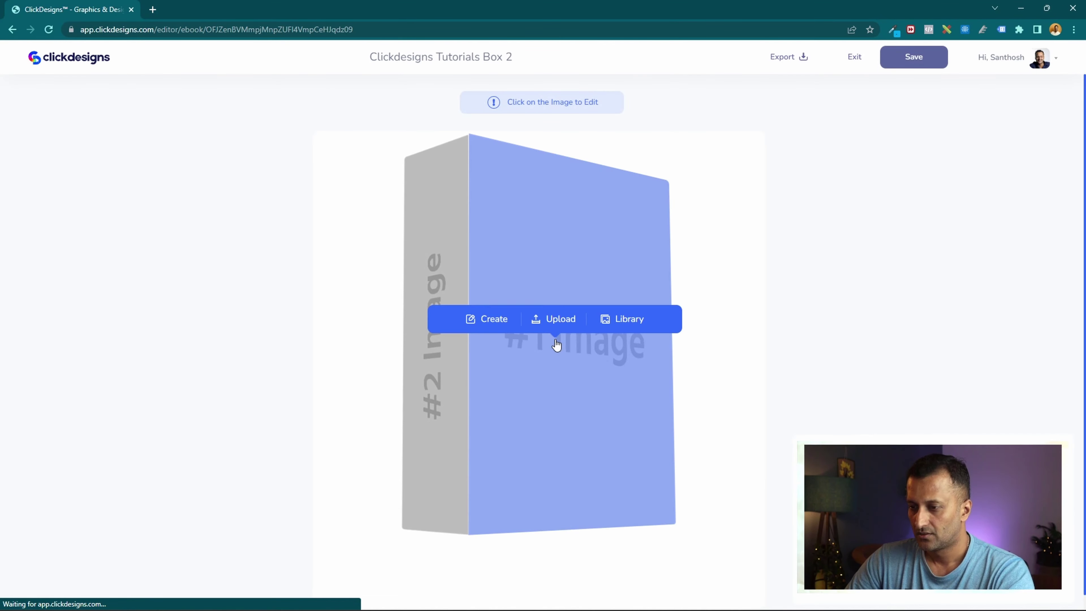
{"action": "left_click", "coordinate": [571, 322]}
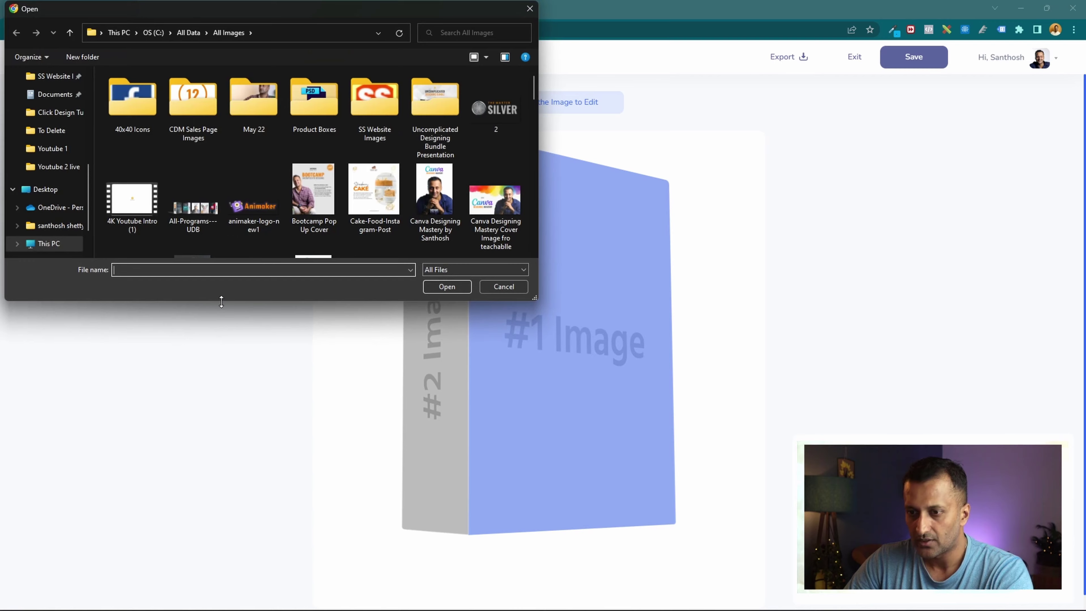
{"action": "scroll", "coordinate": [35, 112], "scroll_direction": "up", "scroll_amount": 5}
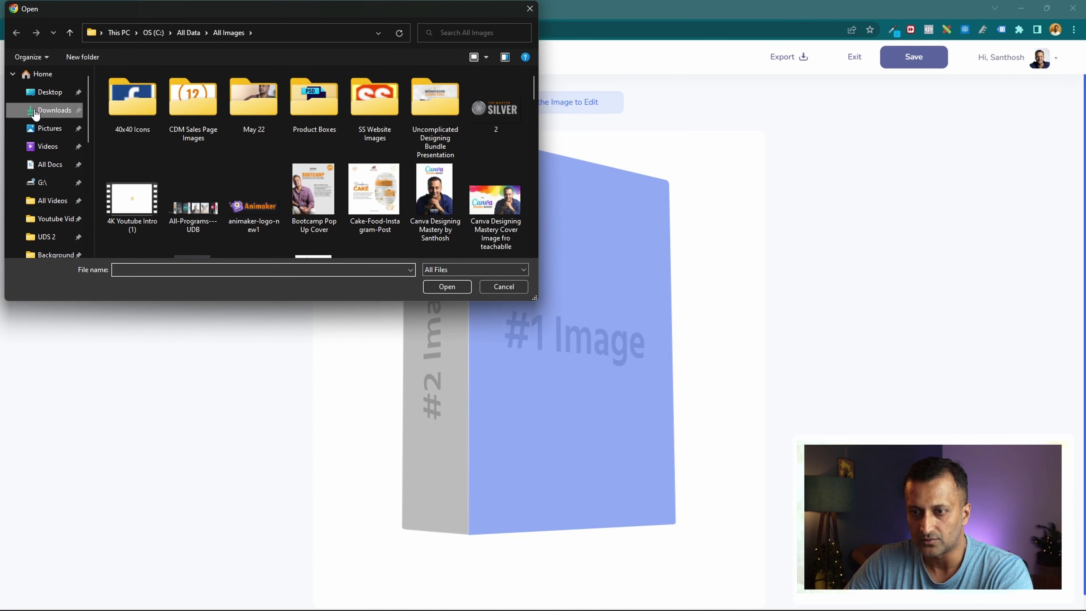
{"action": "left_click", "coordinate": [35, 110]}
{"action": "key", "text": "Escape"}
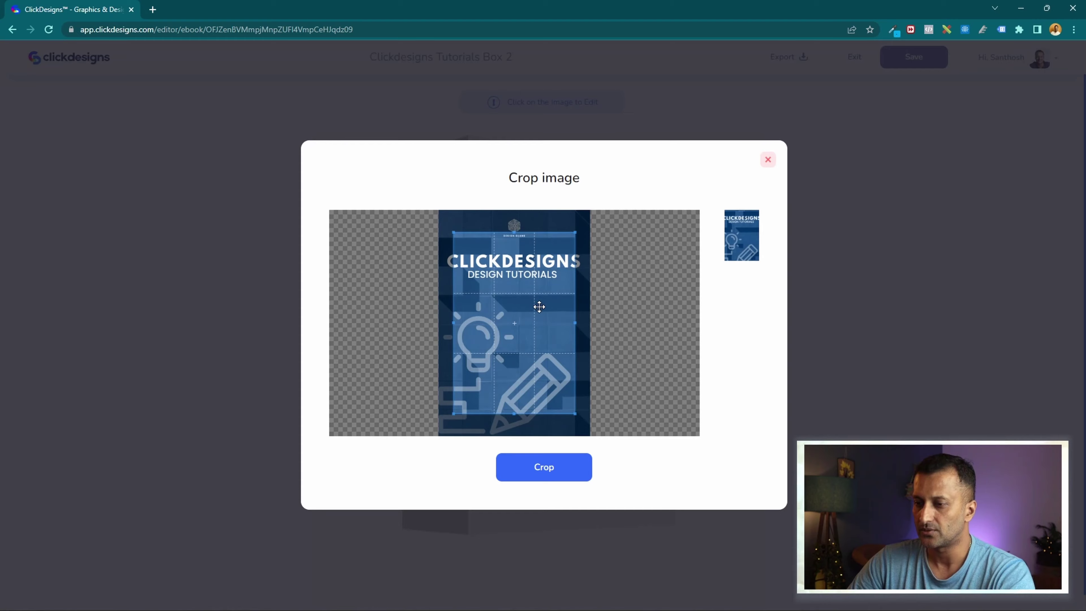
{"action": "left_click_drag", "start_coordinate": [521, 320], "coordinate": [479, 277]}
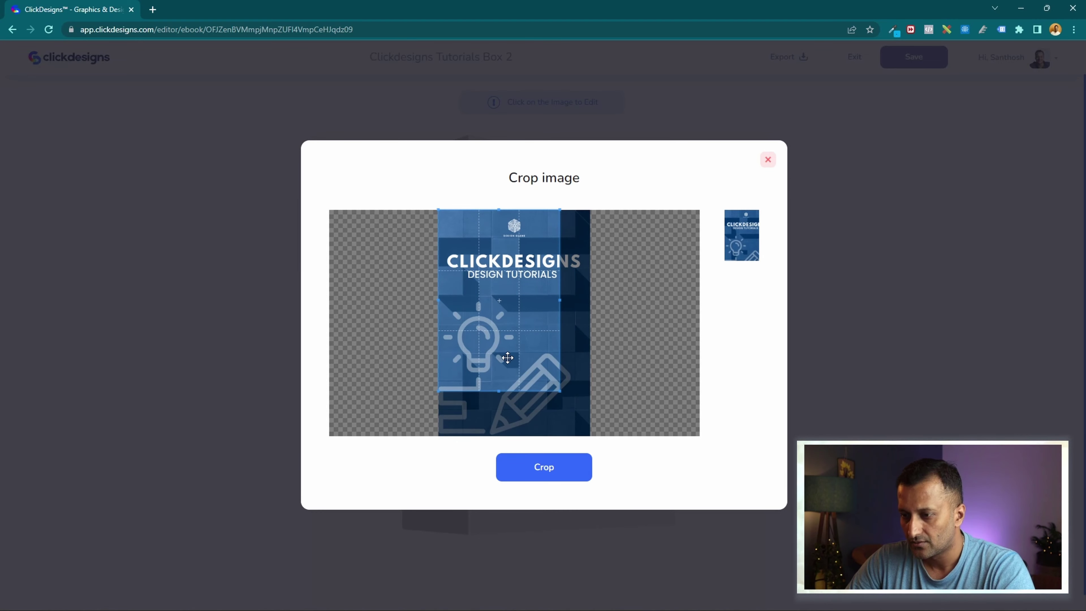
{"action": "left_click_drag", "start_coordinate": [560, 393], "coordinate": [616, 457]}
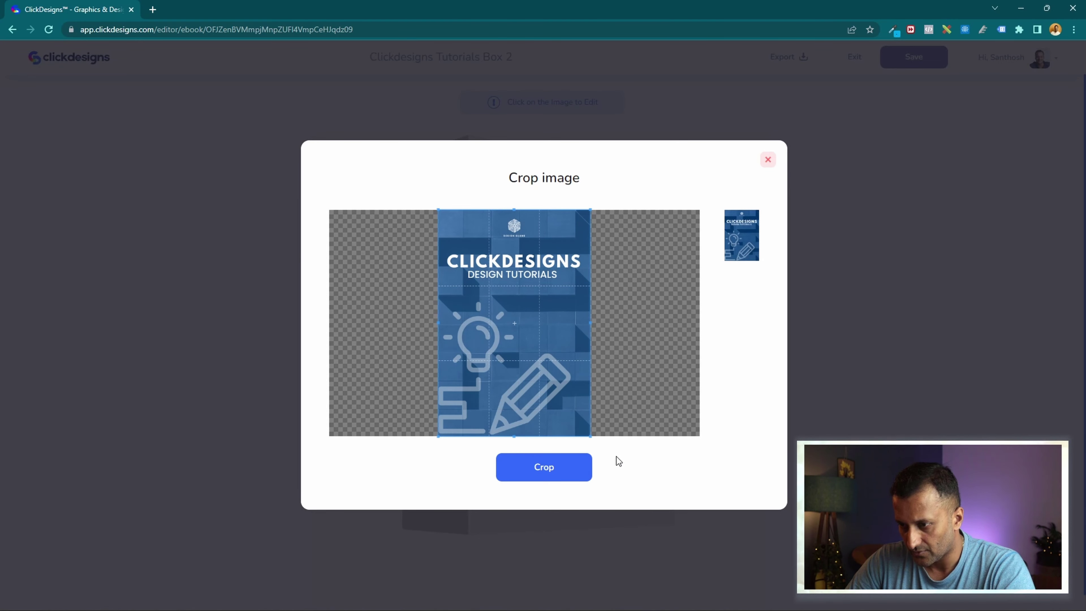
{"action": "left_click", "coordinate": [554, 466]}
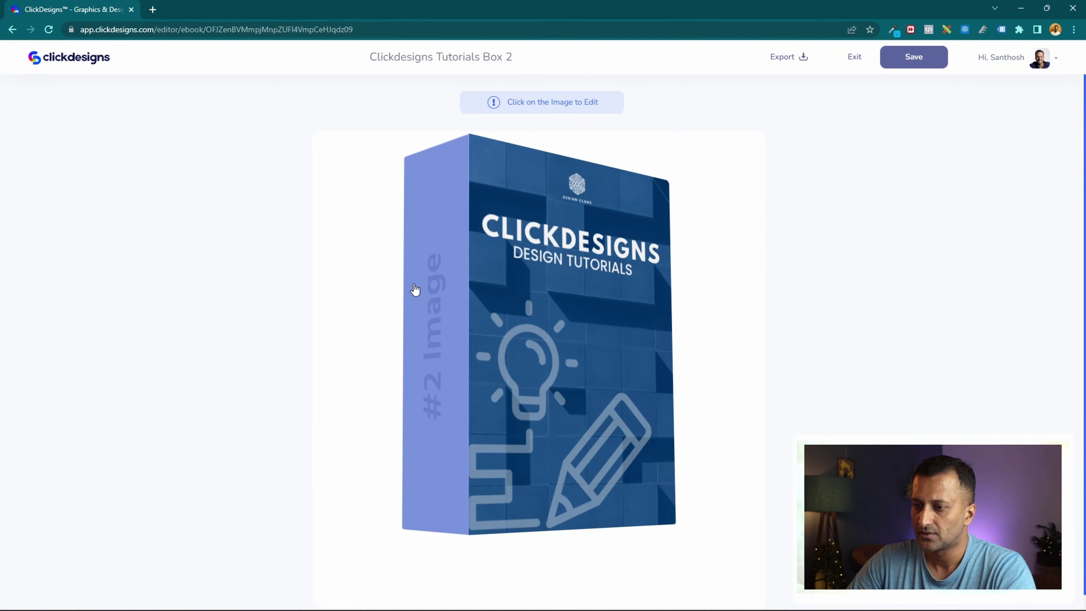
- Upload "Box Shot Spine - Clickdesigns" as the #2 image on the box's side, with the crop covering the whole picture
{"action": "left_click", "coordinate": [435, 276]}
{"action": "left_click", "coordinate": [435, 251]}
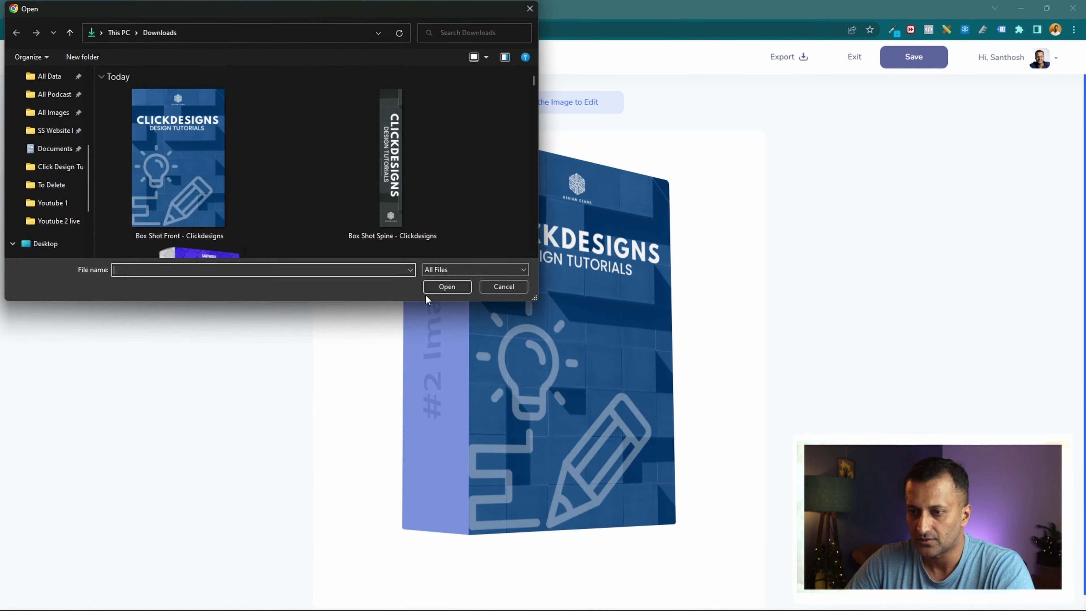
{"action": "double_click", "coordinate": [397, 176]}
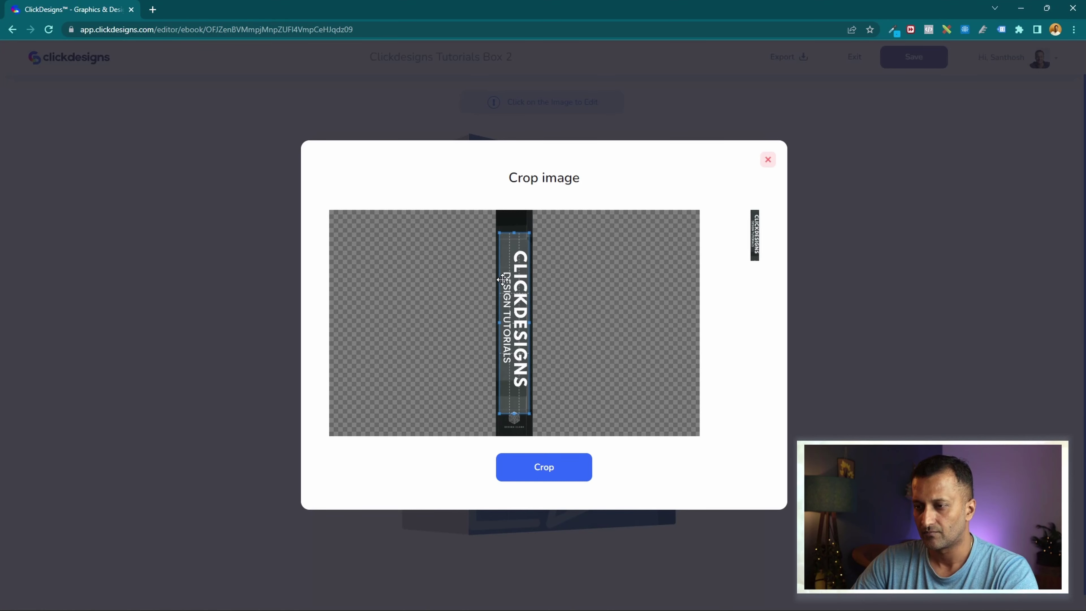
{"action": "left_click_drag", "start_coordinate": [503, 280], "coordinate": [494, 231]}
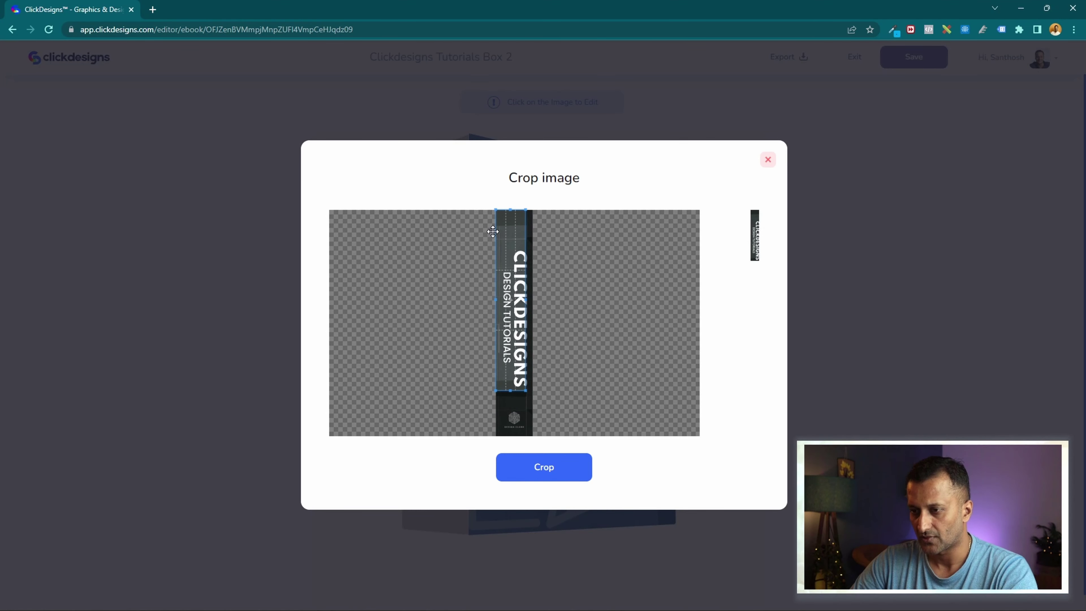
{"action": "left_click_drag", "start_coordinate": [525, 391], "coordinate": [535, 436]}
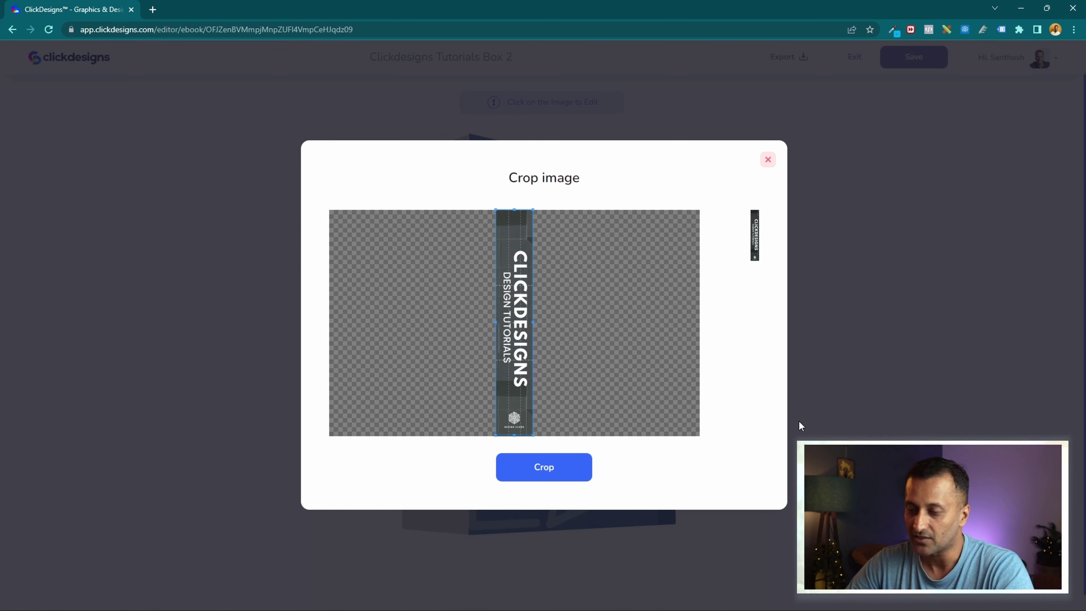
{"action": "left_click", "coordinate": [561, 477]}
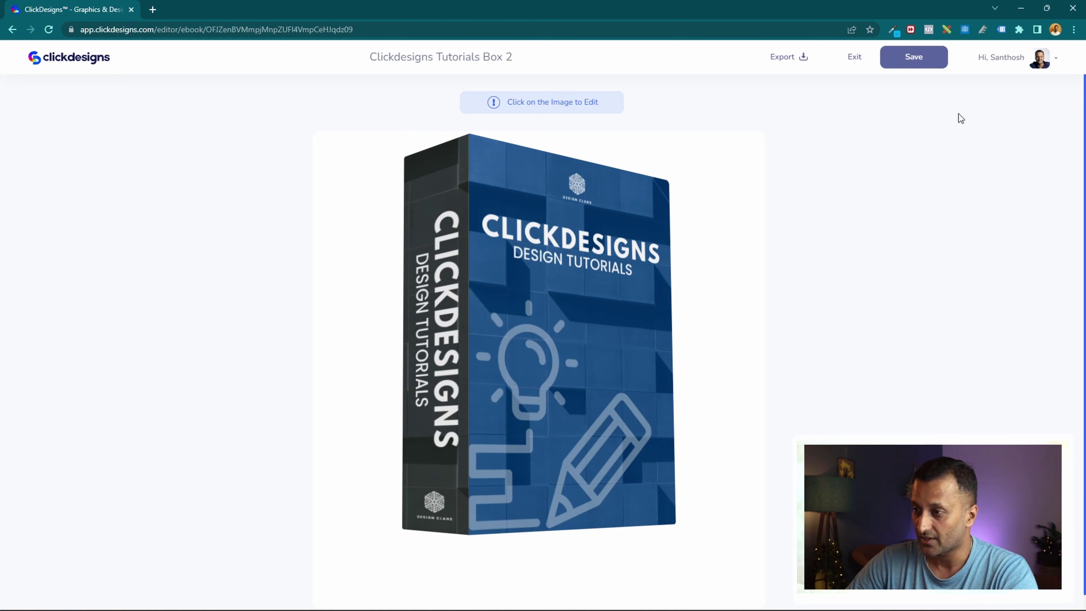
- Save the box mockup and export it as a PNG with Shadow on and Watermark and Reflection off
{"action": "left_click", "coordinate": [912, 64]}
{"action": "left_click", "coordinate": [799, 63]}
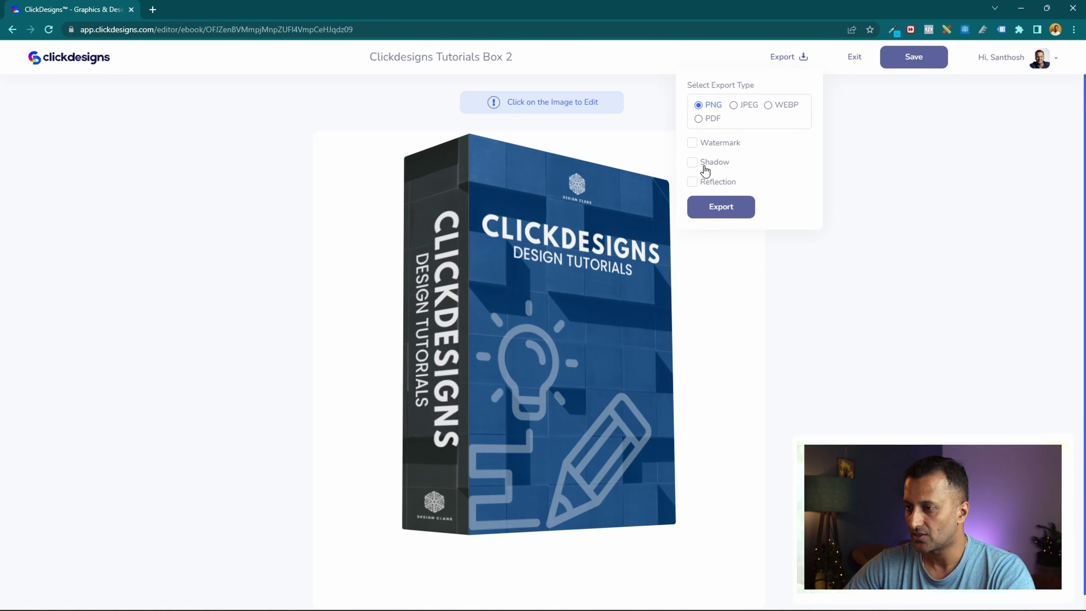
{"action": "left_click", "coordinate": [692, 162]}
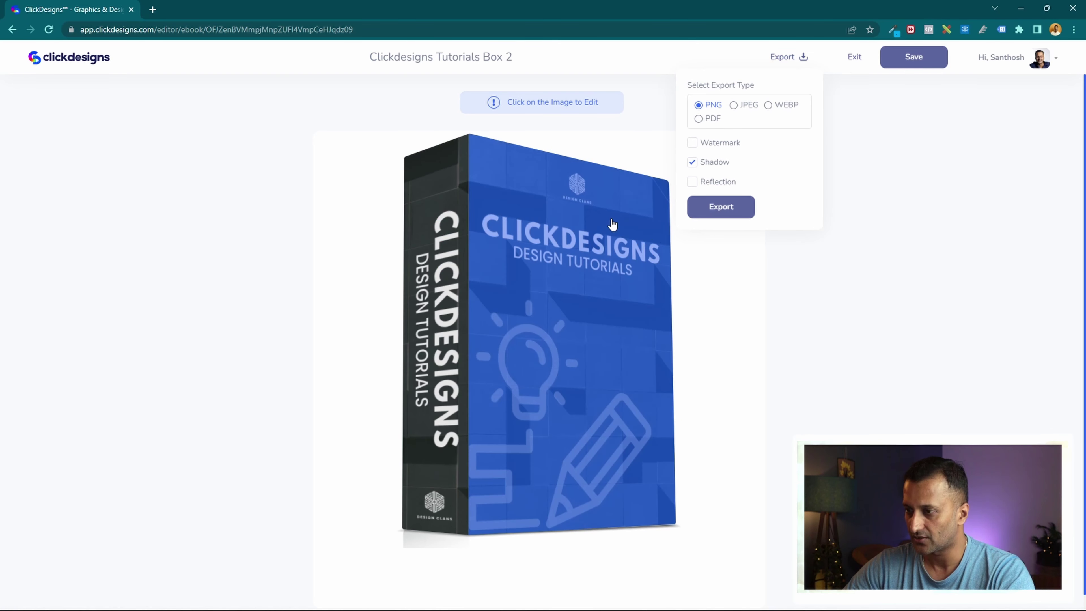
{"action": "left_click", "coordinate": [705, 163]}
{"action": "left_click", "coordinate": [706, 163]}
{"action": "left_click", "coordinate": [704, 184]}
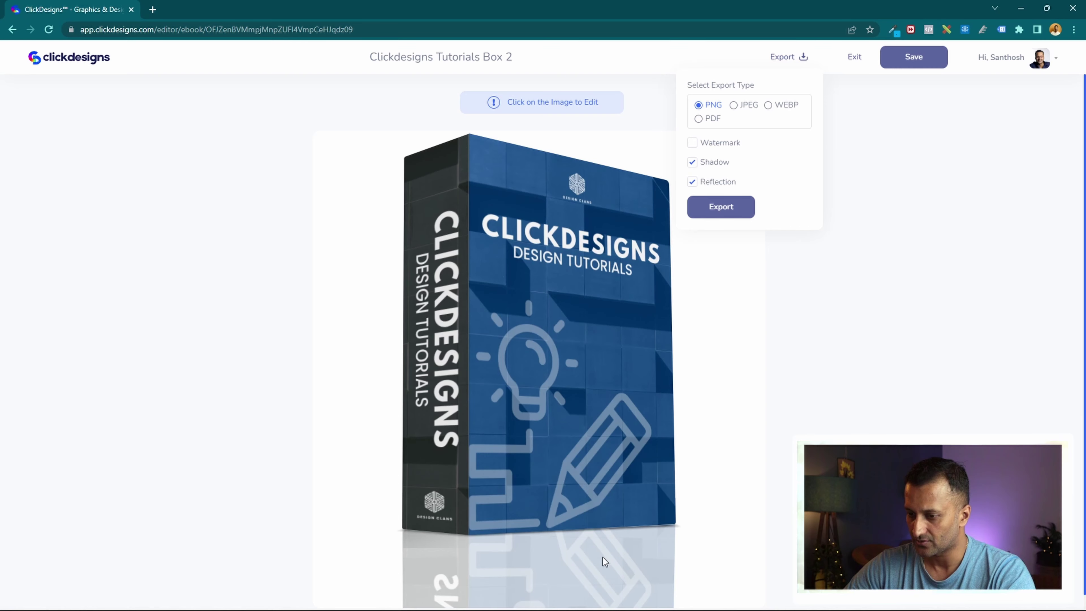
{"action": "left_click", "coordinate": [715, 185]}
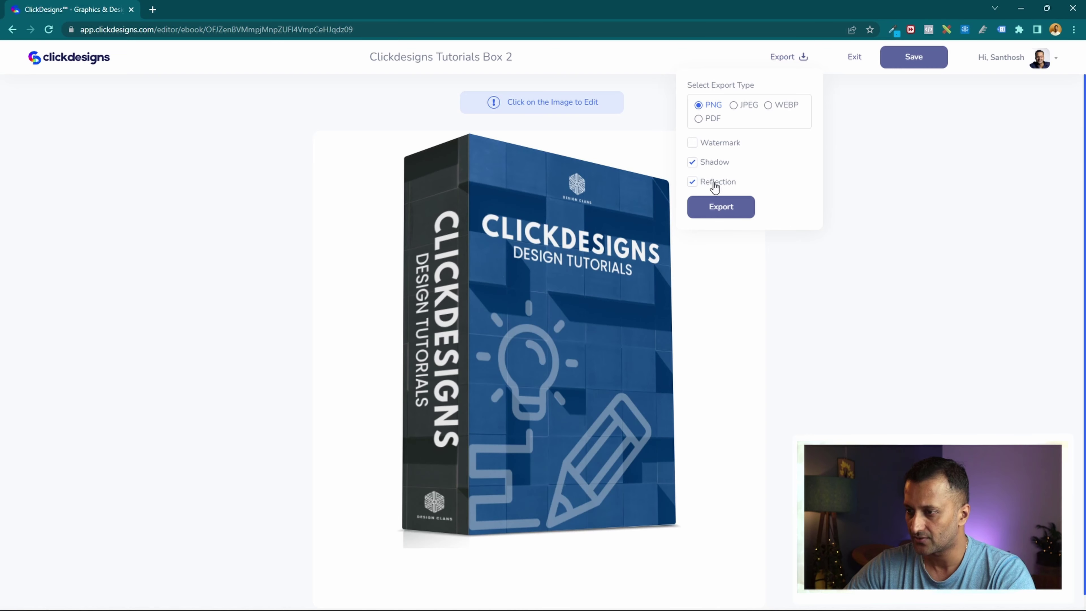
{"action": "left_click", "coordinate": [711, 144]}
{"action": "left_click", "coordinate": [710, 144]}
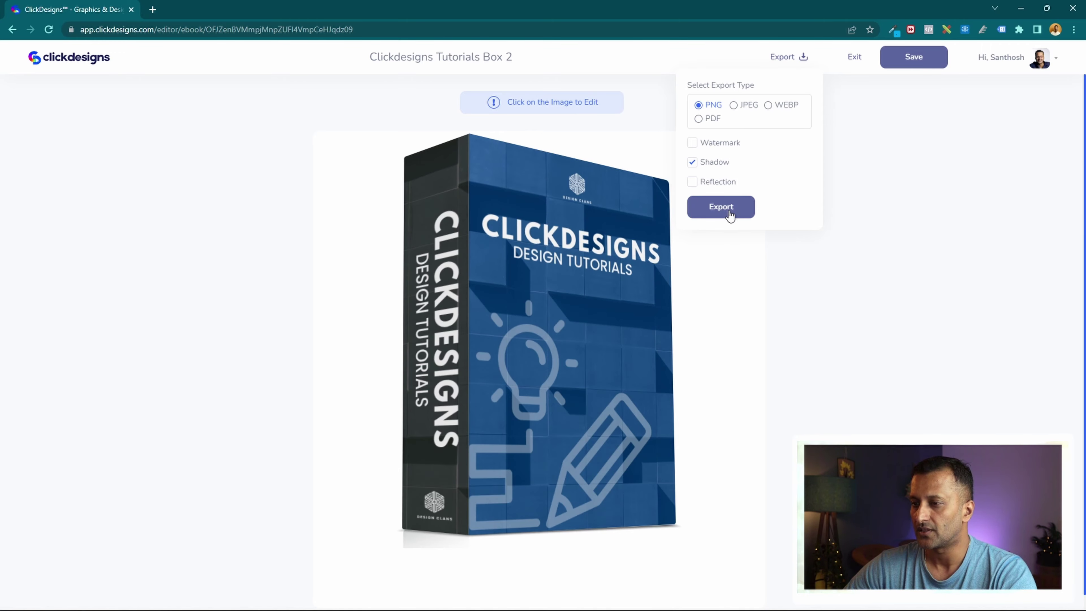
{"action": "left_click", "coordinate": [722, 207]}
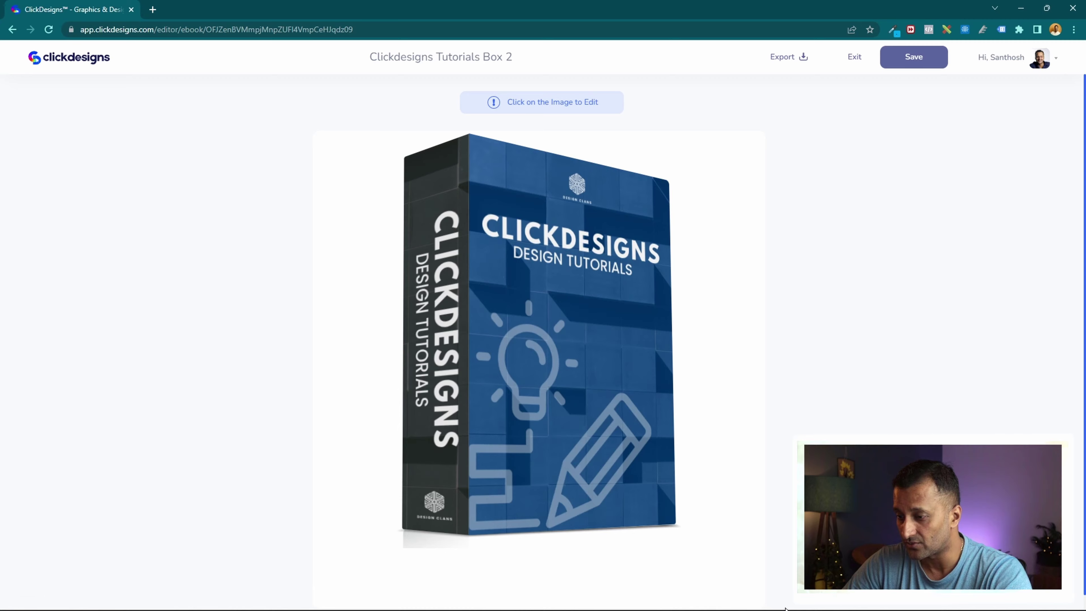
- Switch to the Fiverr gigs page and preview the active gig "design 3d digital box mock up for your product or course"
{"action": "mouse_move", "coordinate": [766, 597]}
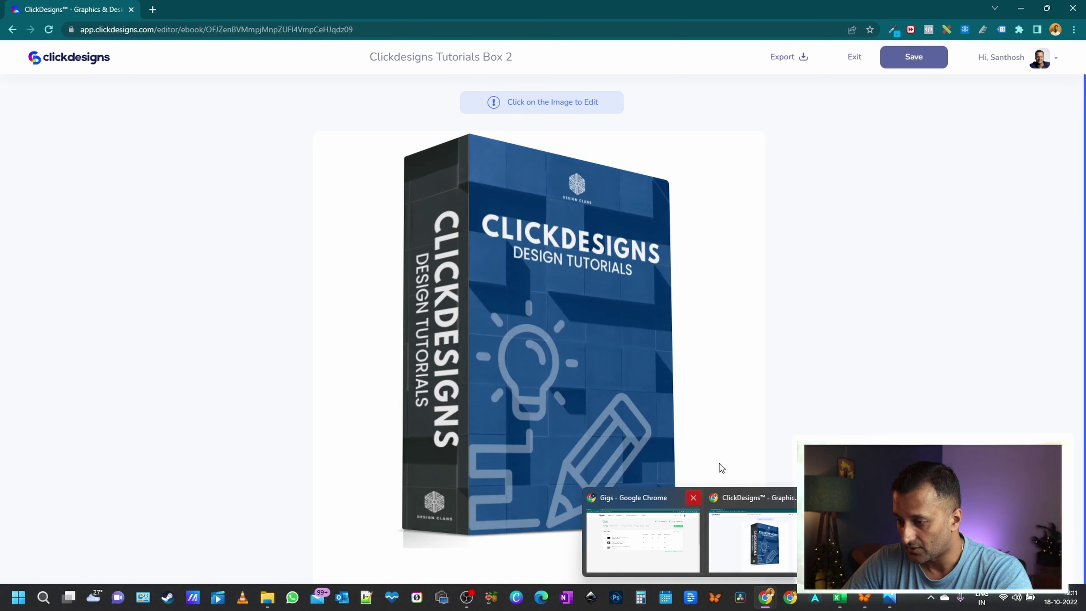
{"action": "left_click", "coordinate": [642, 540]}
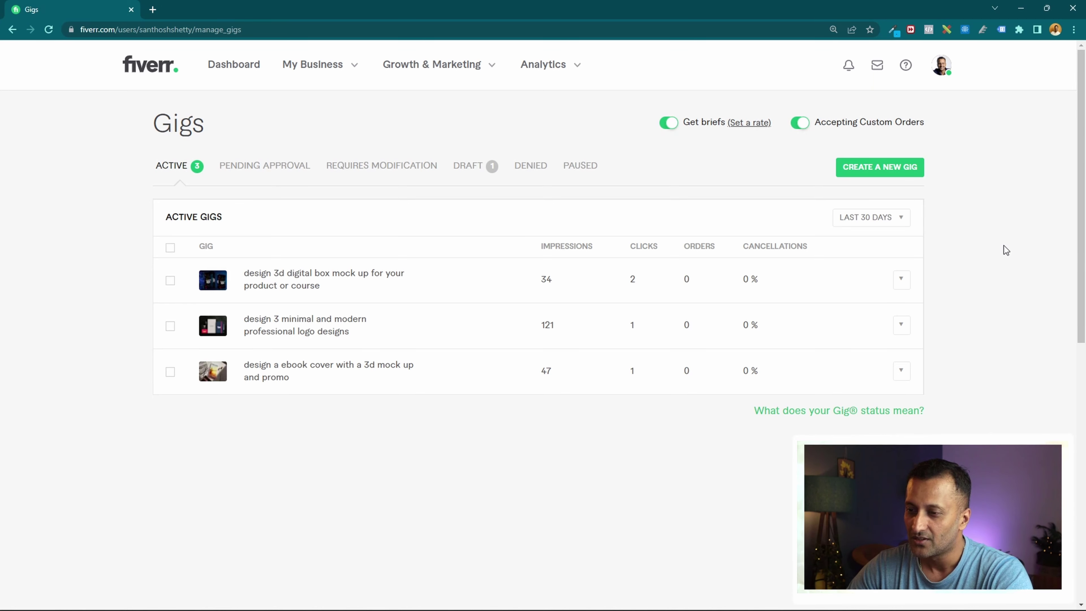
{"action": "left_click_drag", "start_coordinate": [132, 240], "coordinate": [731, 483]}
{"action": "left_click", "coordinate": [642, 287]}
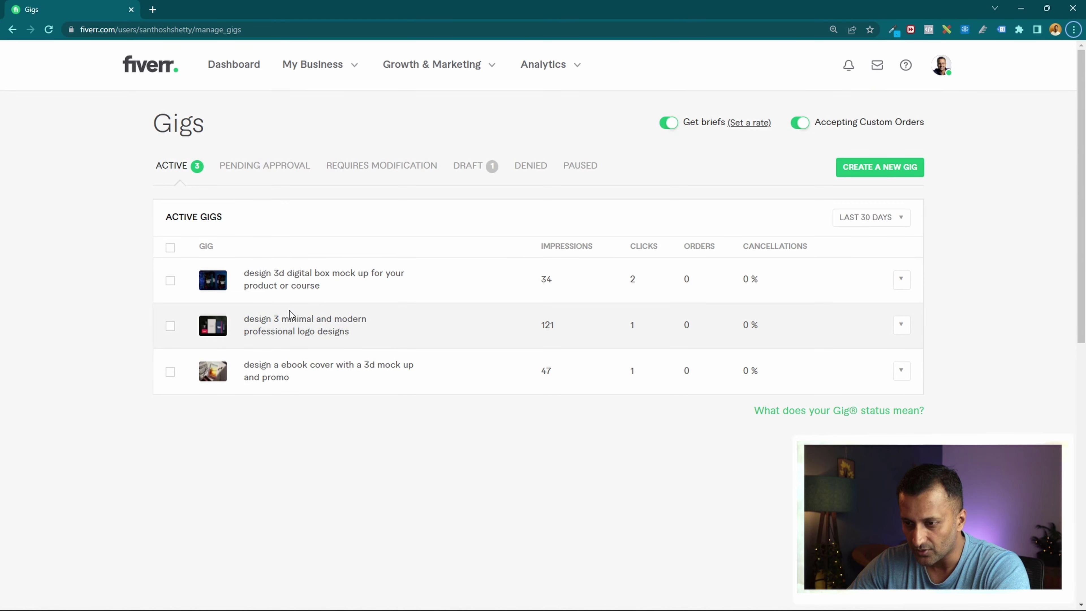
{"action": "left_click", "coordinate": [904, 283]}
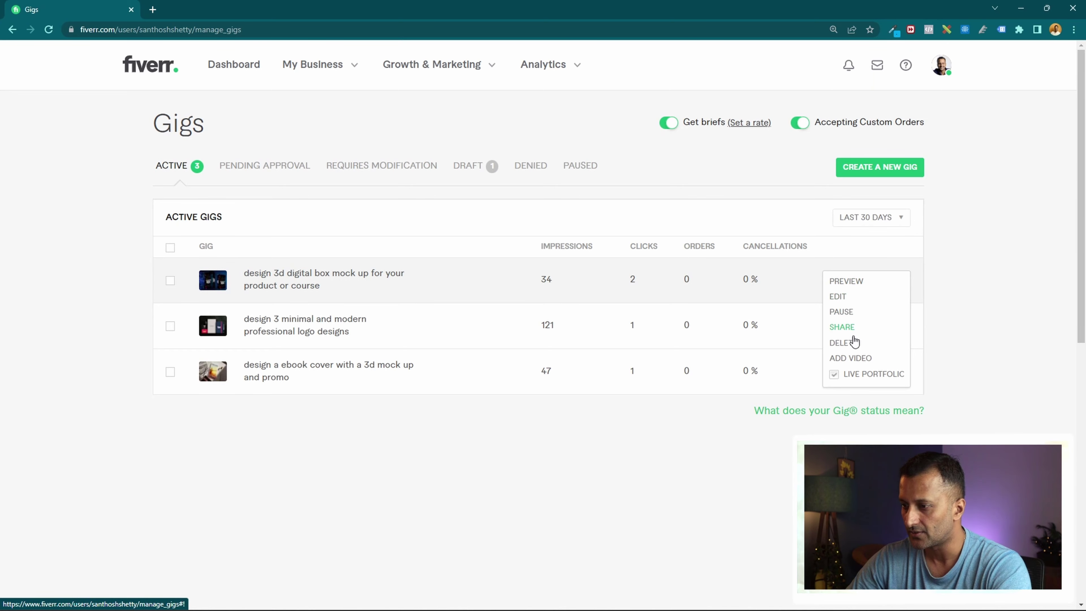
{"action": "left_click", "coordinate": [858, 283]}
- Look through all the sample images in the box mockup gig's gallery
{"action": "scroll", "coordinate": [860, 303], "scroll_direction": "down", "scroll_amount": 2}
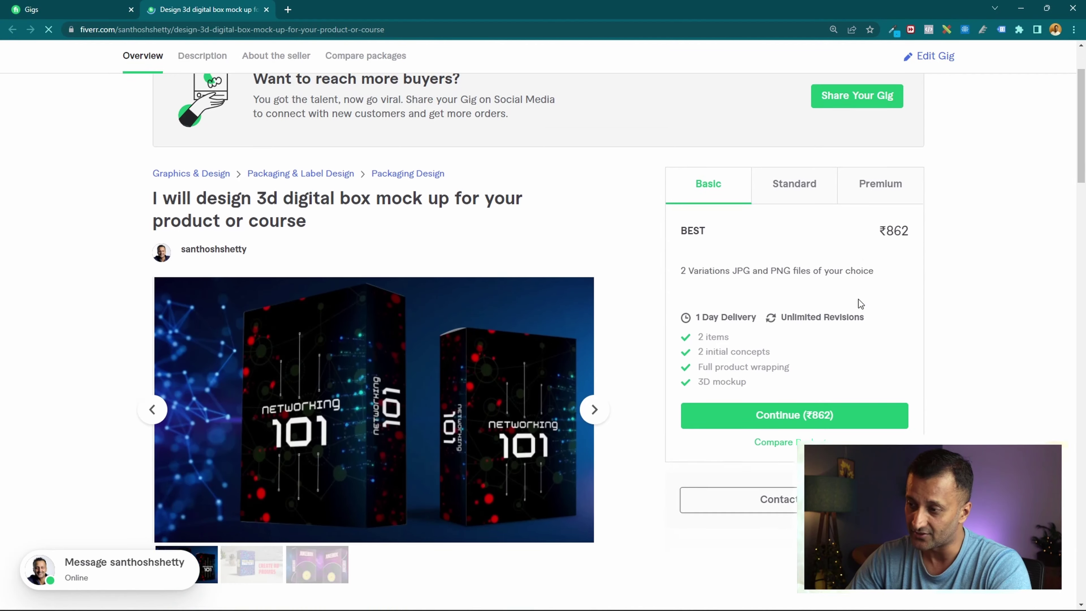
{"action": "scroll", "coordinate": [857, 299], "scroll_direction": "down", "scroll_amount": 4}
{"action": "scroll", "coordinate": [248, 364], "scroll_direction": "up", "scroll_amount": 2}
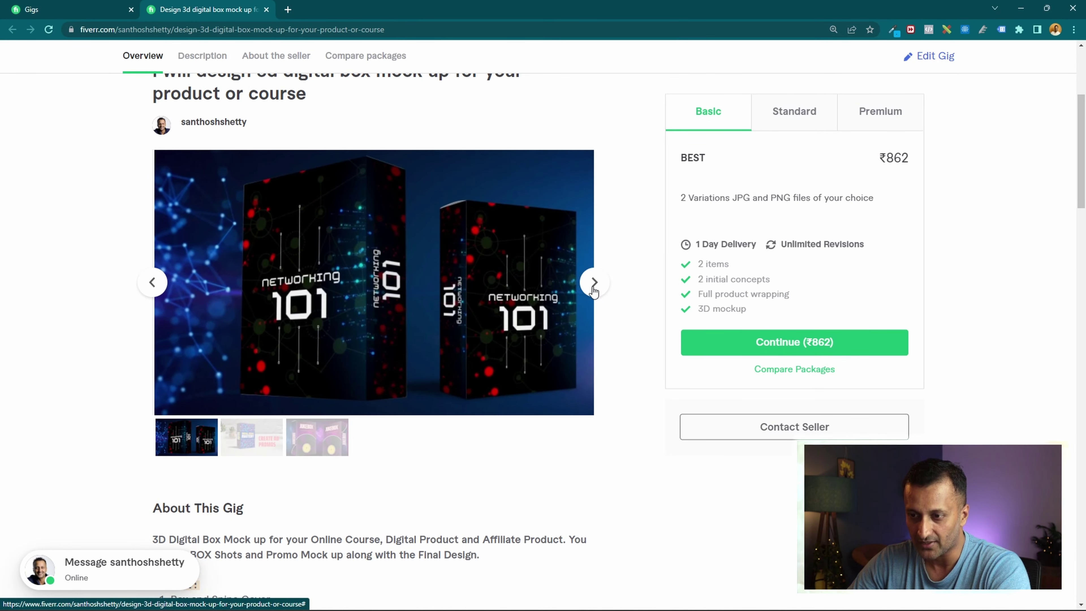
{"action": "left_click", "coordinate": [594, 284]}
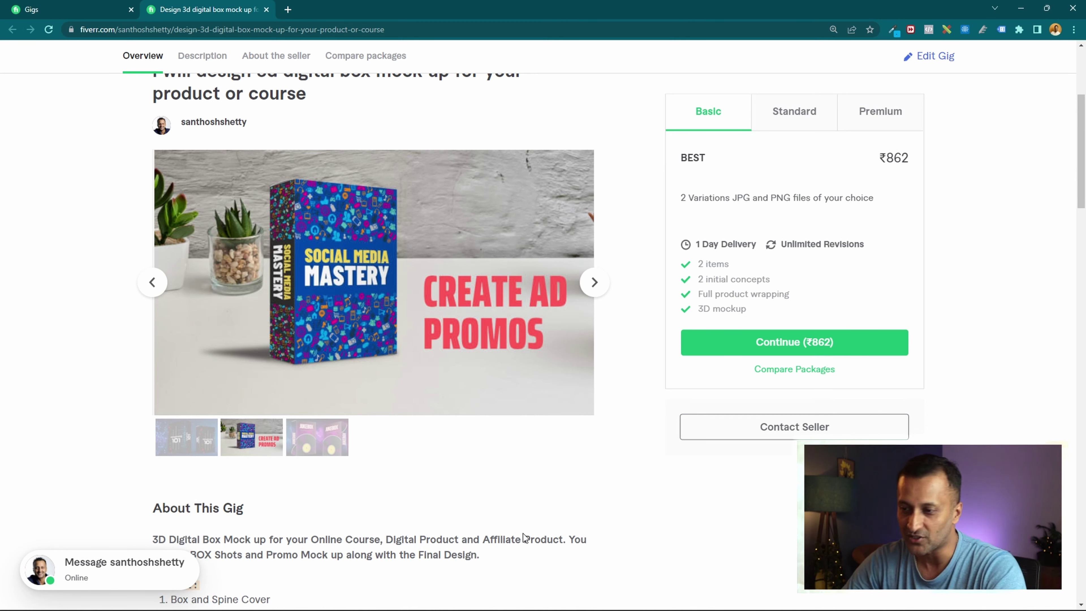
{"action": "left_click", "coordinate": [595, 283]}
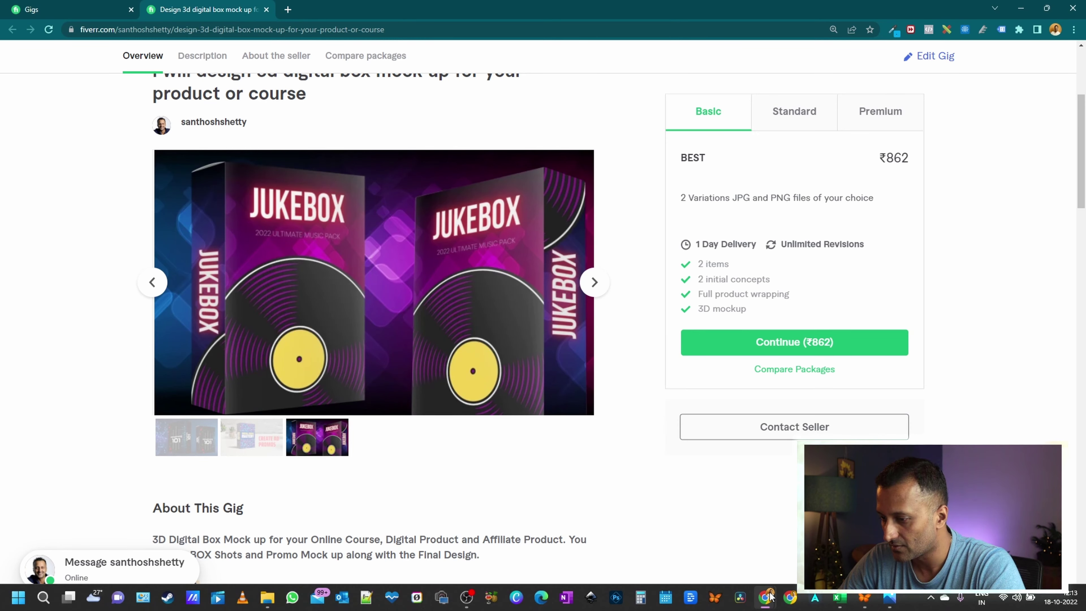
- Switch to Canva, search the projects for "fiverr" from the home page, and open the Fiverr Gig Images design
{"action": "mouse_move", "coordinate": [770, 596]}
{"action": "left_click", "coordinate": [770, 552]}
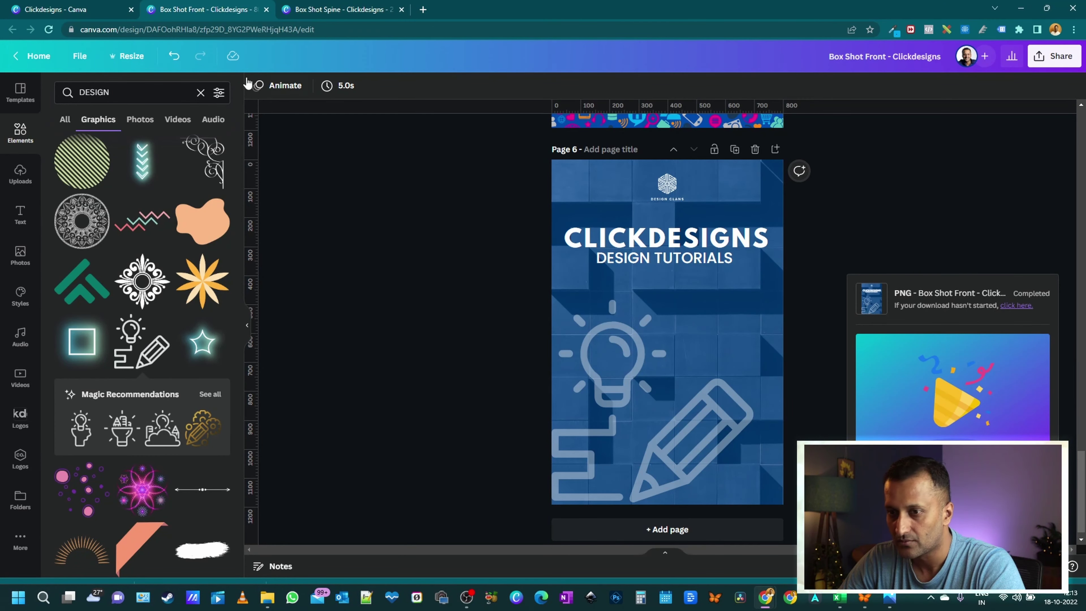
{"action": "key", "text": "ctrl+Tab"}
{"action": "key", "text": "ctrl+Tab"}
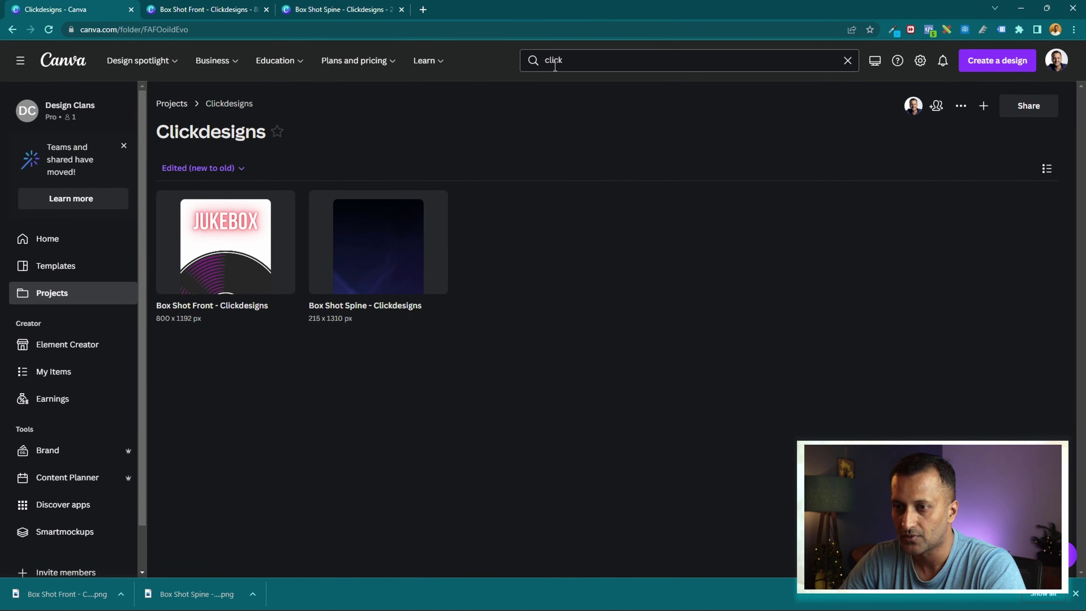
{"action": "left_click", "coordinate": [71, 61]}
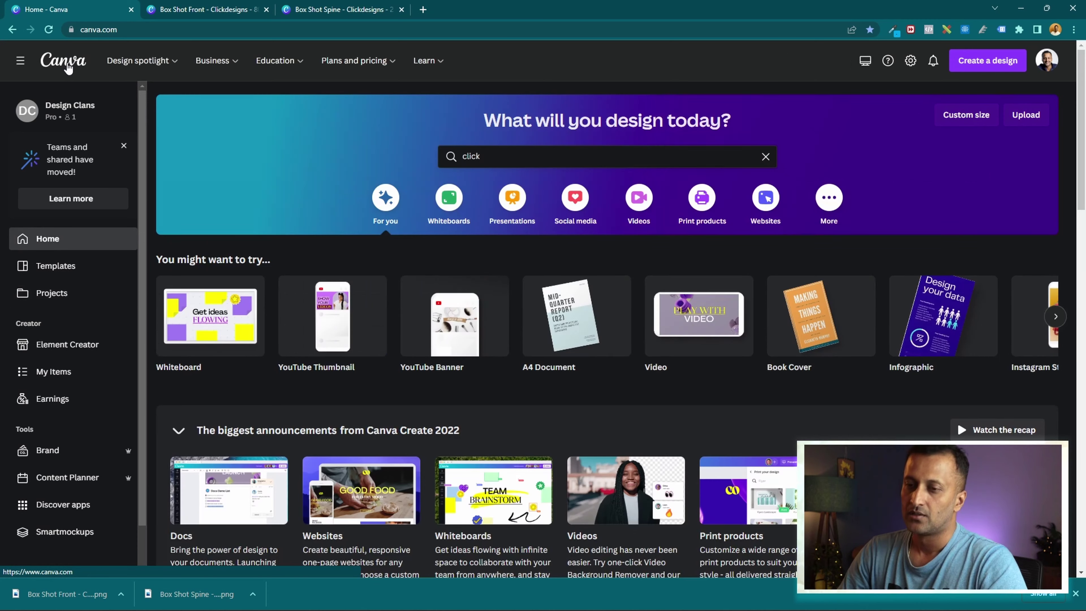
{"action": "left_click", "coordinate": [463, 157]}
{"action": "type", "text": "fiverr"}
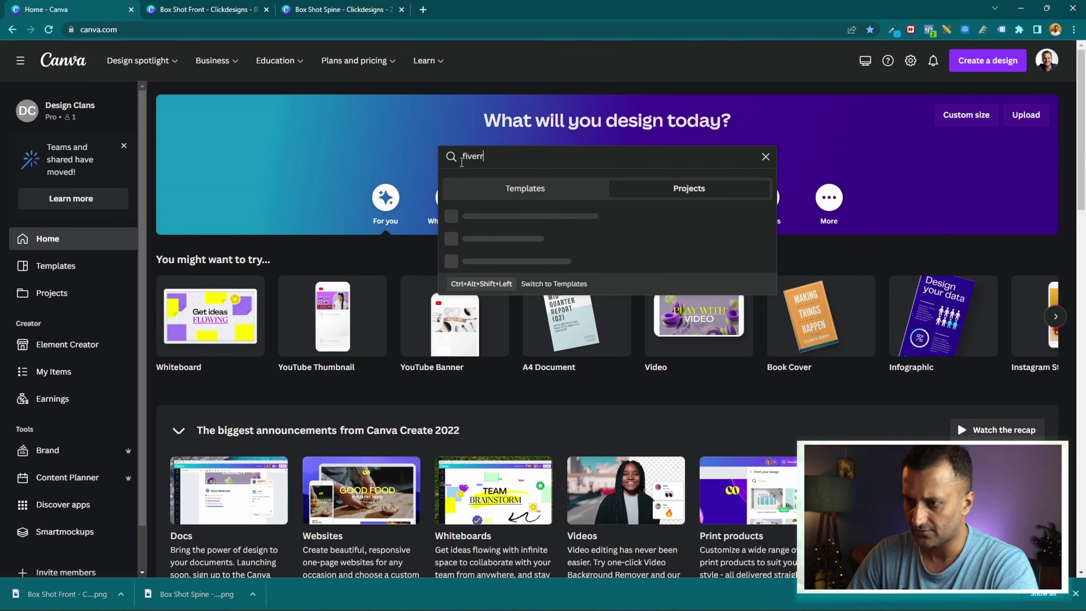
{"action": "left_click", "coordinate": [511, 242]}
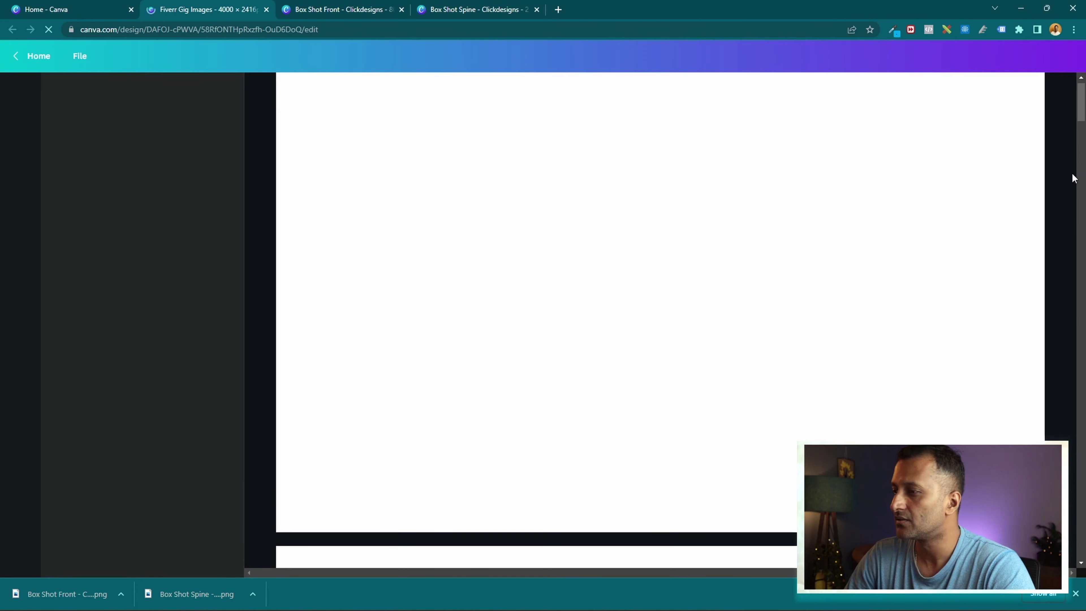
- Add a new page after page 13 of the Fiverr Gig Images design and dismiss the browser's downloads bar
{"action": "scroll", "coordinate": [664, 274], "scroll_direction": "down", "scroll_amount": 20}
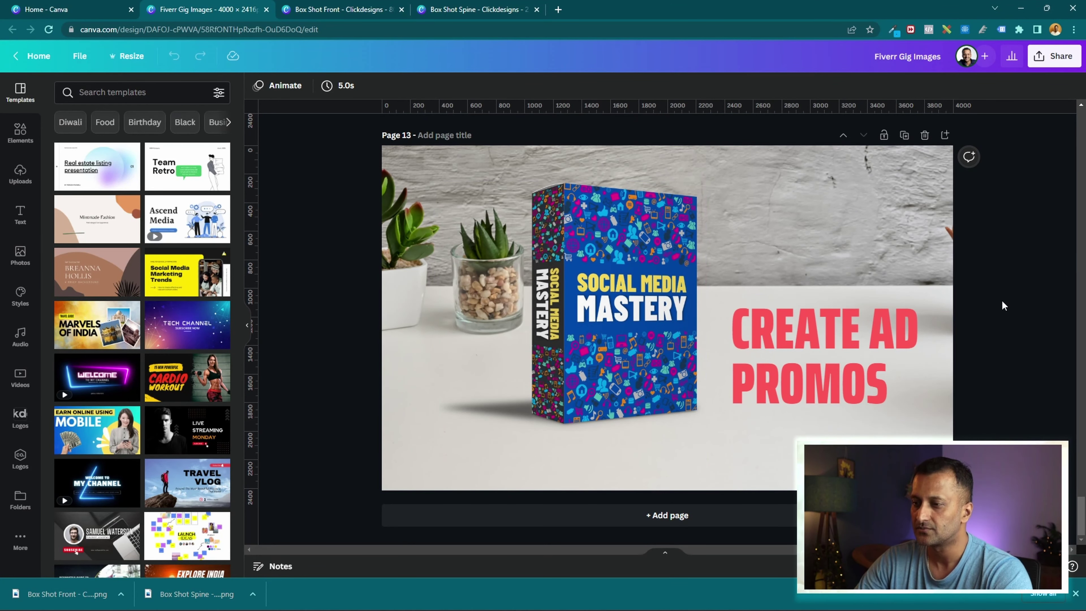
{"action": "left_click", "coordinate": [680, 517]}
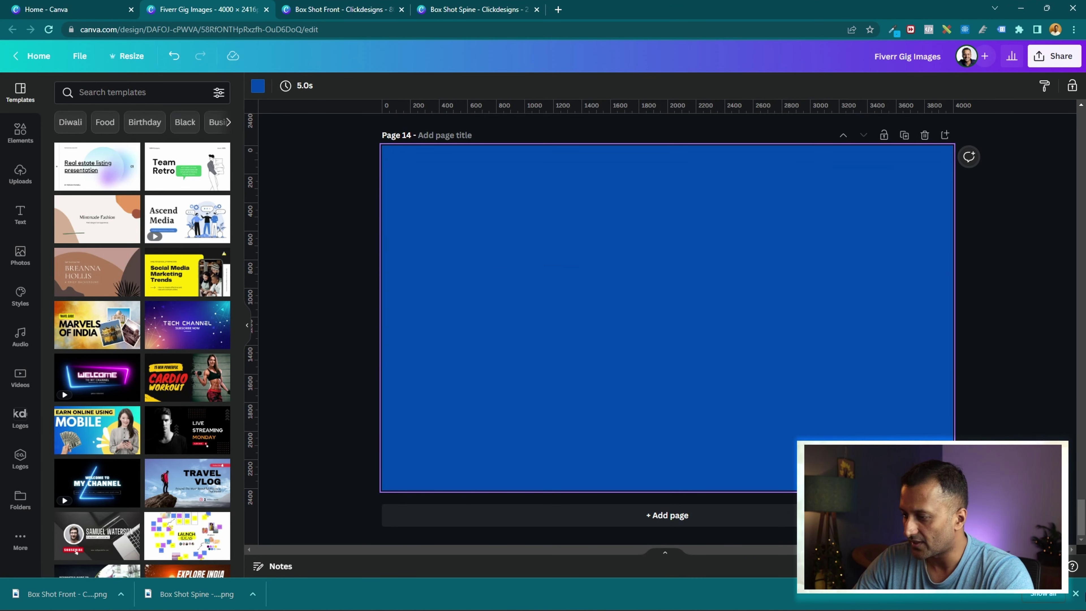
{"action": "left_click", "coordinate": [1076, 593]}
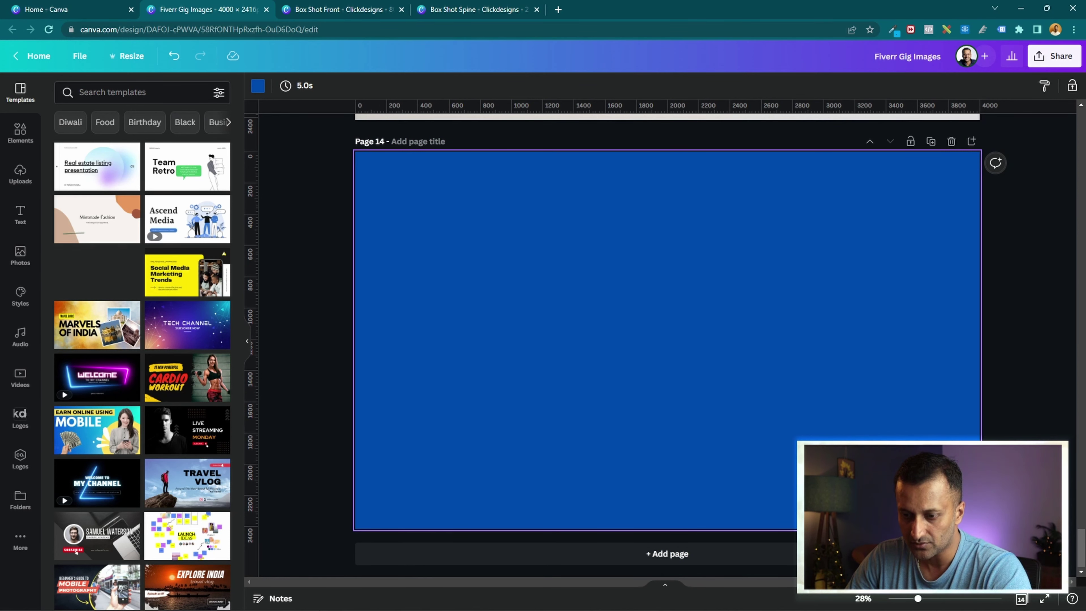
{"action": "left_click", "coordinate": [267, 604]}
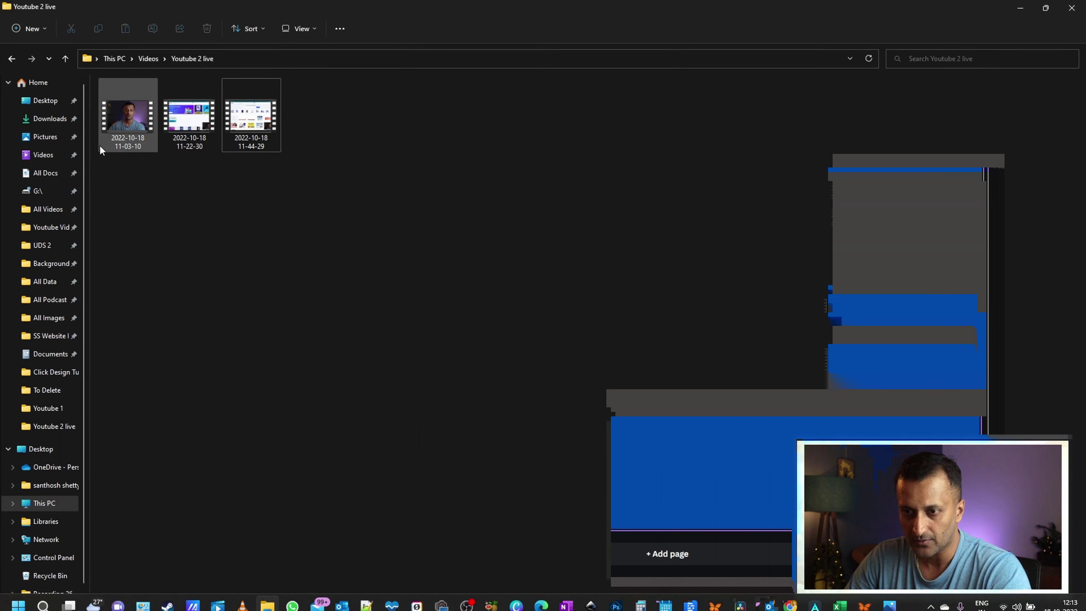
{"action": "left_click", "coordinate": [49, 123]}
{"action": "key", "text": "alt+Tab"}
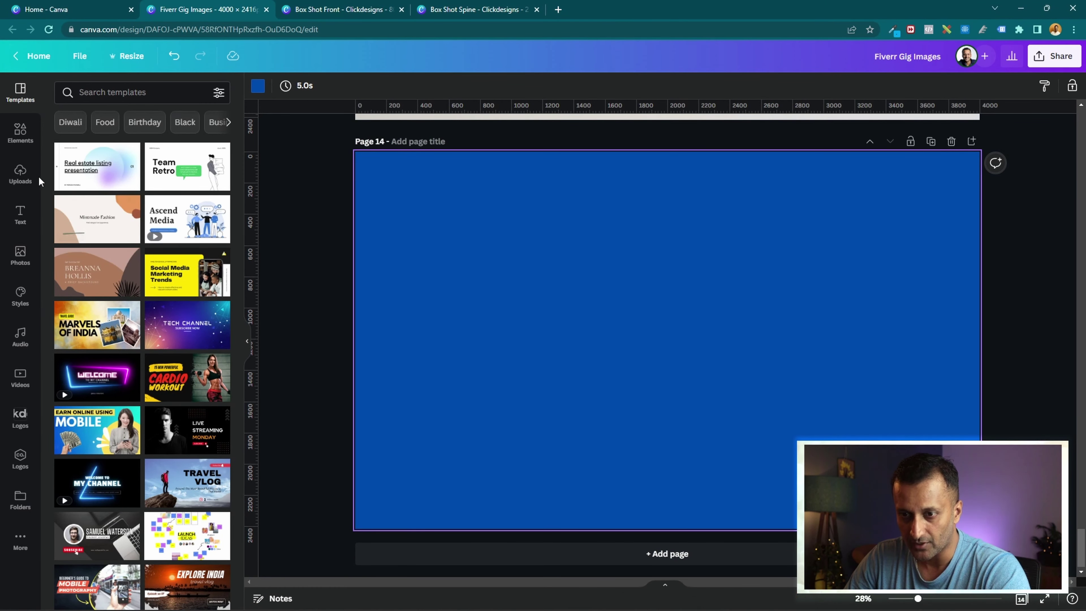
- Upload the "Clickdesigns_Tutorials" box image from Downloads to the Canva uploads
{"action": "left_click", "coordinate": [11, 175]}
{"action": "left_click", "coordinate": [142, 115]}
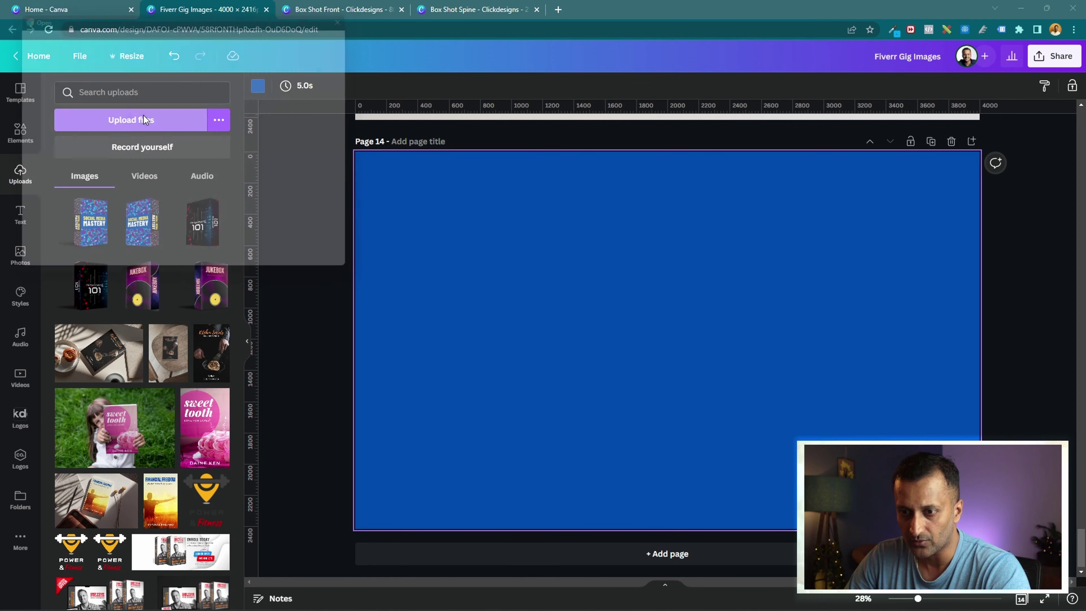
{"action": "scroll", "coordinate": [42, 148], "scroll_direction": "up", "scroll_amount": 5}
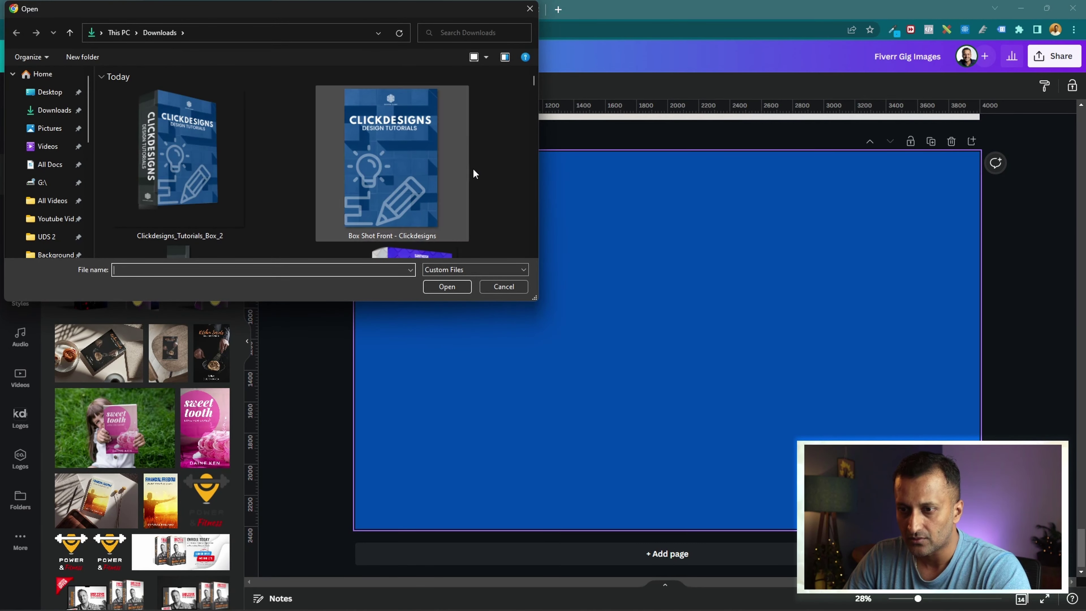
{"action": "scroll", "coordinate": [499, 157], "scroll_direction": "down", "scroll_amount": 3}
{"action": "left_click", "coordinate": [425, 163]}
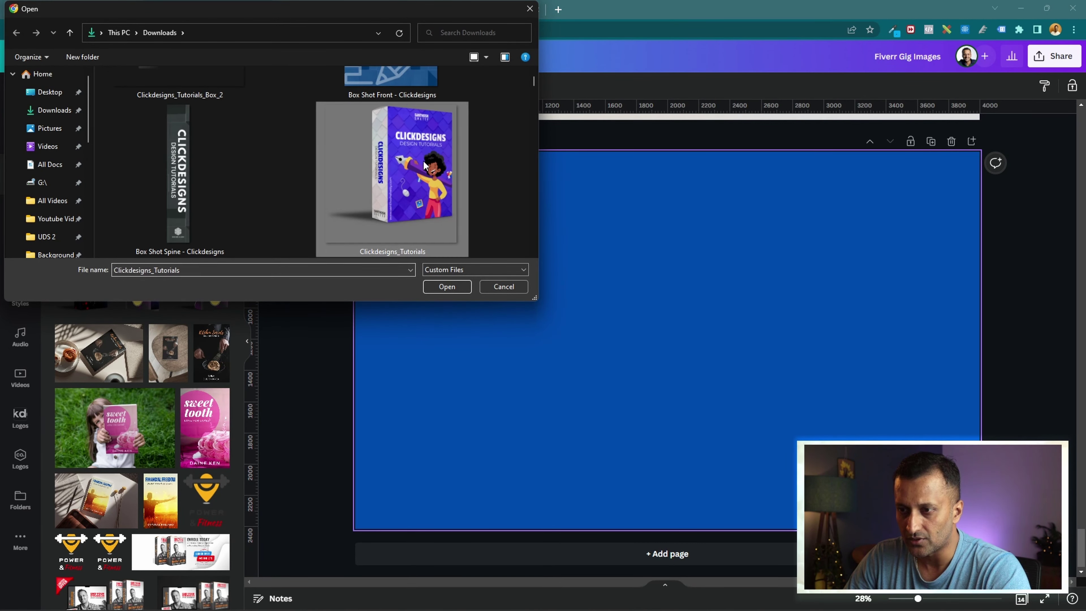
{"action": "left_click", "coordinate": [445, 286]}
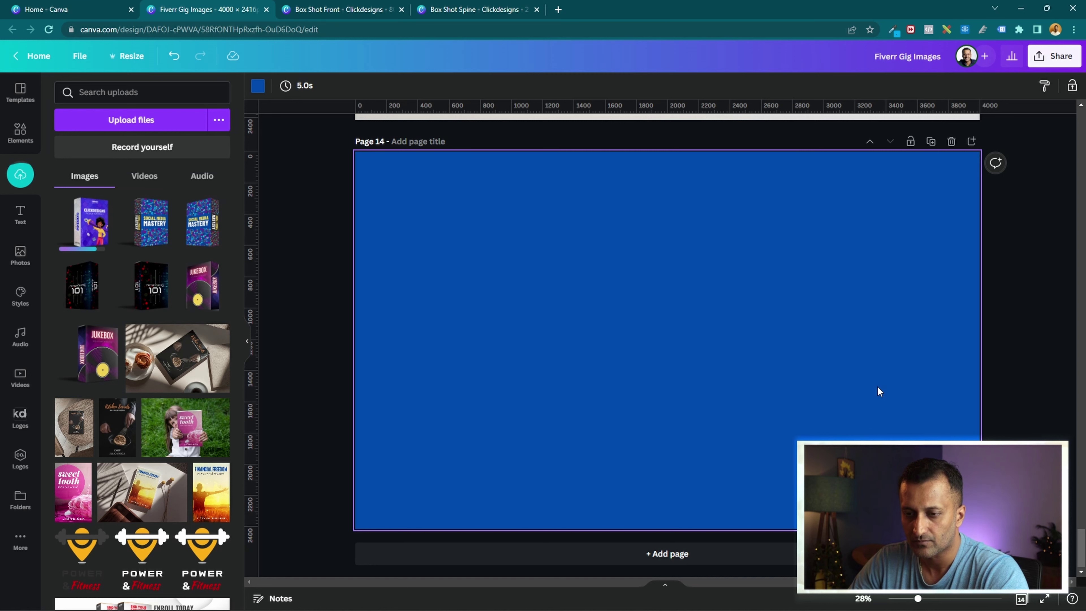
- Place the uploaded purple box on page 14, enlarge it to about 2300 px wide, and align its frame with the page's left edge
{"action": "left_click", "coordinate": [89, 222]}
{"action": "left_click_drag", "start_coordinate": [684, 350], "coordinate": [511, 318]}
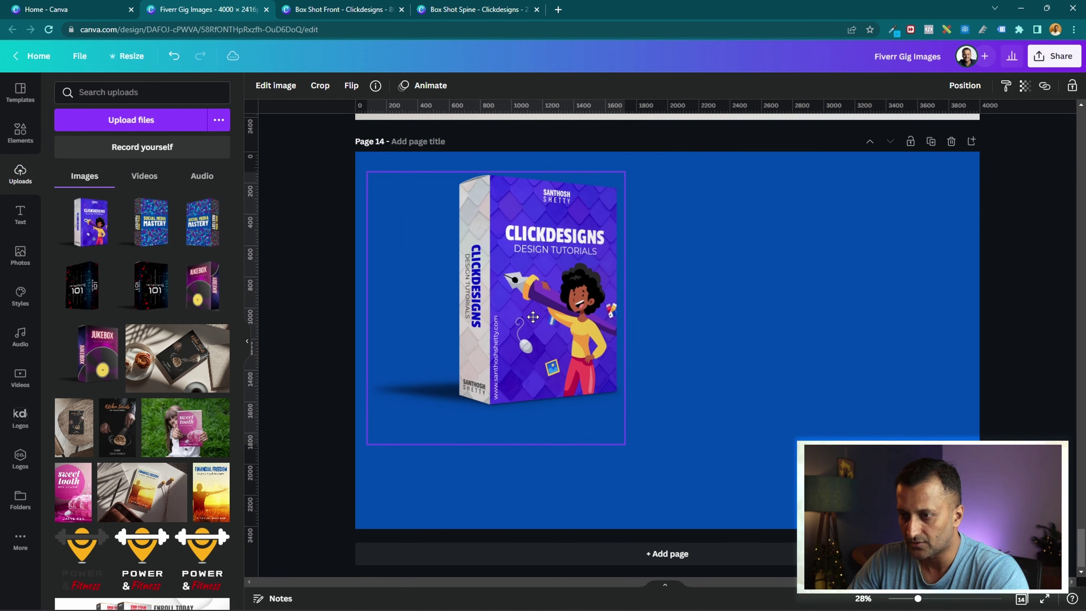
{"action": "left_click_drag", "start_coordinate": [626, 447], "coordinate": [727, 552]}
{"action": "mouse_move", "coordinate": [637, 417]}
{"action": "left_mouse_down"}
{"action": "mouse_move", "coordinate": [632, 428]}
{"action": "mouse_move", "coordinate": [632, 418]}
{"action": "left_mouse_up"}
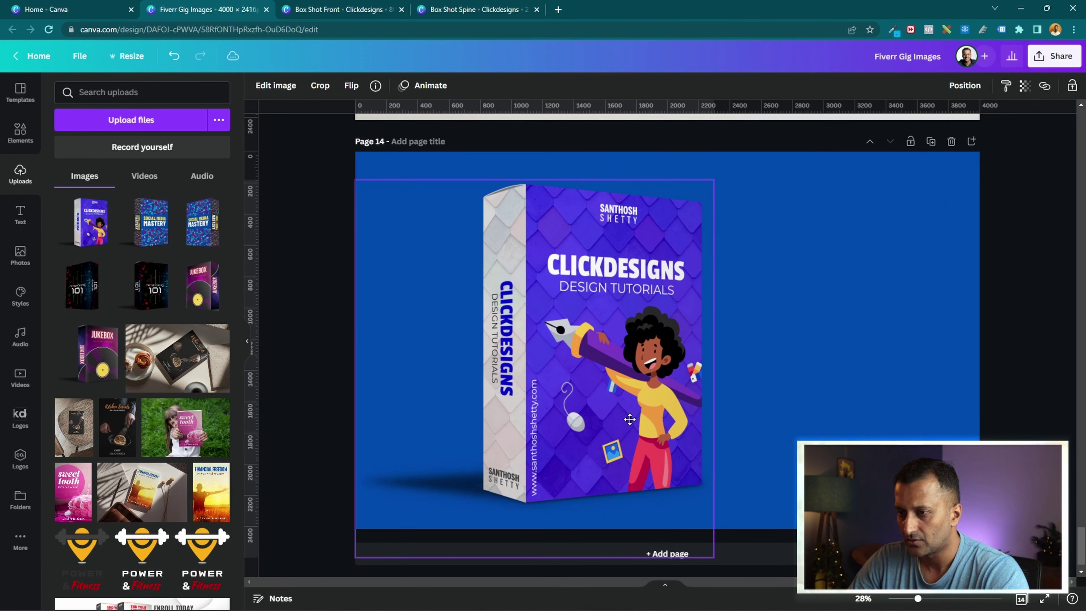
{"action": "left_click", "coordinate": [765, 315]}
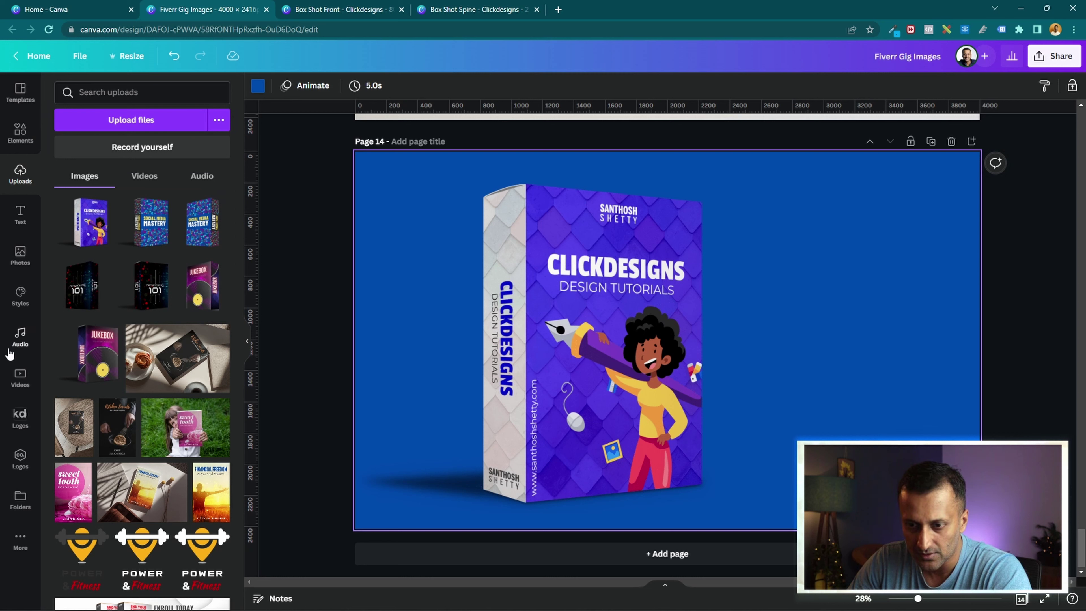
- Search the photos for "table" and add the picture of a wooden table against a dark grey wall to page 14
{"action": "left_click", "coordinate": [21, 254]}
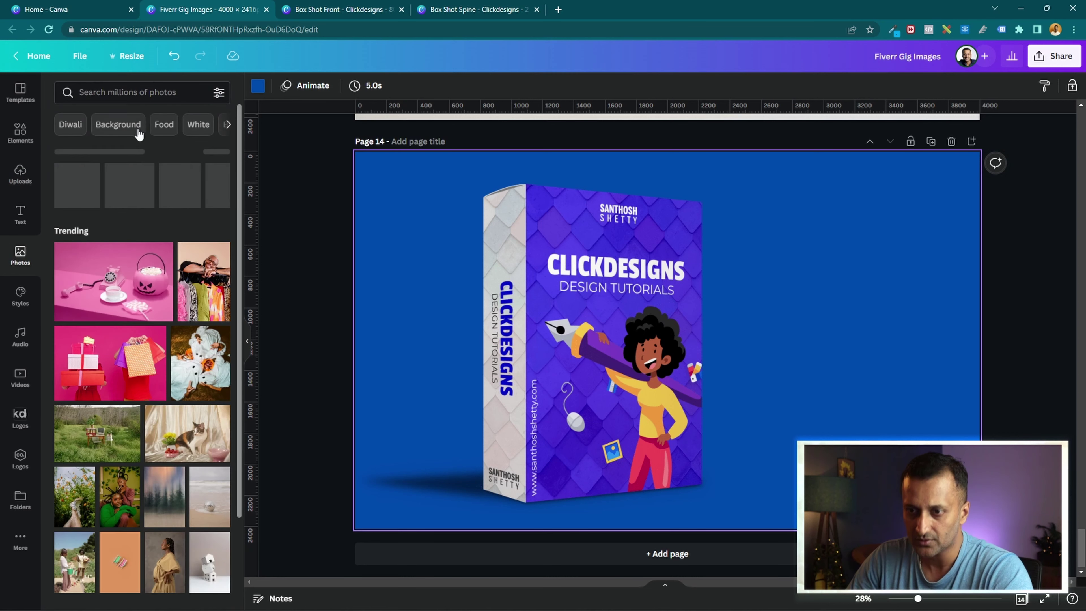
{"action": "left_click", "coordinate": [130, 86]}
{"action": "type", "text": "table"}
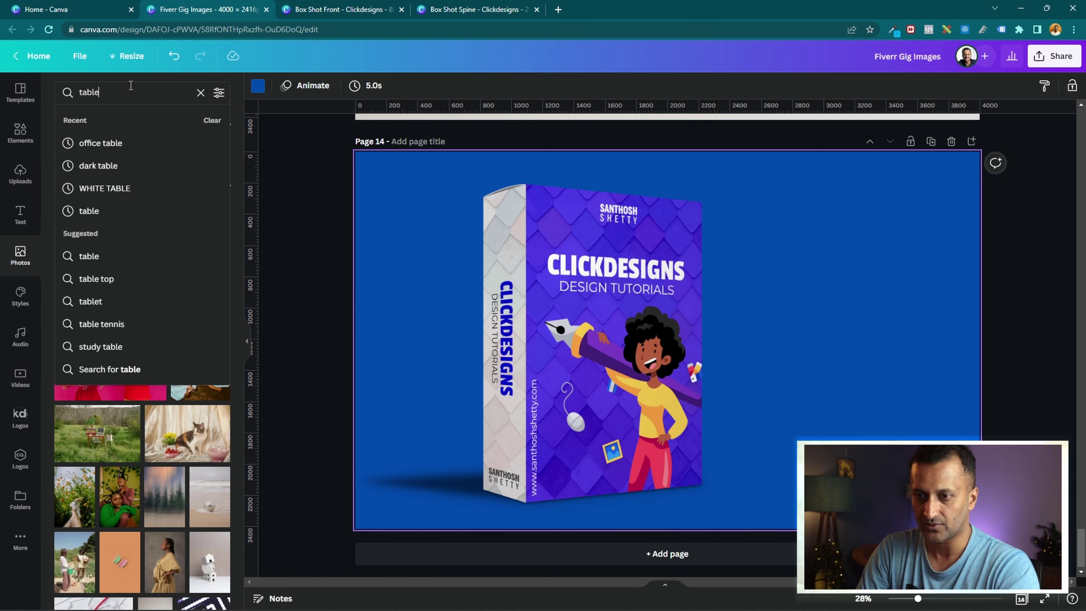
{"action": "key", "text": "Return"}
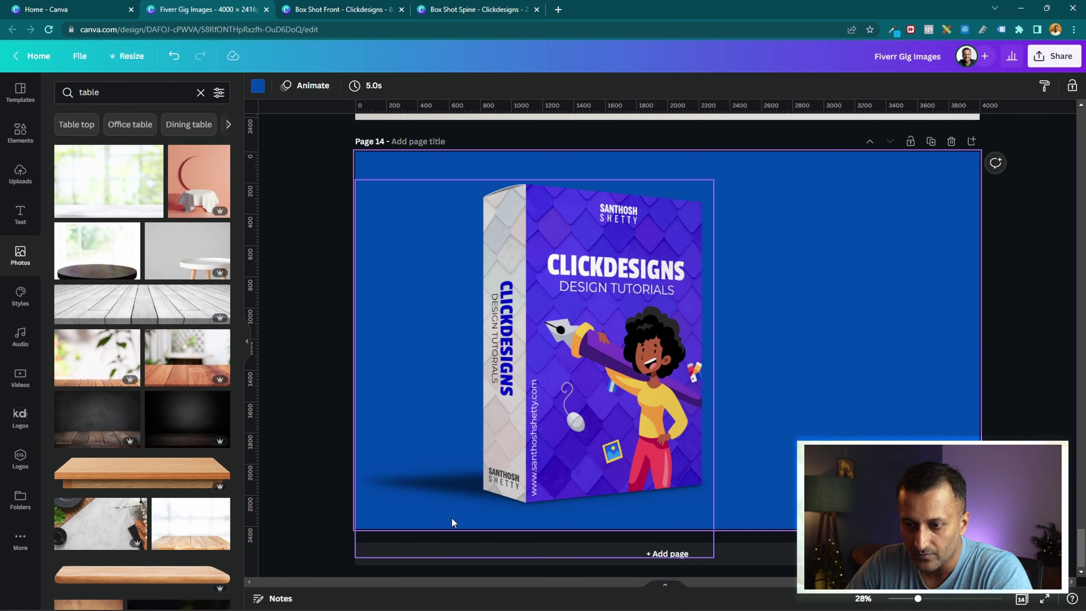
{"action": "left_click", "coordinate": [107, 433]}
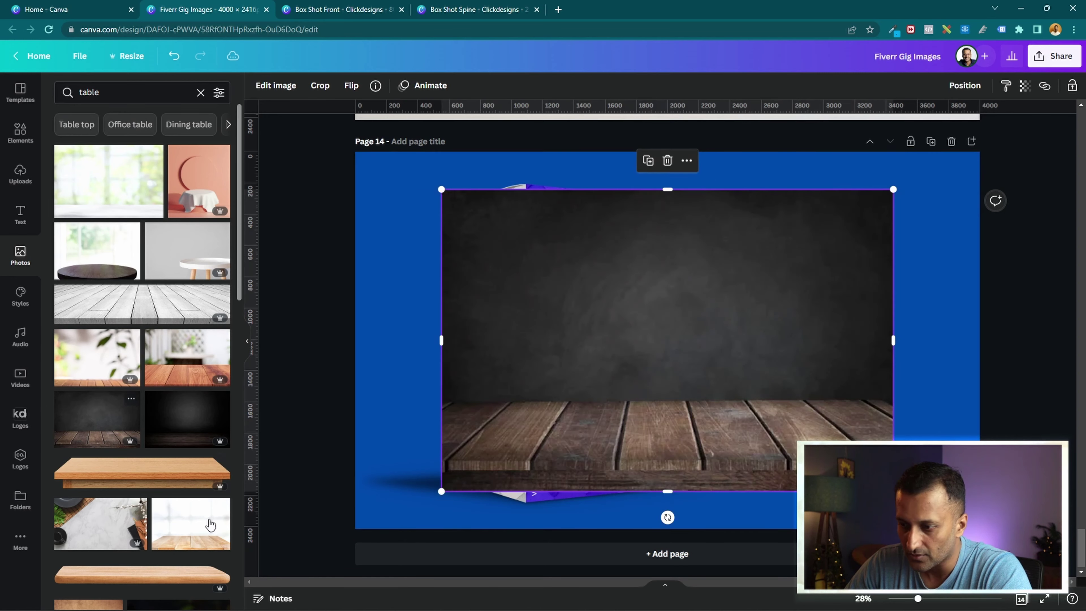
- Set the wooden table photo as page 14's background, shrink the box to about 2050 px wide, and stand it on the table
{"action": "right_click", "coordinate": [750, 301]}
{"action": "left_click", "coordinate": [770, 511]}
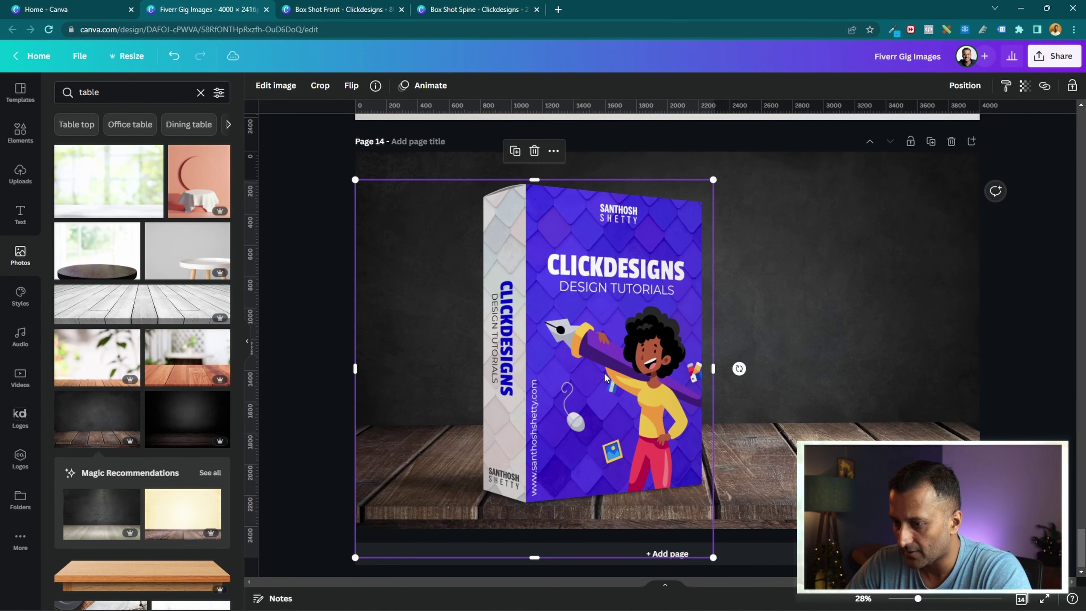
{"action": "mouse_move", "coordinate": [604, 374]}
{"action": "left_mouse_down"}
{"action": "mouse_move", "coordinate": [737, 359]}
{"action": "mouse_move", "coordinate": [609, 364]}
{"action": "mouse_move", "coordinate": [623, 370]}
{"action": "left_mouse_up"}
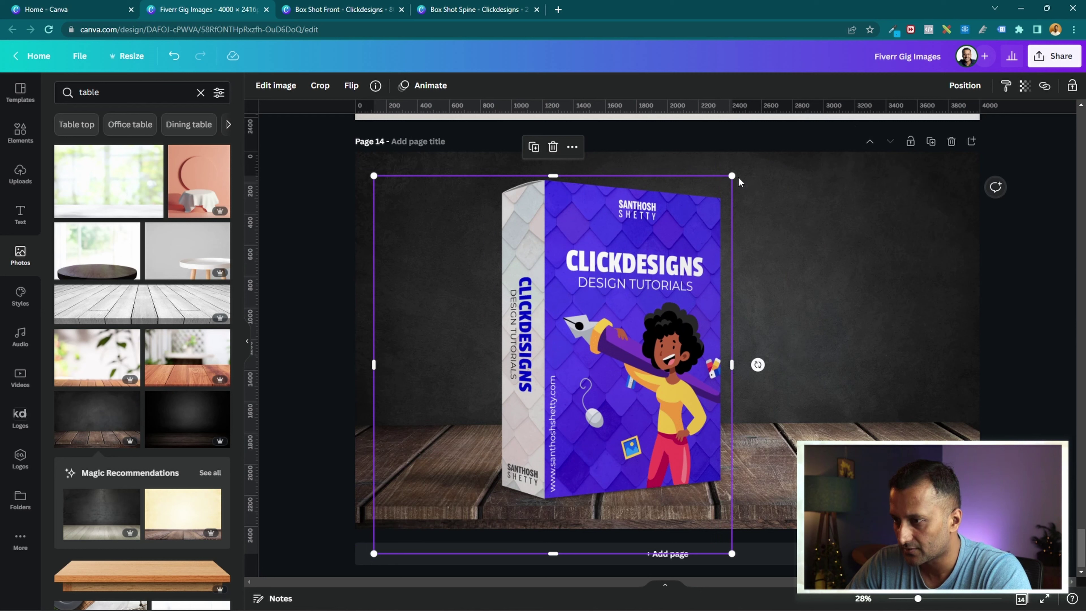
{"action": "left_click_drag", "start_coordinate": [736, 175], "coordinate": [631, 287]}
{"action": "left_click_drag", "start_coordinate": [616, 325], "coordinate": [710, 174]}
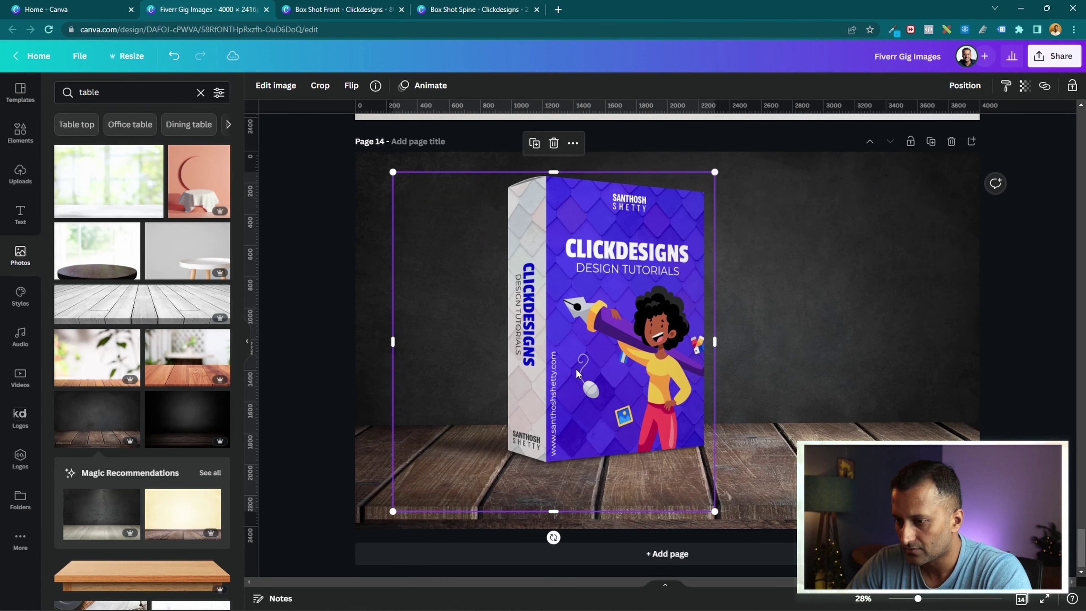
{"action": "left_click_drag", "start_coordinate": [580, 369], "coordinate": [551, 392]}
{"action": "left_click", "coordinate": [1025, 86]}
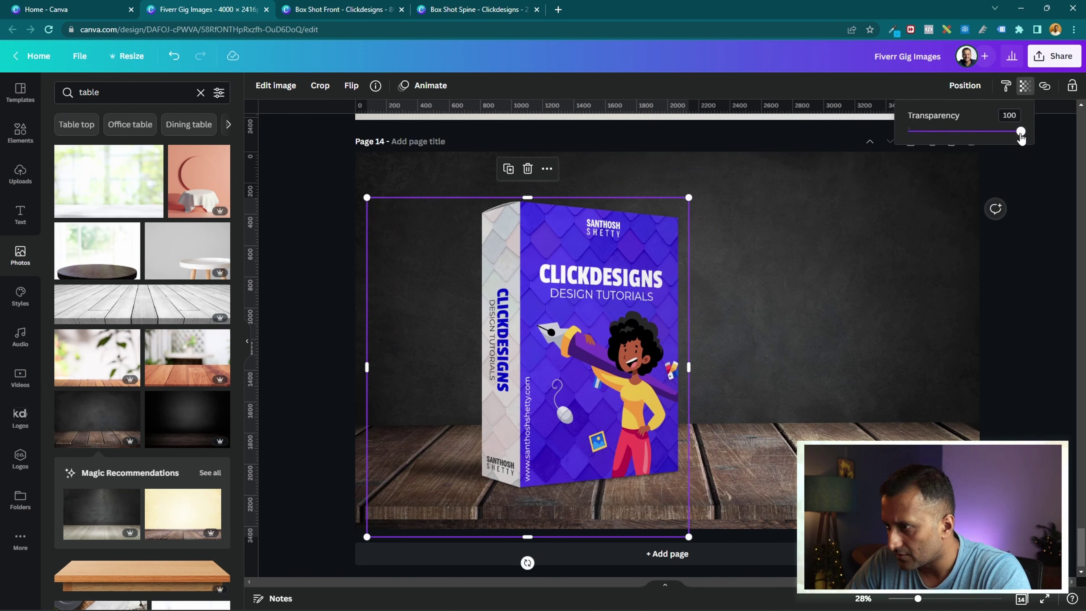
{"action": "mouse_move", "coordinate": [1021, 132]}
{"action": "left_mouse_down"}
{"action": "mouse_move", "coordinate": [993, 131]}
{"action": "mouse_move", "coordinate": [1021, 132]}
{"action": "left_mouse_up"}
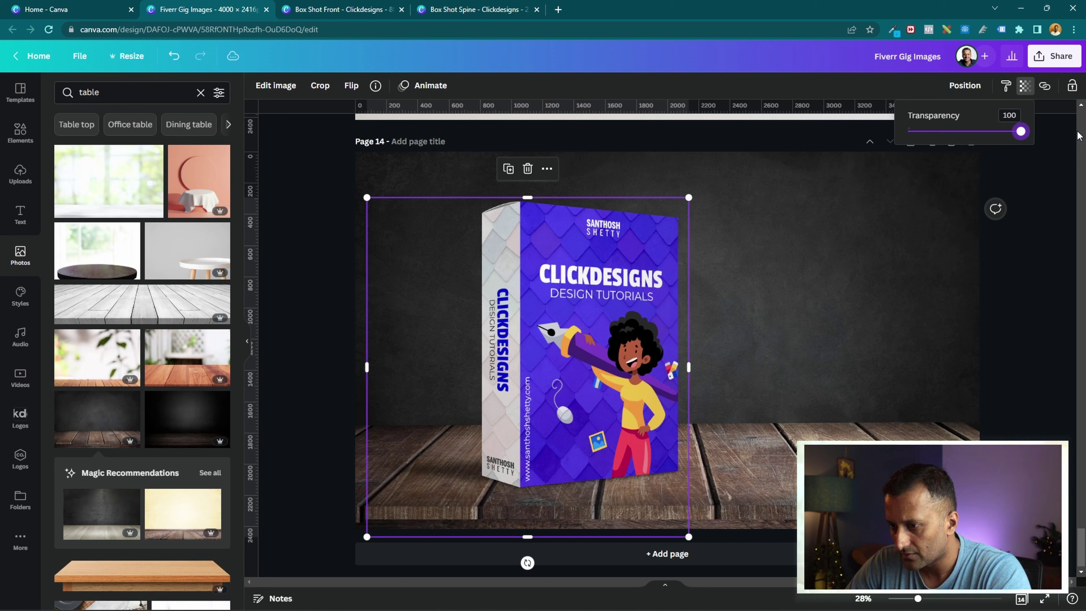
{"action": "left_click", "coordinate": [1026, 342]}
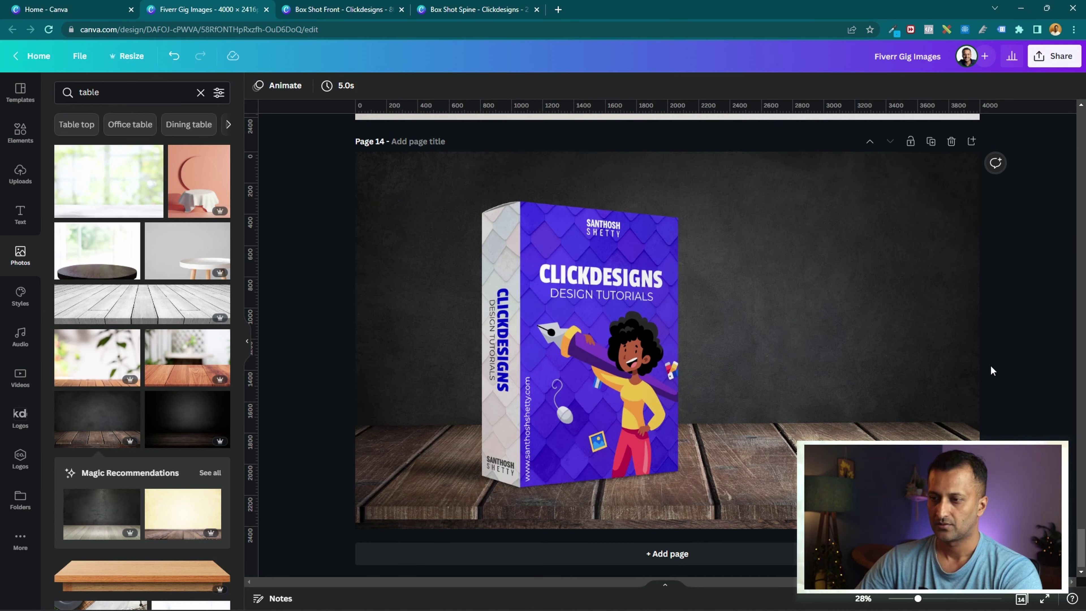
- Move the box further left and slightly up so its frame meets page 14's bottom edge
{"action": "left_click", "coordinate": [598, 370]}
{"action": "left_click_drag", "start_coordinate": [597, 371], "coordinate": [571, 362]}
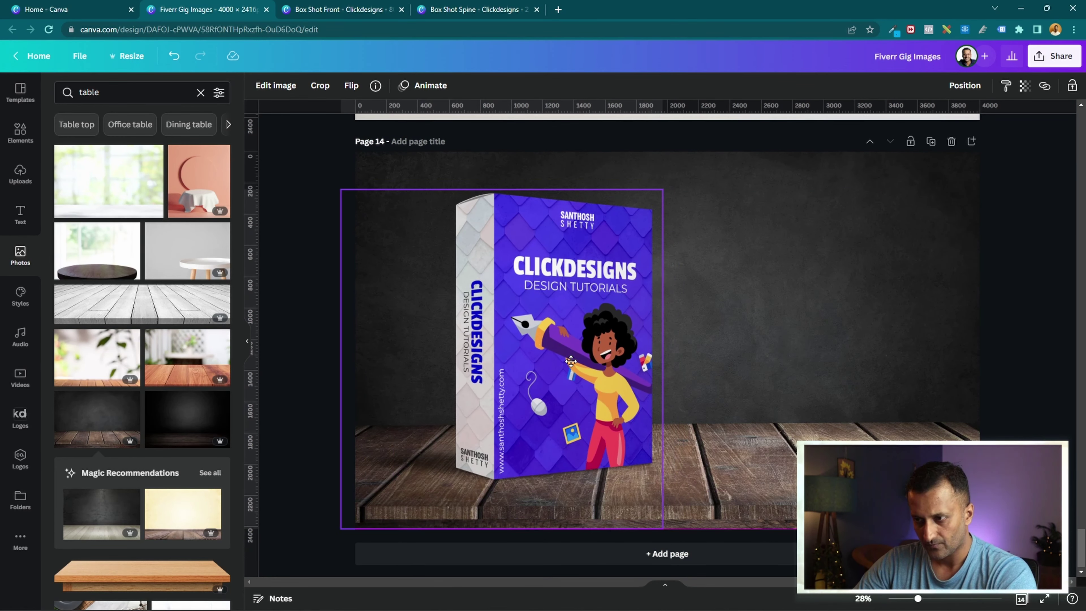
{"action": "left_click", "coordinate": [1039, 313]}
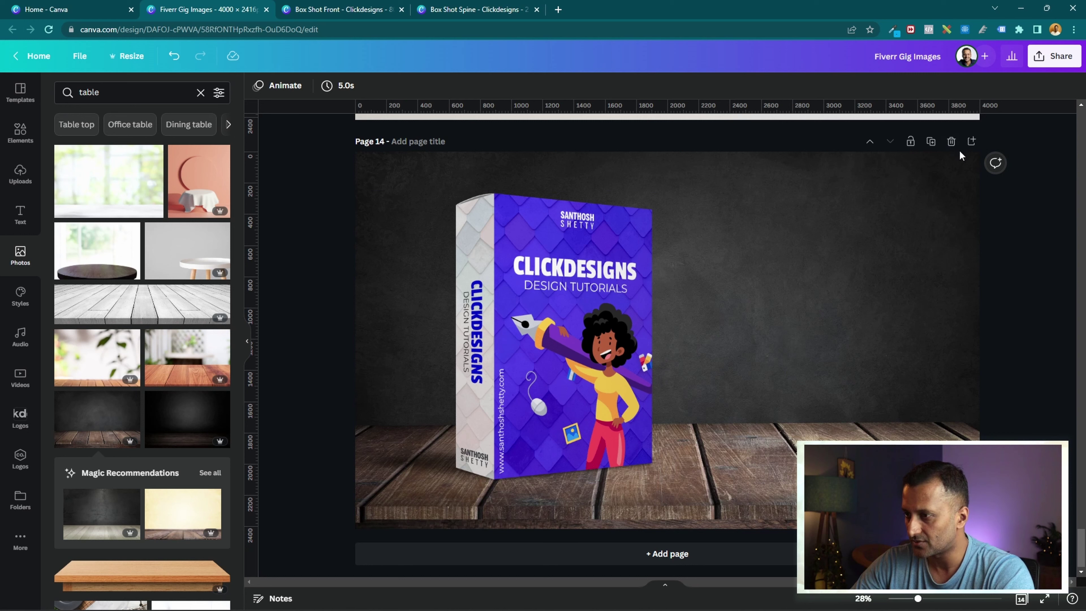
- Duplicate page 14 and set the reddish wooden table with the blurred garden as the copy's background
{"action": "left_click", "coordinate": [930, 142]}
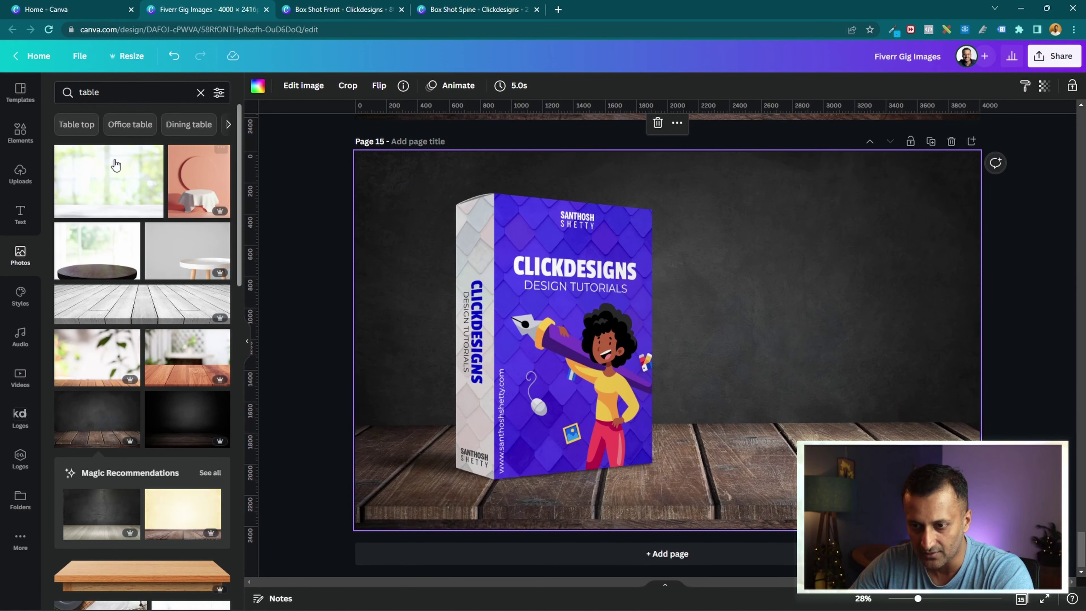
{"action": "left_click", "coordinate": [187, 357]}
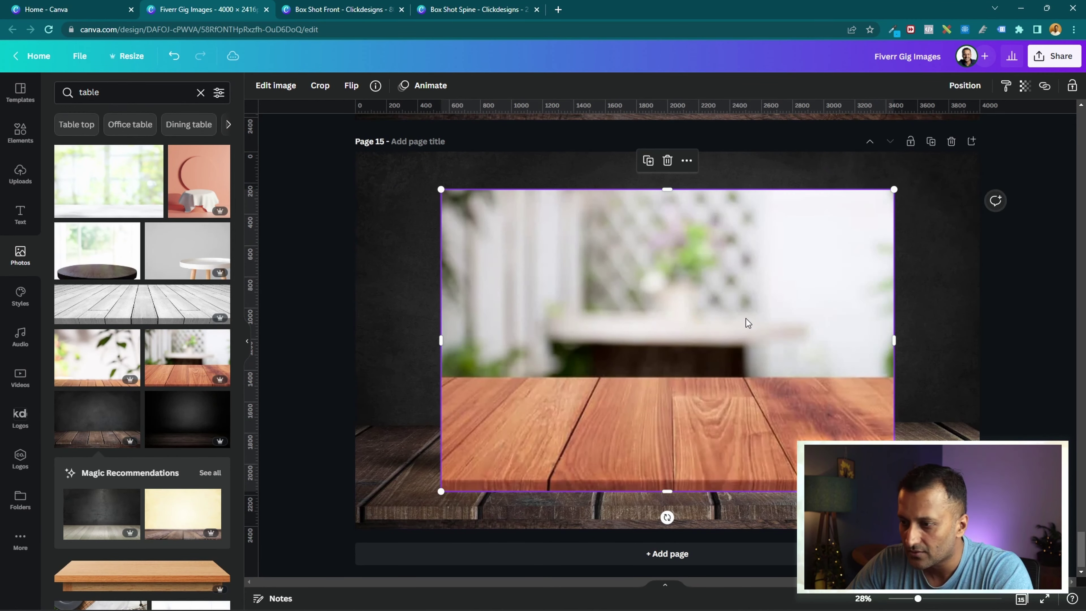
{"action": "right_click", "coordinate": [748, 324]}
{"action": "left_click", "coordinate": [769, 569]}
- Shrink the box on page 15 to about 1750 px wide and align its frame with the page's left edge on the table
{"action": "mouse_move", "coordinate": [538, 374]}
{"action": "left_mouse_down"}
{"action": "mouse_move", "coordinate": [524, 393]}
{"action": "mouse_move", "coordinate": [525, 344]}
{"action": "mouse_move", "coordinate": [524, 387]}
{"action": "left_mouse_up"}
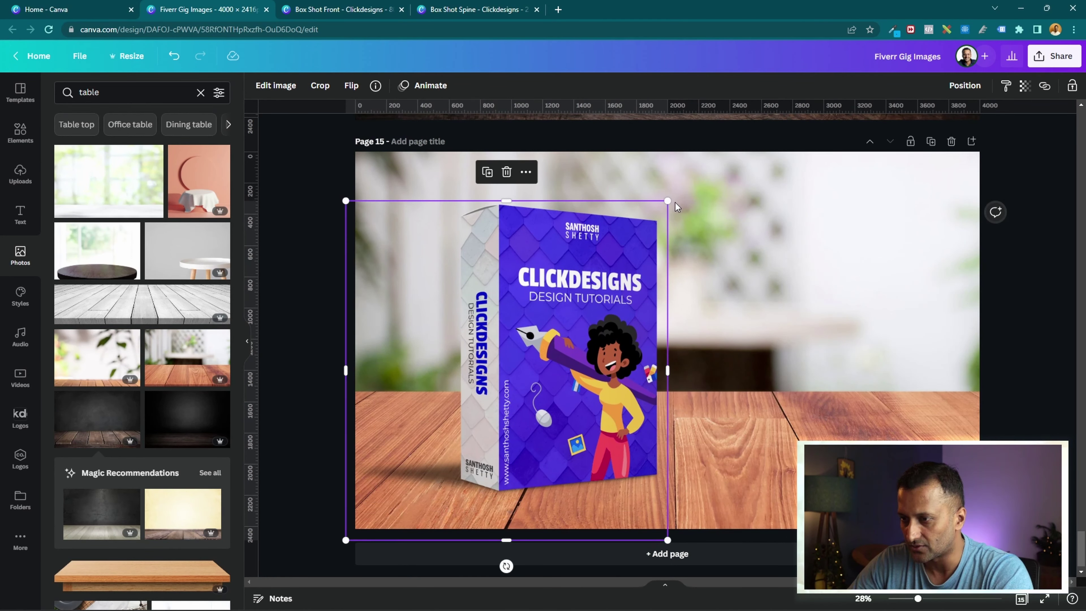
{"action": "left_click_drag", "start_coordinate": [676, 207], "coordinate": [632, 259]}
{"action": "left_click_drag", "start_coordinate": [506, 483], "coordinate": [515, 459]}
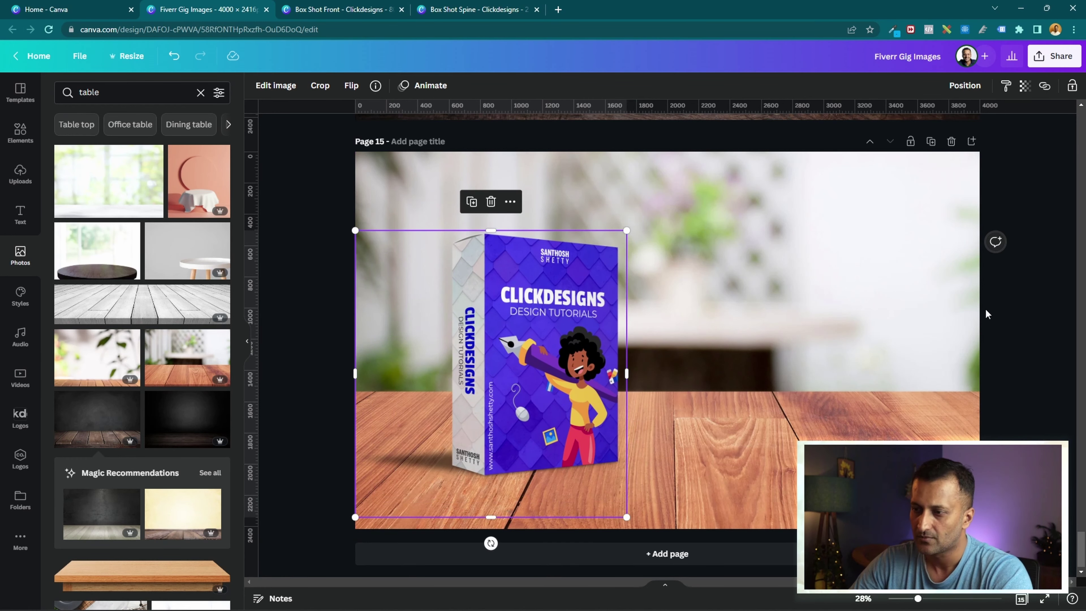
{"action": "left_click", "coordinate": [1076, 400]}
- Add a heading text to page 14 and move it into the empty wall area to the right of the box
{"action": "scroll", "coordinate": [1074, 394], "scroll_direction": "up", "scroll_amount": 5}
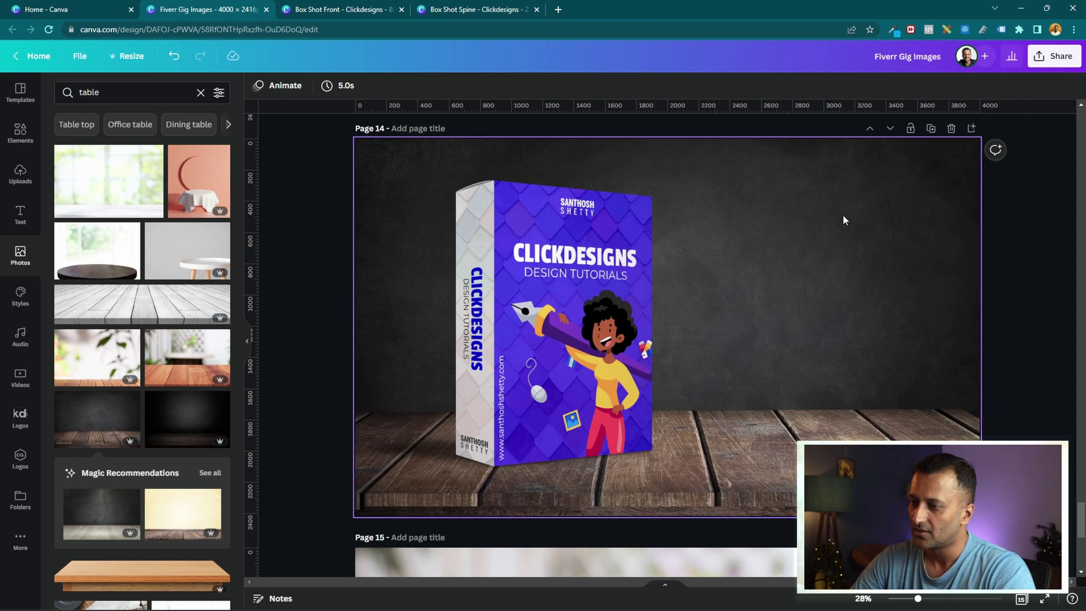
{"action": "left_click", "coordinate": [20, 214]}
{"action": "left_click", "coordinate": [98, 177]}
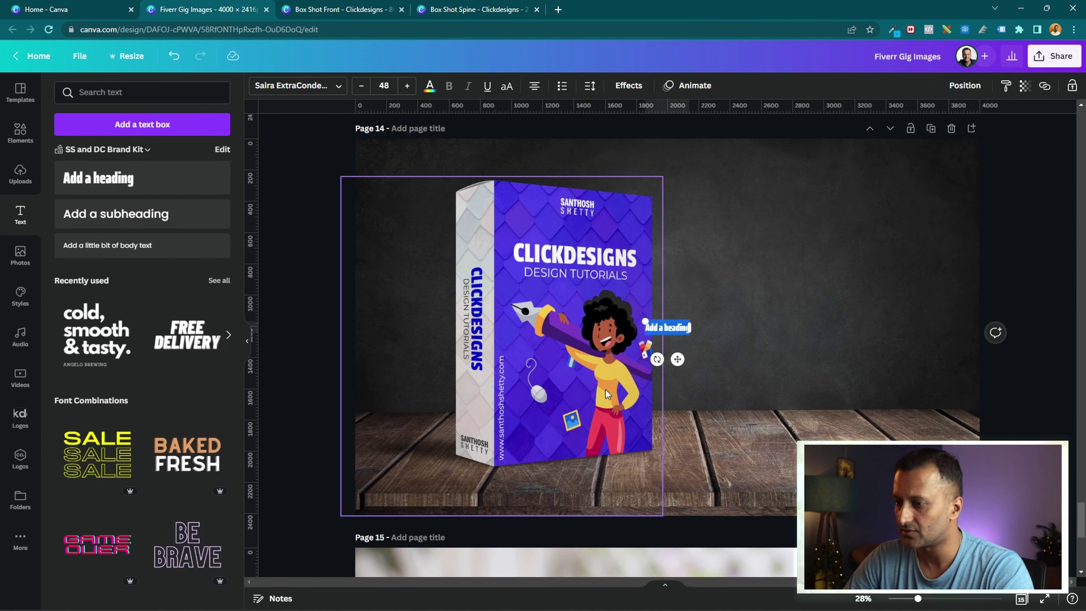
{"action": "left_click", "coordinate": [687, 330]}
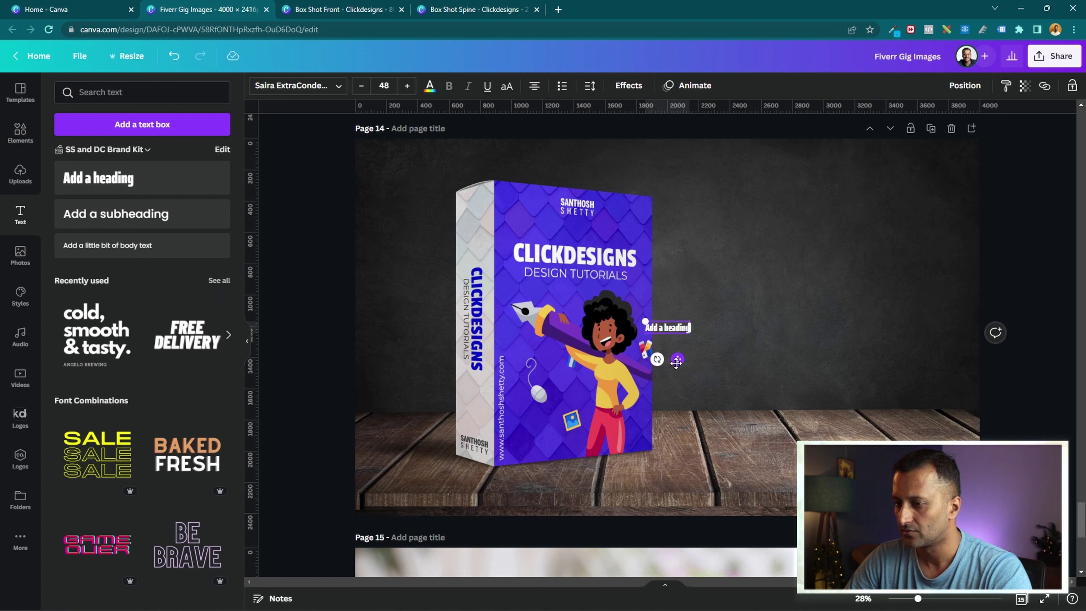
{"action": "left_click_drag", "start_coordinate": [676, 363], "coordinate": [741, 260]}
- Replace the heading's placeholder text with "FREE DESIGN TUTORIALS"
{"action": "double_click", "coordinate": [739, 226]}
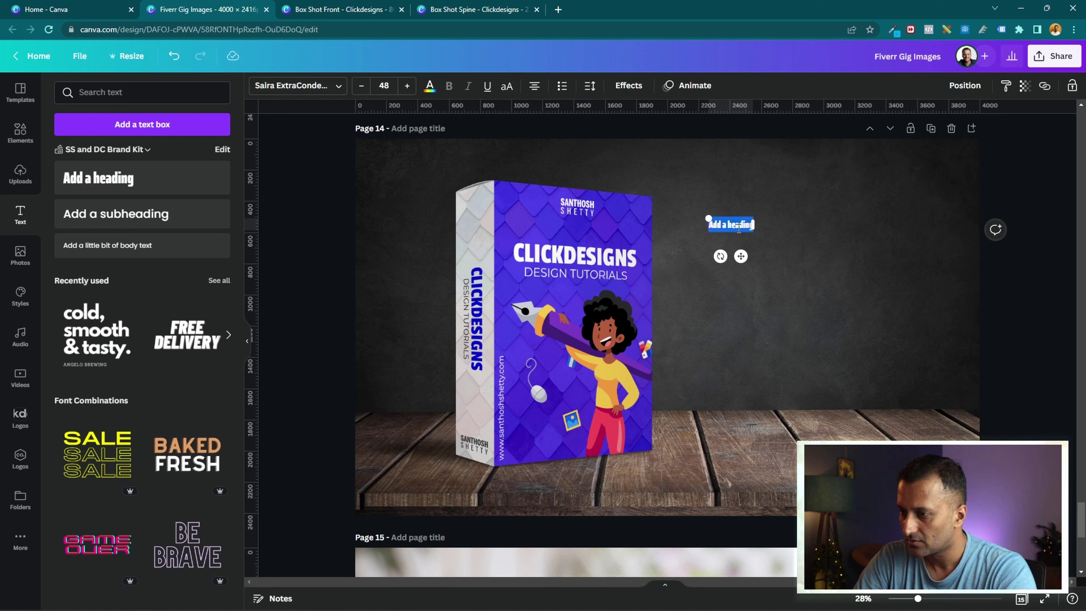
{"action": "key", "text": "Caps_Lock"}
{"action": "type", "text": "FREE"}
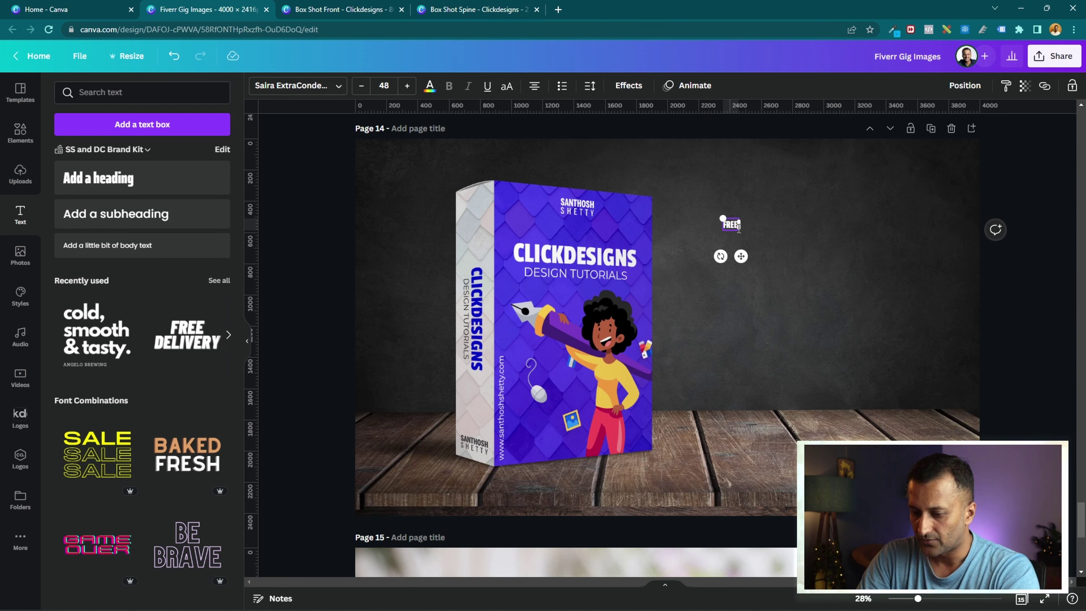
{"action": "type", "text": " TRITORIAL"}
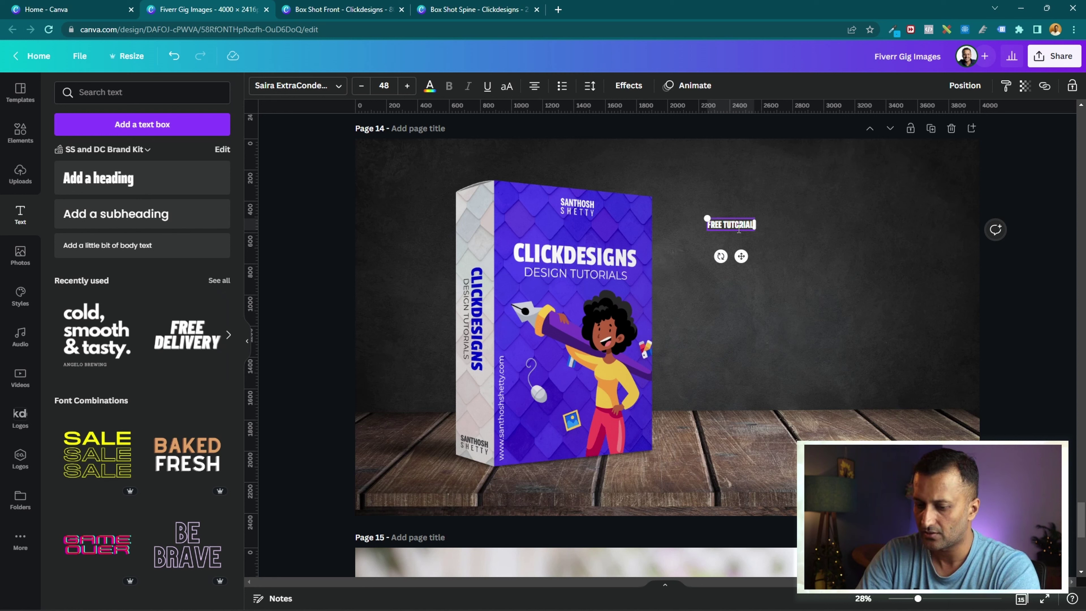
{"action": "key", "text": "ctrl+Left"}
{"action": "type", "text": "DESIGN TUTORIAL"}
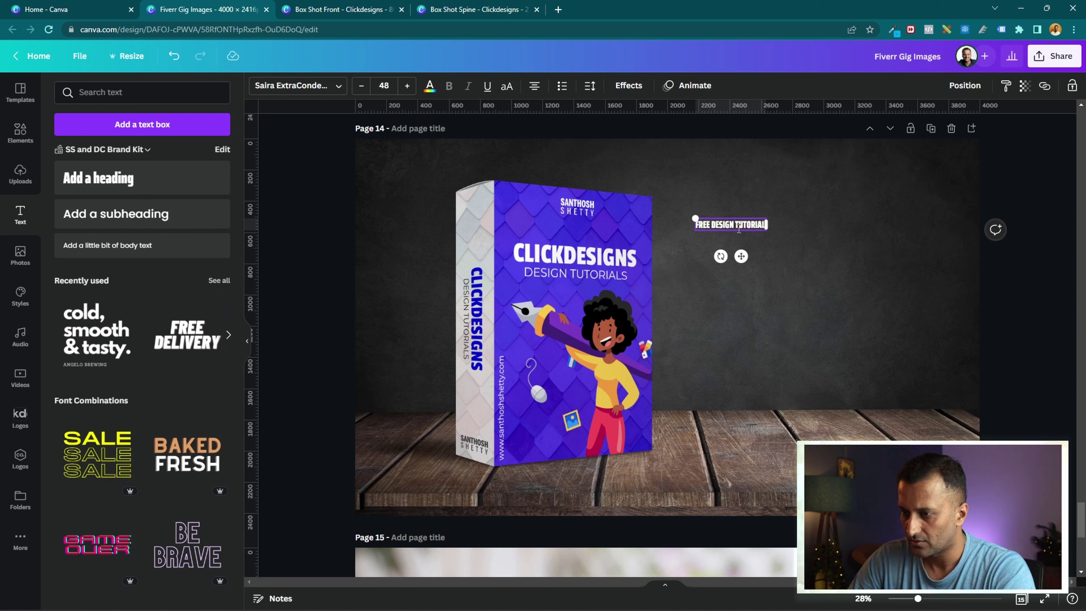
{"action": "type", "text": "S"}
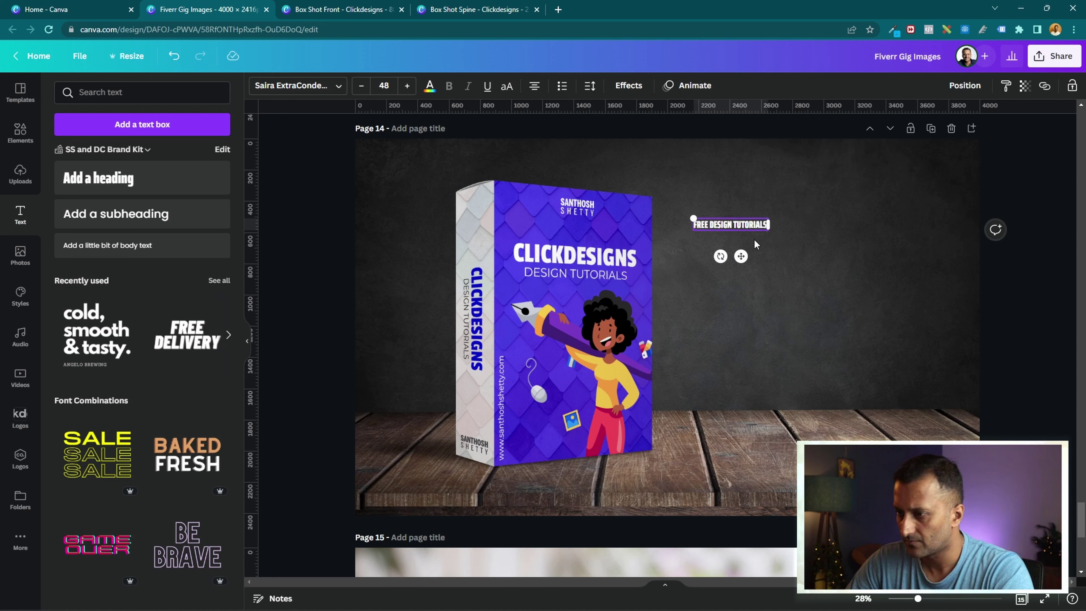
- Enlarge the heading to about font size 157 and position it beside the upper part of the box
{"action": "left_click_drag", "start_coordinate": [768, 234], "coordinate": [938, 291]}
{"action": "left_click", "coordinate": [843, 331]}
{"action": "left_click_drag", "start_coordinate": [841, 251], "coordinate": [831, 248]}
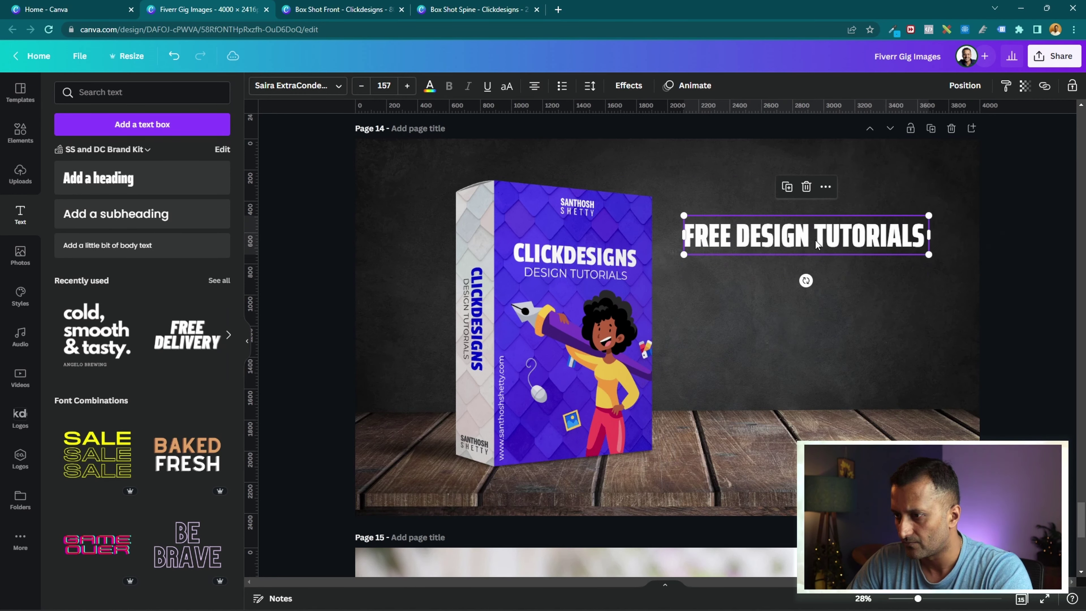
- Add the subheading "Watch it in Youtube" beneath the heading and enlarge it to about font size 69
{"action": "left_click", "coordinate": [126, 214]}
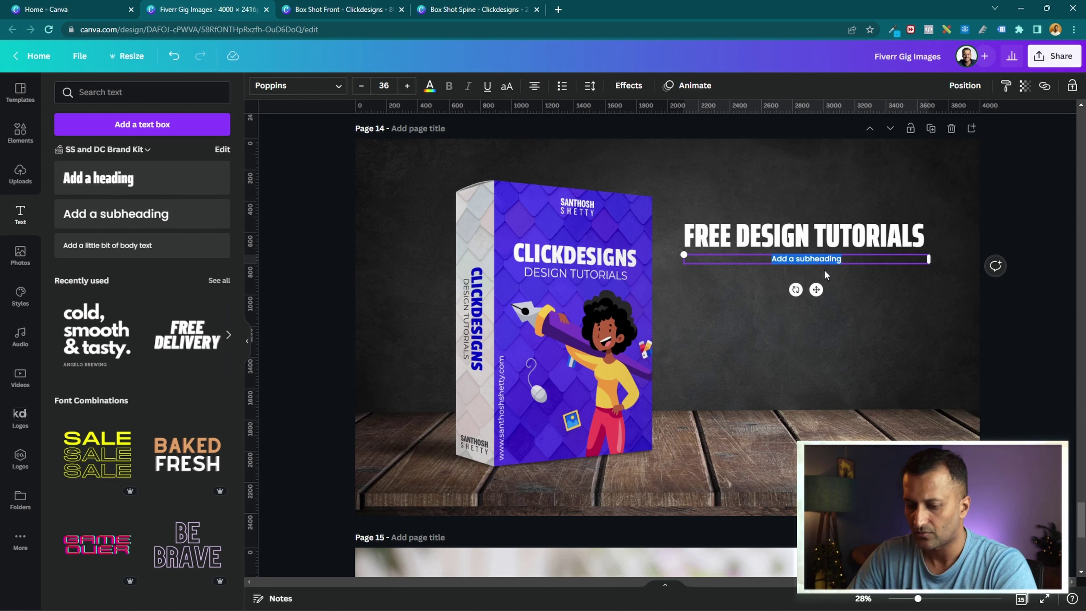
{"action": "key", "text": "Caps_Lock"}
{"action": "type", "text": "Watch it in"}
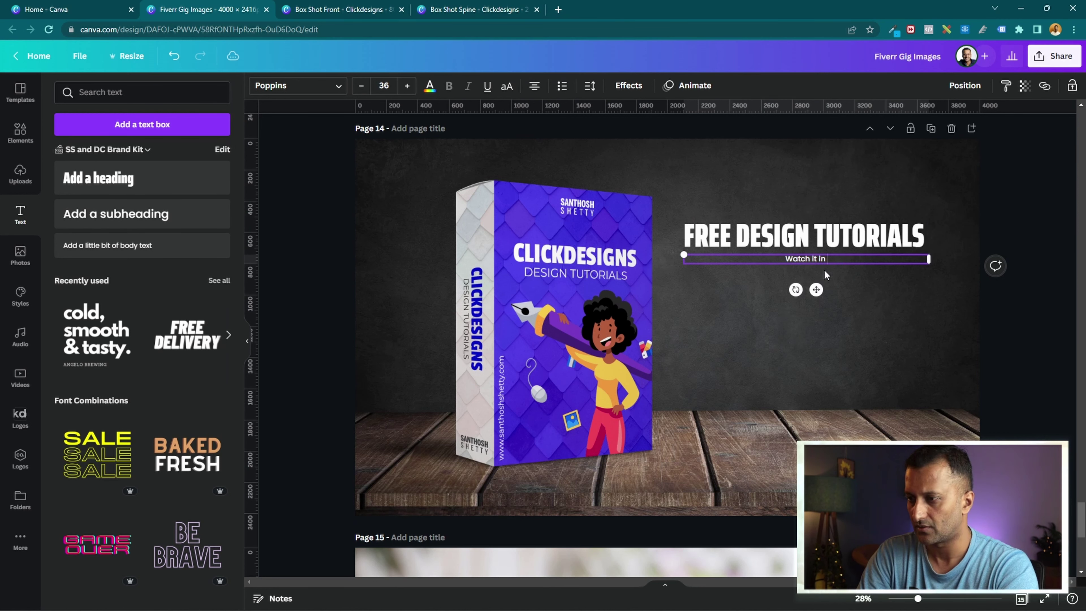
{"action": "type", "text": " Youtube"}
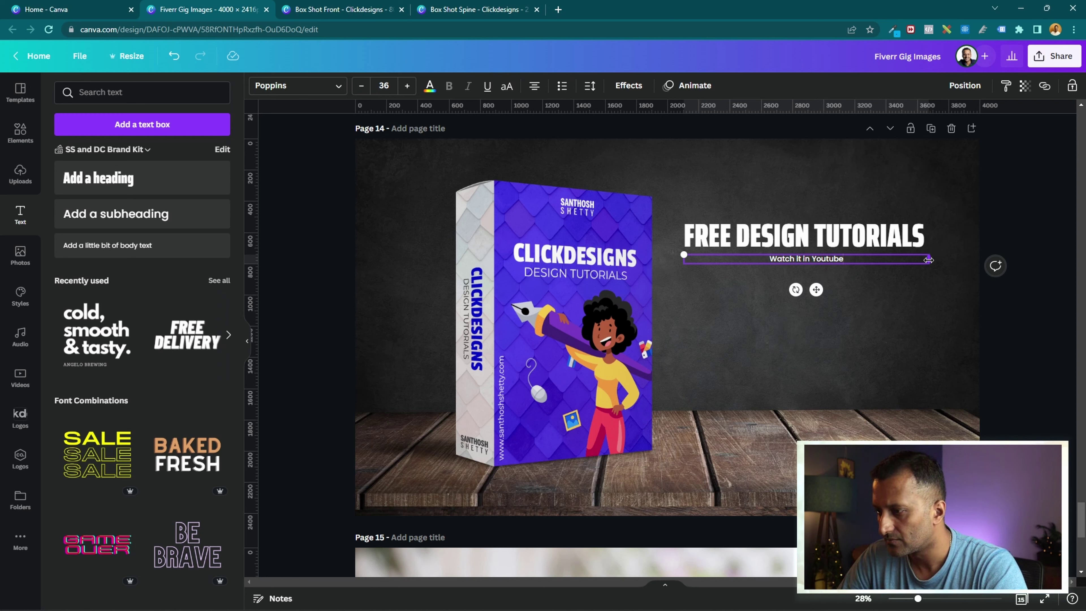
{"action": "left_click_drag", "start_coordinate": [928, 259], "coordinate": [832, 277]}
{"action": "left_click", "coordinate": [703, 341]}
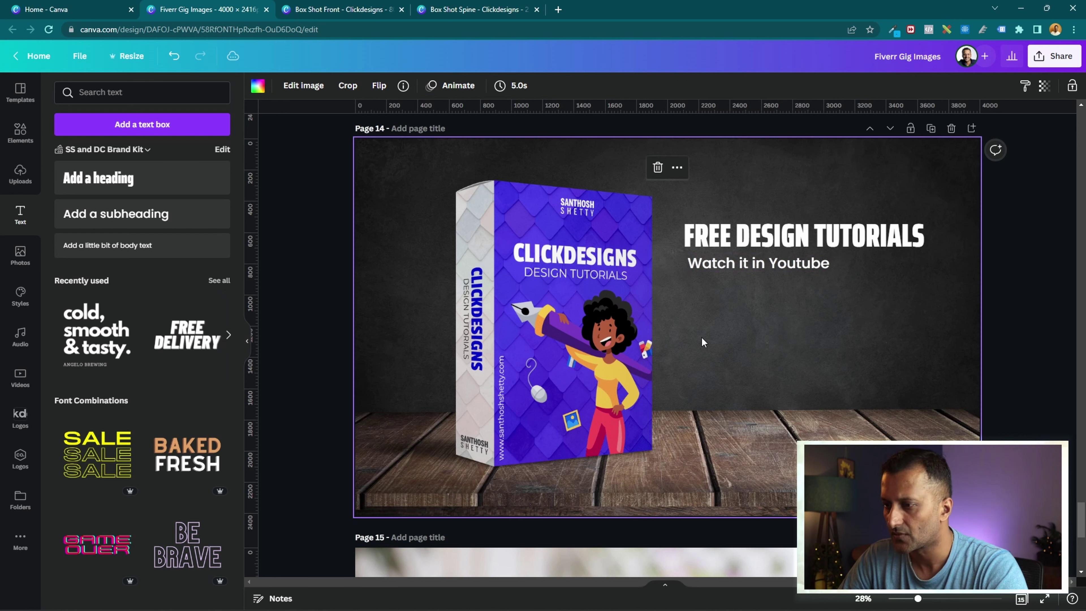
- Nudge the subheading up and left so it sits close under the heading, aligned with its left edge
{"action": "left_click", "coordinate": [763, 260]}
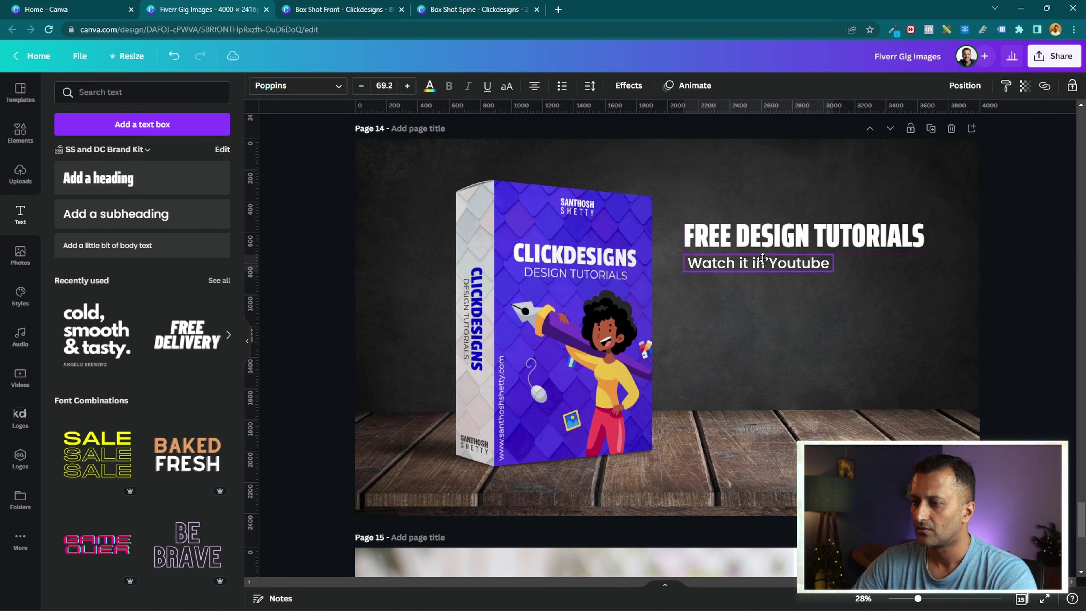
{"action": "left_click_drag", "start_coordinate": [762, 258], "coordinate": [760, 259]}
{"action": "key", "text": "shift+Up"}
{"action": "key", "text": "shift+Up"}
{"action": "key", "text": "shift+Up"}
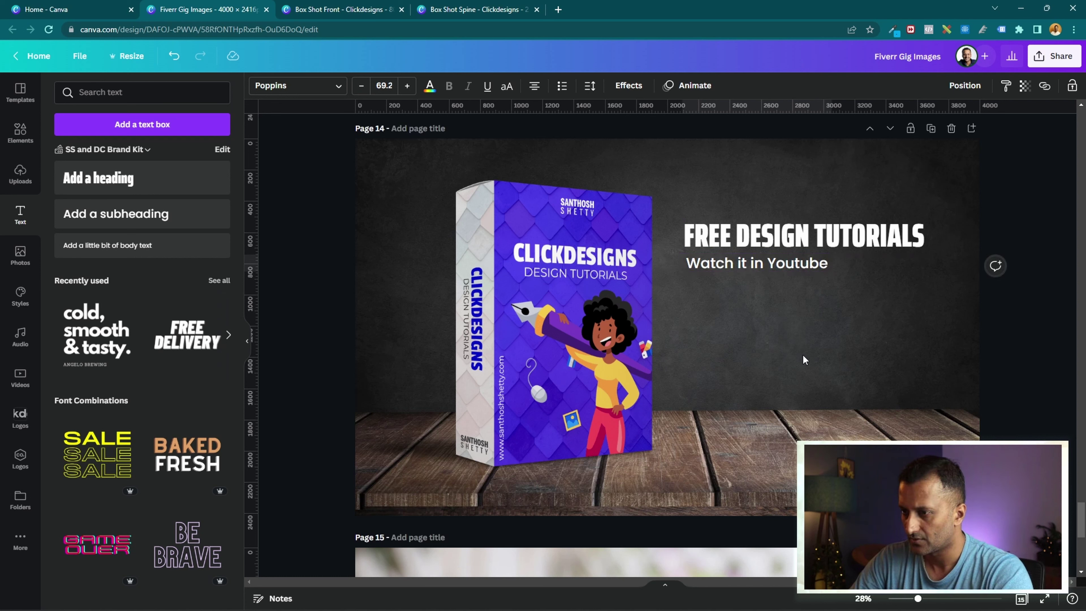
{"action": "key", "text": "shift+Left"}
{"action": "key", "text": "shift+Left"}
{"action": "key", "text": "shift+Left"}
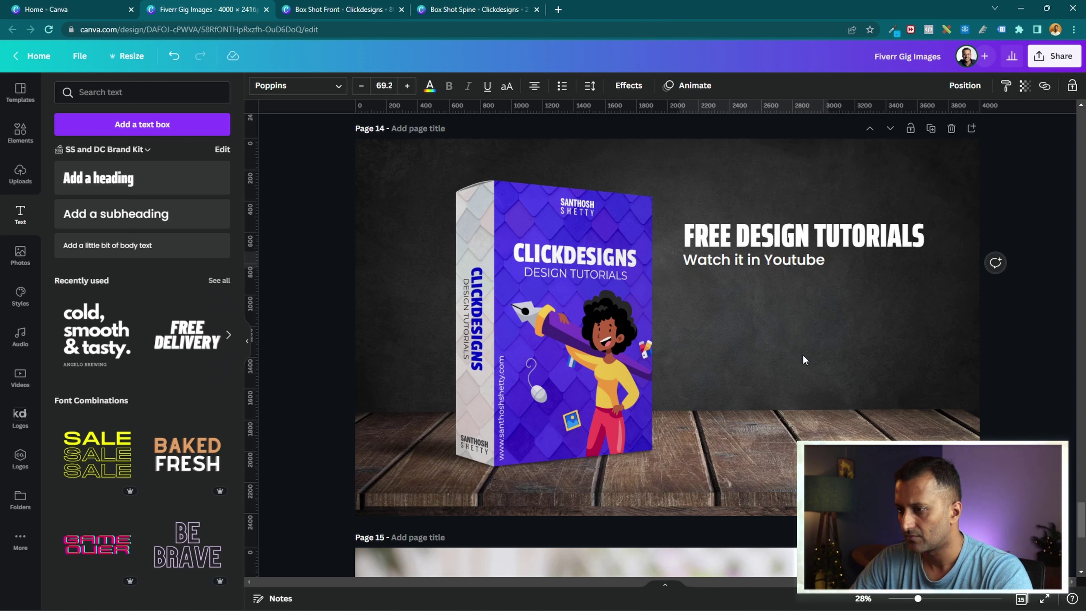
{"action": "left_click", "coordinate": [804, 359]}
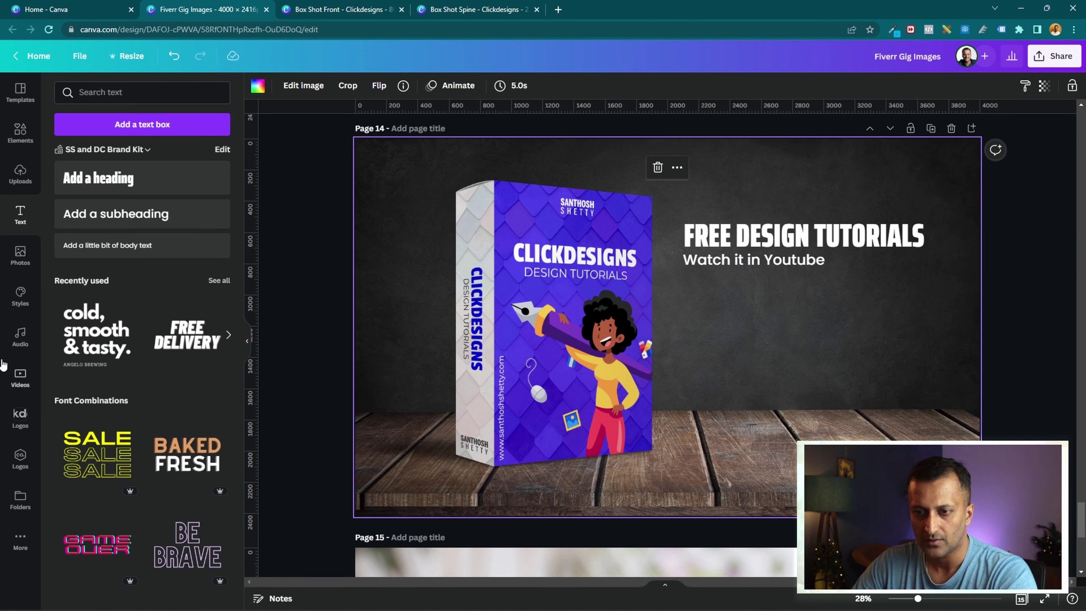
- Add body text below the subheading and enter the YouTube channel's web address
{"action": "left_click", "coordinate": [116, 248]}
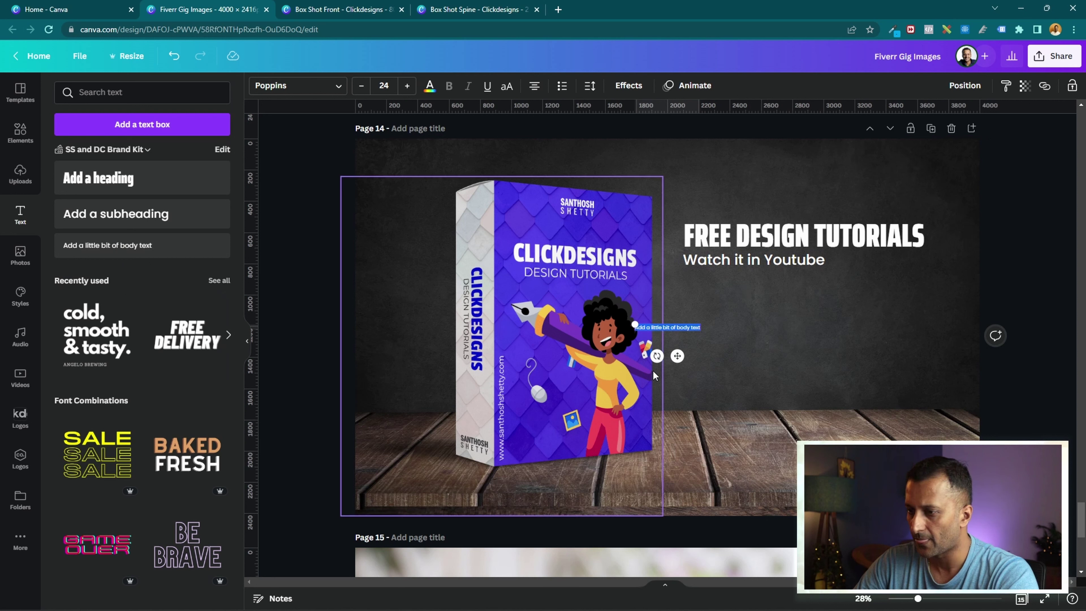
{"action": "left_click_drag", "start_coordinate": [678, 357], "coordinate": [756, 323]}
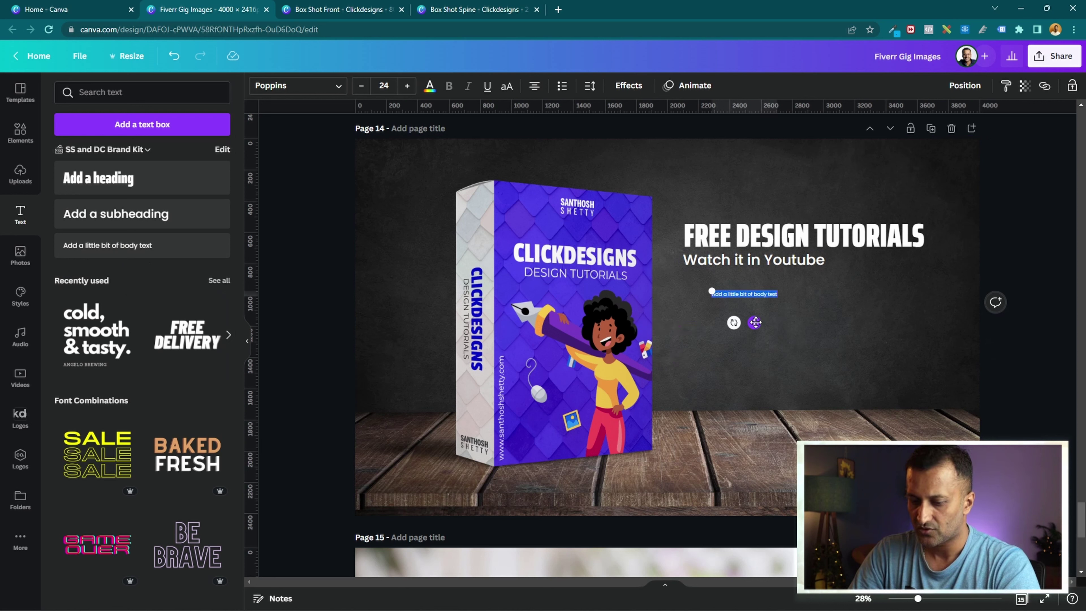
{"action": "type", "text": "www"}
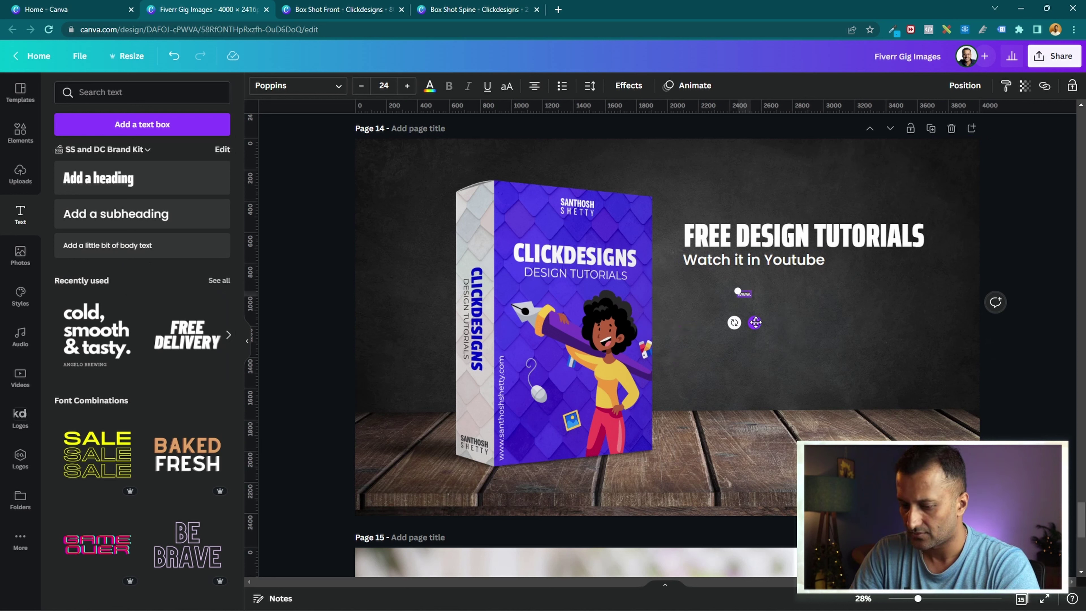
{"action": "type", "text": ".youtube.c"}
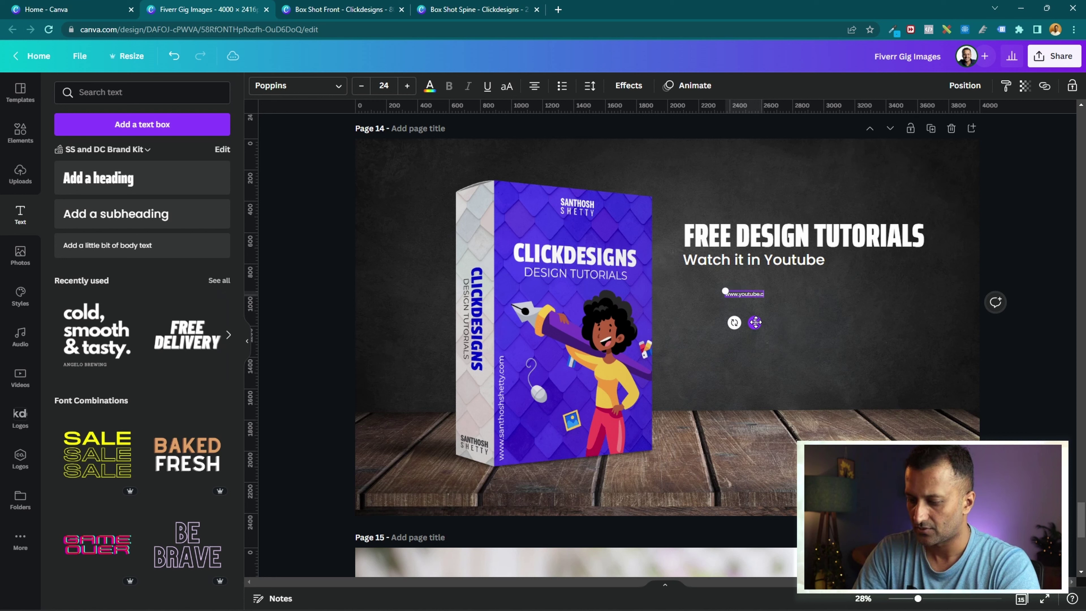
{"action": "type", "text": "om/santhoshshetty"}
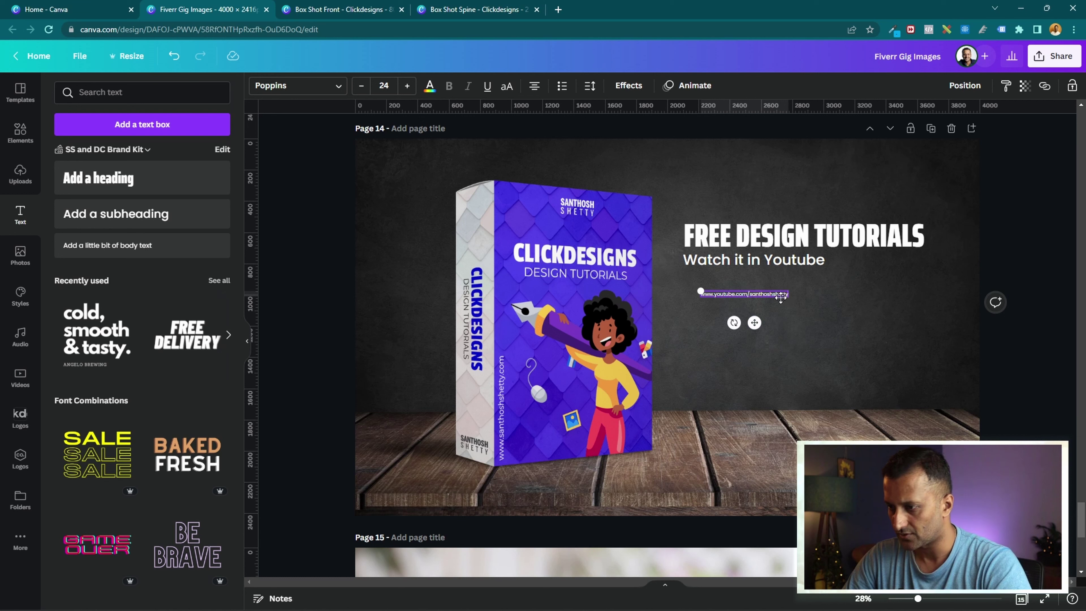
- Open the YouTube channel's web address in a new browser tab to check that it works
{"action": "left_click", "coordinate": [558, 9]}
{"action": "type", "text": "www.youtube.com/santhoshshetty"}
{"action": "key", "text": "Return"}
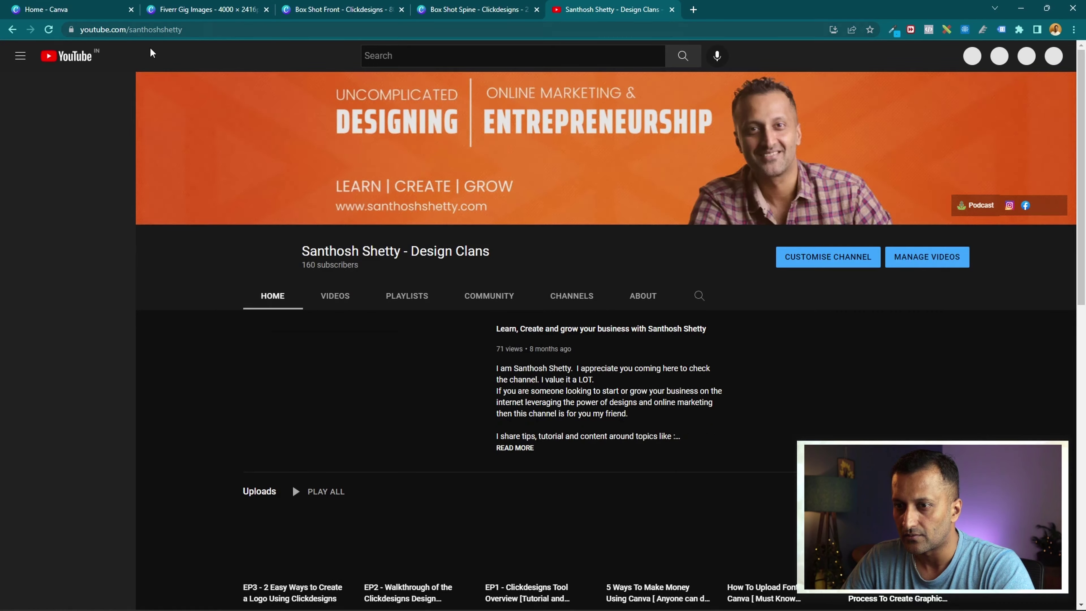
- Return to the Fiverr Gig Images design and enlarge the web address, placing it directly under the subheading, aligned with its left edge
{"action": "scroll", "coordinate": [278, 283], "scroll_direction": "down", "scroll_amount": 5}
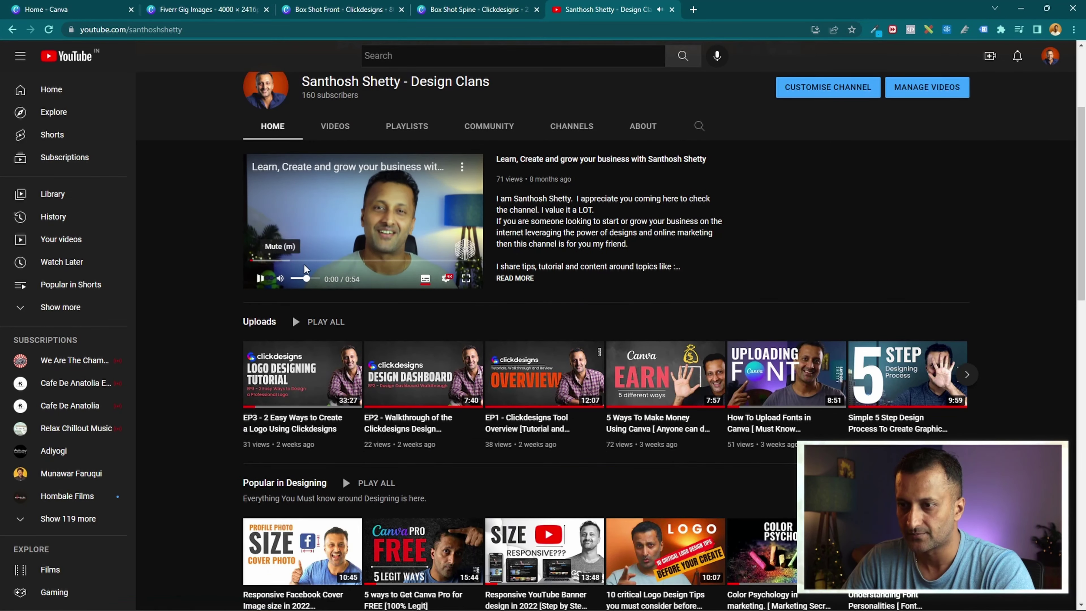
{"action": "left_click", "coordinate": [207, 9]}
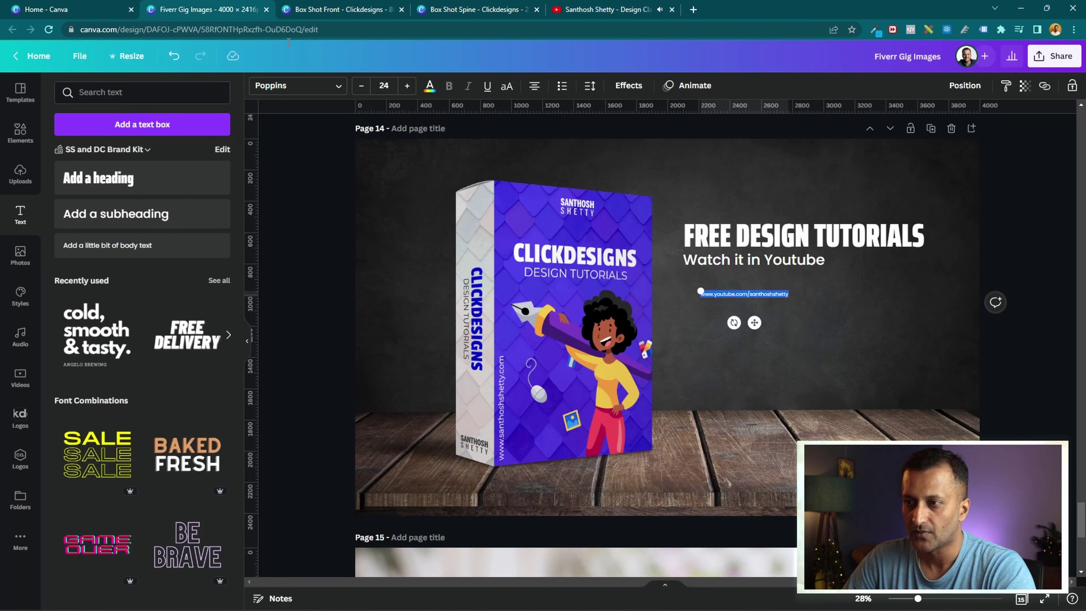
{"action": "left_click", "coordinate": [789, 323]}
{"action": "left_click_drag", "start_coordinate": [743, 295], "coordinate": [824, 292]}
{"action": "left_click", "coordinate": [837, 373]}
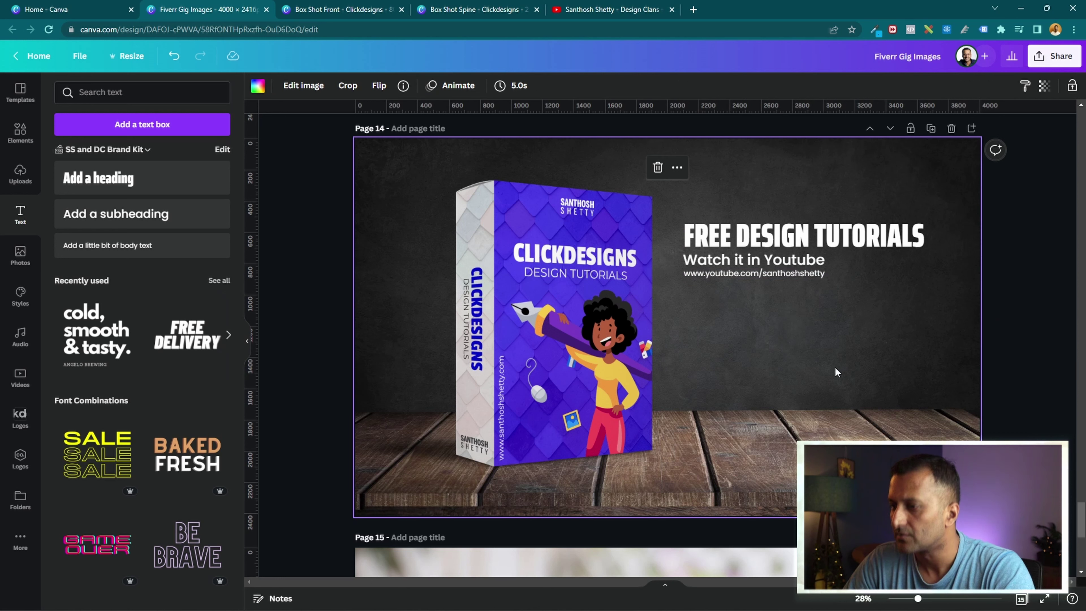
- Move the heading, subheading and web address together down to about mid-height beside the box on page 14
{"action": "left_click_drag", "start_coordinate": [739, 198], "coordinate": [836, 269]}
{"action": "left_click_drag", "start_coordinate": [797, 233], "coordinate": [804, 305]}
{"action": "left_click", "coordinate": [872, 271]}
- Recolour the "FREE DESIGN TUTORIALS" heading, trying several Desclan brand colours and settling on the coral red
{"action": "left_click", "coordinate": [876, 299]}
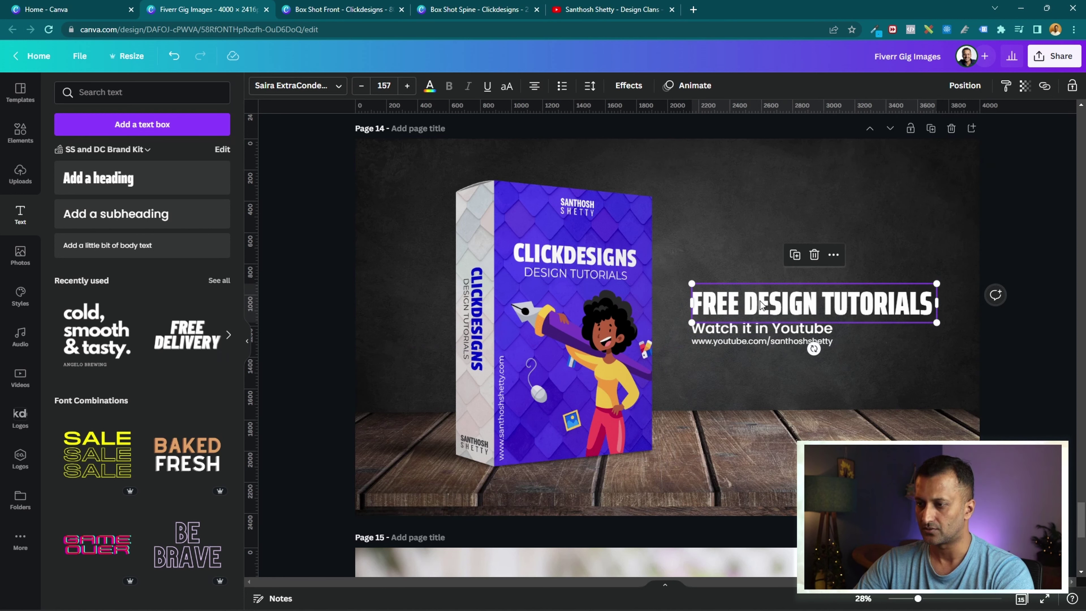
{"action": "left_click", "coordinate": [430, 86]}
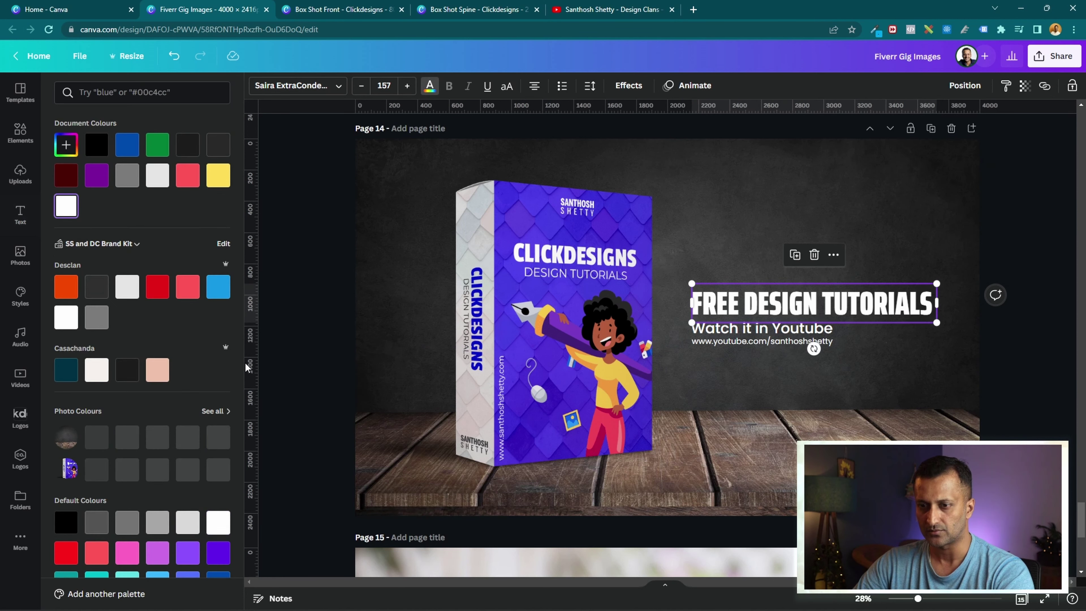
{"action": "left_click", "coordinate": [187, 287]}
{"action": "left_click", "coordinate": [165, 294]}
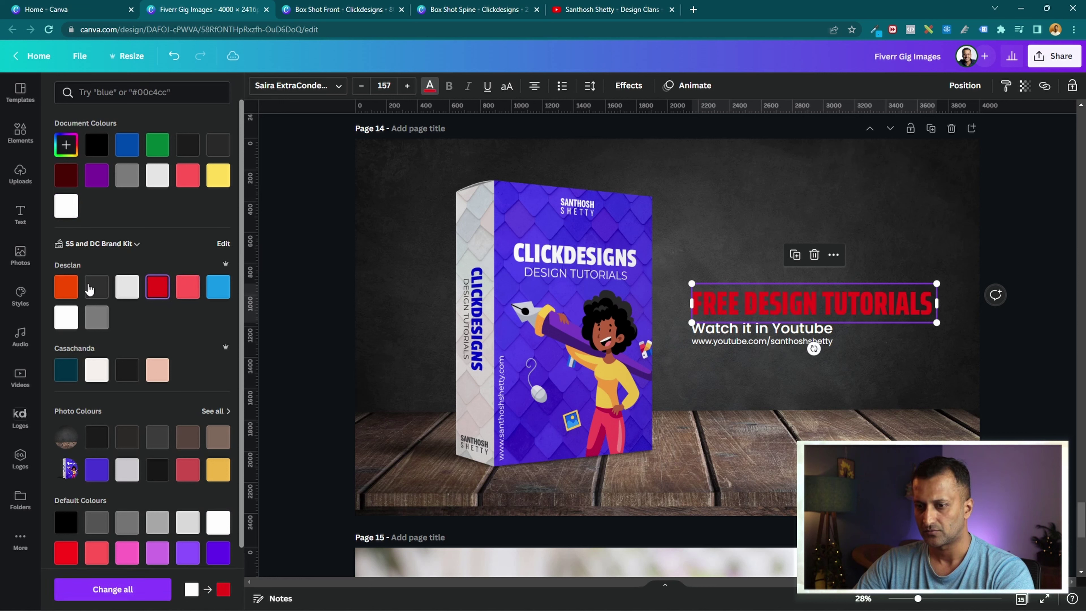
{"action": "left_click", "coordinate": [70, 296]}
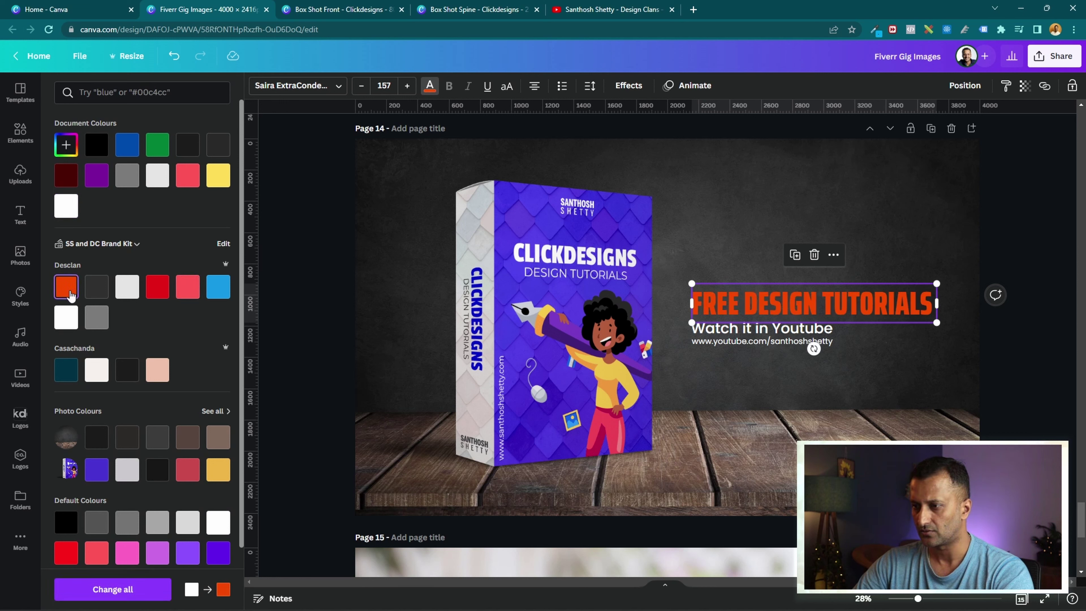
{"action": "left_click", "coordinate": [100, 294]}
{"action": "left_click", "coordinate": [141, 294]}
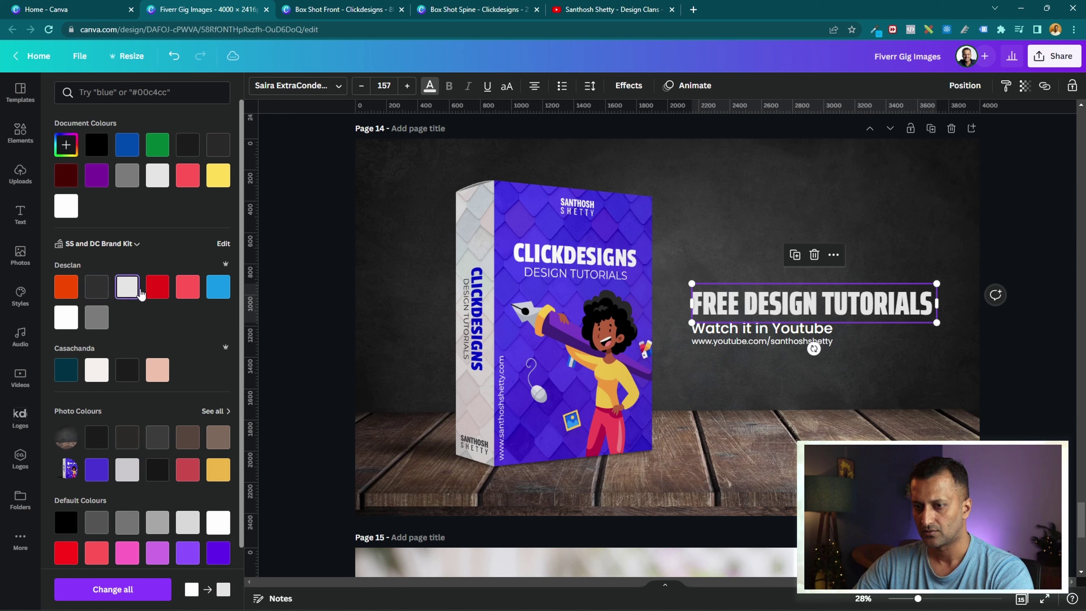
{"action": "left_click", "coordinate": [190, 293]}
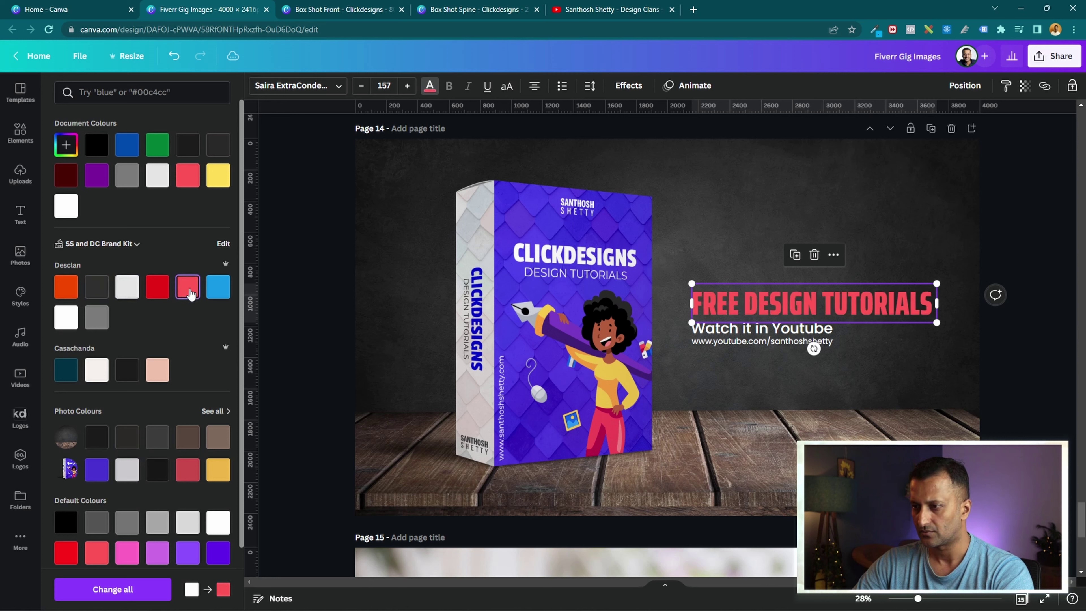
- Enlarge the three text lines together slightly and shift them right to leave a clear gap from the box
{"action": "left_click", "coordinate": [767, 187]}
{"action": "left_click_drag", "start_coordinate": [767, 187], "coordinate": [752, 433]}
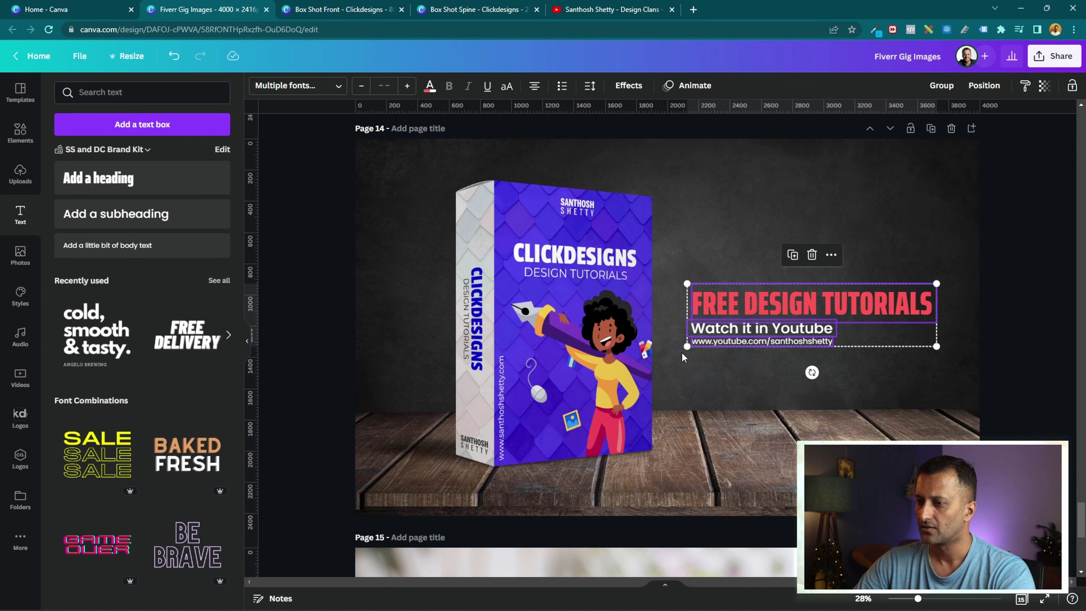
{"action": "left_click_drag", "start_coordinate": [687, 346], "coordinate": [663, 353]}
{"action": "left_click", "coordinate": [767, 214]}
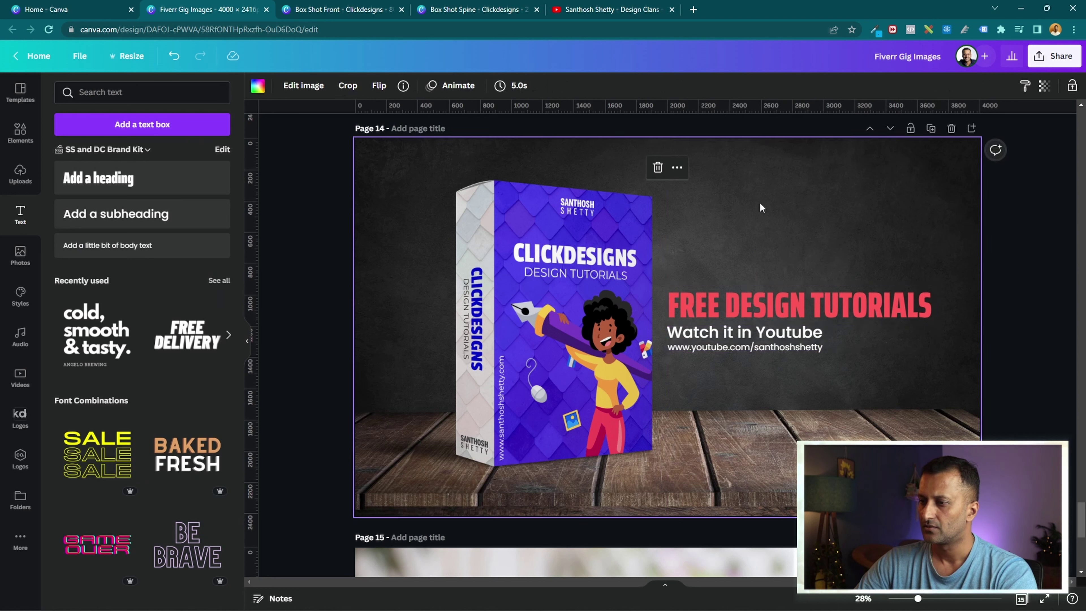
{"action": "left_click_drag", "start_coordinate": [760, 206], "coordinate": [755, 357]}
{"action": "left_click_drag", "start_coordinate": [754, 316], "coordinate": [767, 306]}
{"action": "left_click", "coordinate": [766, 259]}
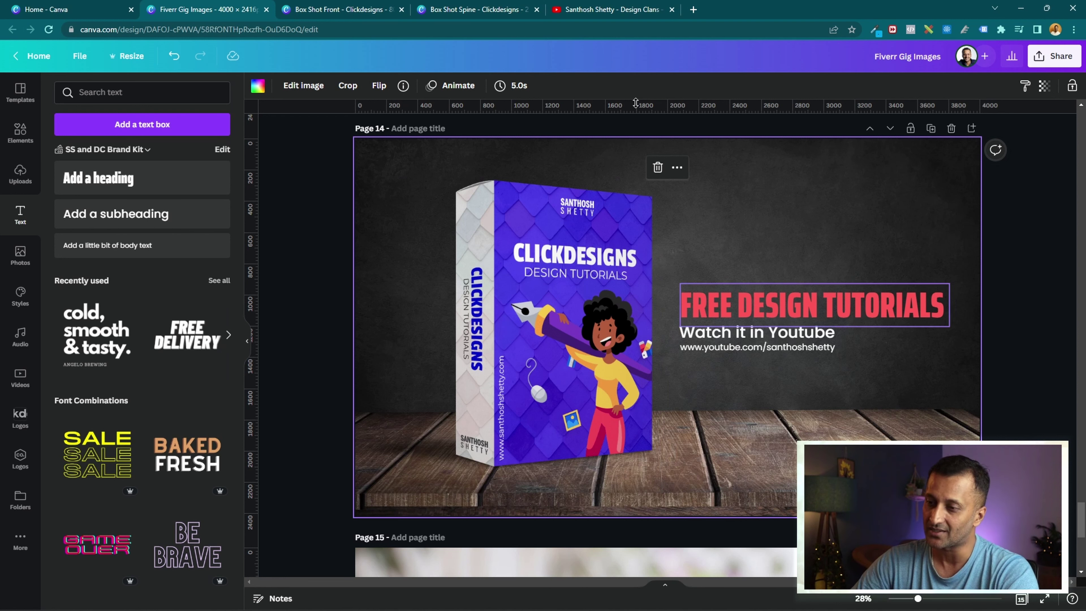
{"action": "left_click", "coordinate": [1020, 223]}
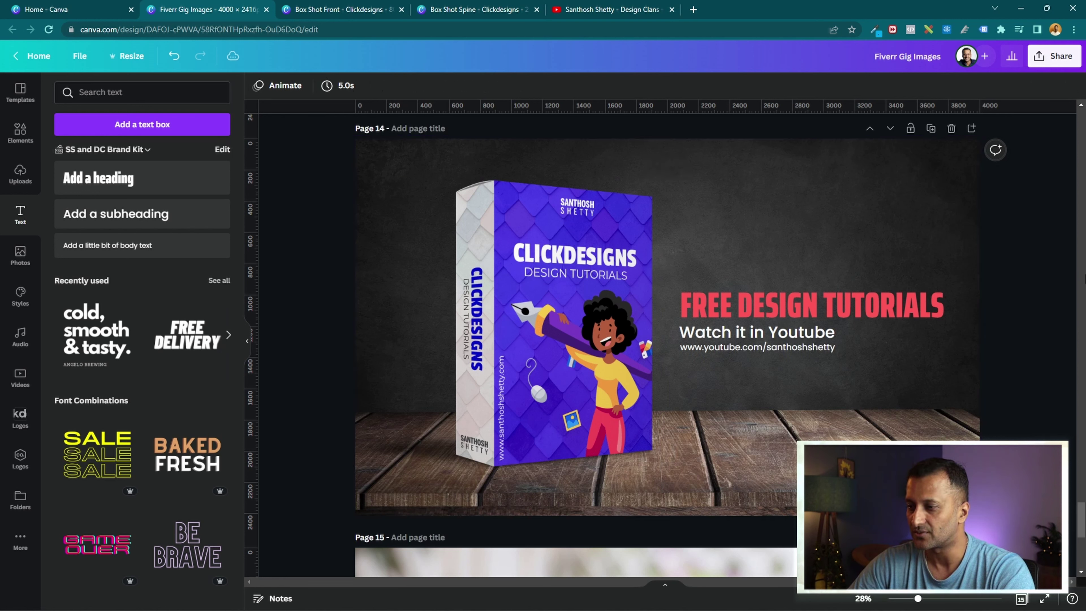
- Download only page 14 of the design as a JPG
{"action": "left_click", "coordinate": [1037, 66]}
{"action": "left_click", "coordinate": [903, 326]}
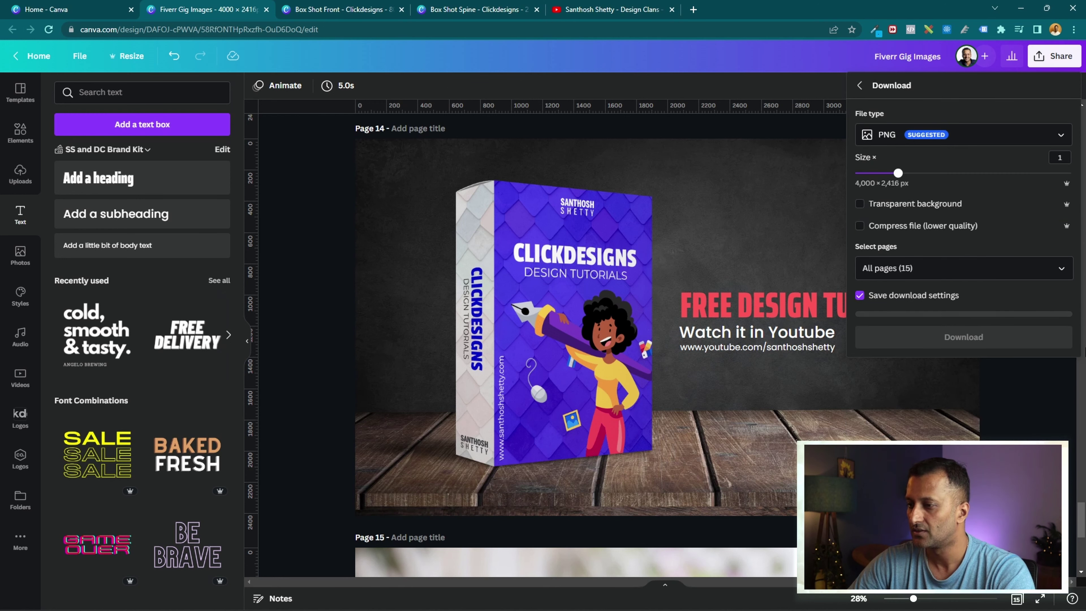
{"action": "left_click", "coordinate": [962, 270]}
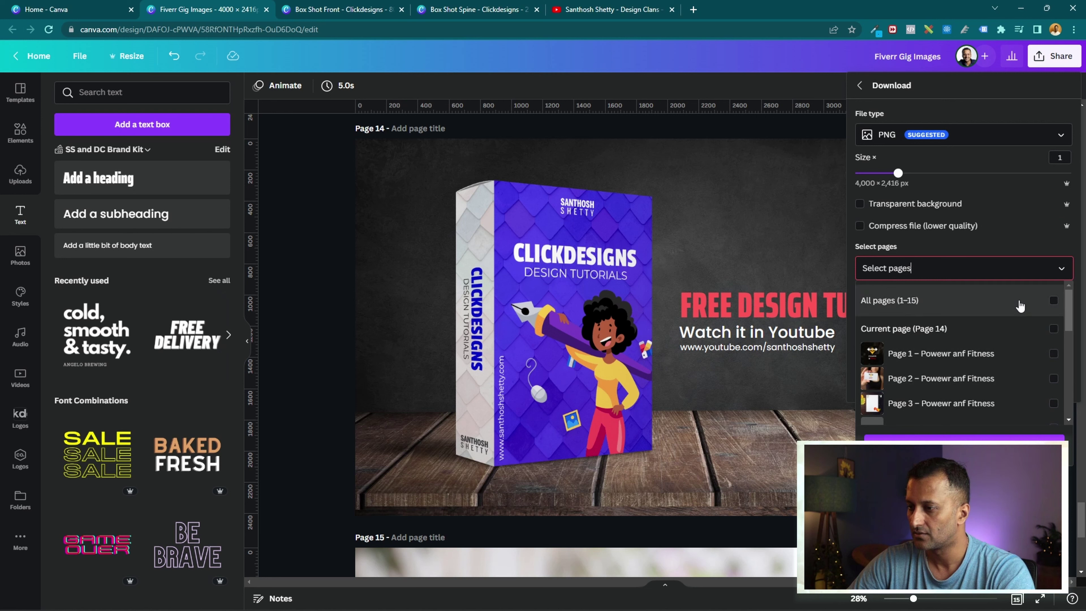
{"action": "scroll", "coordinate": [977, 317], "scroll_direction": "down", "scroll_amount": 6}
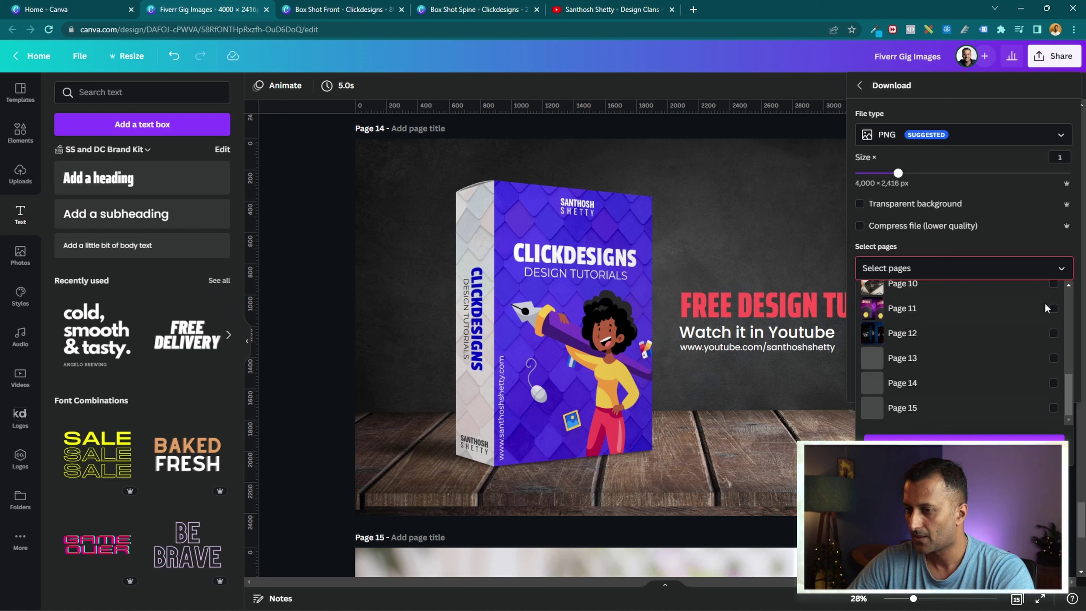
{"action": "left_click", "coordinate": [932, 386]}
{"action": "left_click", "coordinate": [924, 268]}
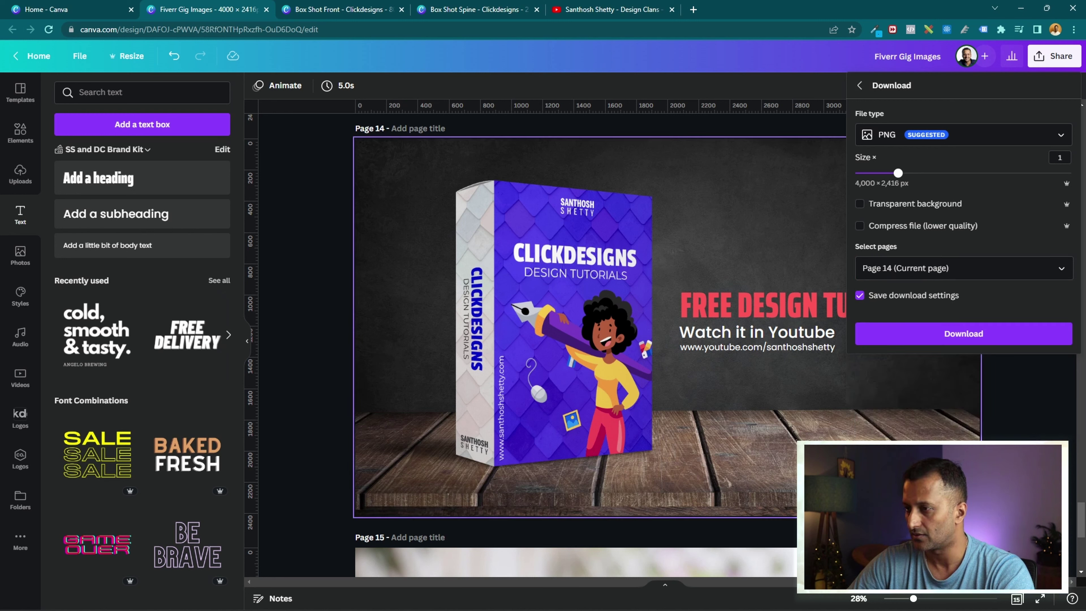
{"action": "left_click", "coordinate": [916, 140]}
{"action": "left_click", "coordinate": [904, 171]}
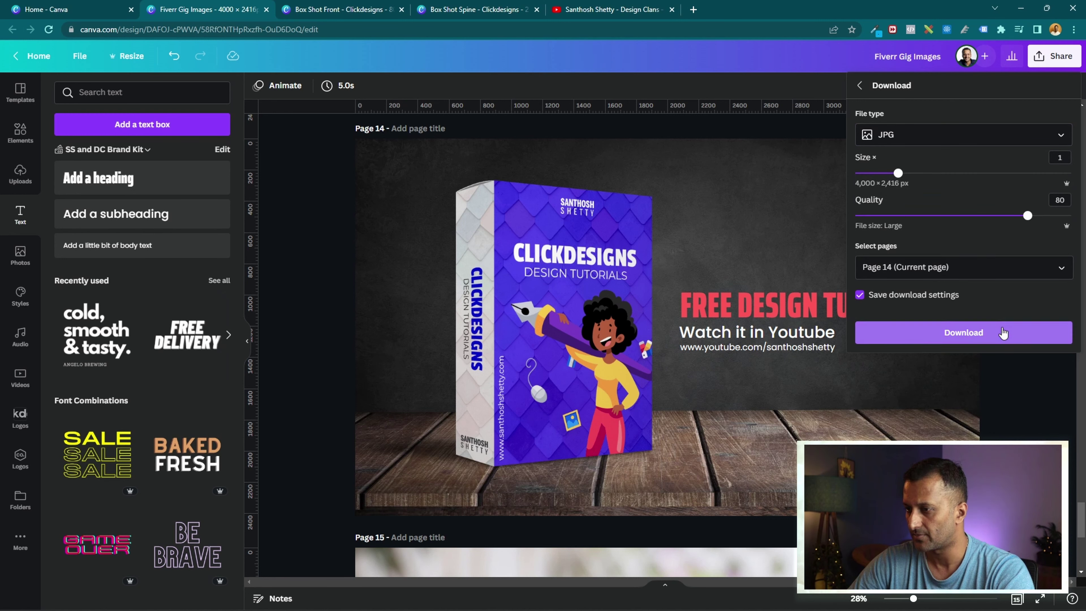
{"action": "left_click", "coordinate": [939, 334]}
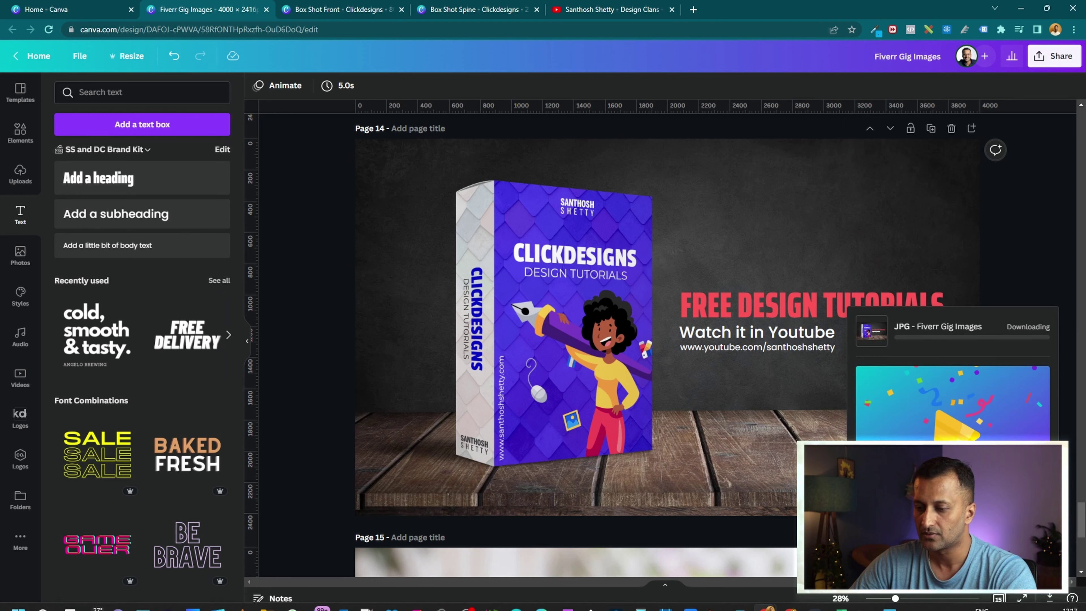
- Open the downloaded Fiverr Gig Images JPG to check the finished promo image
{"action": "mouse_move", "coordinate": [410, 582]}
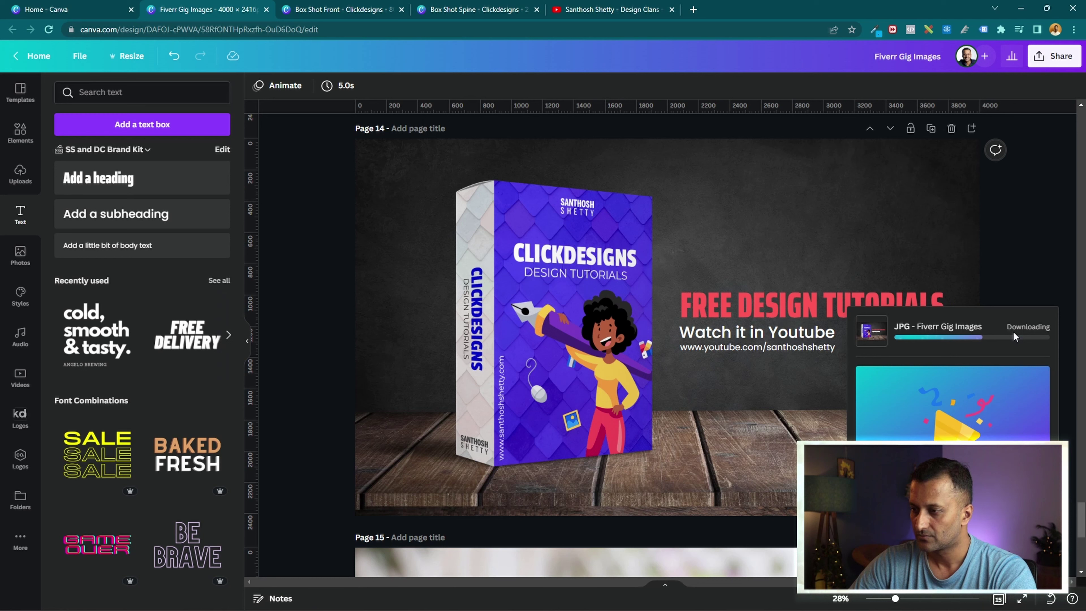
{"action": "mouse_move", "coordinate": [187, 585]}
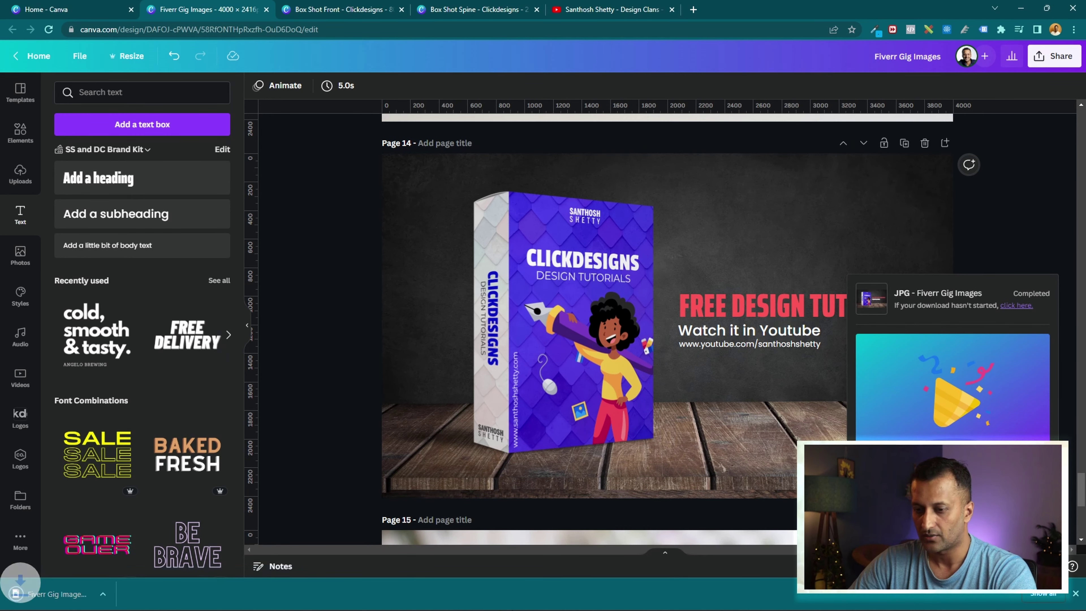
{"action": "left_click", "coordinate": [62, 595]}
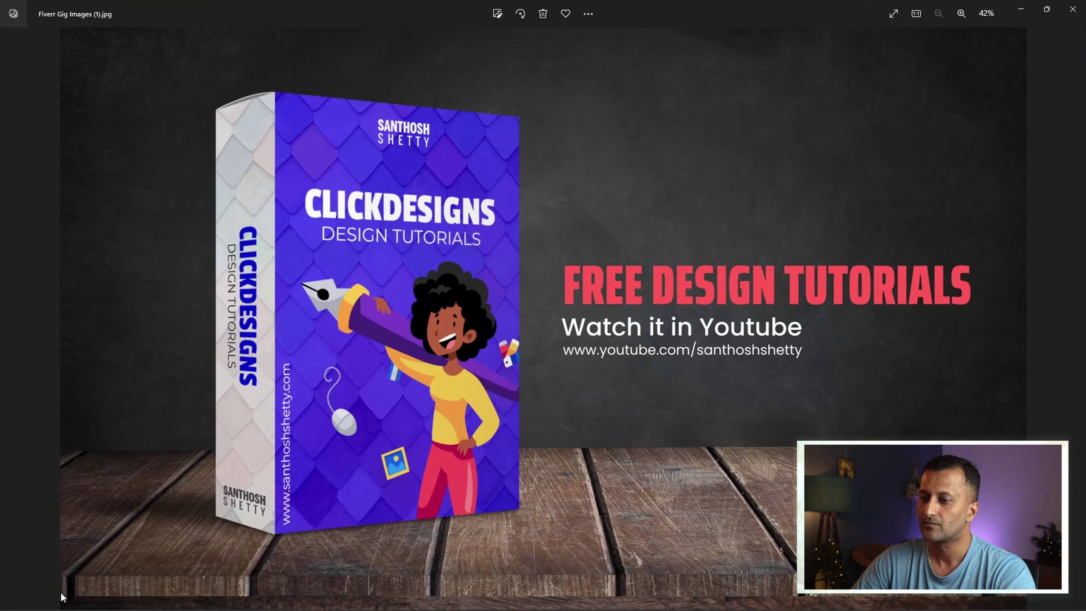